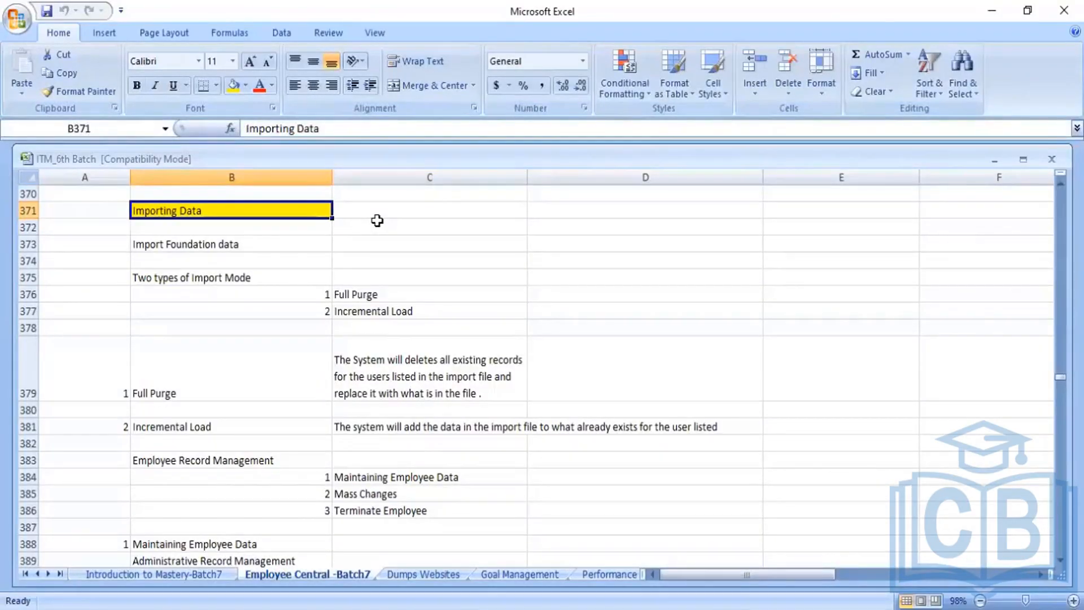
- Read the Import Foundation data notes on the Full Purge and Incremental Load import modes
key(Down)
key(Down)
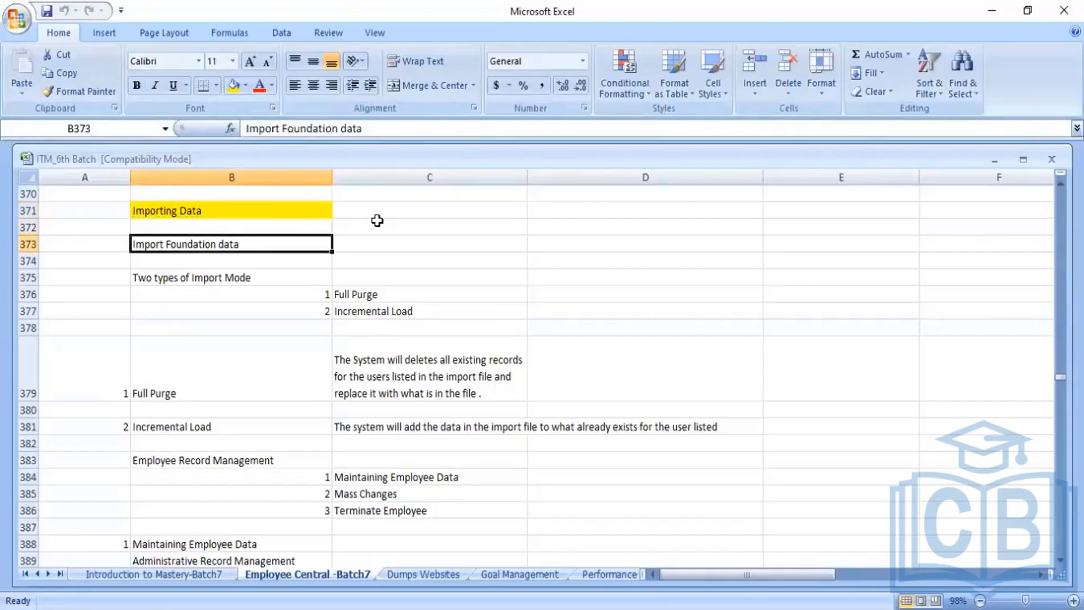
key(Down)
key(Down)
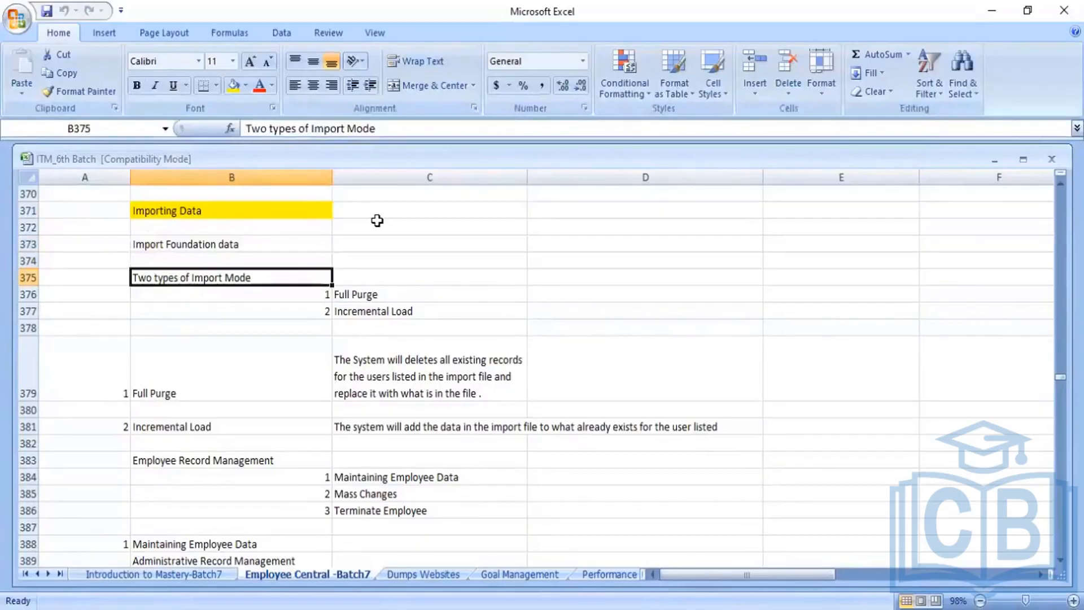
key(Right)
key(Down)
key(Down)
key(Down)
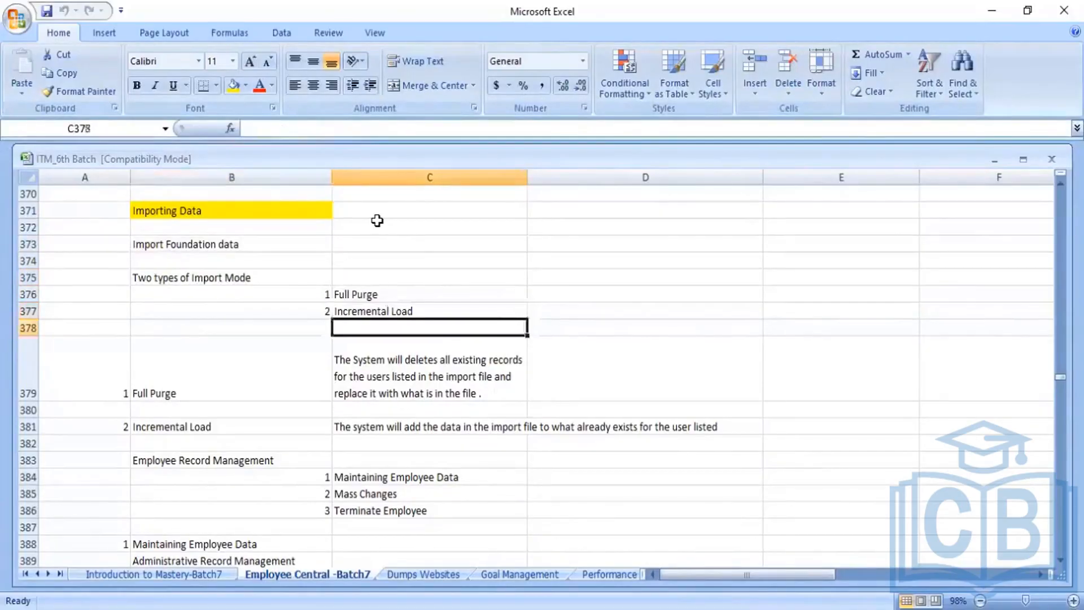
key(Down)
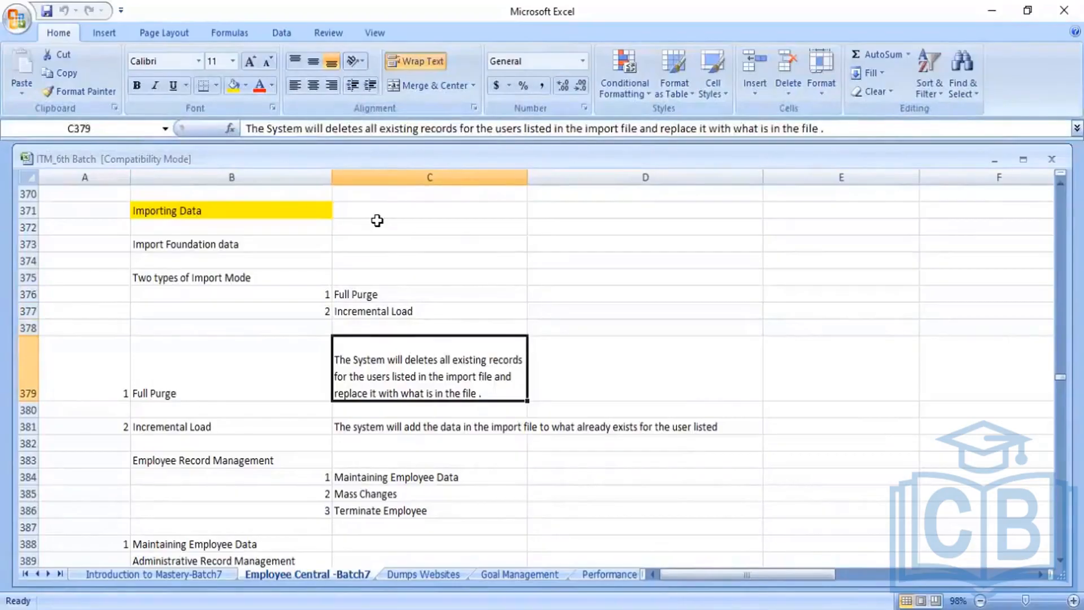
key(Left)
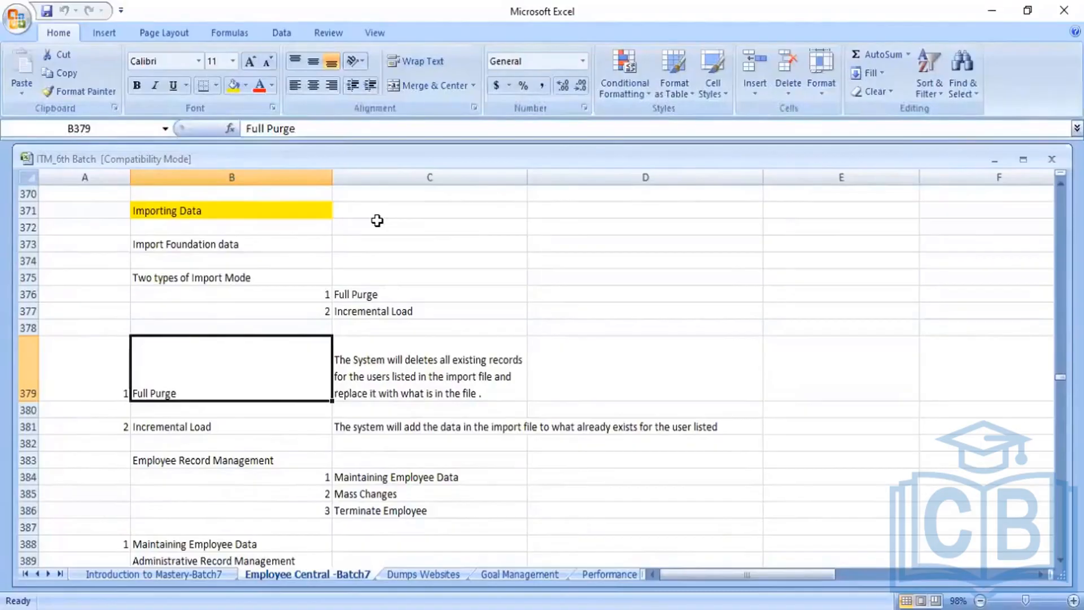
key(Right)
key(Left)
key(Down)
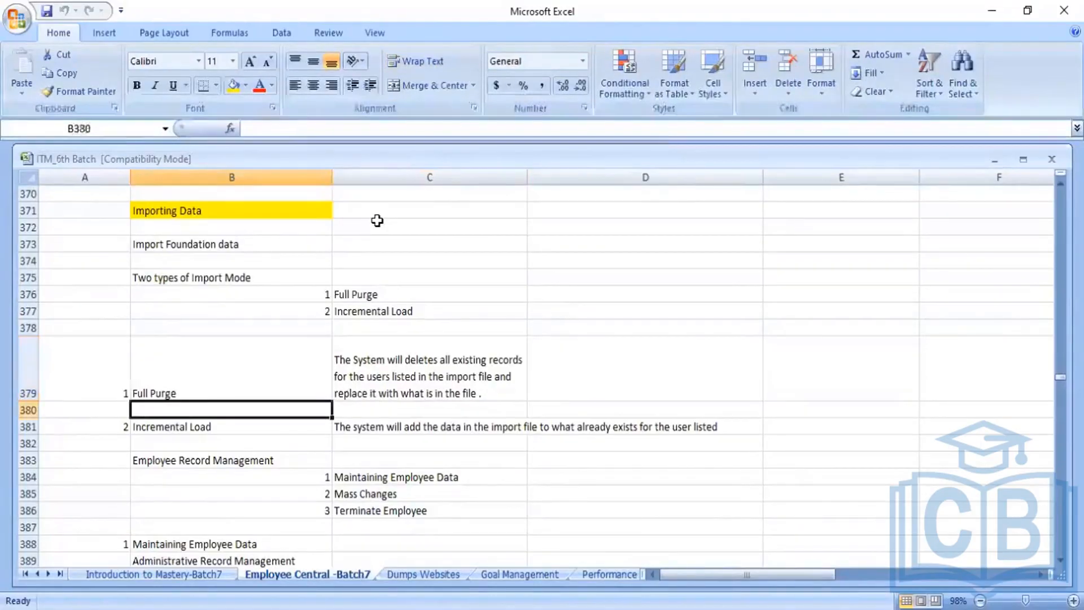
key(Down)
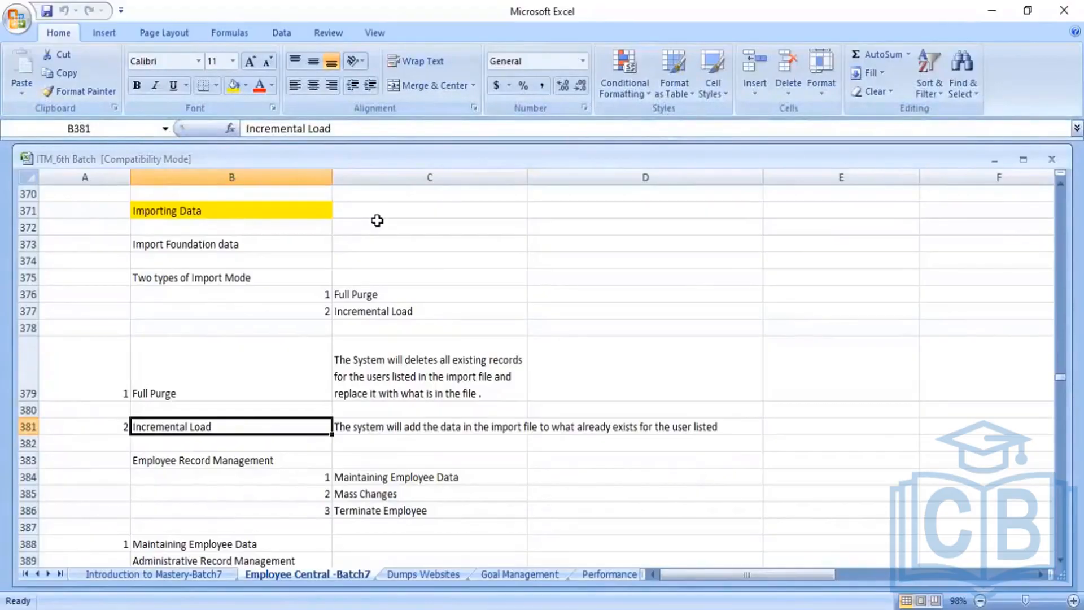
key(Right)
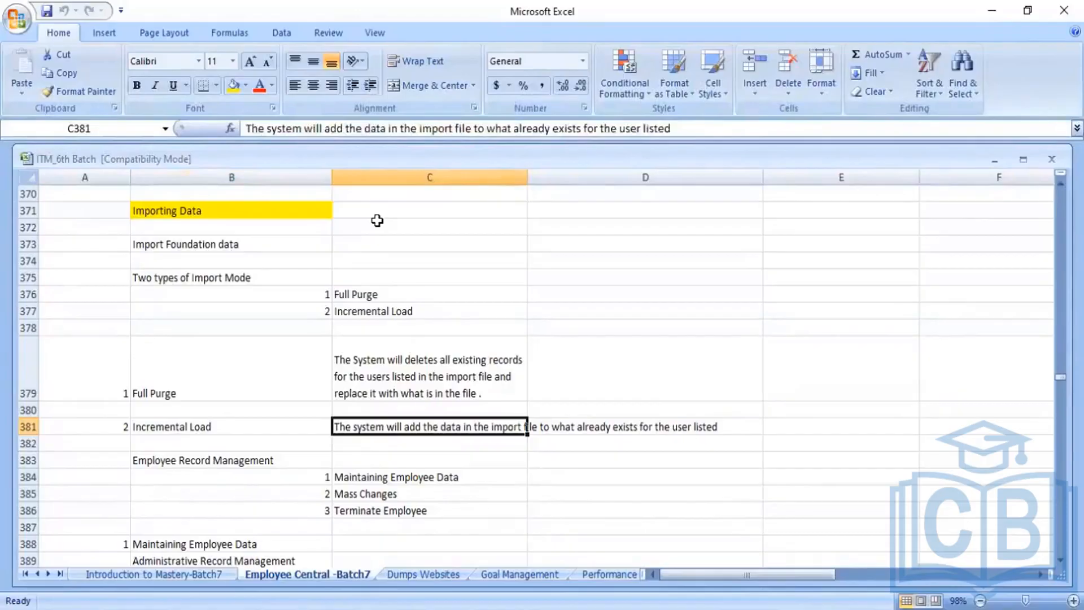
key(Left)
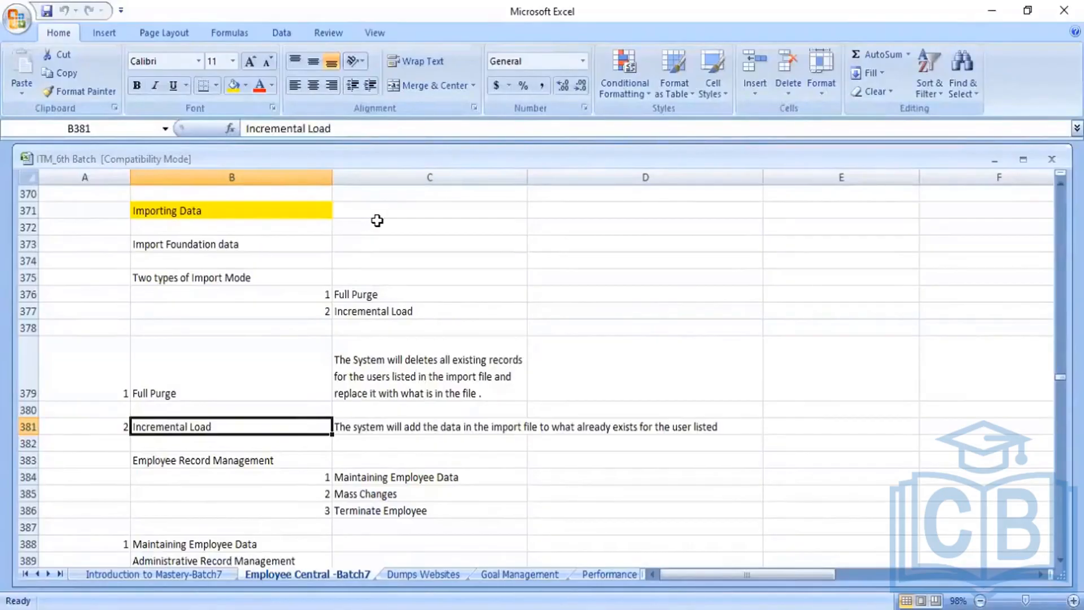
- Review the Employee Record Management notes, including Maintaining Employee Data and Mass Changes
key(Down)
key(Down)
key(Down)
key(Down)
key(Down)
key(Down)
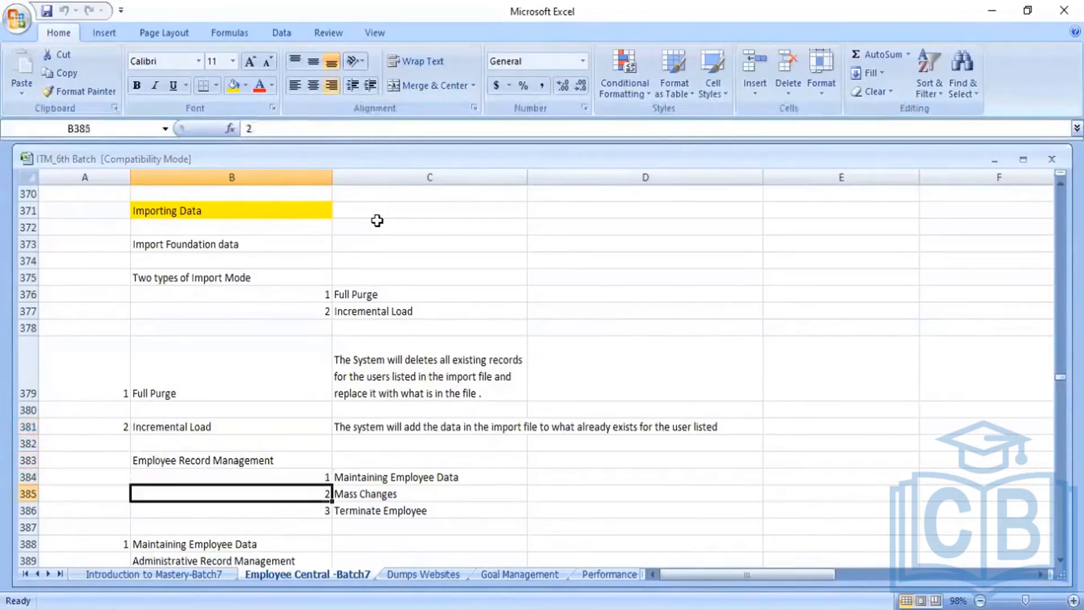
key(Down)
key(Down)
key(Down)
key(Up)
key(Up)
key(Up)
key(Up)
key(Up)
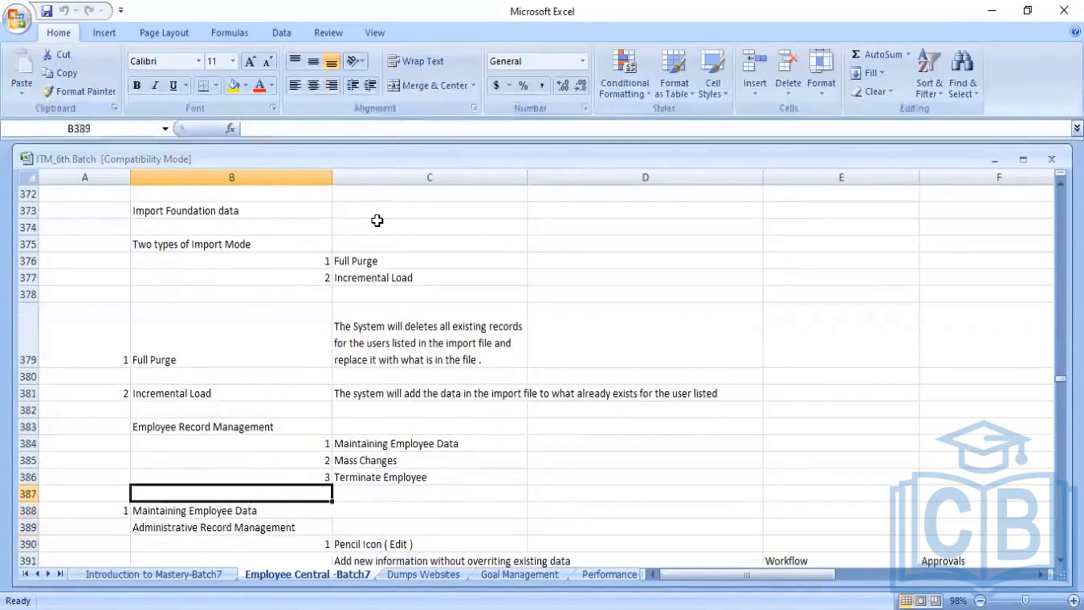
key(Up)
key(Up)
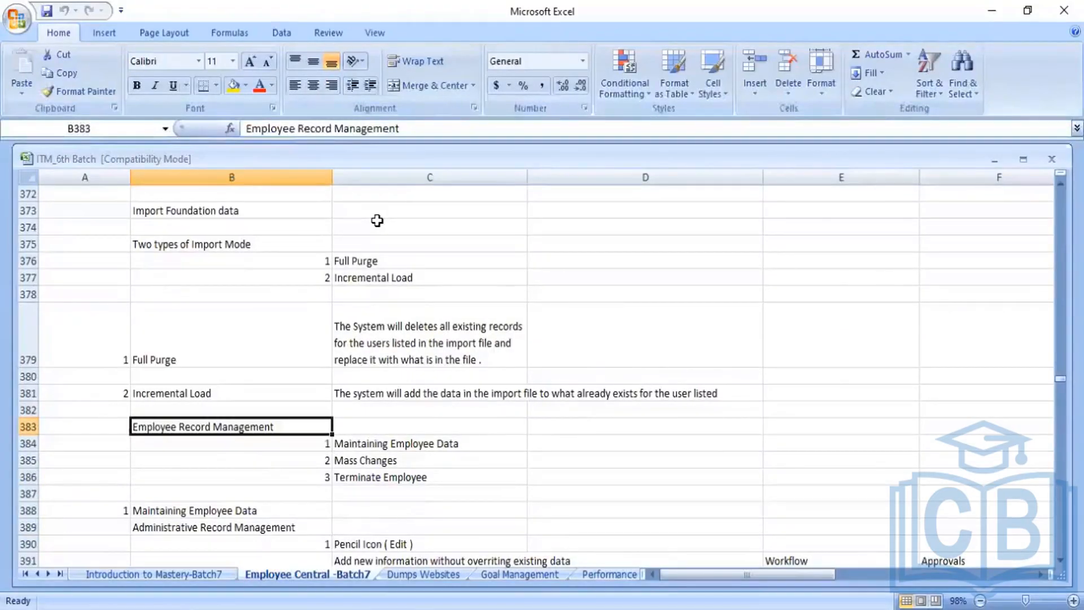
key(Right)
key(Down)
key(Down)
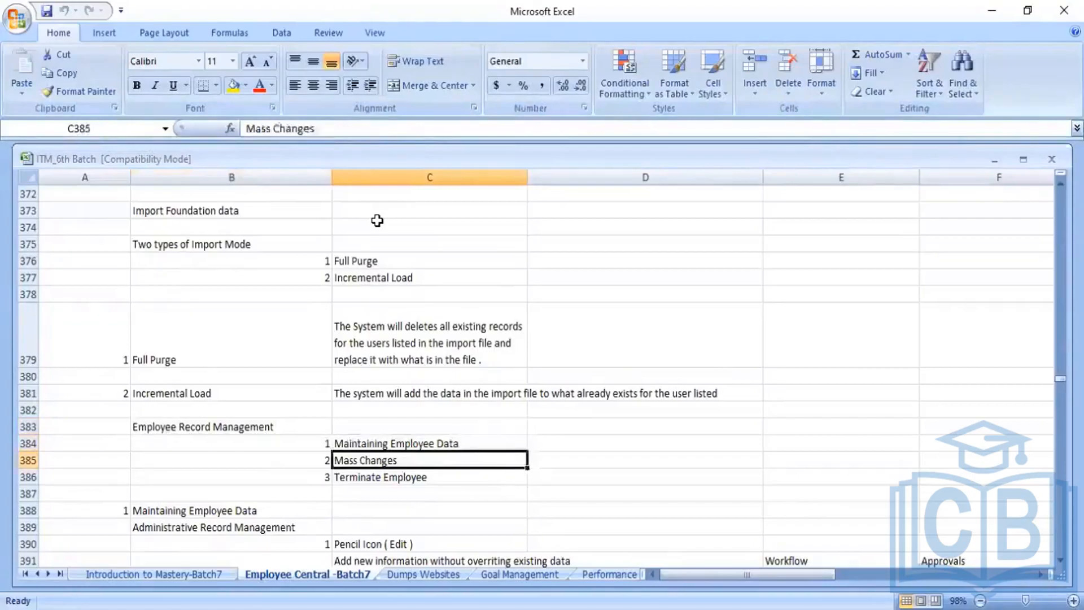
key(Down)
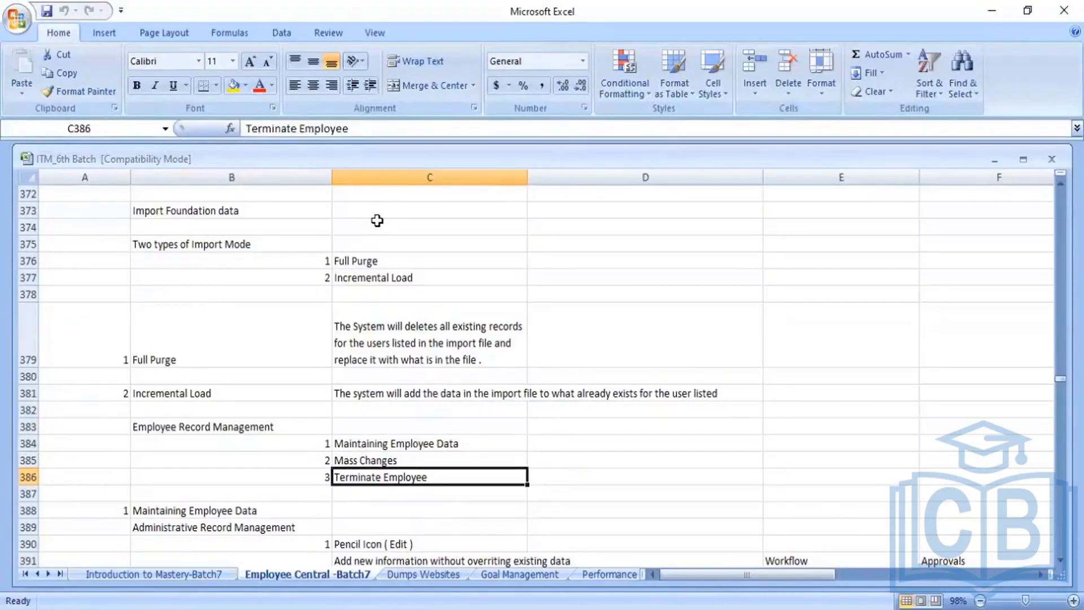
key(Up)
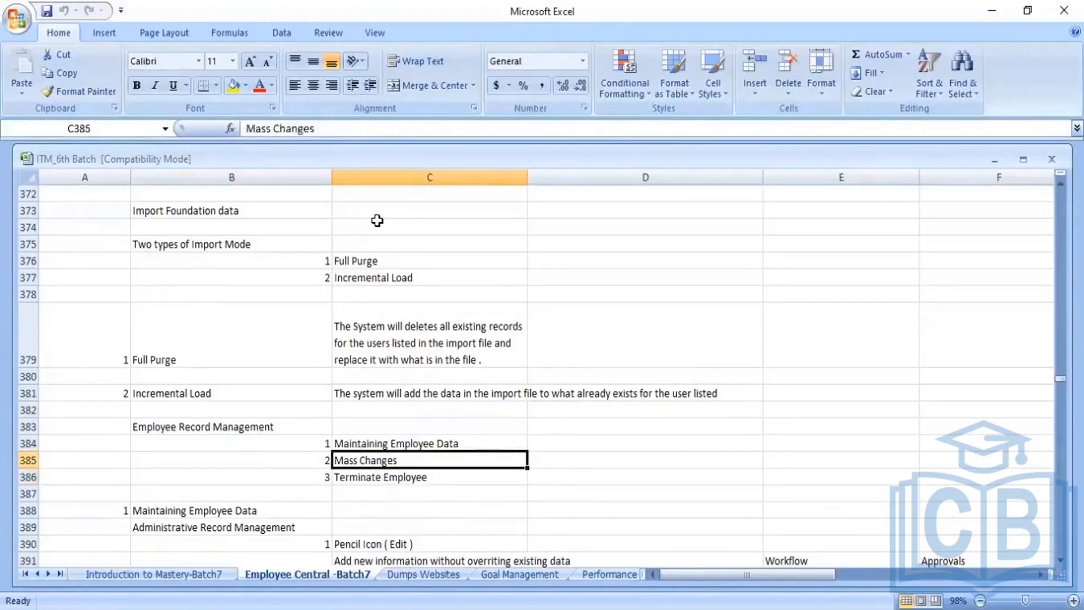
key(Down)
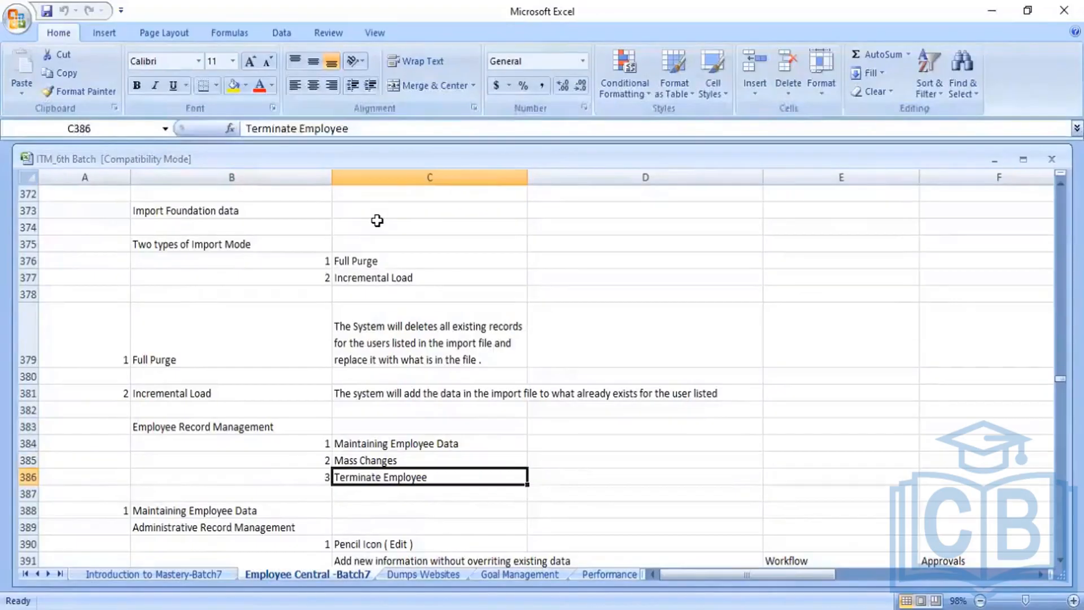
key(Down)
key(Left)
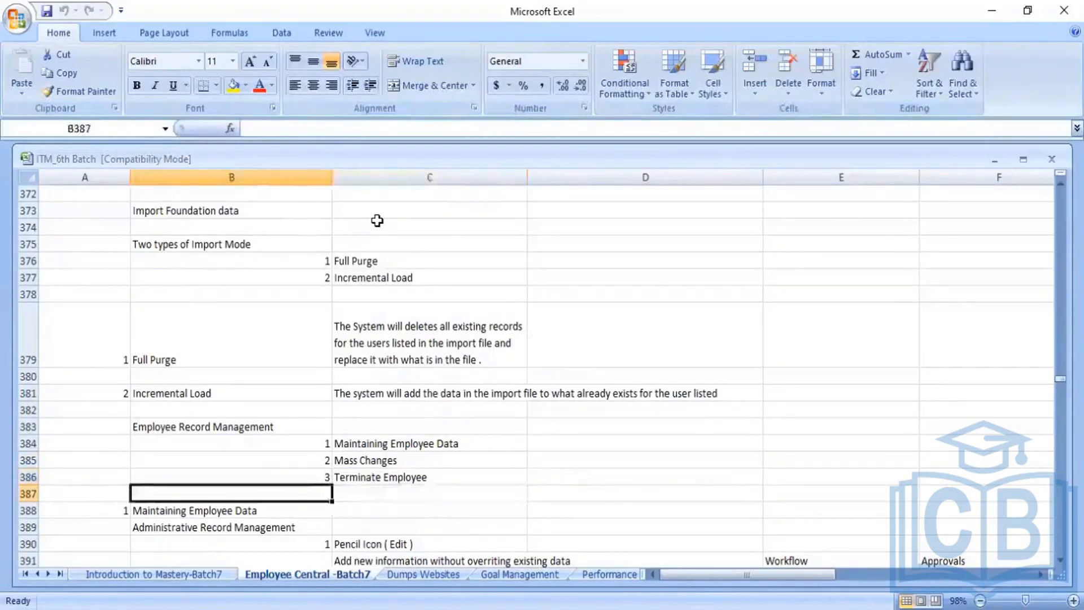
key(Down)
key(Down)
key(Down)
key(Down)
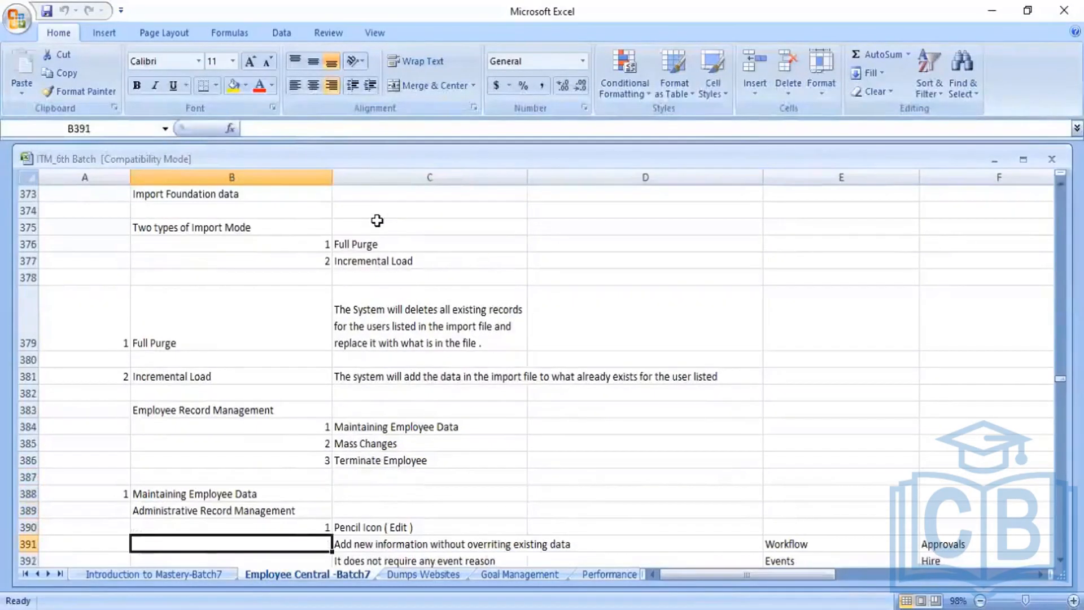
key(Up)
key(Up)
key(Up)
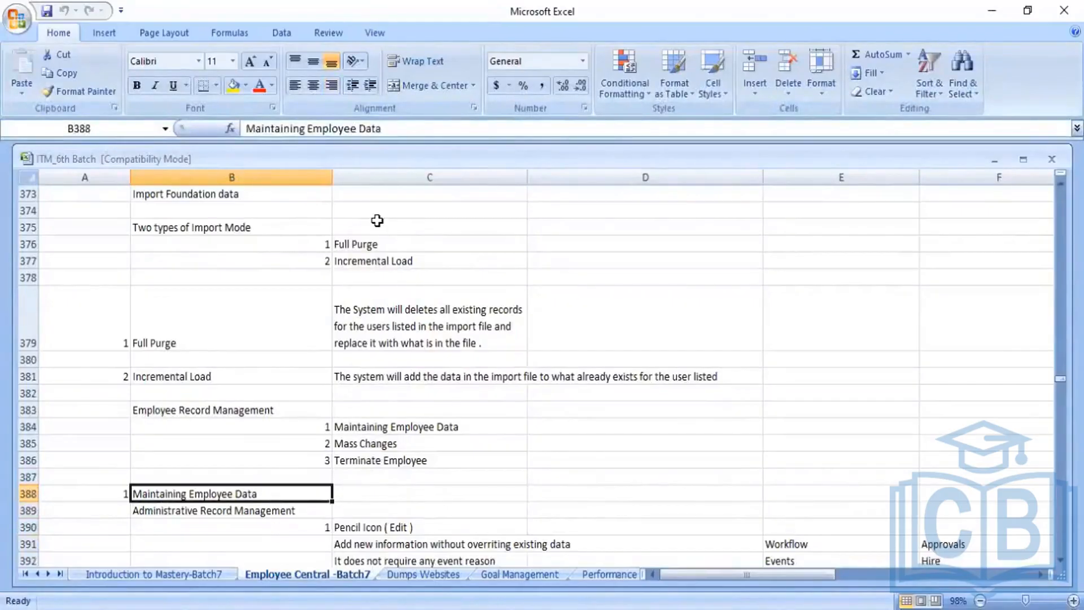
key(Down)
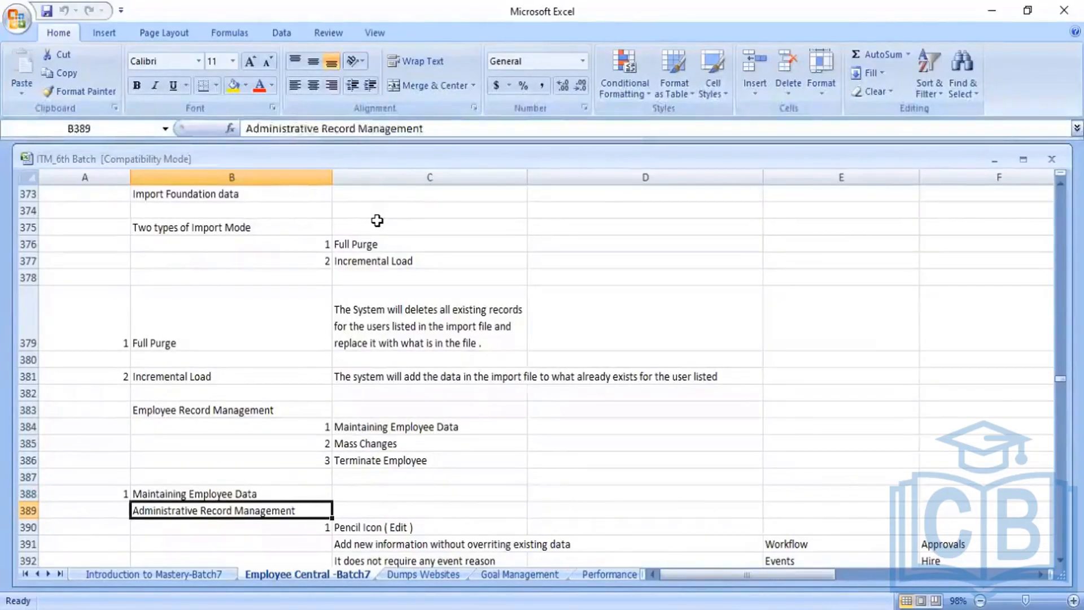
- Walk through the edit option notes, highlighting Pencil Icon (Edit) and Edit from History
key(Down)
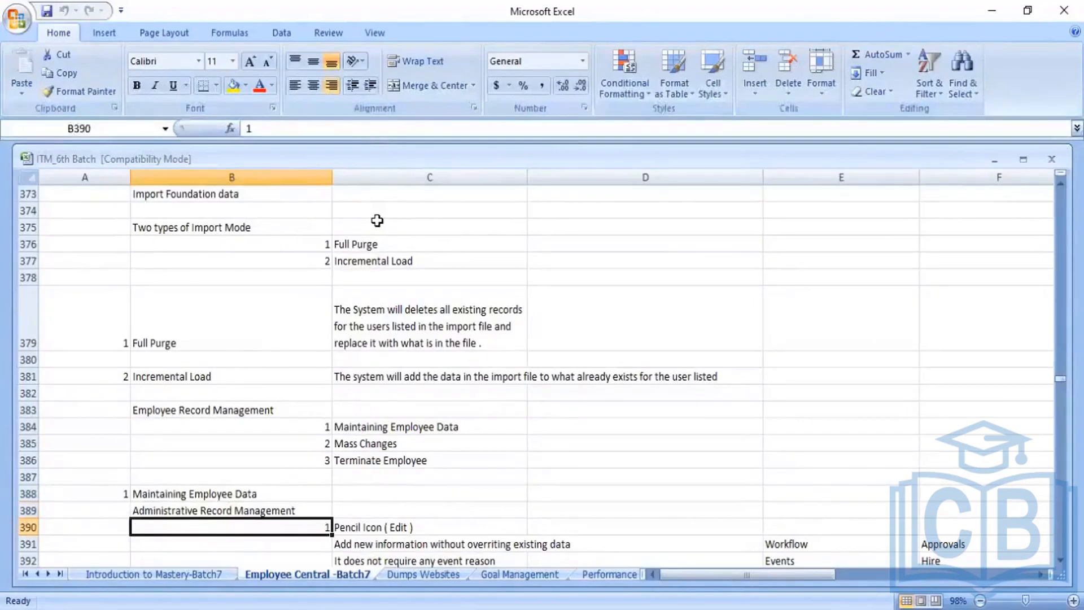
key(Down)
key(Down)
key(Down)
key(Down)
key(Down)
key(Down)
key(Down)
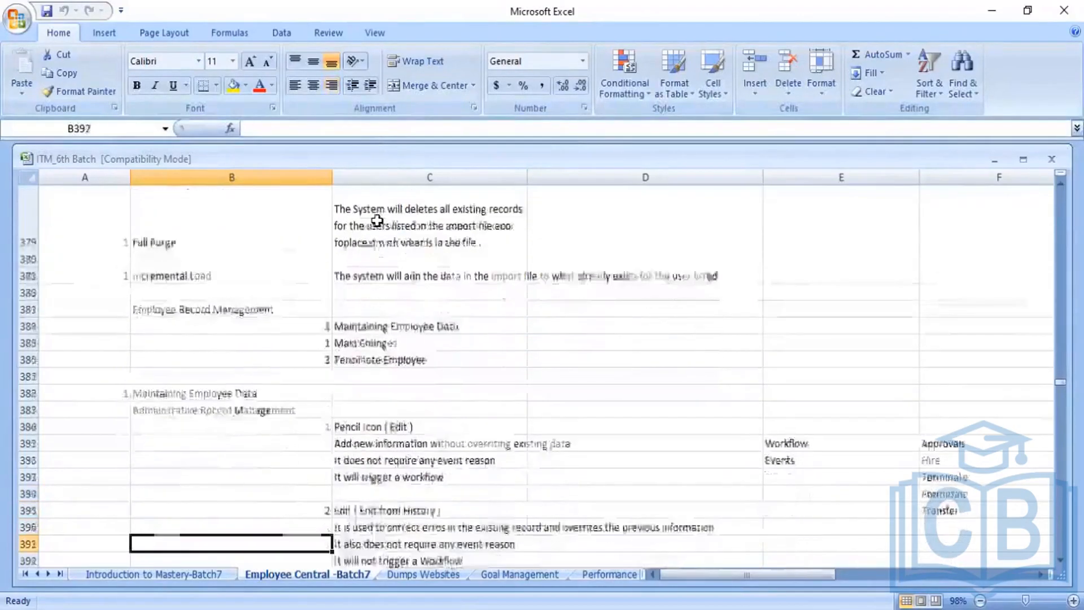
key(Down)
key(Down)
key(Down)
key(Down)
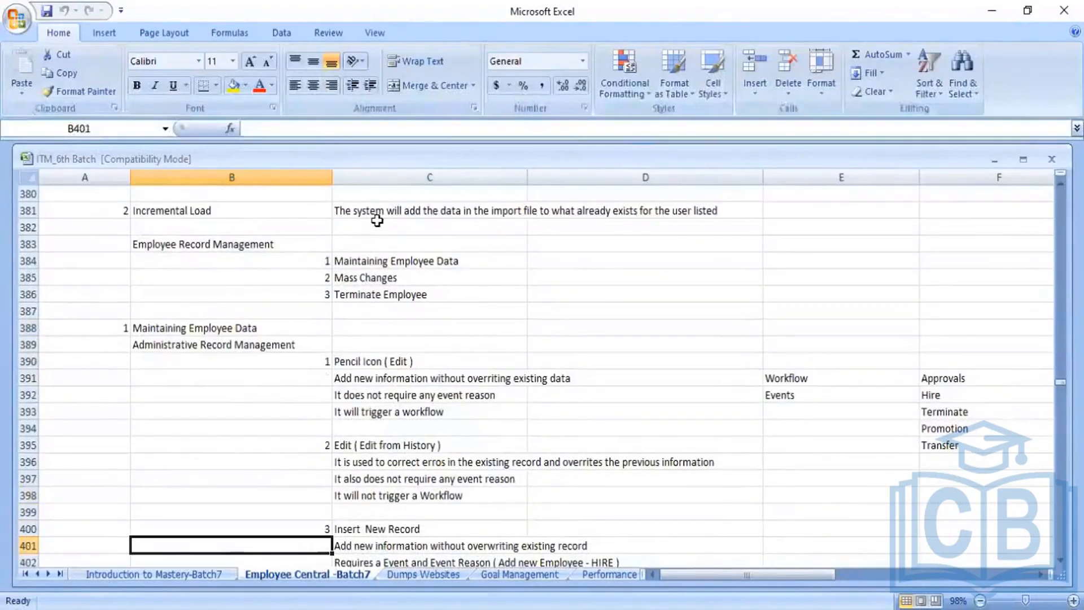
click(372, 364)
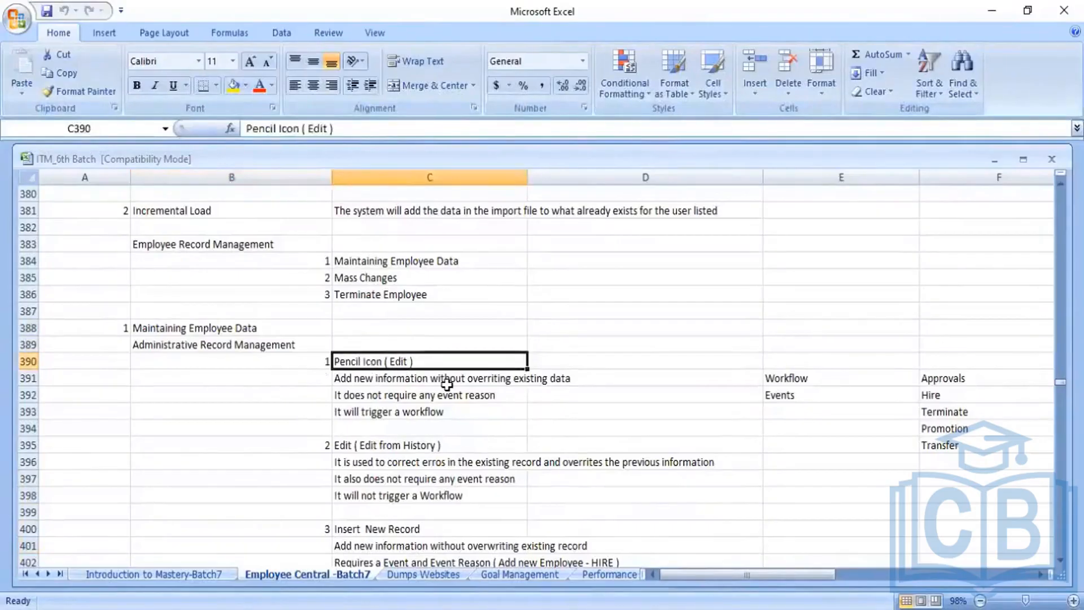
click(364, 447)
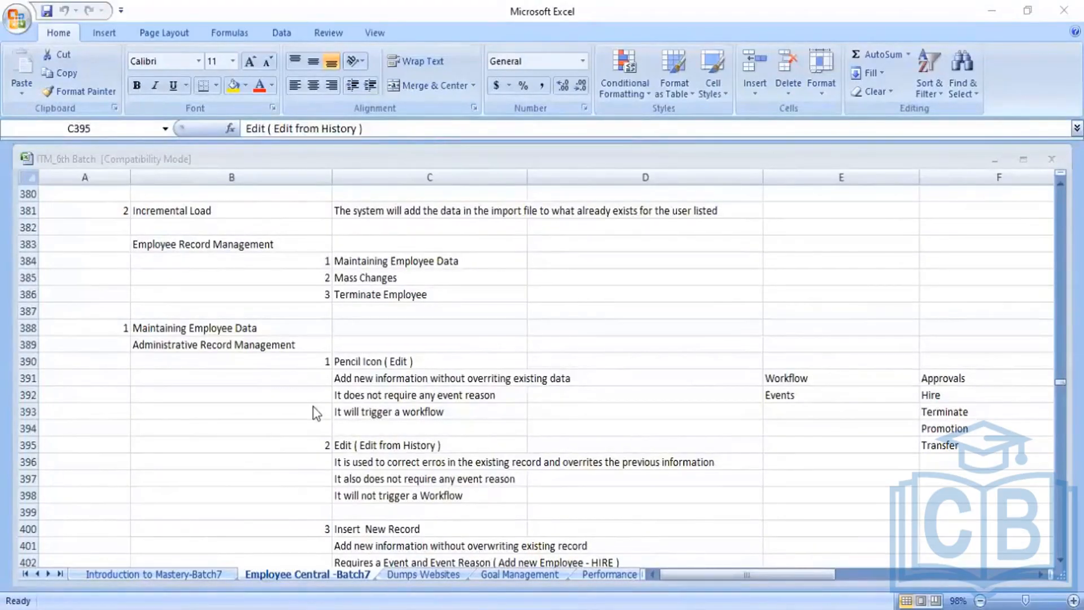
click(194, 343)
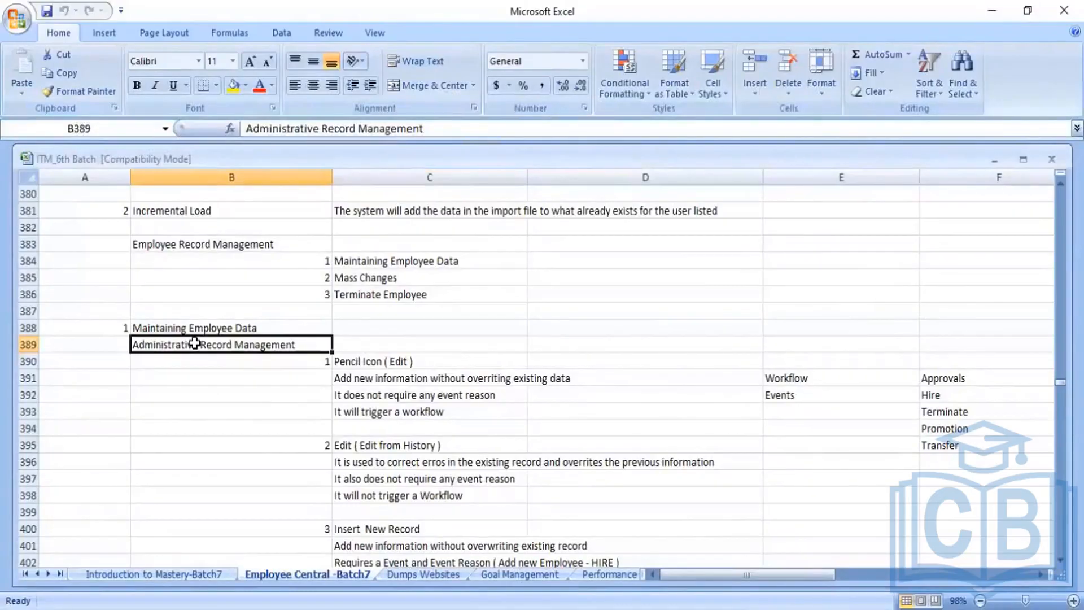
click(223, 323)
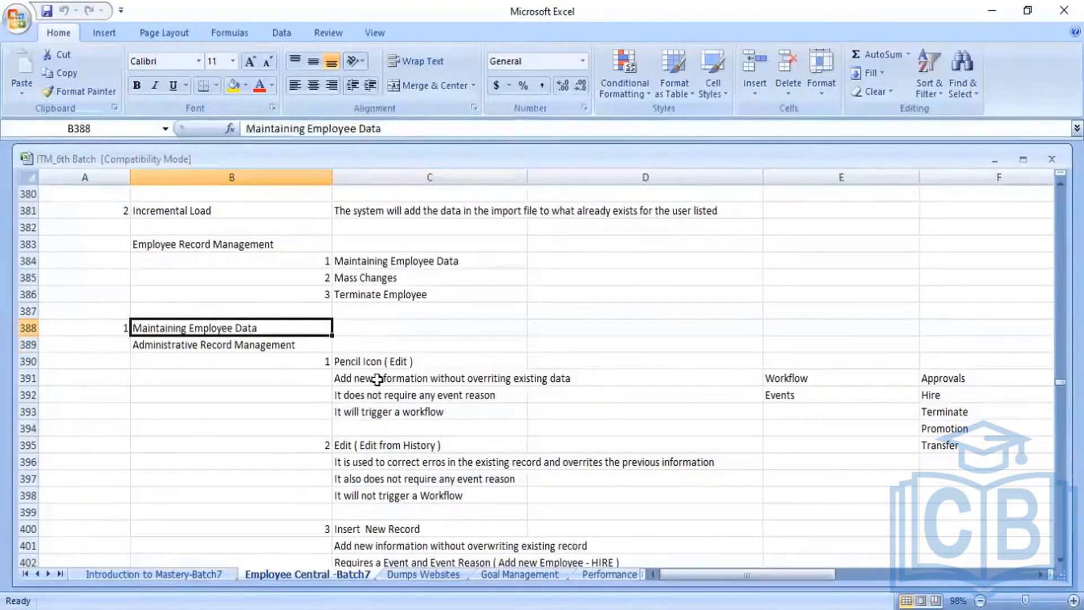
click(386, 364)
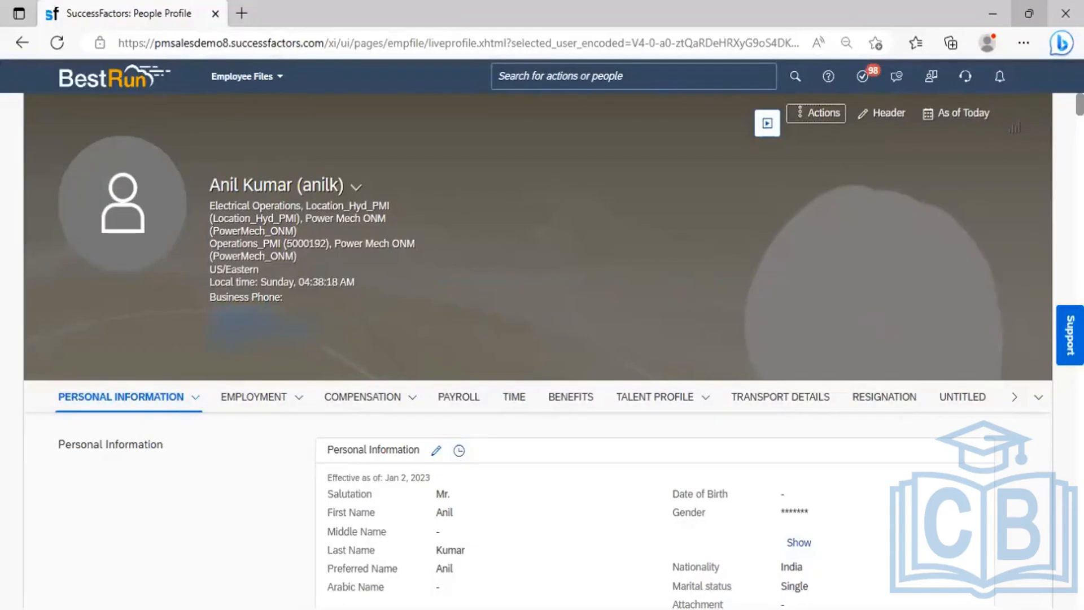
key(alt+Tab)
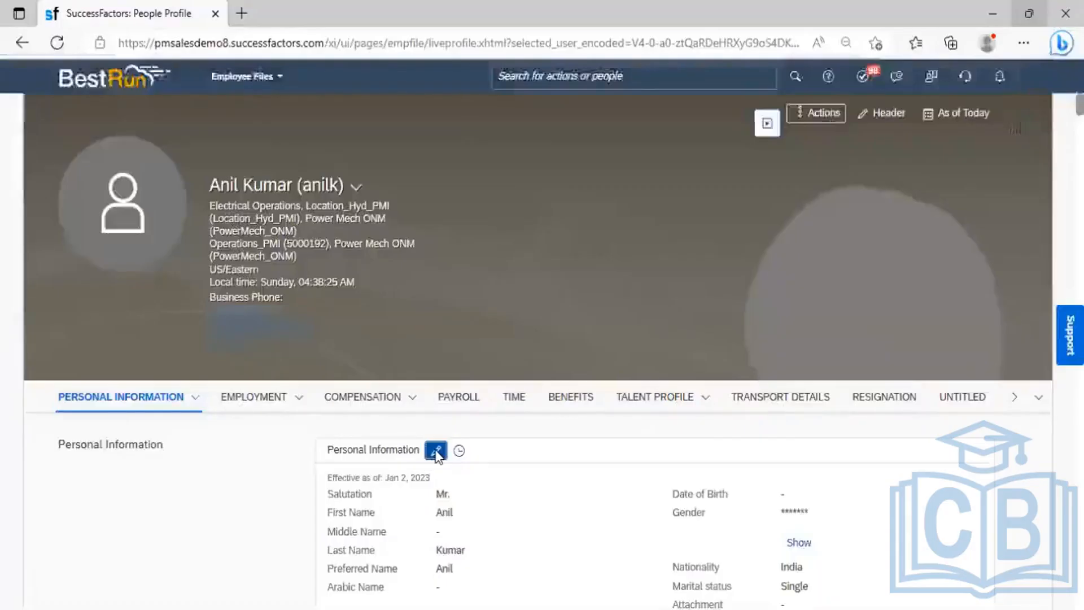
click(436, 450)
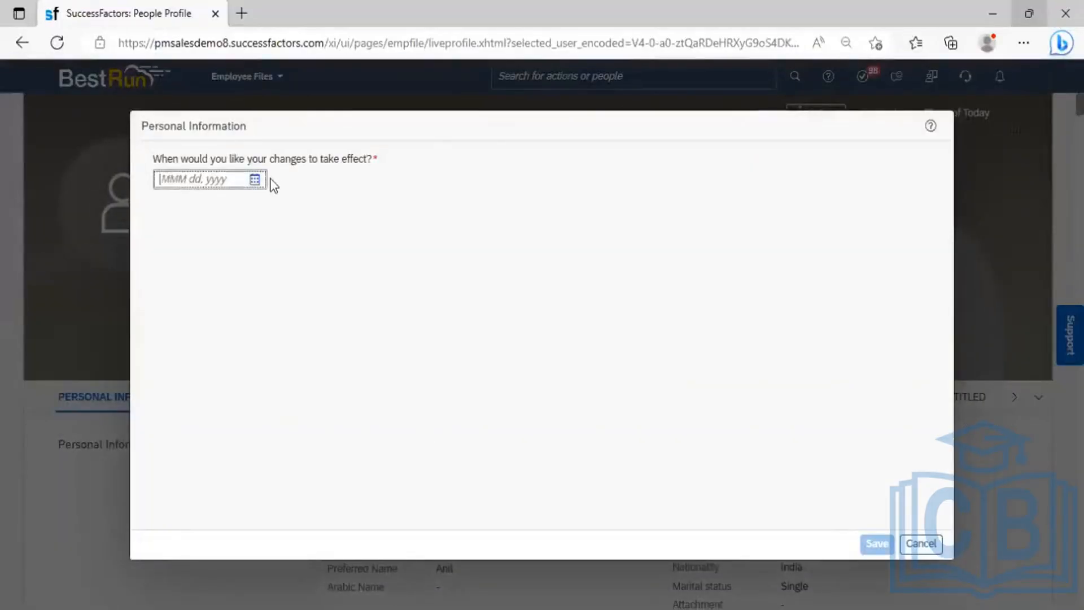
click(254, 179)
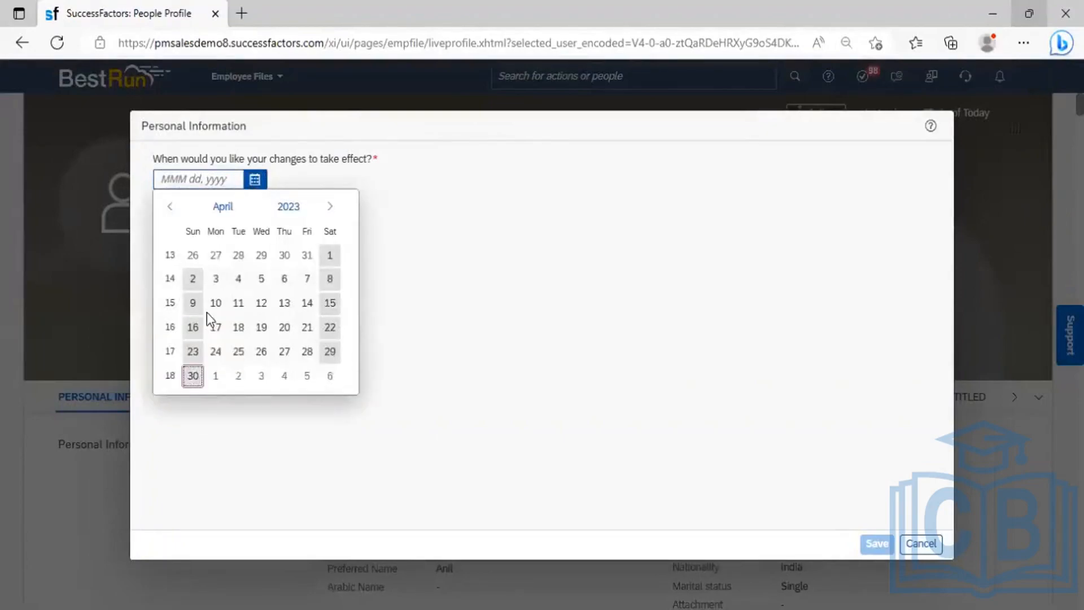
click(195, 376)
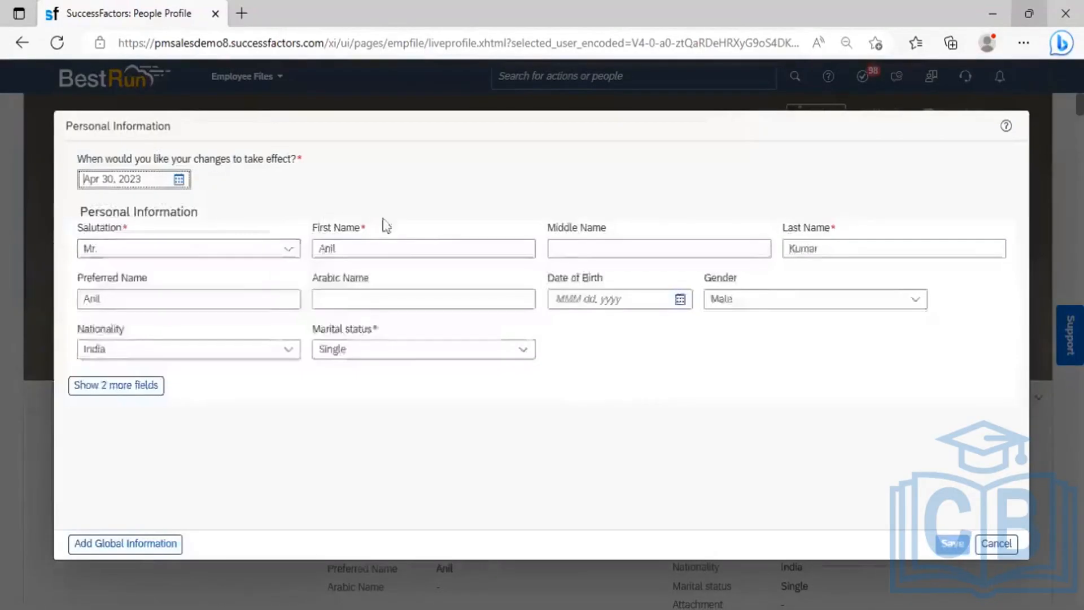
click(403, 253)
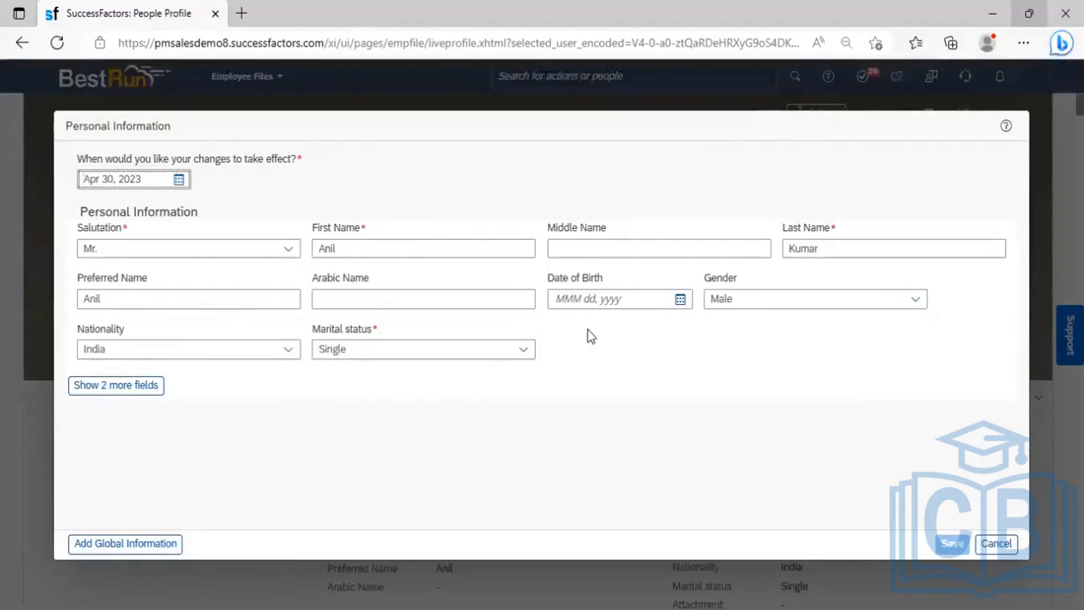
click(997, 545)
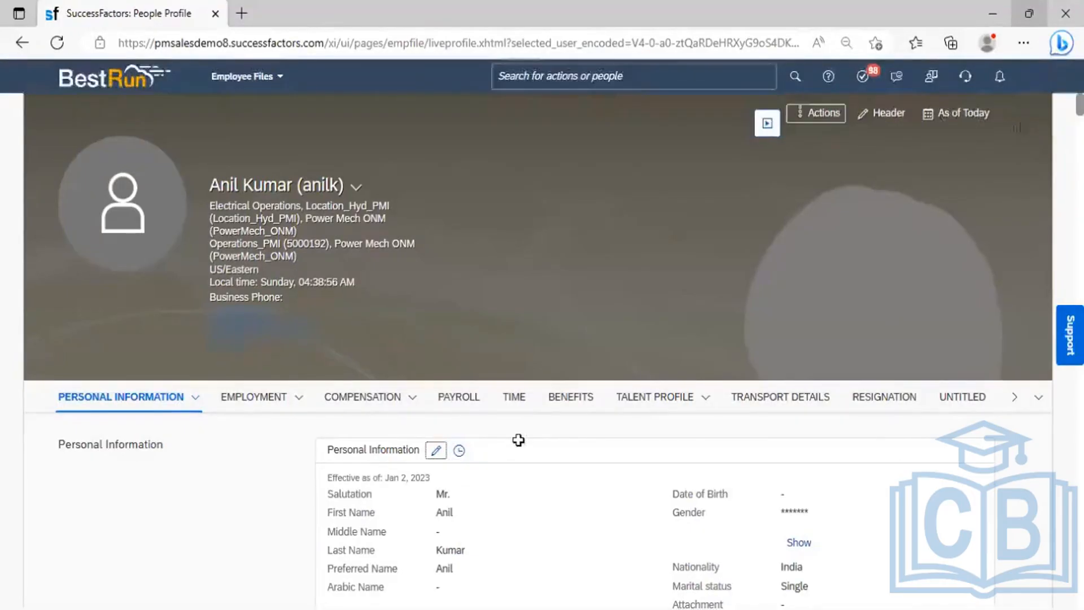
key(alt+Tab)
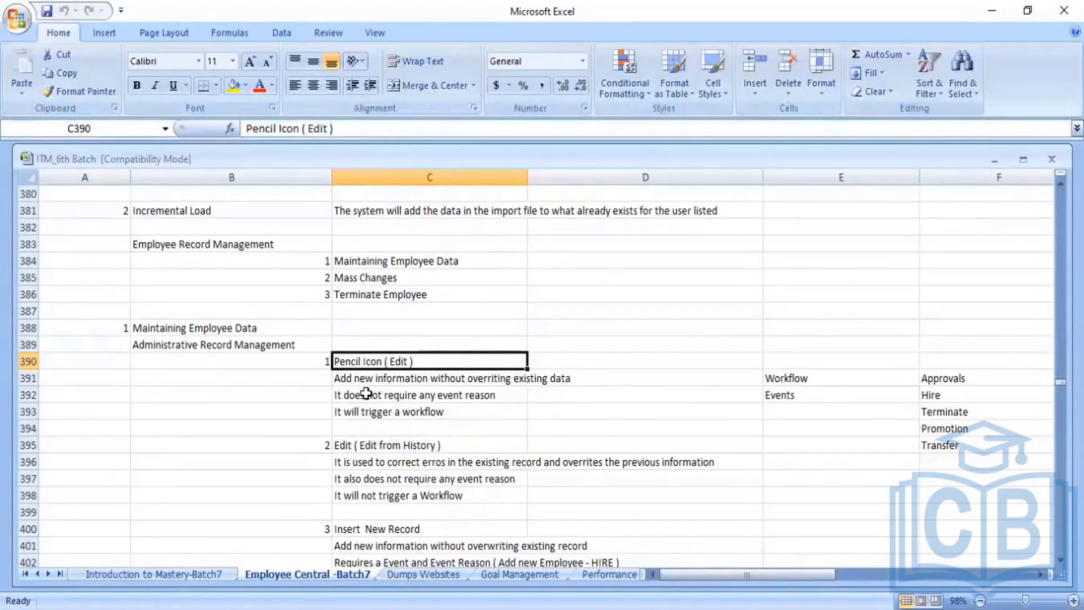
- Go over the pencil-icon edit notes in C391–C393, then return to the SuccessFactors profile
click(451, 380)
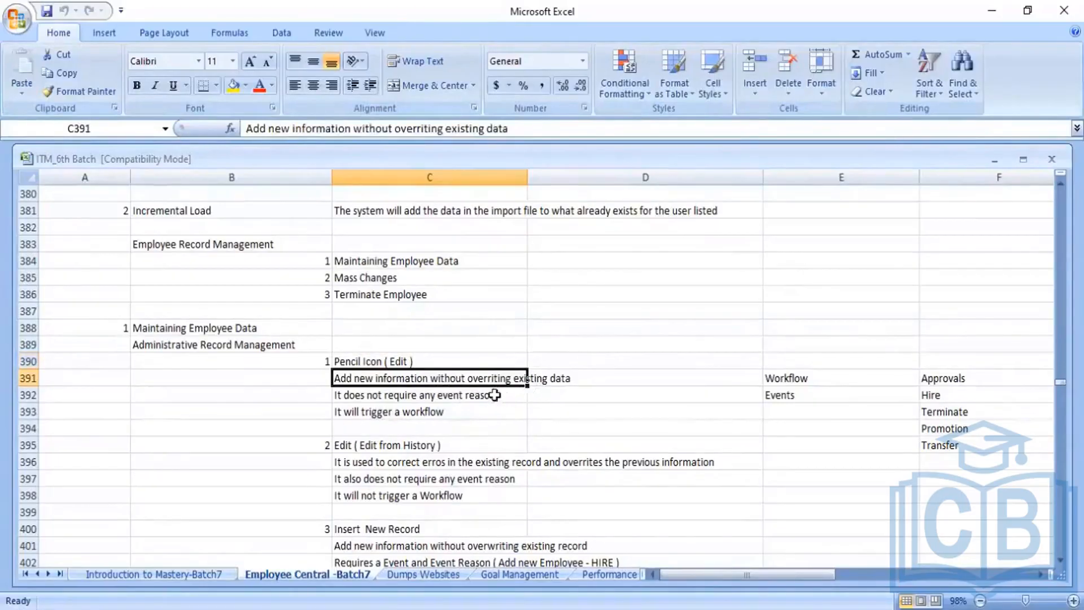
click(362, 397)
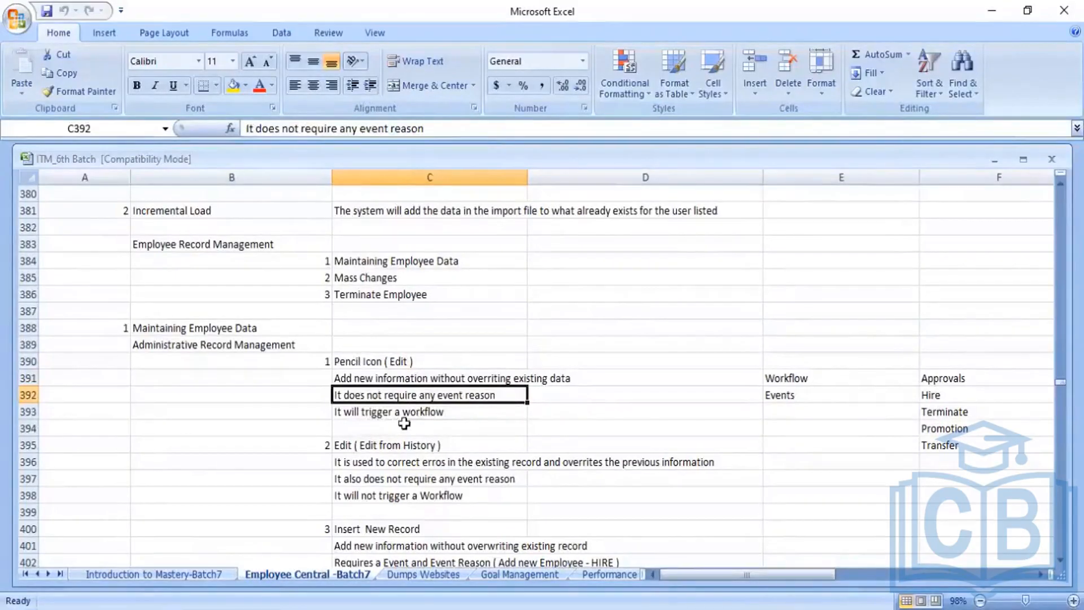
click(436, 414)
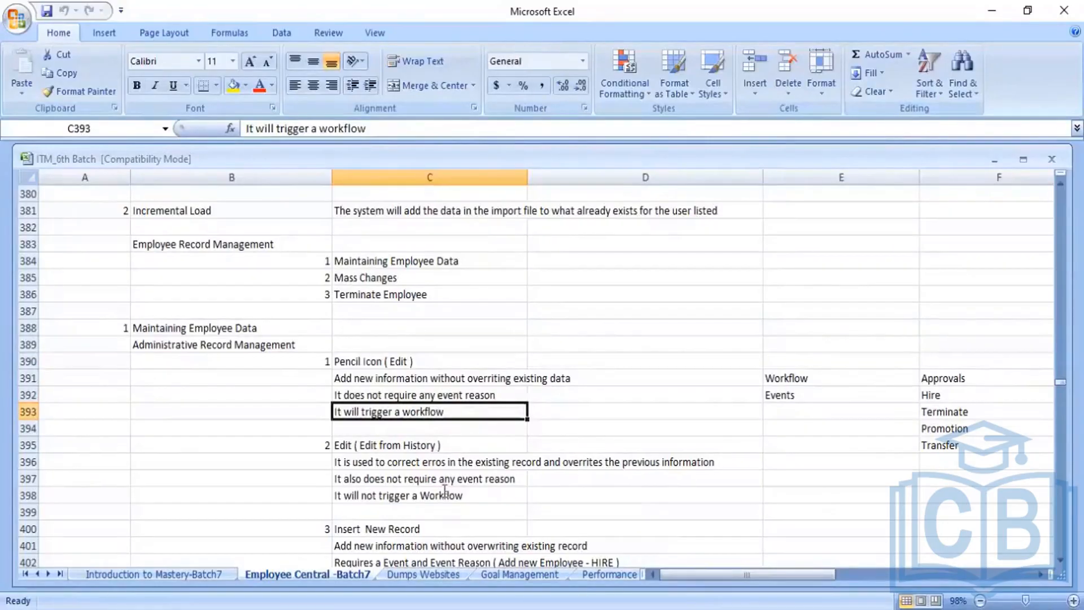
key(alt+Tab)
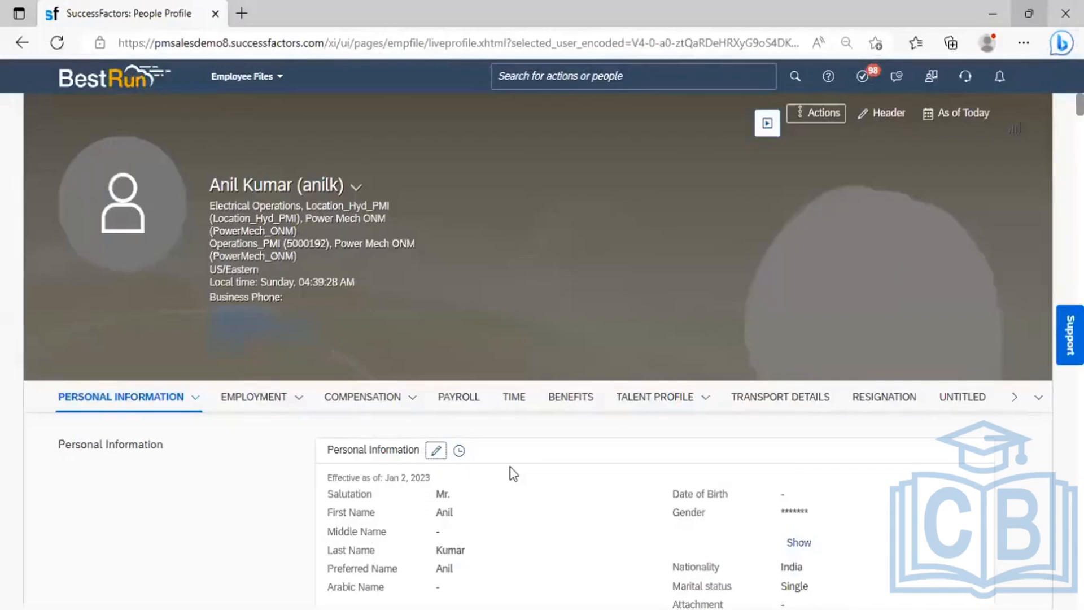
click(435, 451)
click(255, 180)
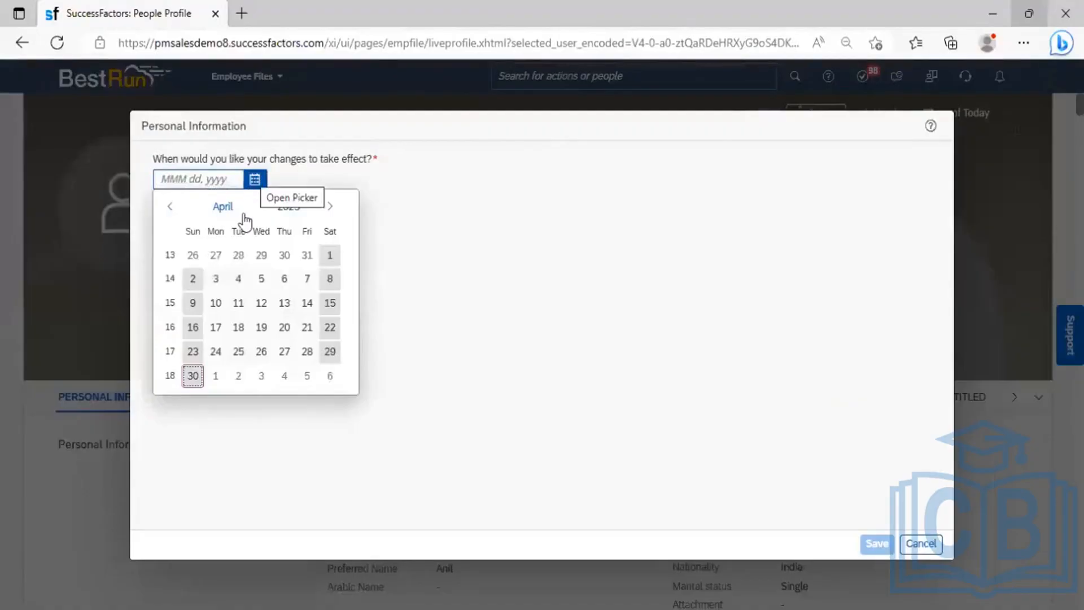
click(195, 377)
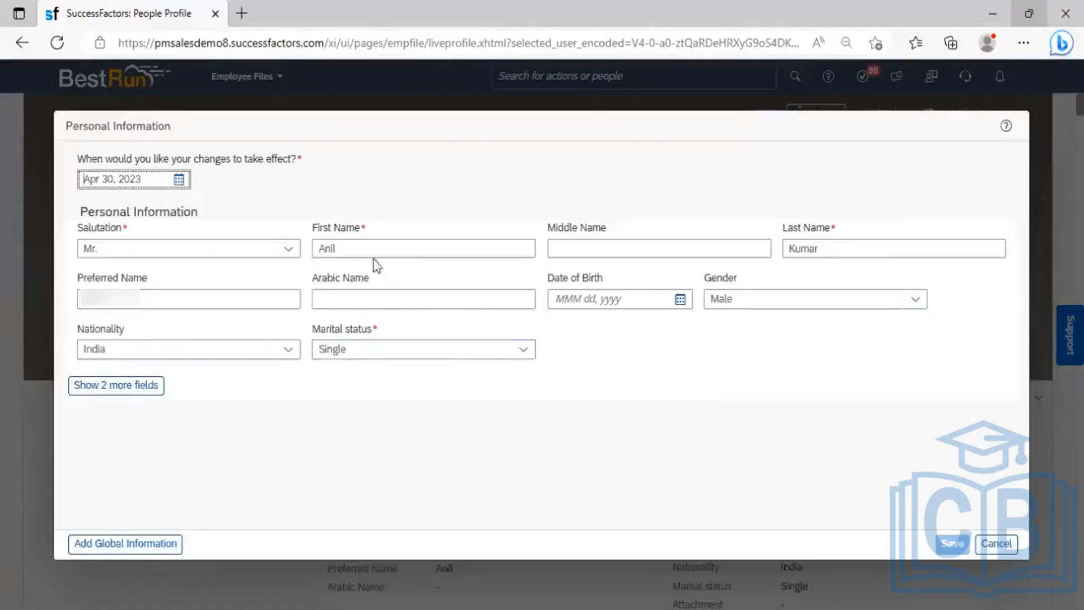
click(354, 247)
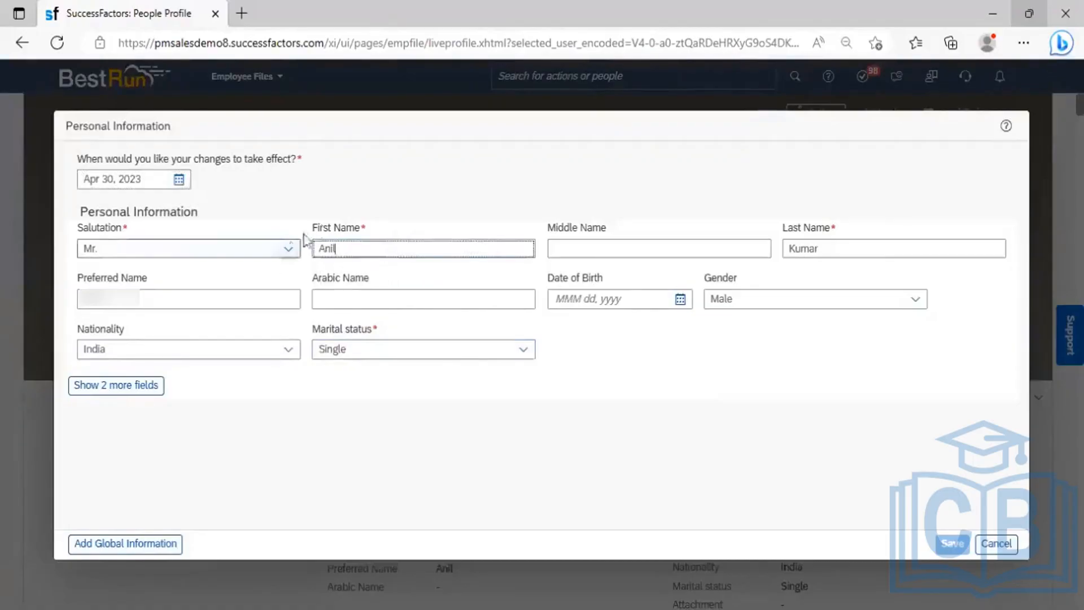
click(242, 298)
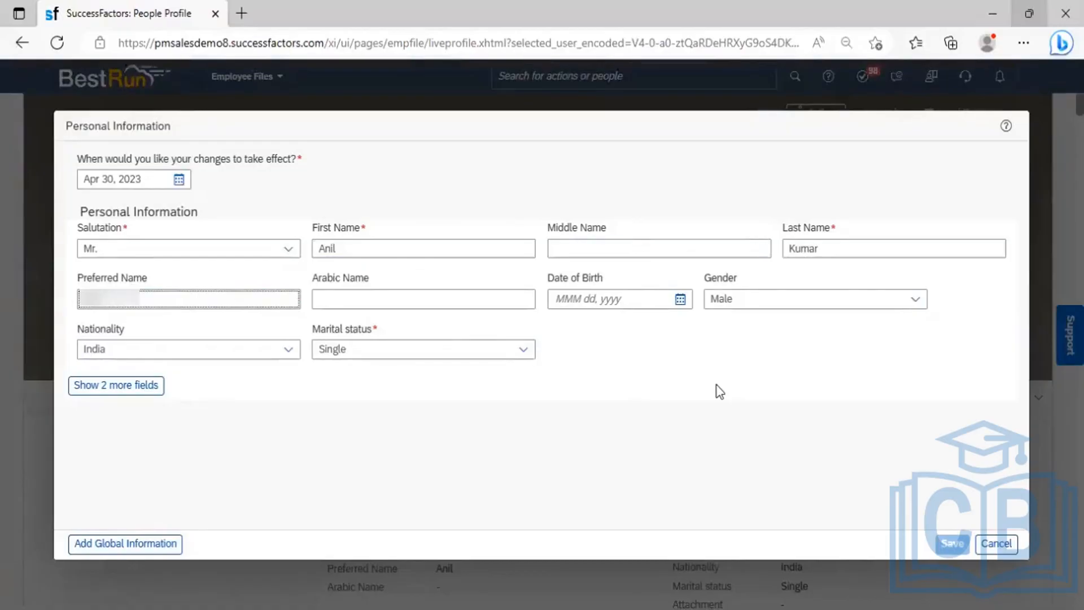
click(996, 543)
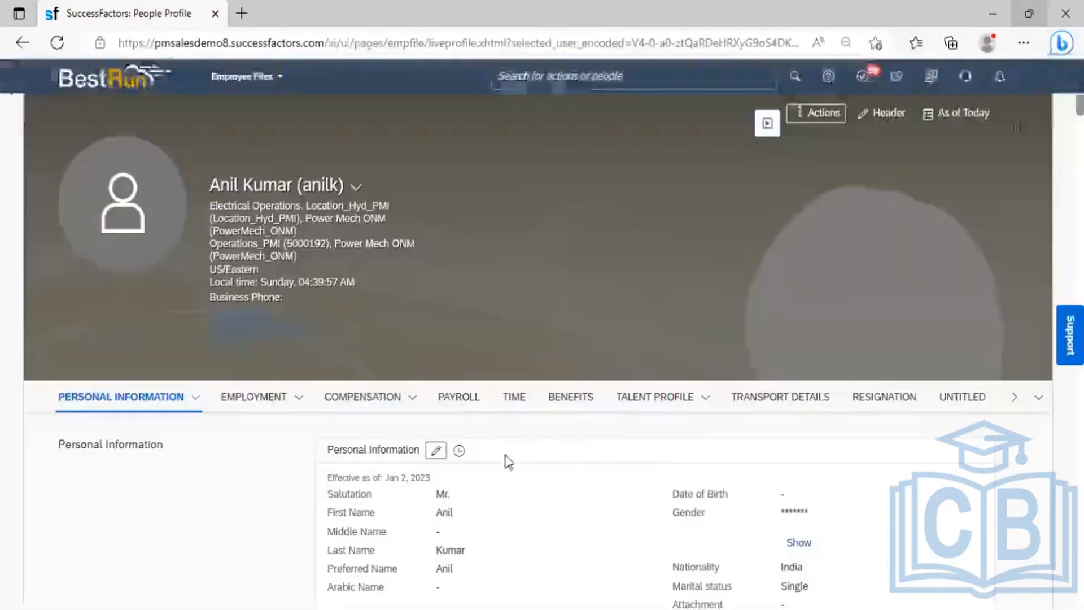
- Open the Personal Information change history and edit the Jan 02, 2023 record
click(458, 450)
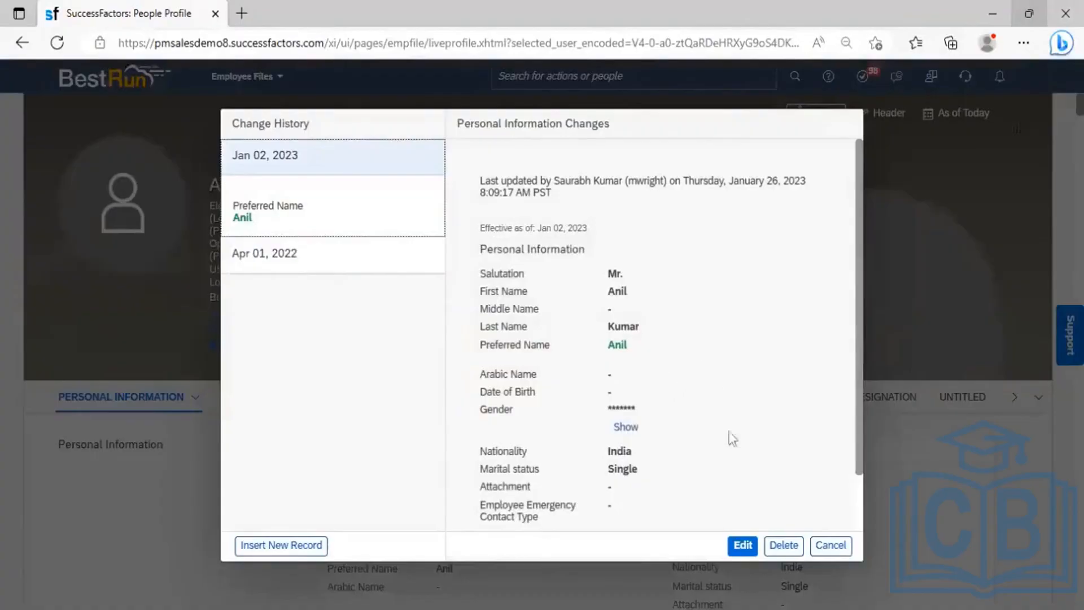
click(758, 545)
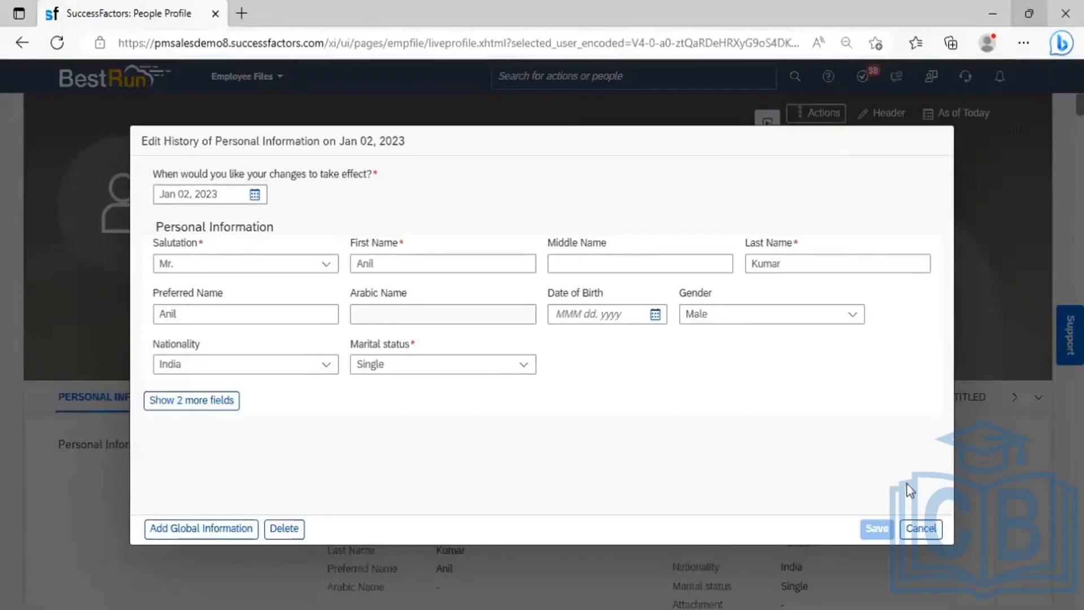
- Cancel the Jan 02, 2023 edit and a new-record insert, then close the change history
click(931, 543)
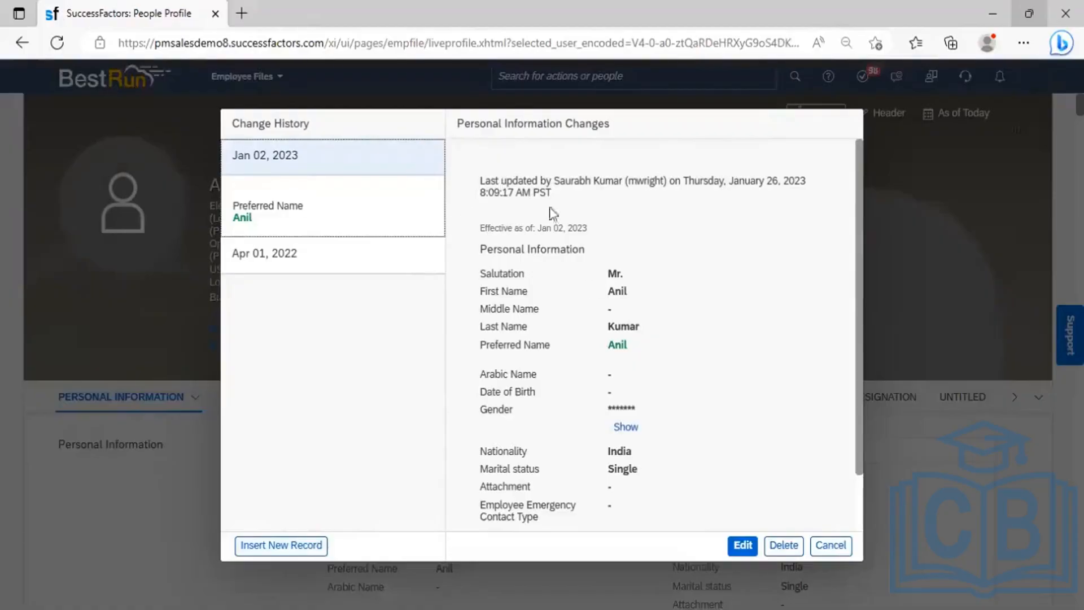
click(277, 545)
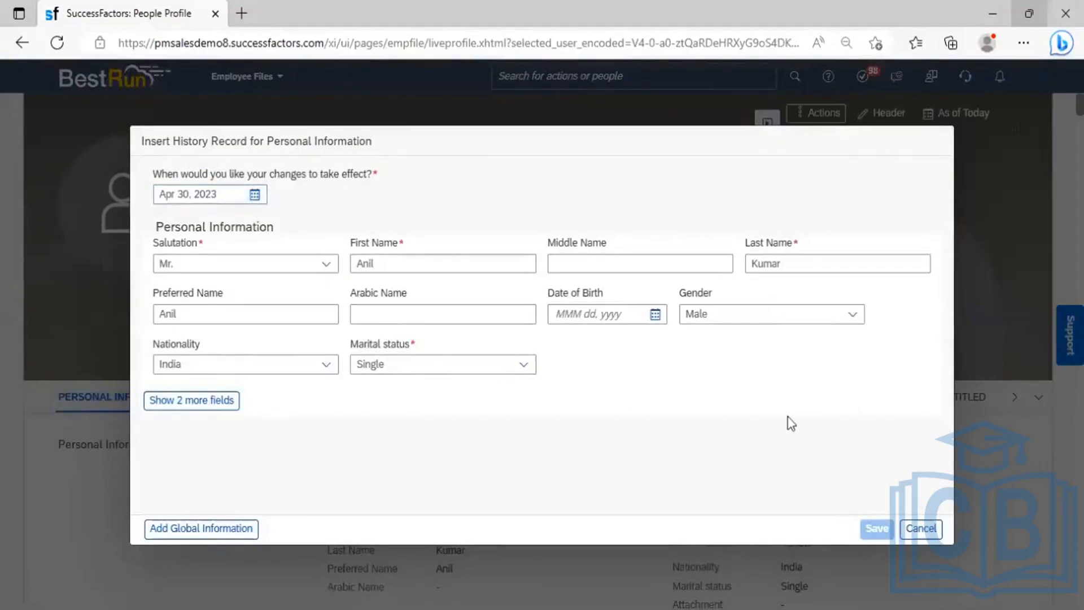
click(920, 528)
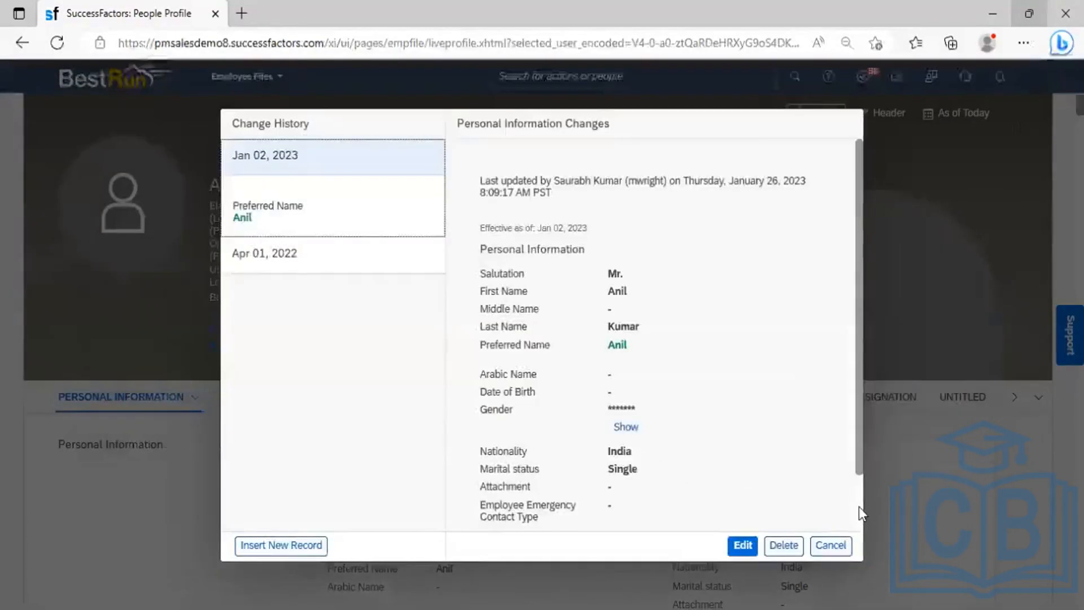
click(833, 545)
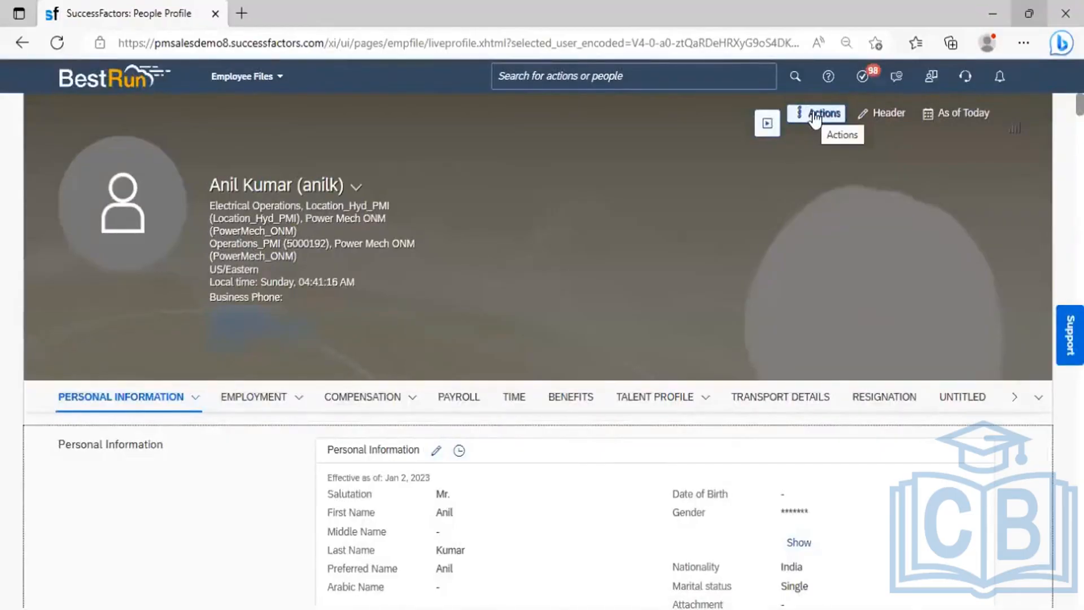
click(815, 116)
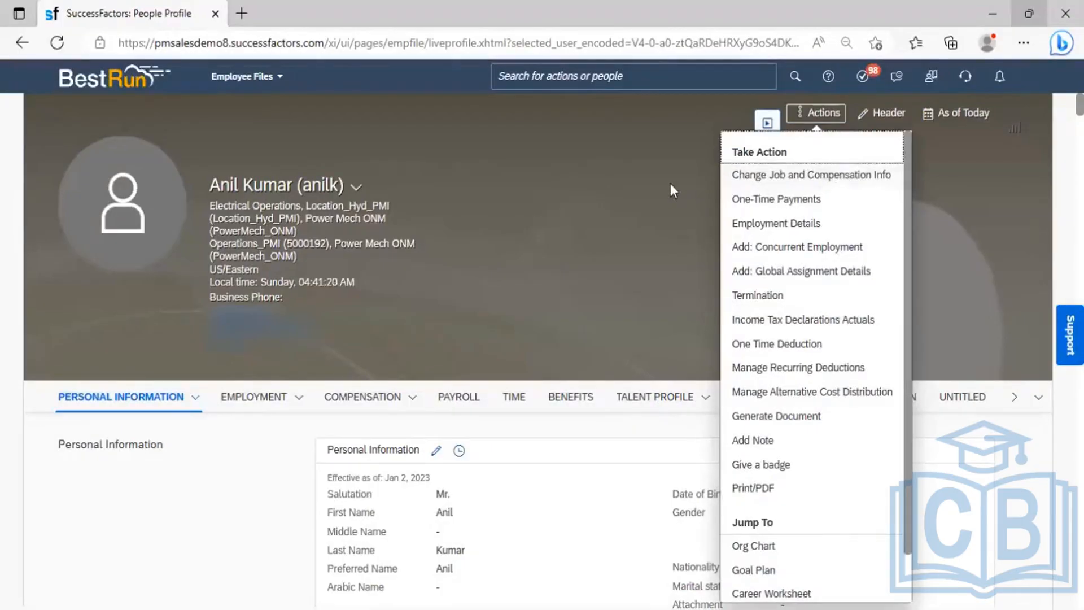
click(254, 462)
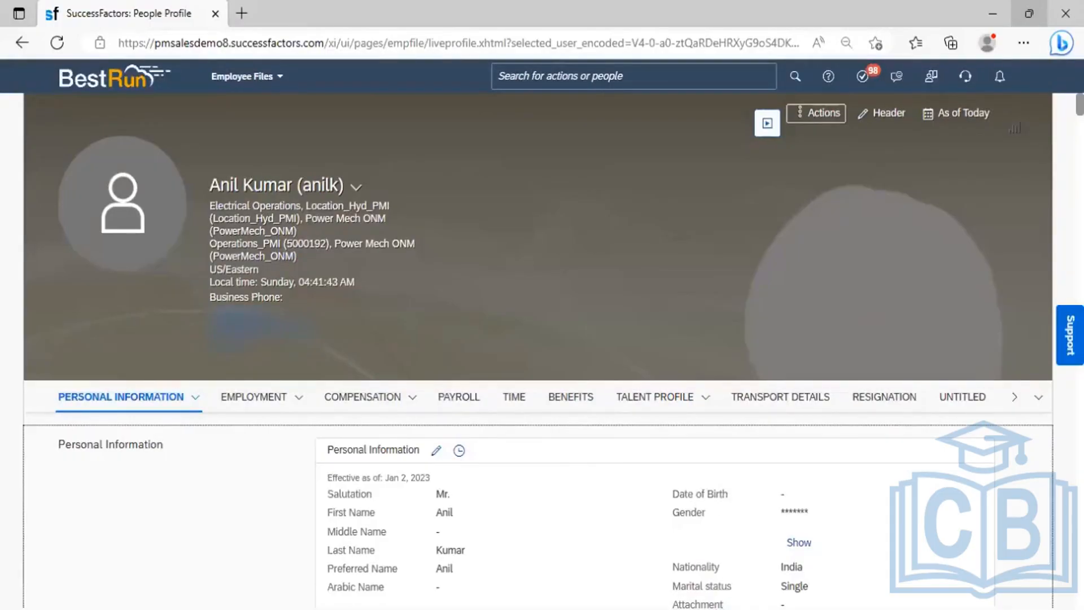
- Back in Excel, step through the Edit from History notes in column C (C396–C399)
click(992, 14)
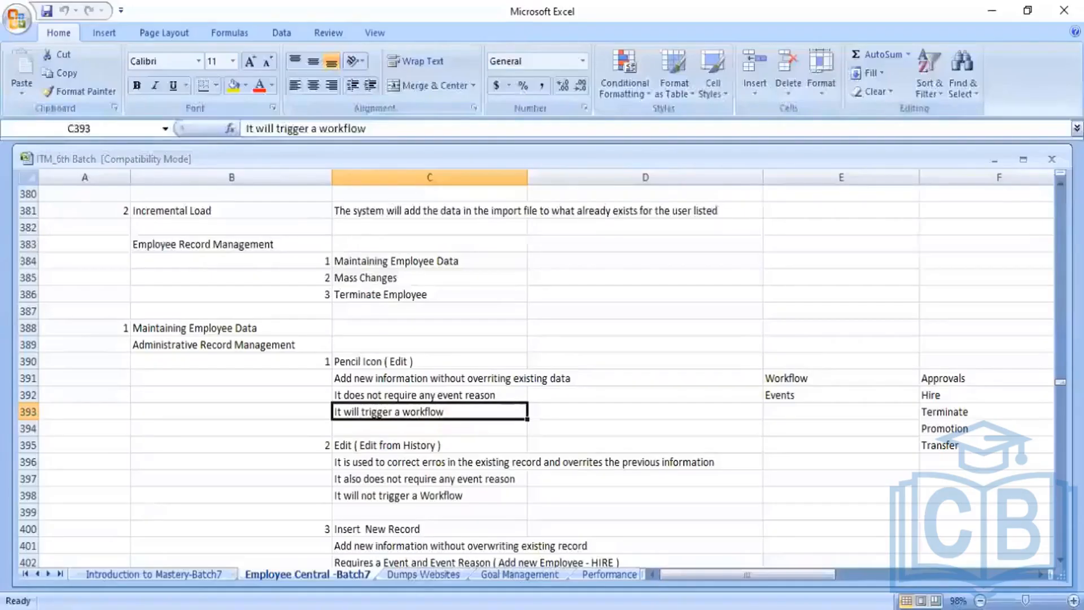
click(429, 428)
key(Down)
key(Down)
key(Down)
key(Down)
key(Down)
key(Down)
key(Down)
key(Down)
key(Down)
key(Down)
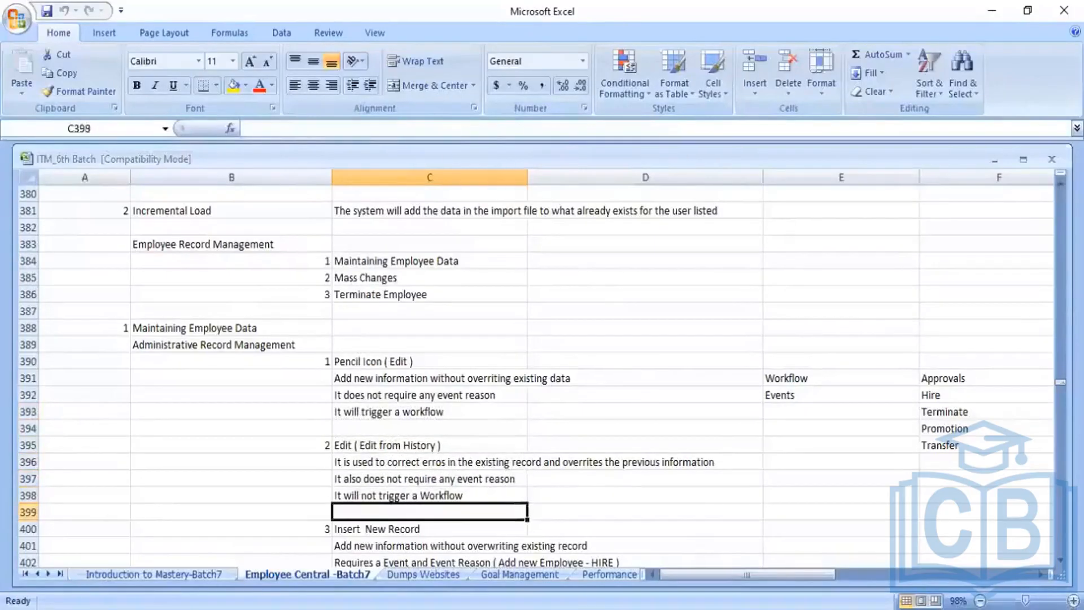
key(Down)
key(Up)
key(Up)
key(Up)
key(Up)
key(Up)
key(Up)
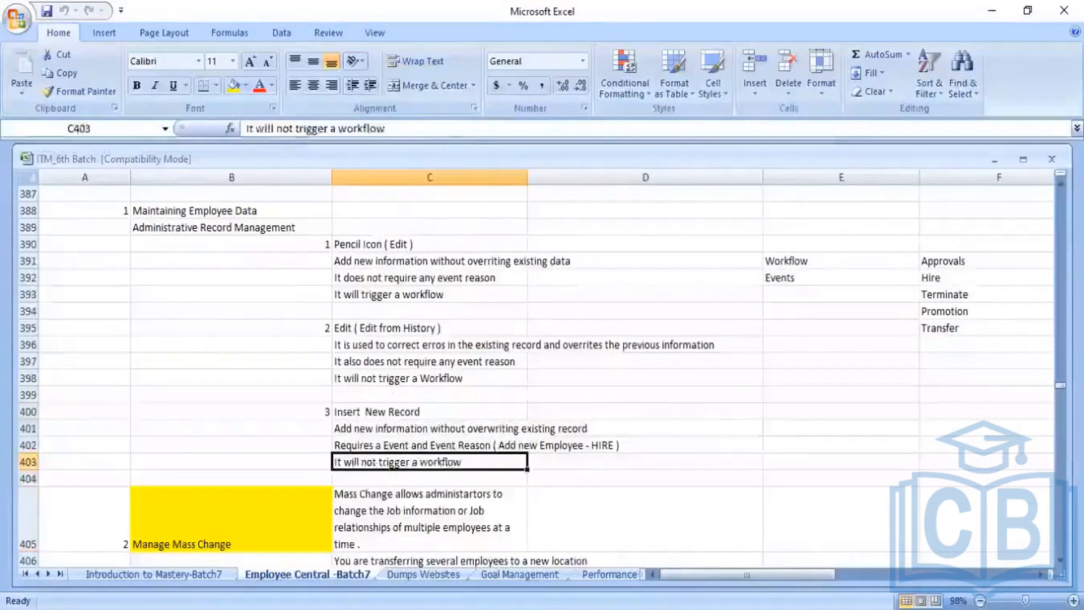
key(Up)
key(Up)
key(Up)
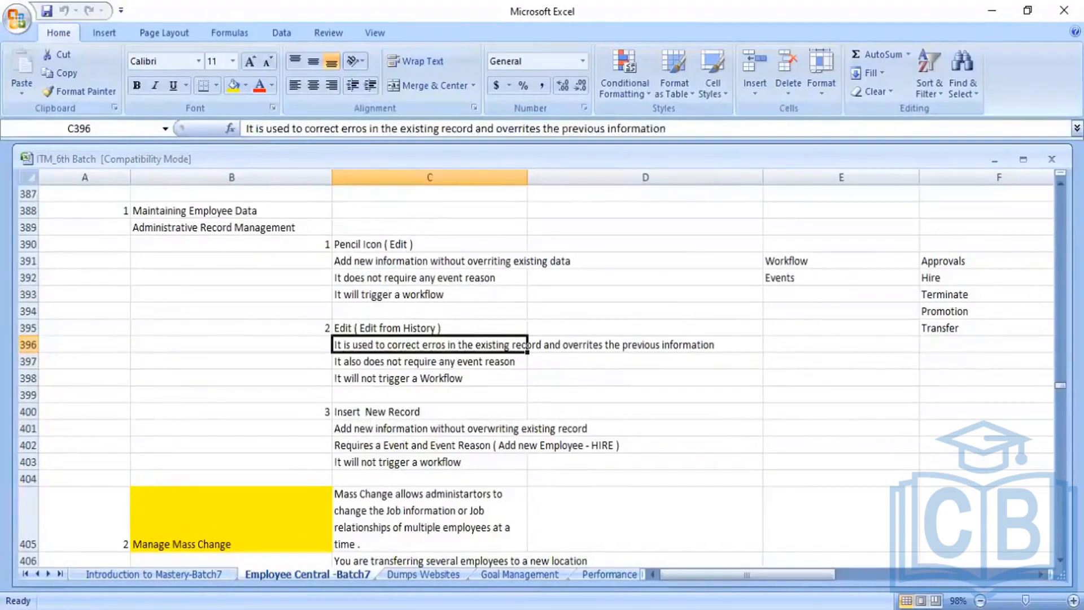
key(Down)
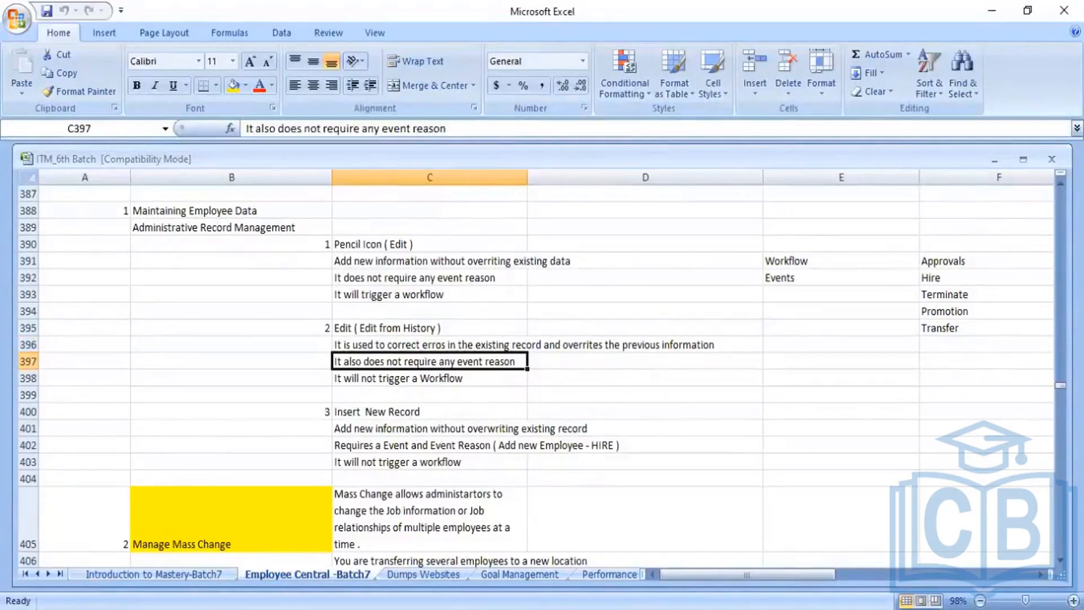
key(Up)
key(Up)
key(Down)
key(Down)
key(Down)
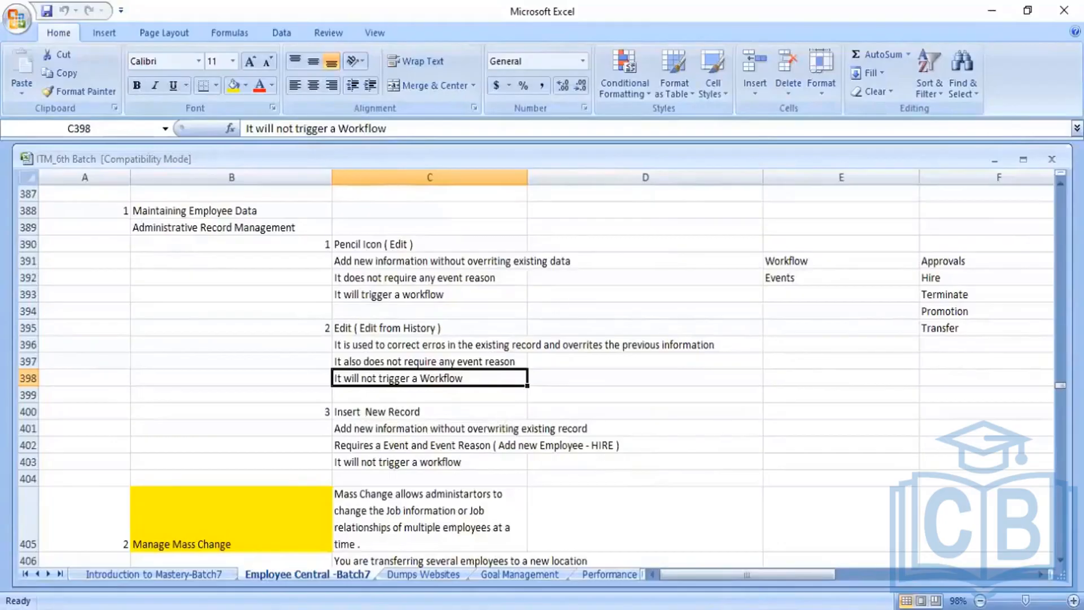
- Move through the Insert New Record notes, from its heading down to the event reasons note
click(429, 394)
click(429, 411)
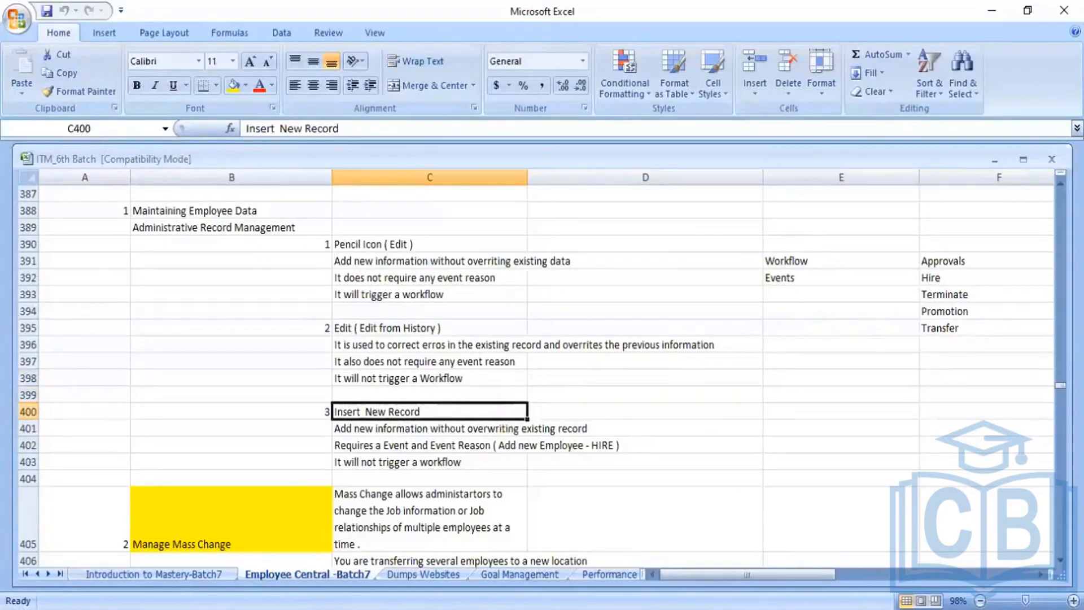
click(524, 429)
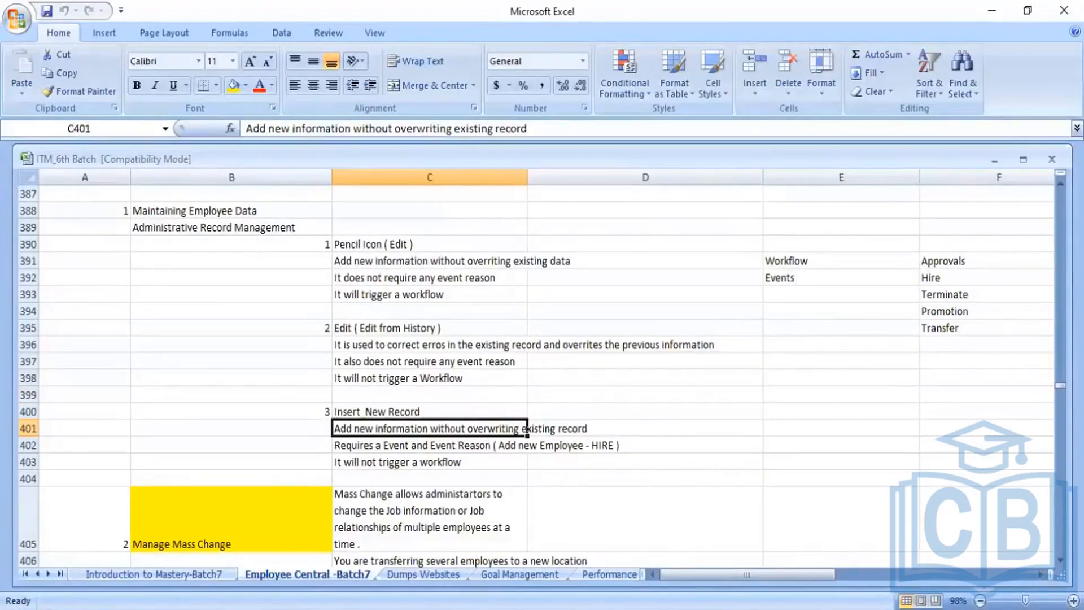
click(526, 445)
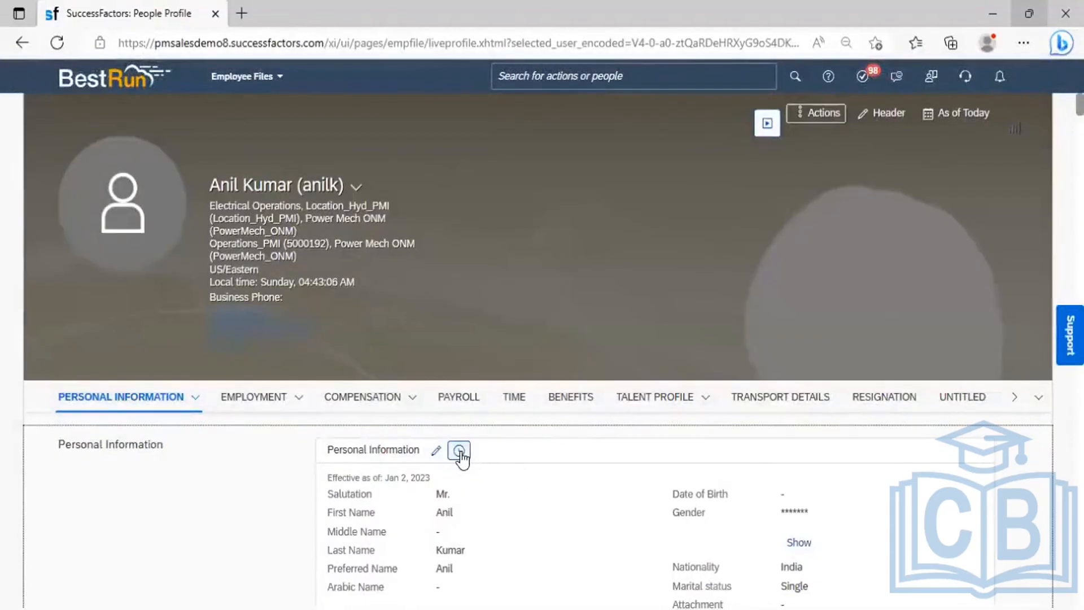
- Open an Insert New Record form for Personal Information, show its 2 extra fields, then return to Excel
click(460, 452)
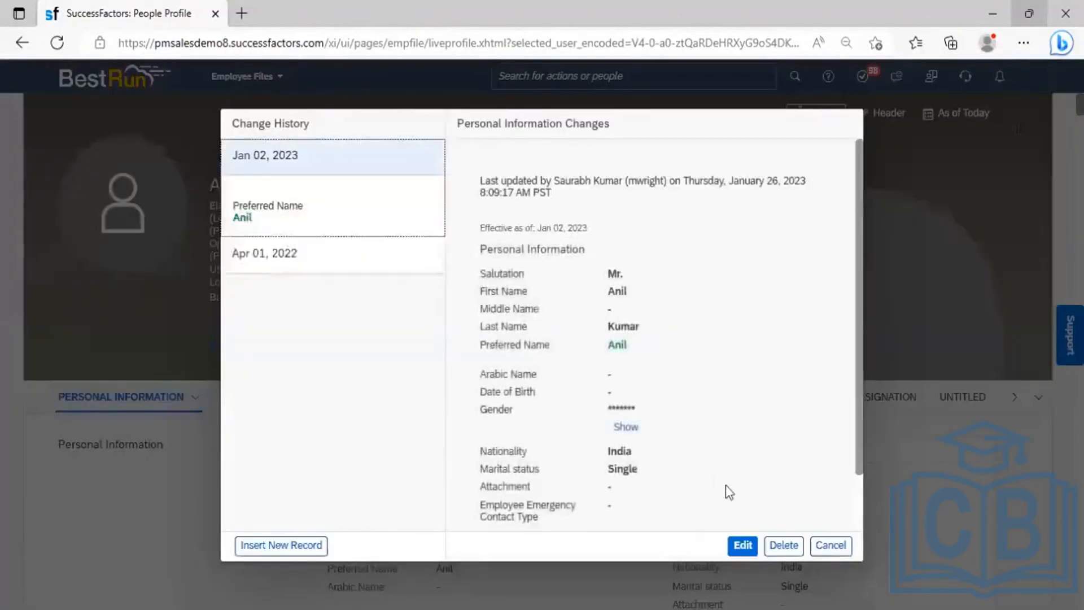
click(275, 543)
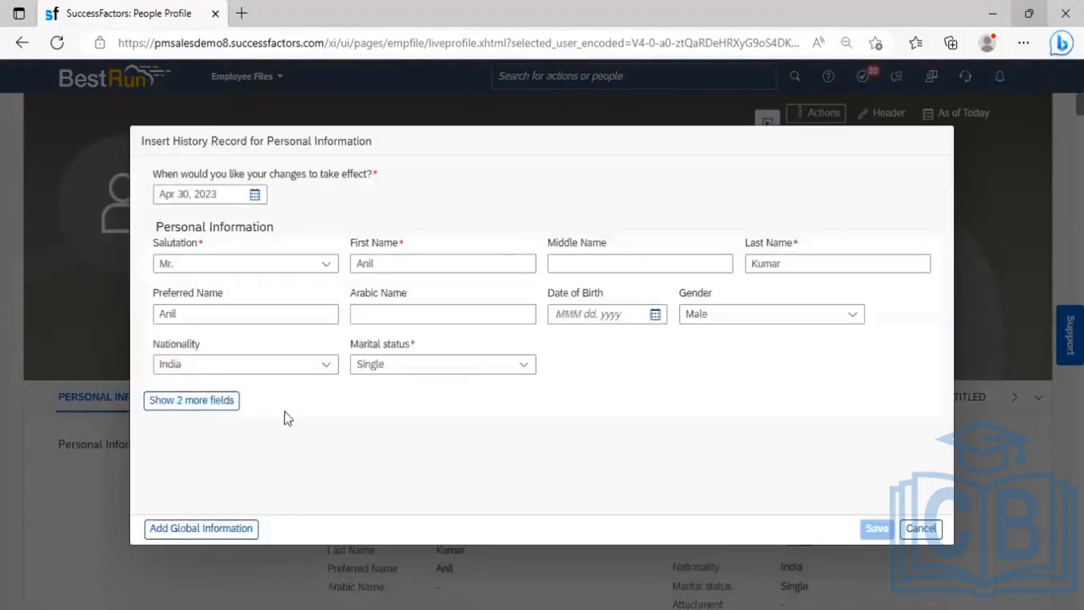
click(194, 402)
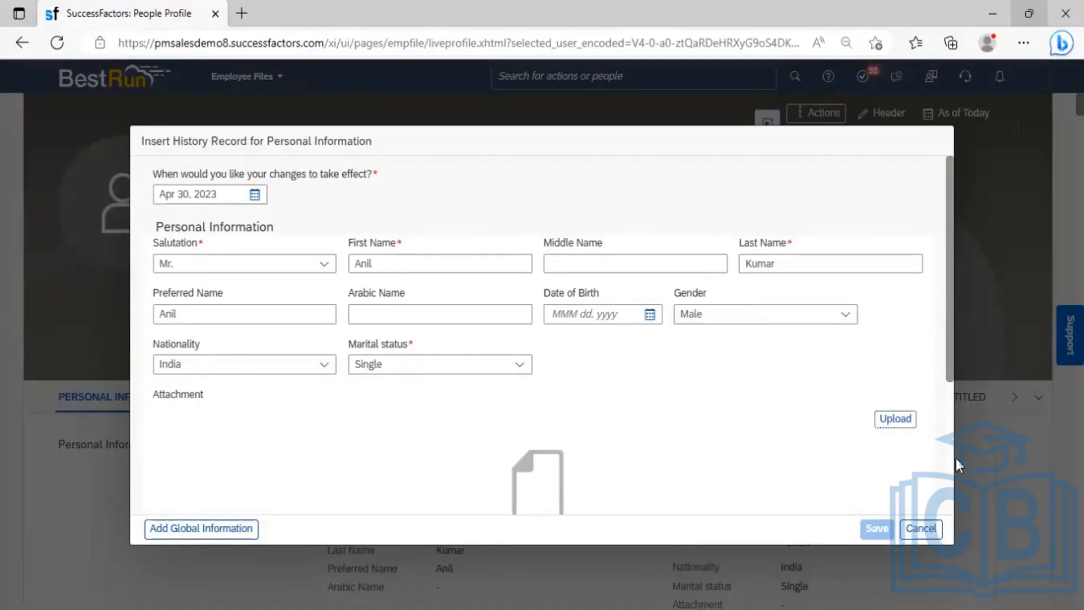
scroll(951, 462, down, 3)
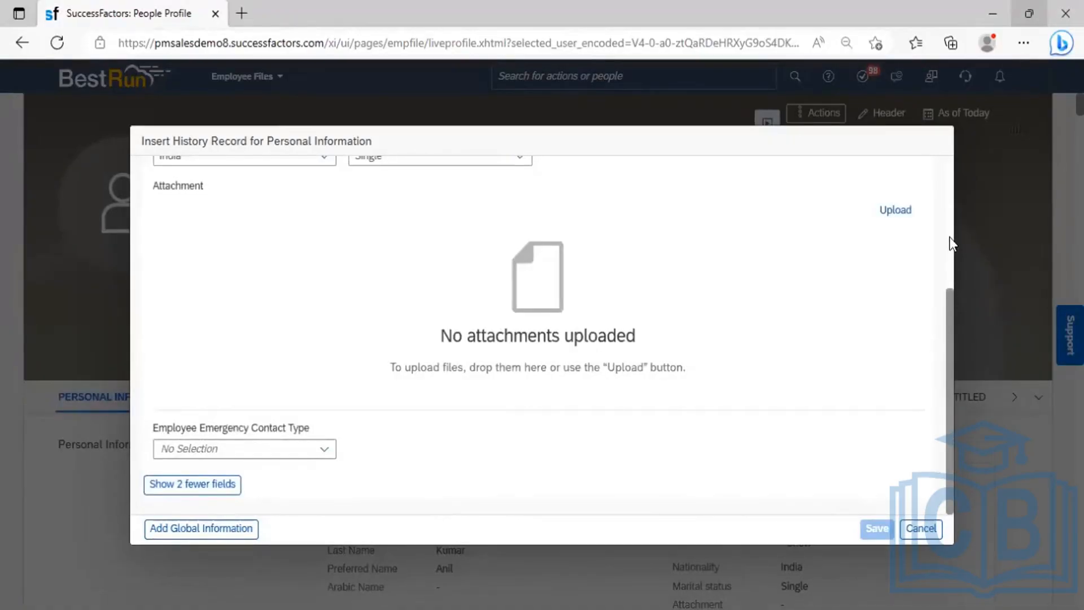
scroll(952, 242, up, 5)
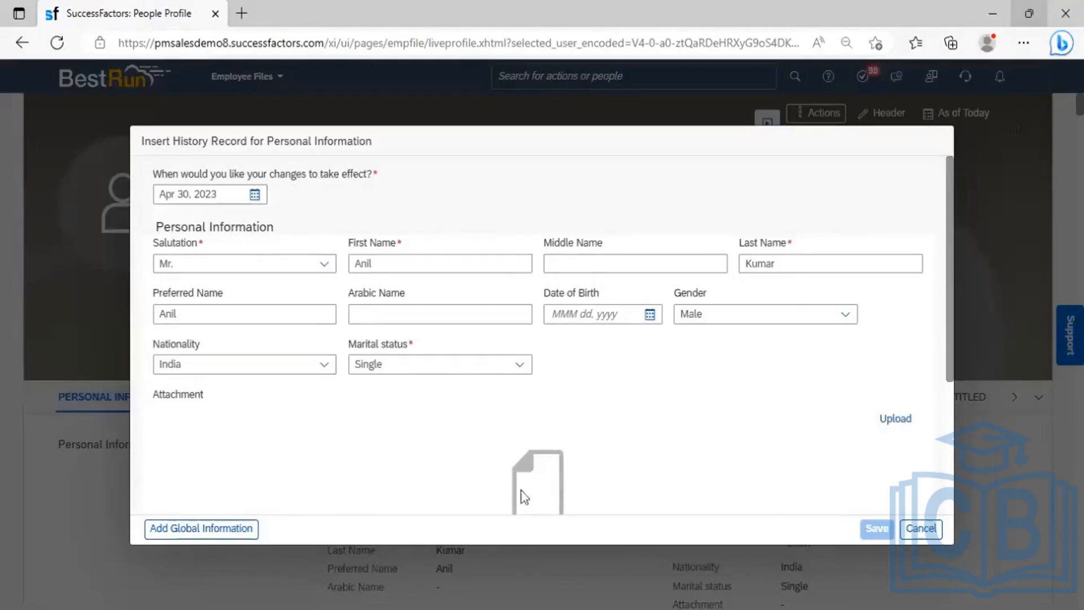
key(alt+Tab)
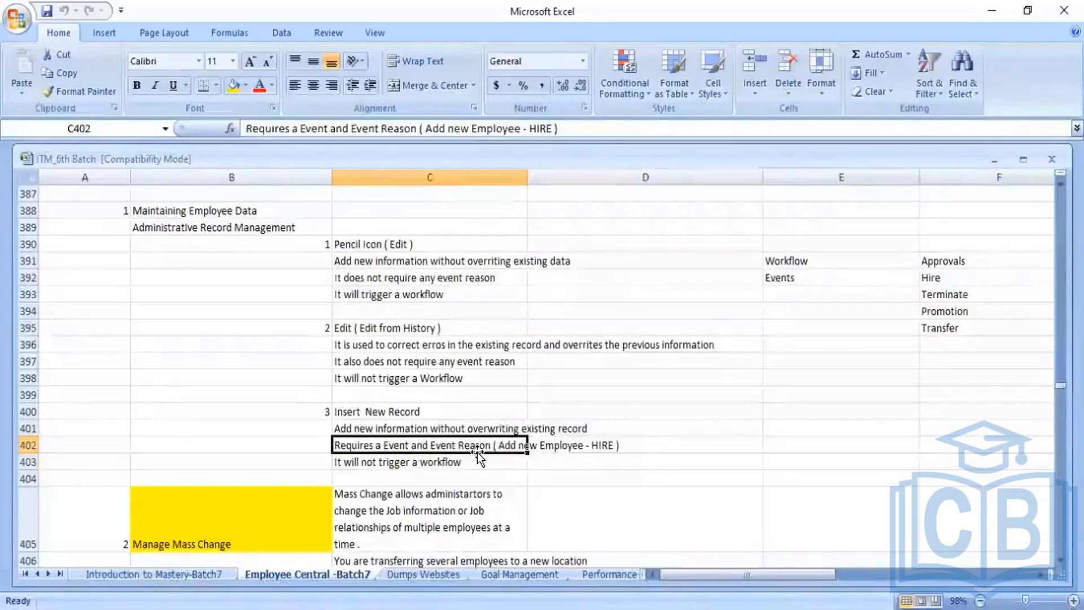
click(373, 462)
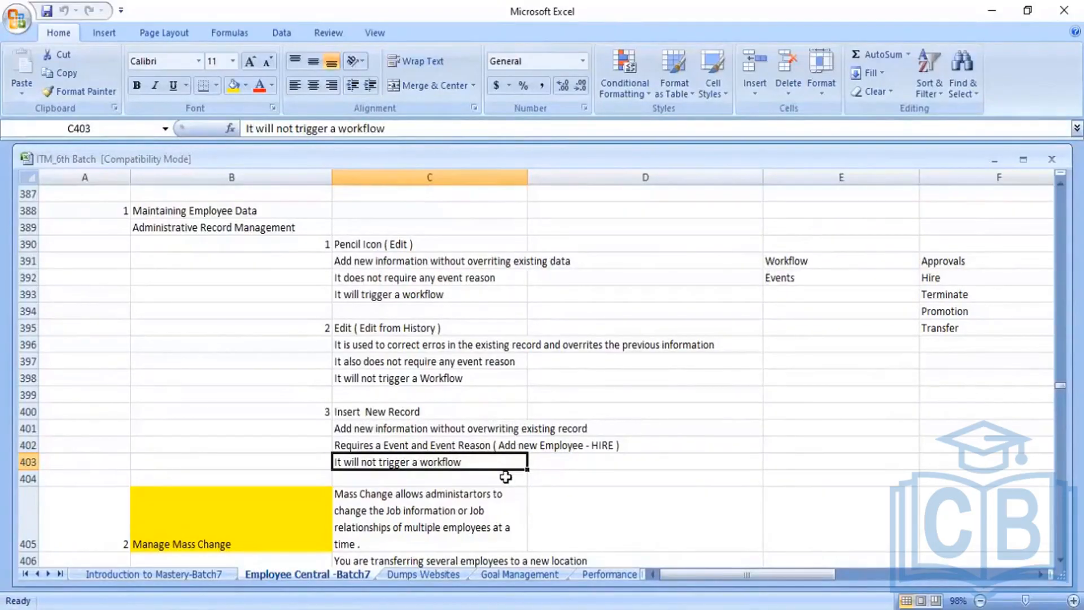
key(Up)
key(Up)
key(Up)
key(Up)
key(Up)
key(Up)
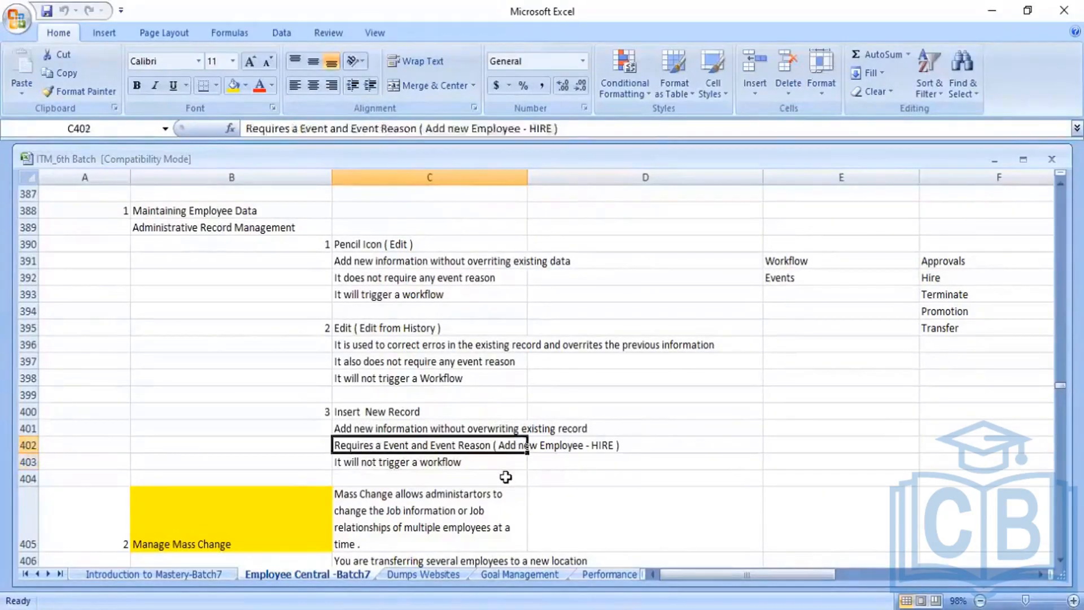
key(Up)
key(Up)
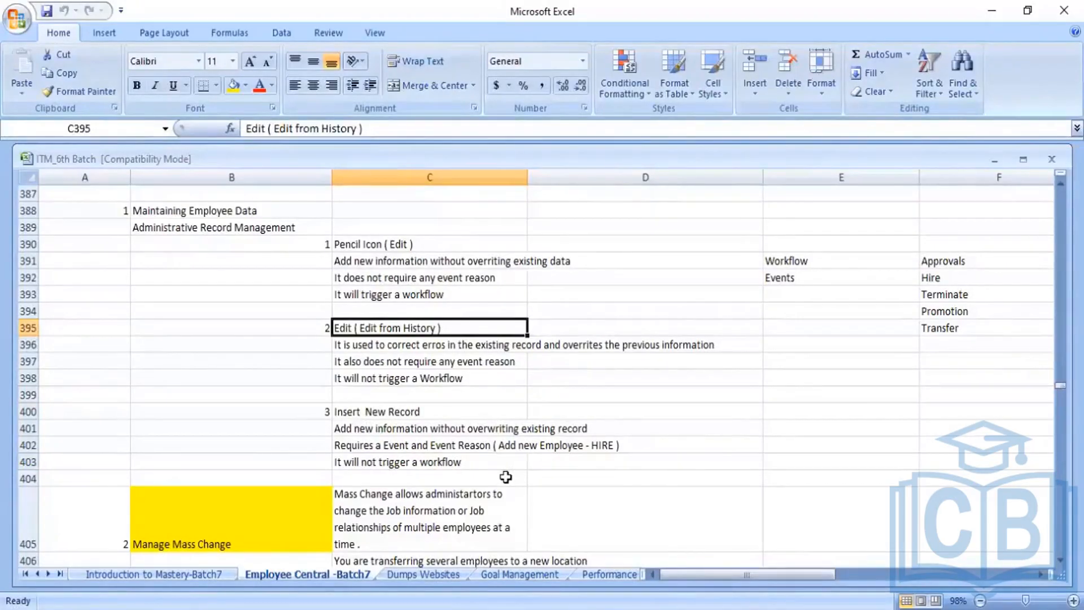
key(Down)
key(Down)
key(Down)
key(Down)
key(Down)
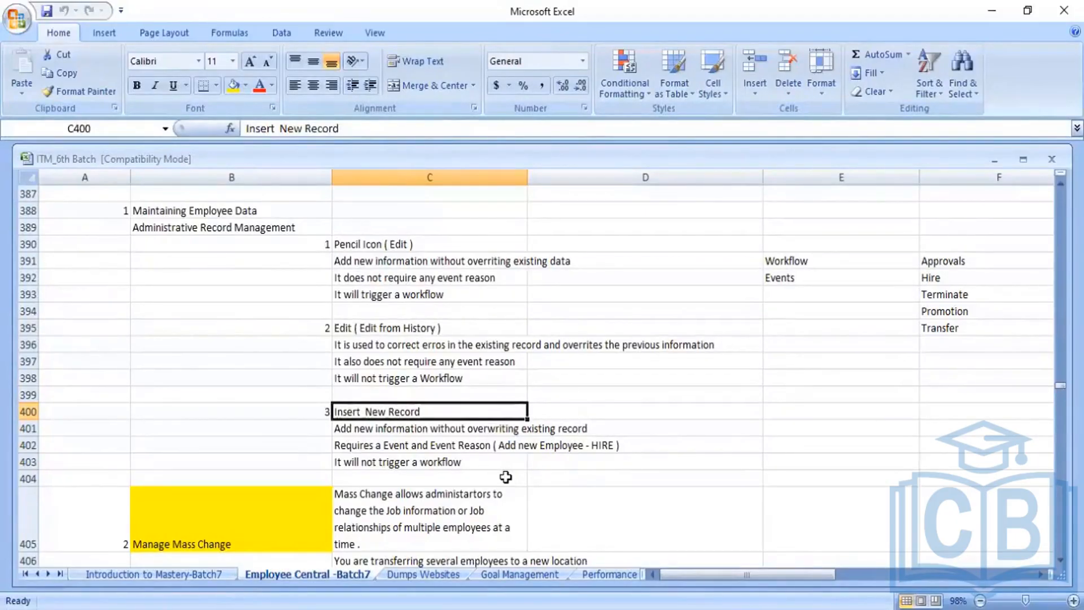
- Revisit the Pencil Icon, Edit from History and Insert New Record notes with their examples
key(Up)
key(Up)
key(Up)
key(Up)
key(Up)
key(Up)
key(Up)
key(Up)
key(Up)
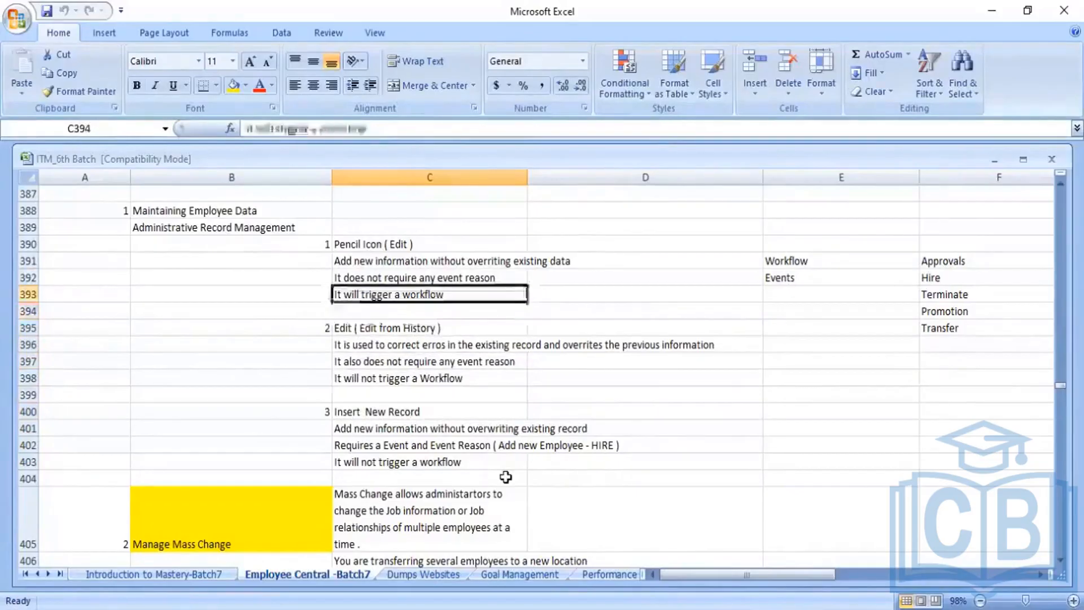
key(Up)
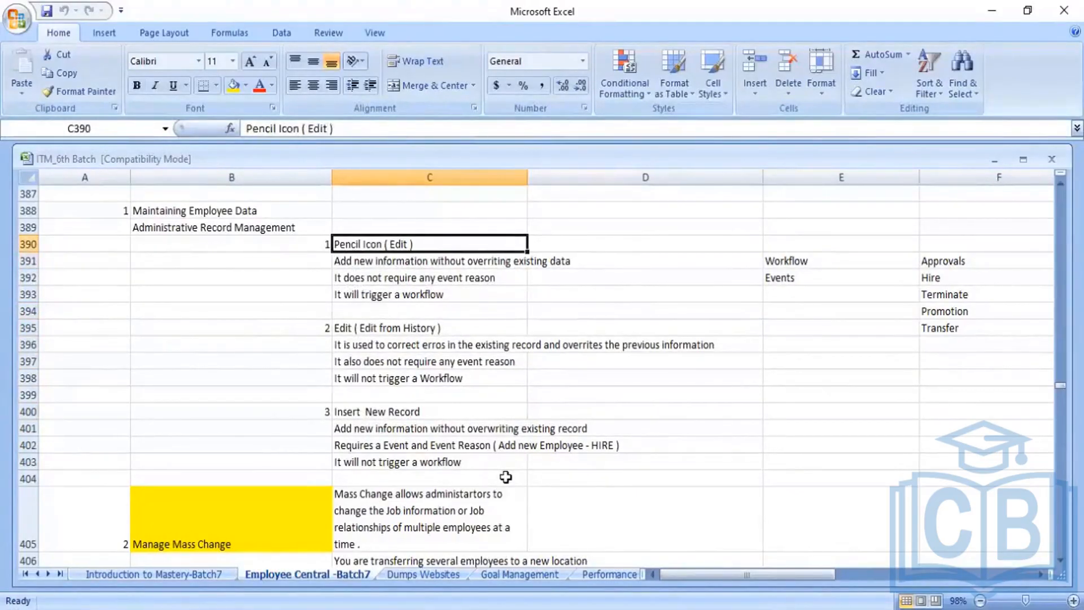
key(Down)
key(Down)
key(Down)
key(Down)
key(Down)
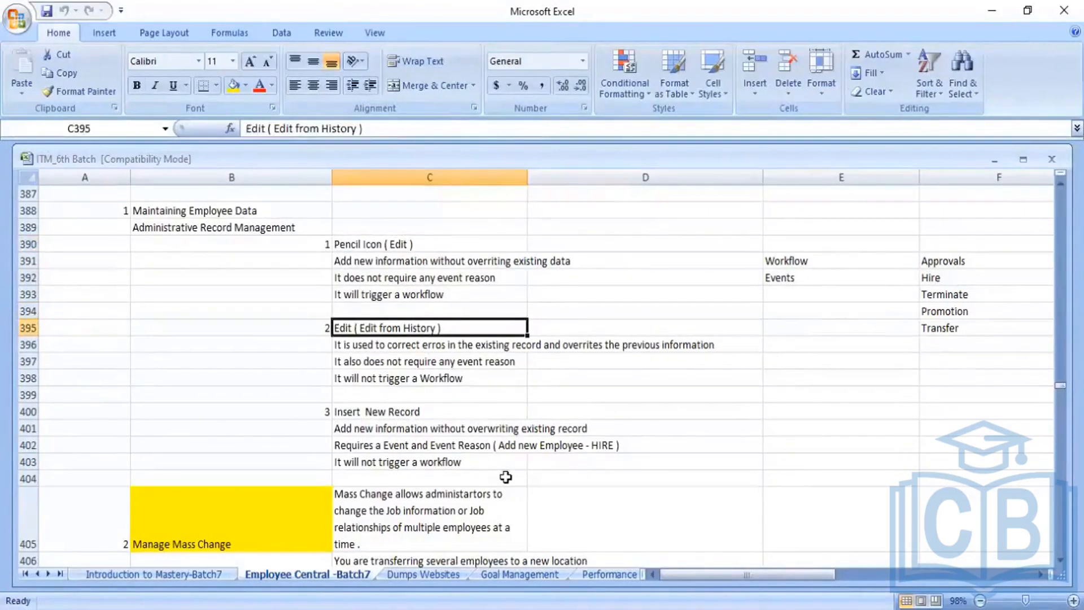
key(Down)
key(Down)
key(Down)
key(Down)
key(Down)
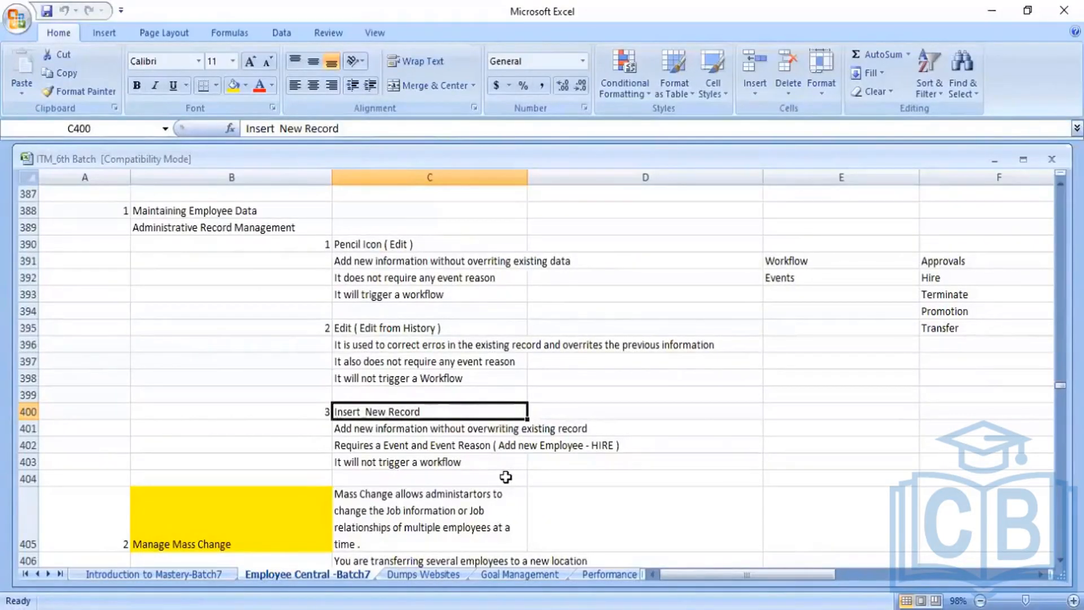
key(Down)
key(Down)
key(Down)
key(Down)
key(Down)
key(Down)
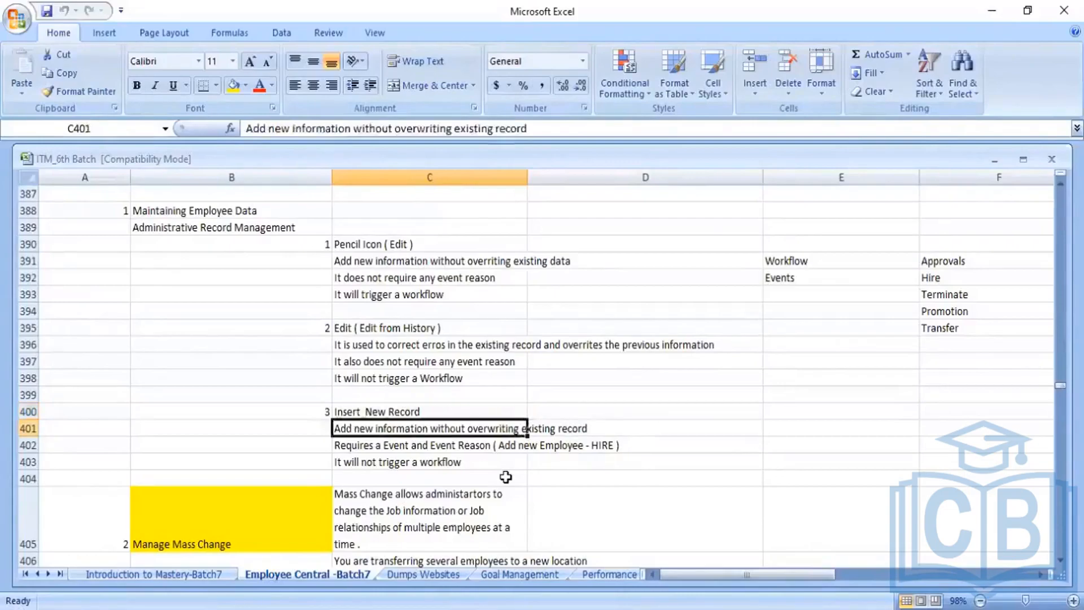
key(Down)
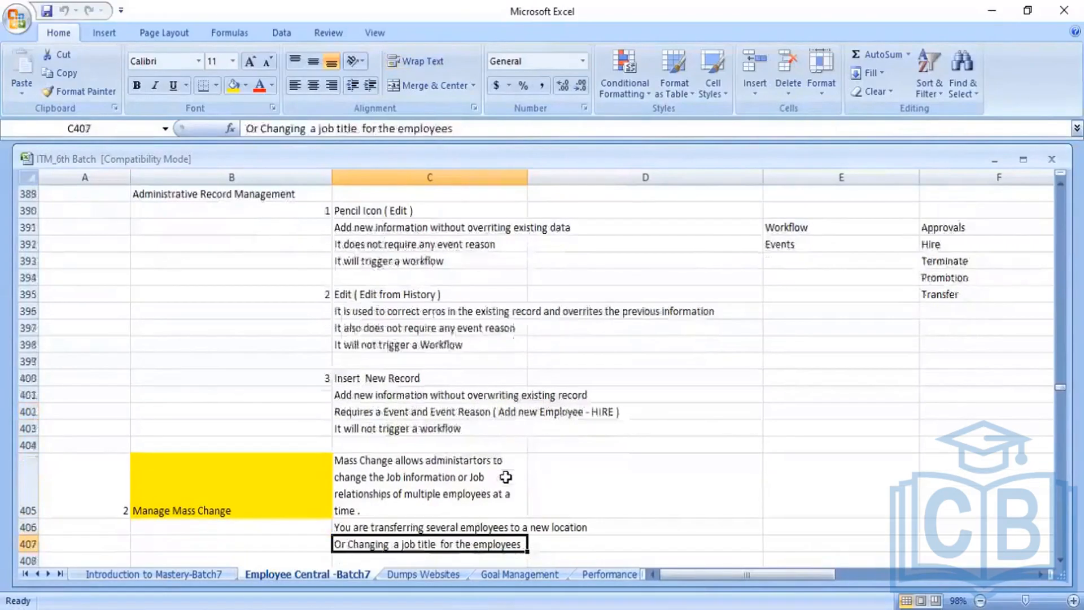
key(Up)
key(Up)
- Review the Manage Mass Change note in B405/C405, then switch to the SuccessFactors profile
key(Left)
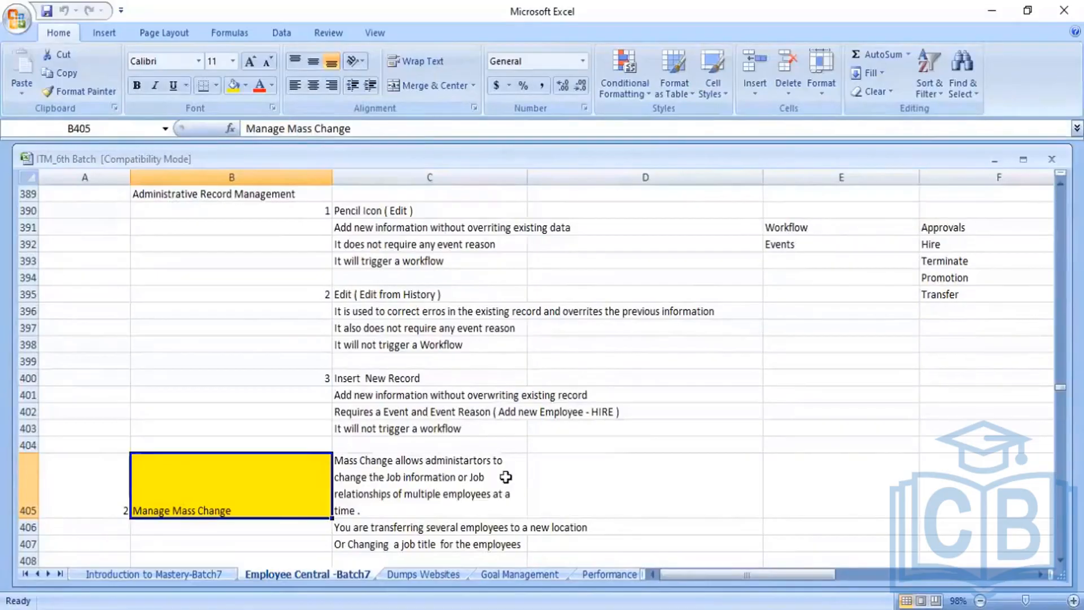
key(Right)
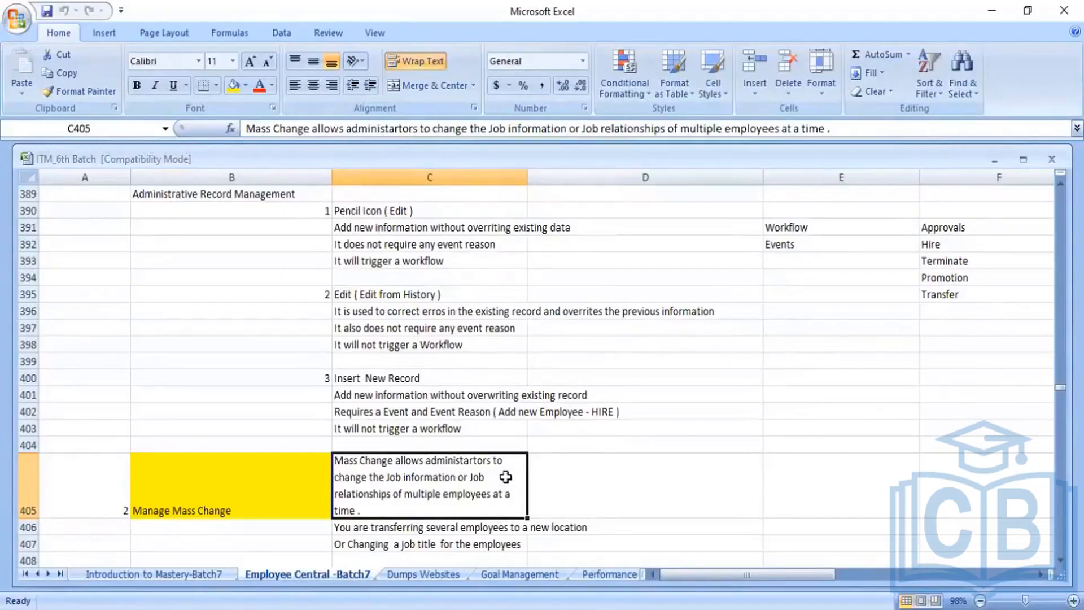
key(Left)
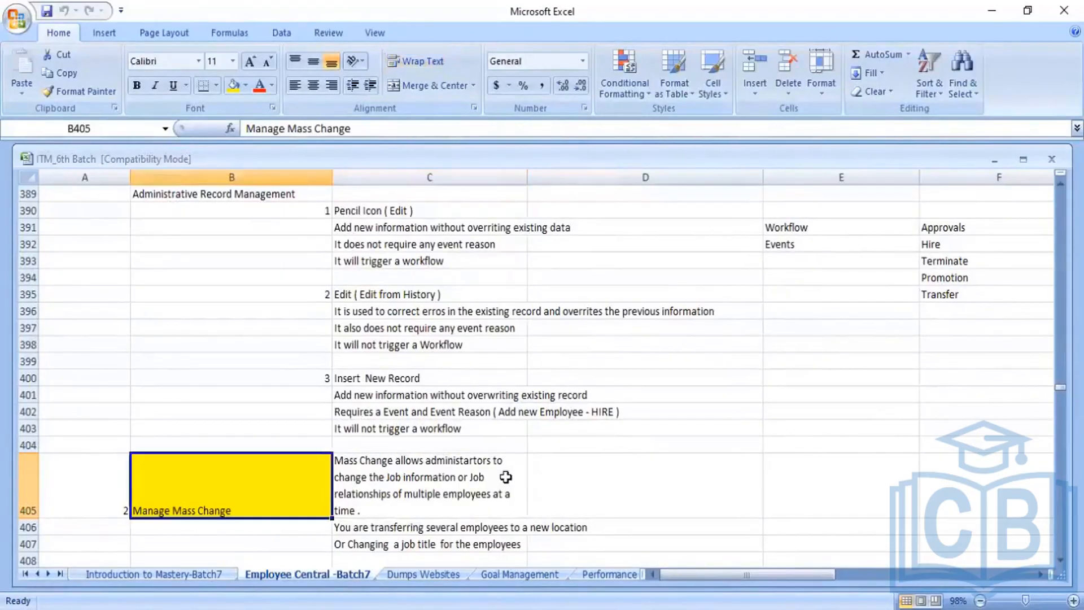
key(Right)
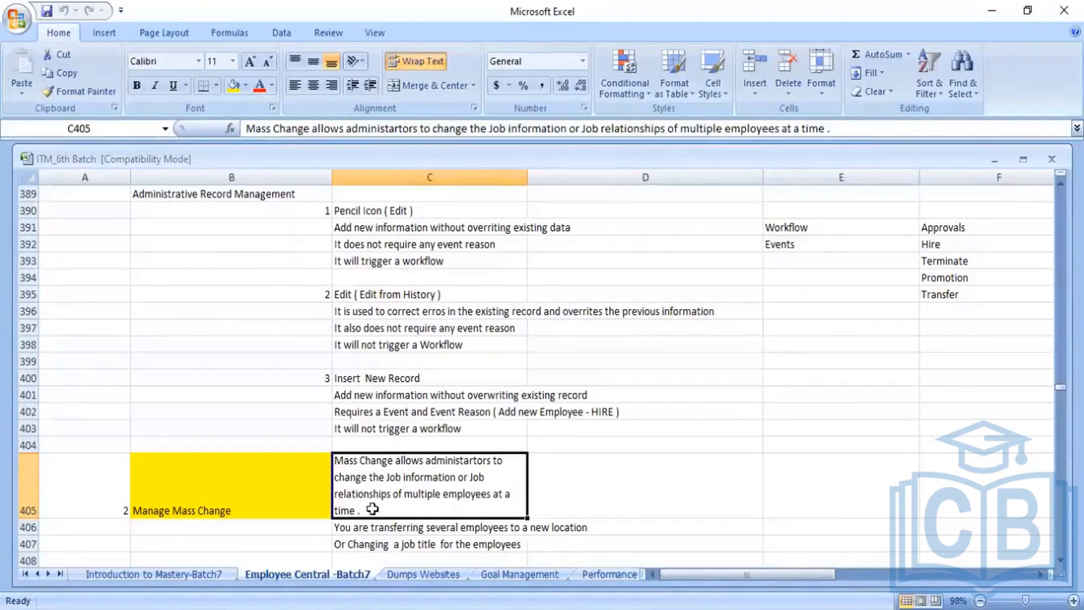
click(274, 483)
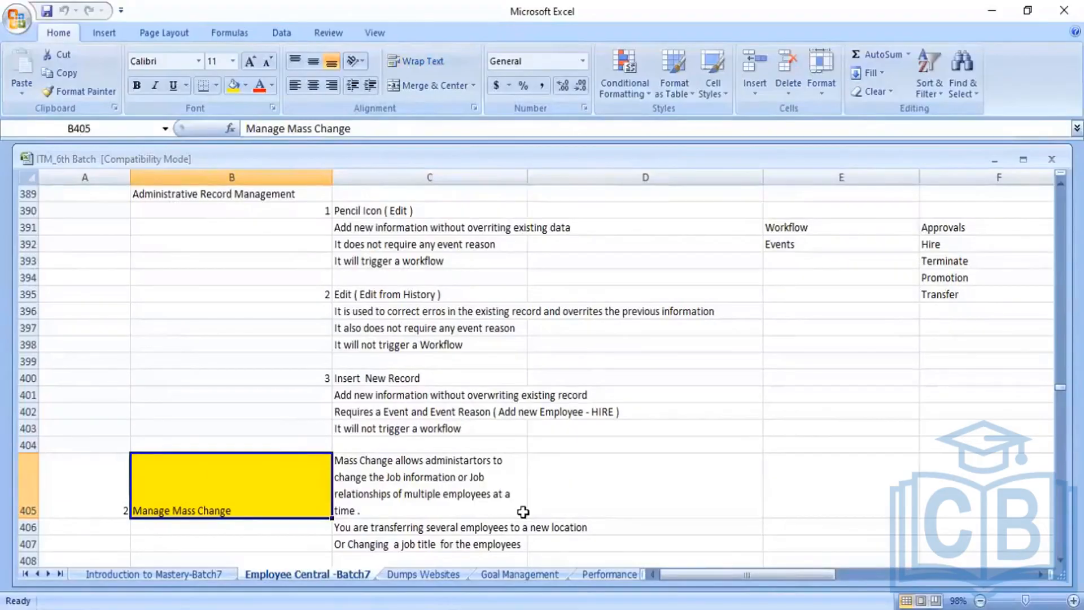
key(alt+Tab)
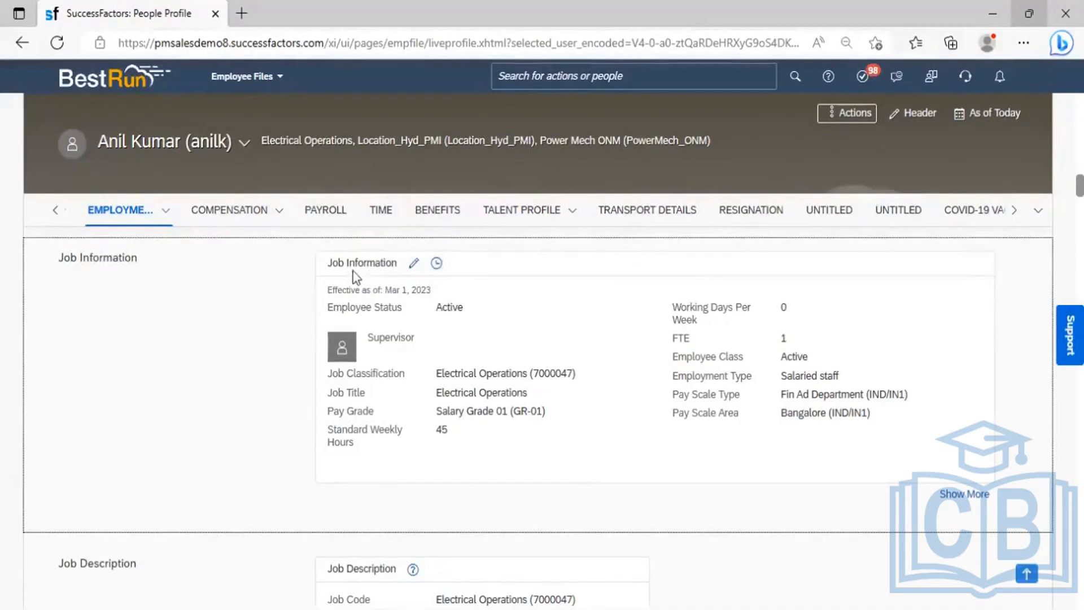
- Expand the Employment tab's subsection list on the People Profile
click(162, 218)
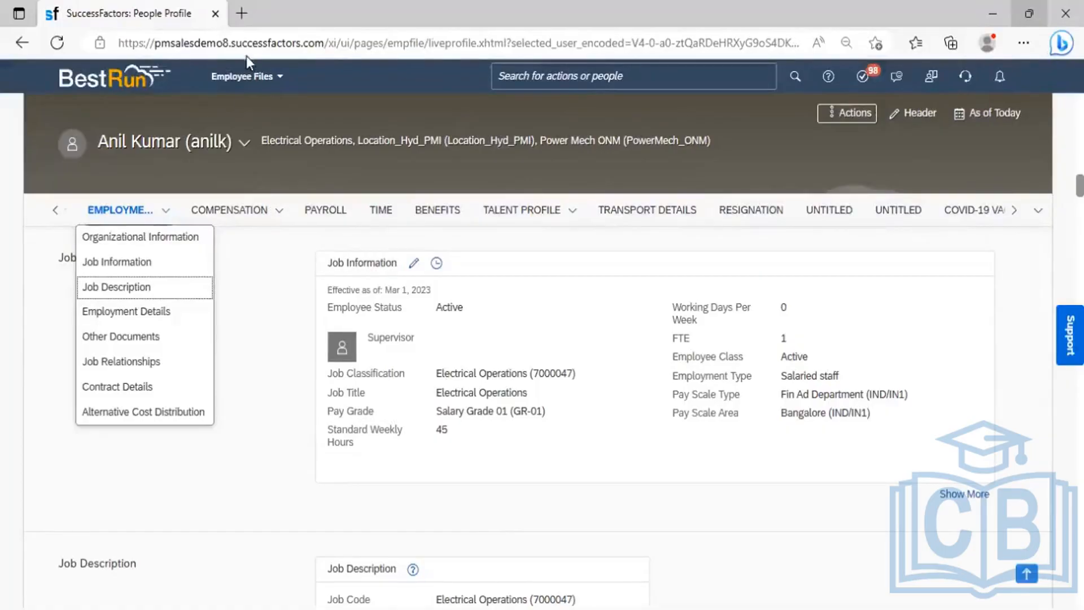
- Search 'Manage mass change' in global search and open the Manage Mass Changes page
right_click(146, 18)
key(Escape)
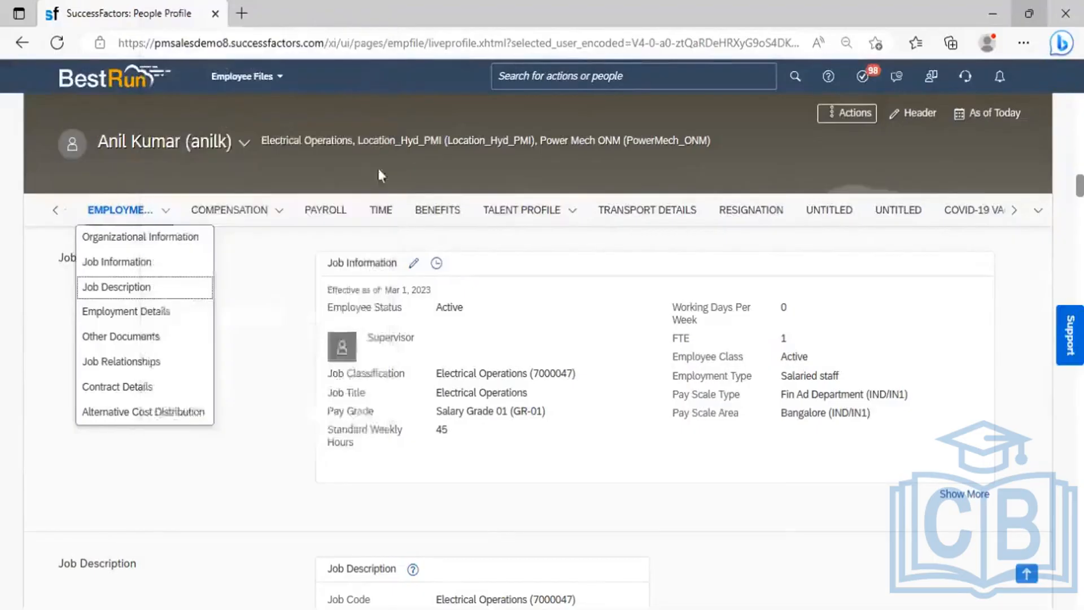
click(604, 74)
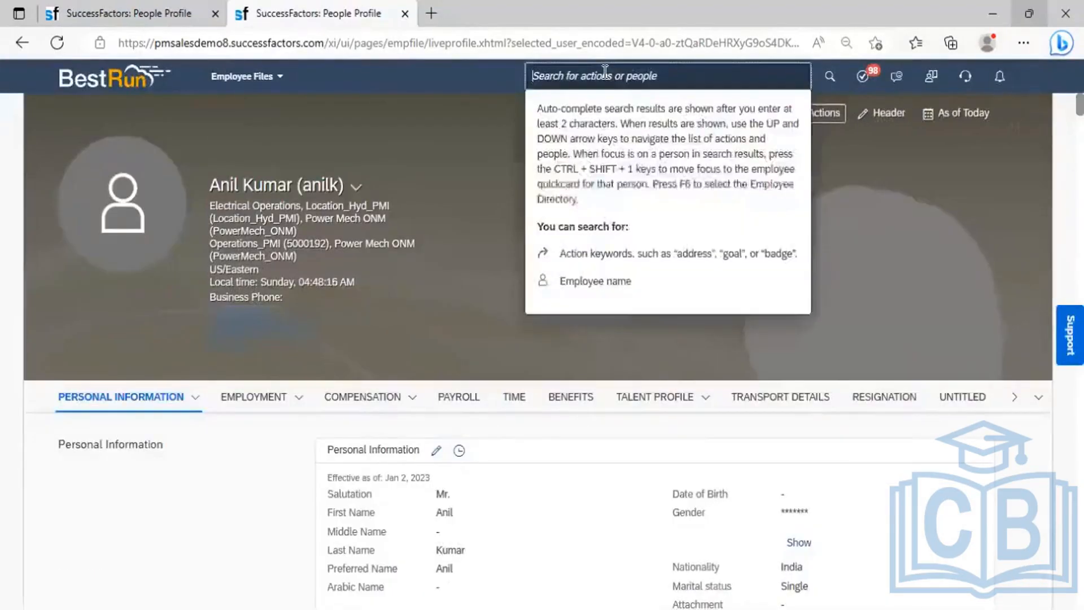
text(Man)
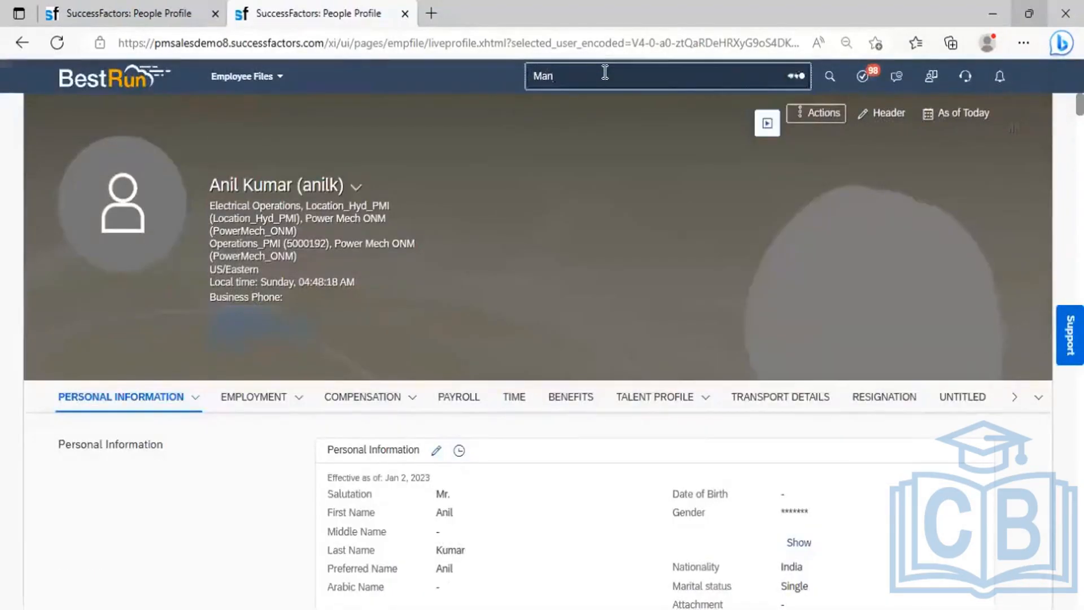
text(age mass change)
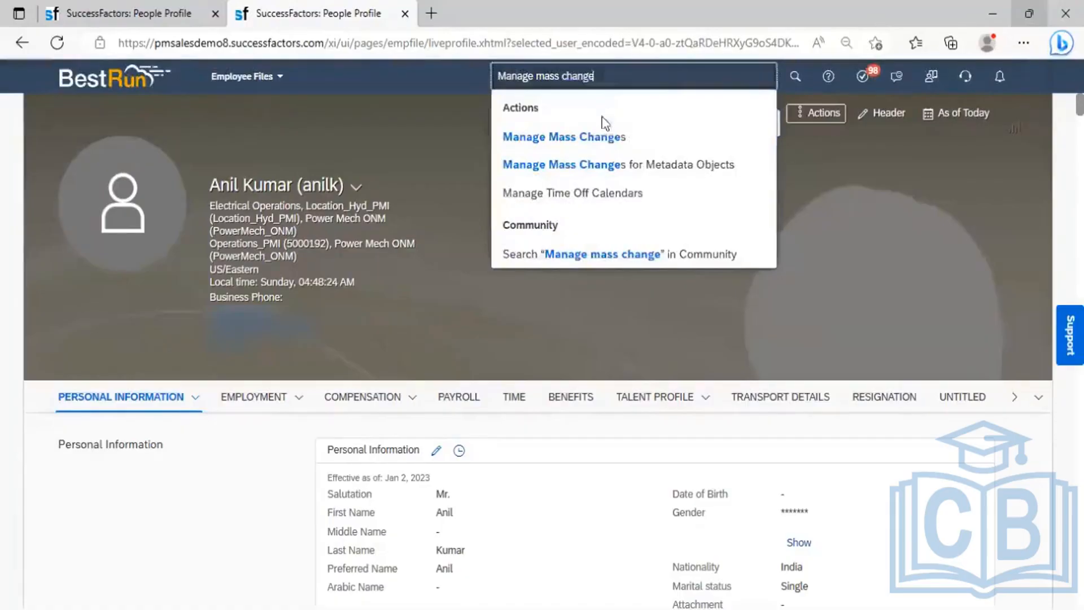
click(601, 136)
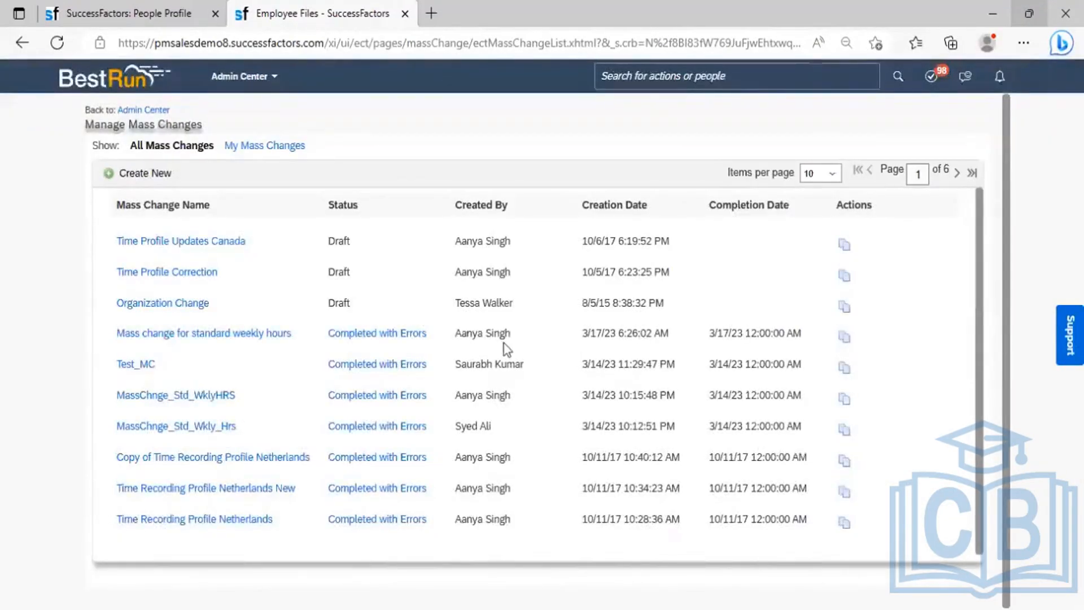
click(1042, 91)
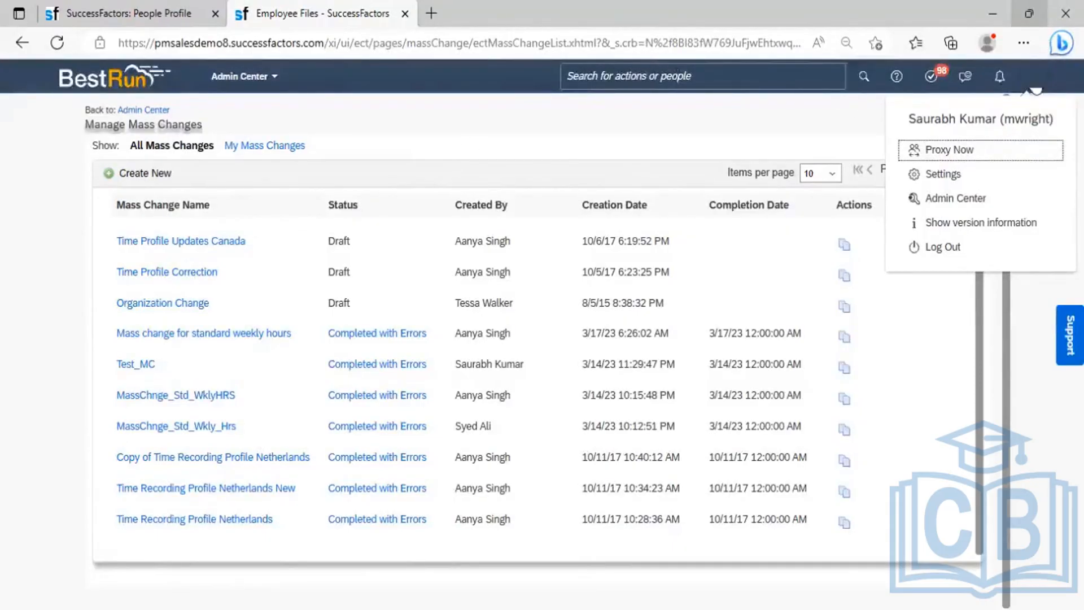
- Proxy the session as the admin user through Proxy Now, picking the admin account from suggestions
click(1036, 91)
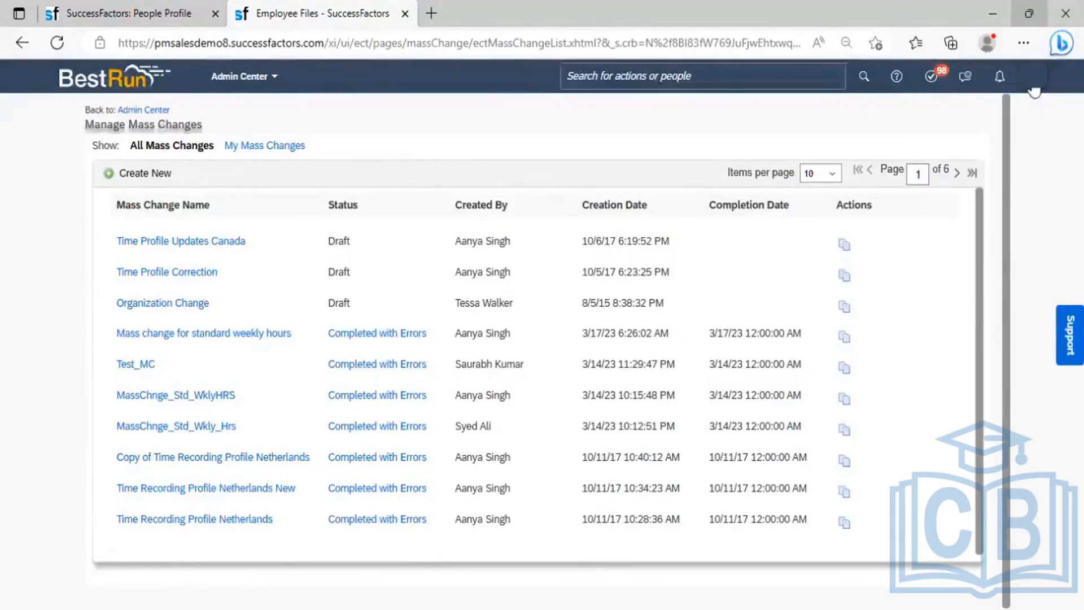
click(1034, 79)
click(947, 148)
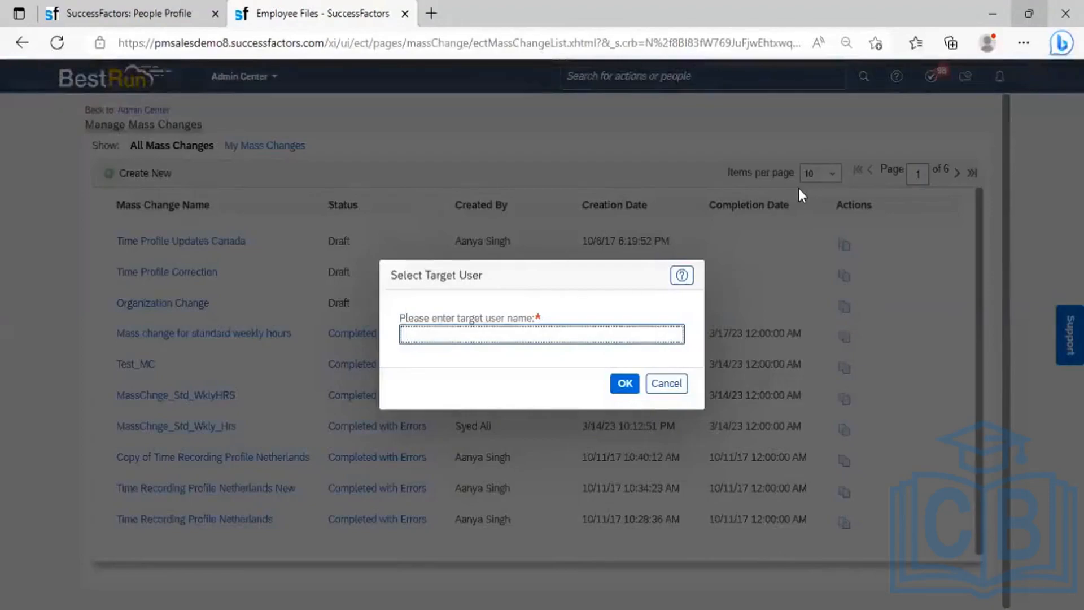
text(sfadmin)
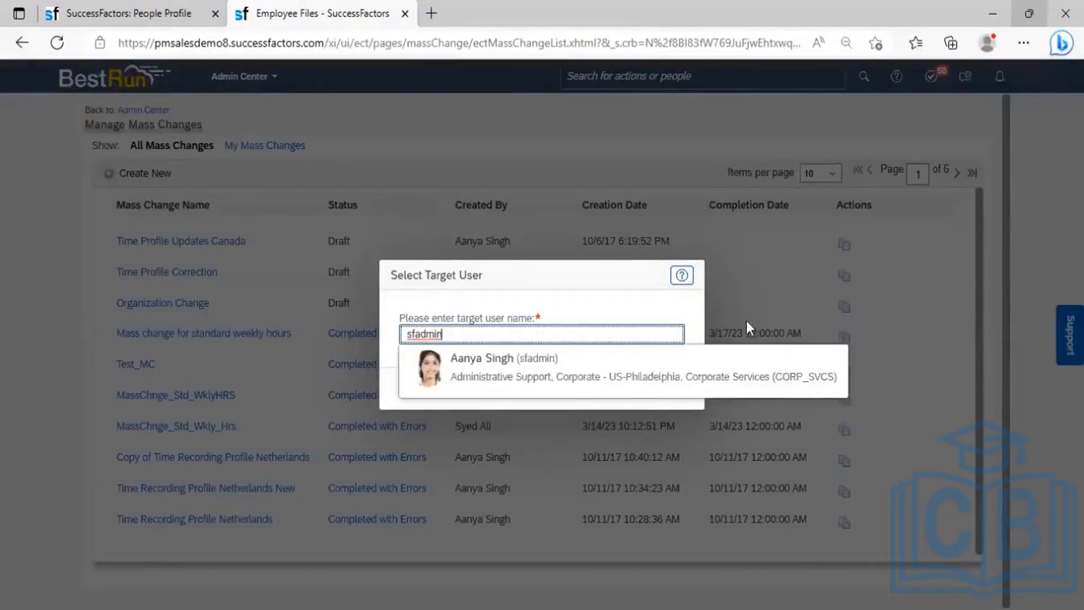
click(603, 391)
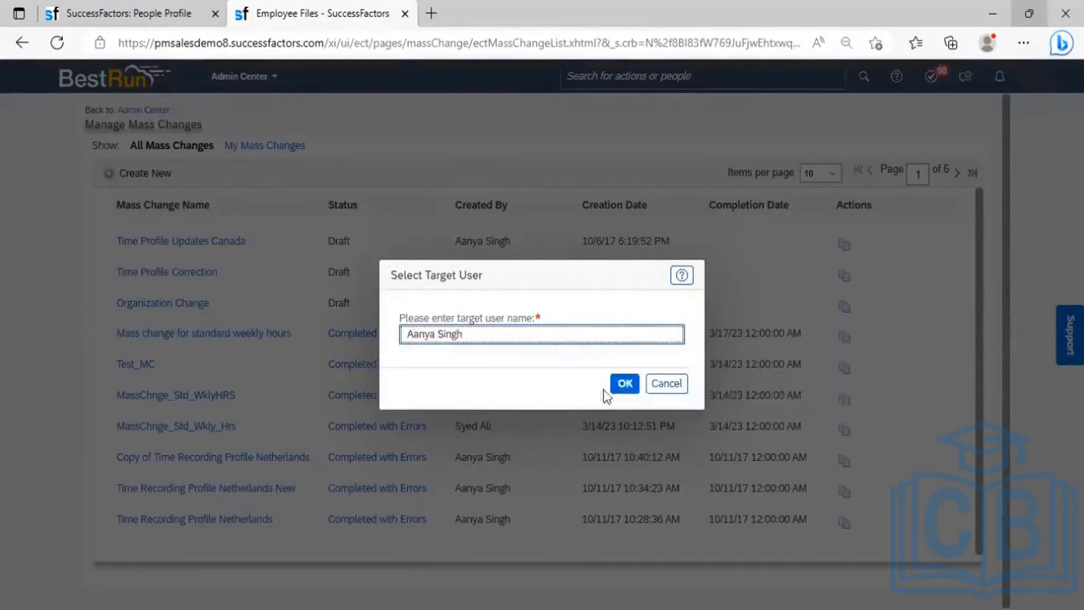
click(624, 383)
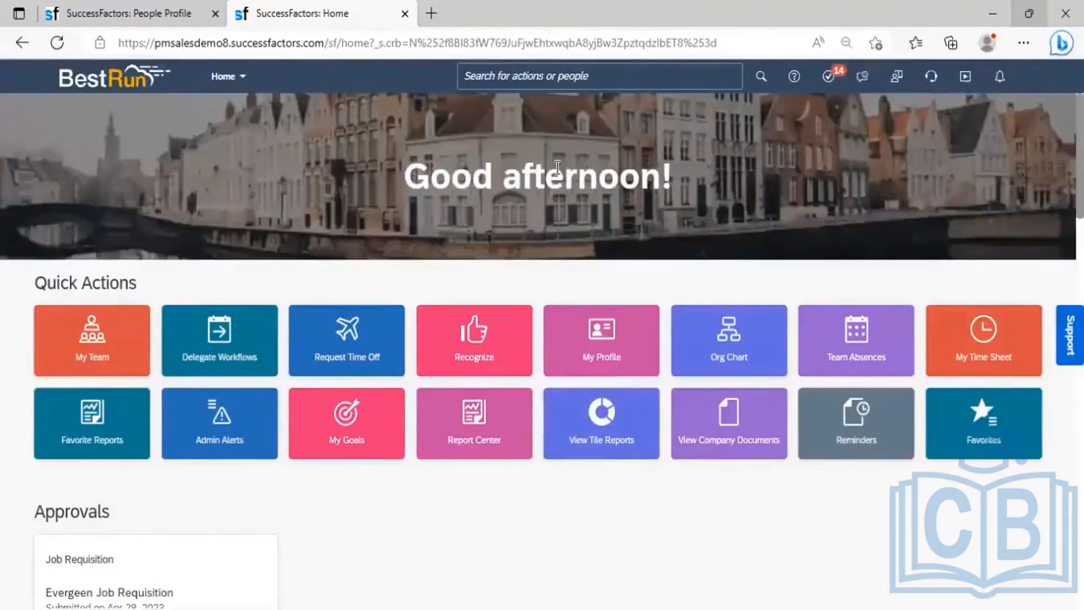
- Verify the proxy user, then search 'Manage mass change' and open Manage Mass Changes
click(1037, 82)
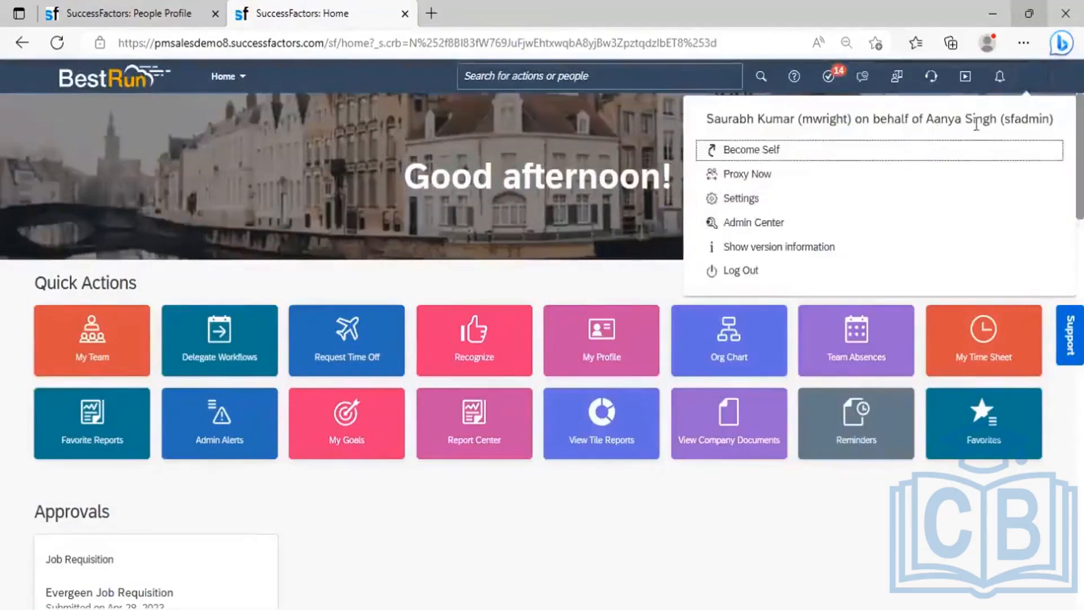
click(574, 83)
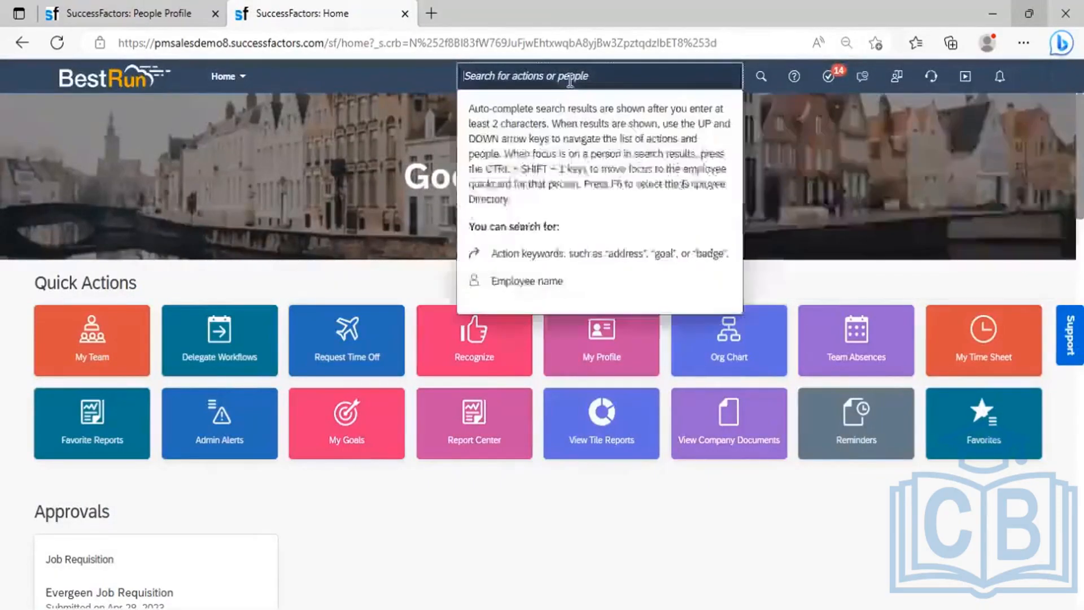
text(Manige mass)
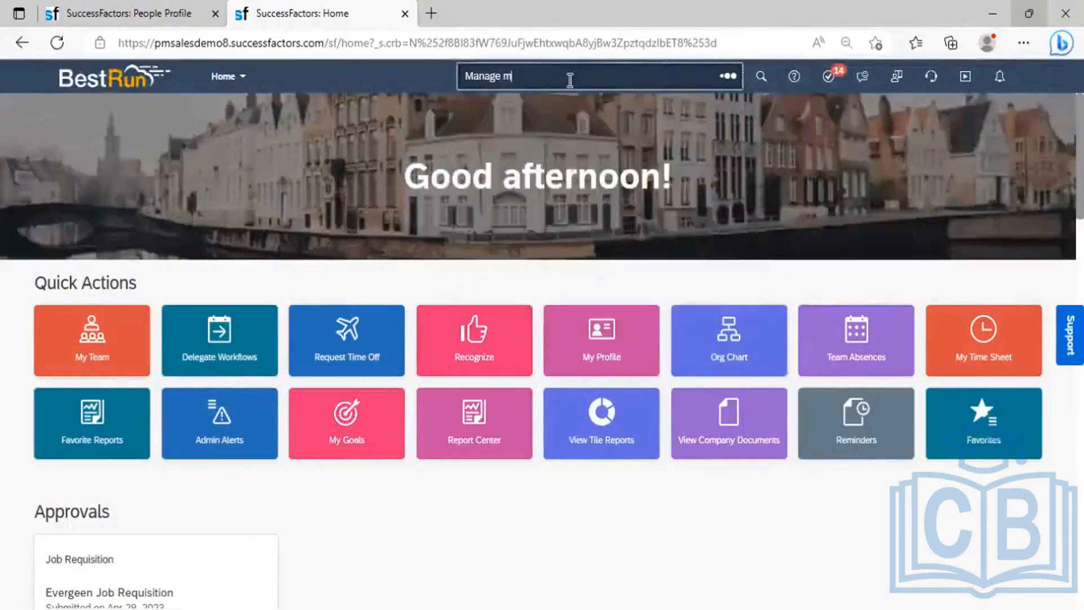
text( chang)
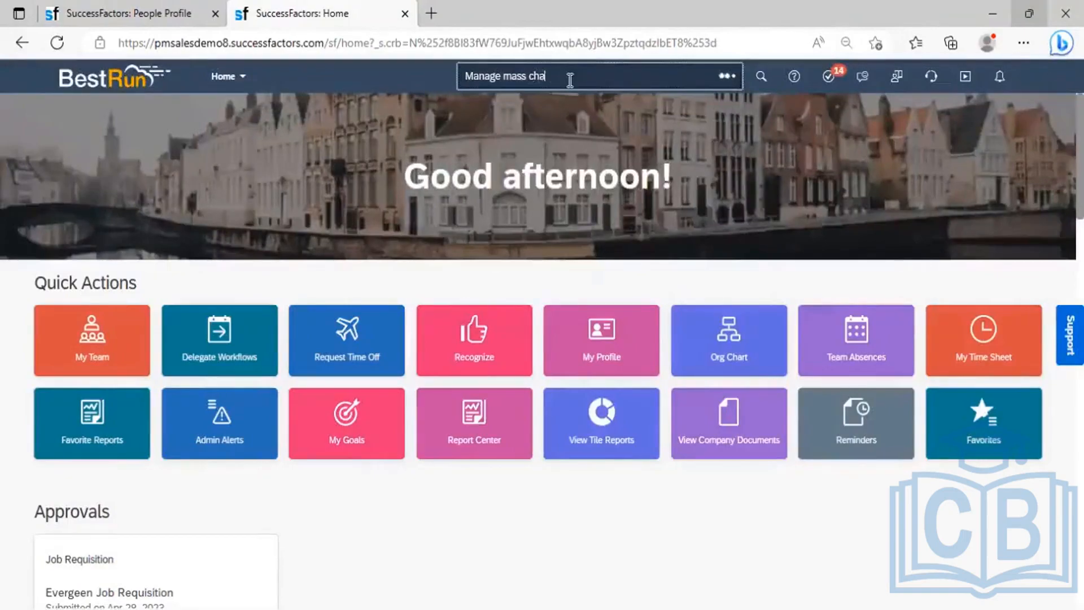
text(e)
click(566, 103)
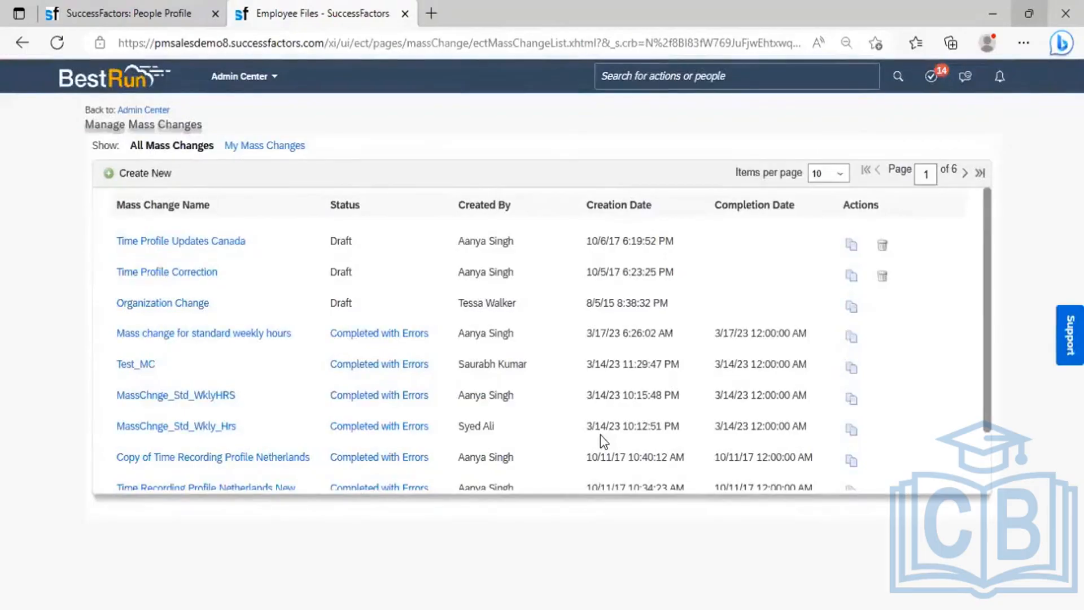
- In the employee's Job Information history, delete the Mar 01, 2023 Standard Hours Changed record
click(152, 14)
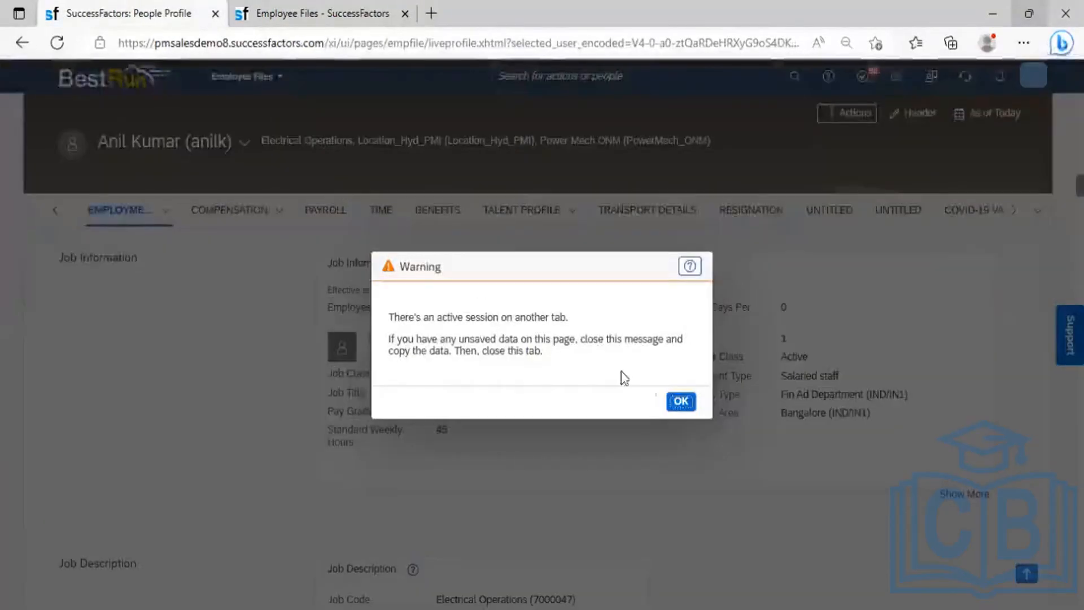
click(678, 403)
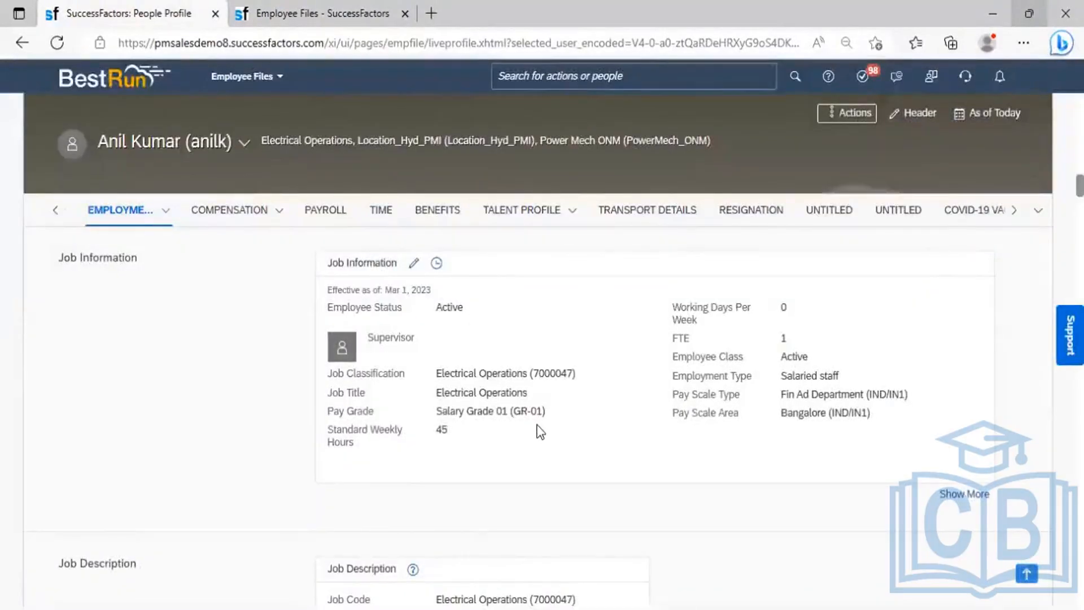
click(436, 263)
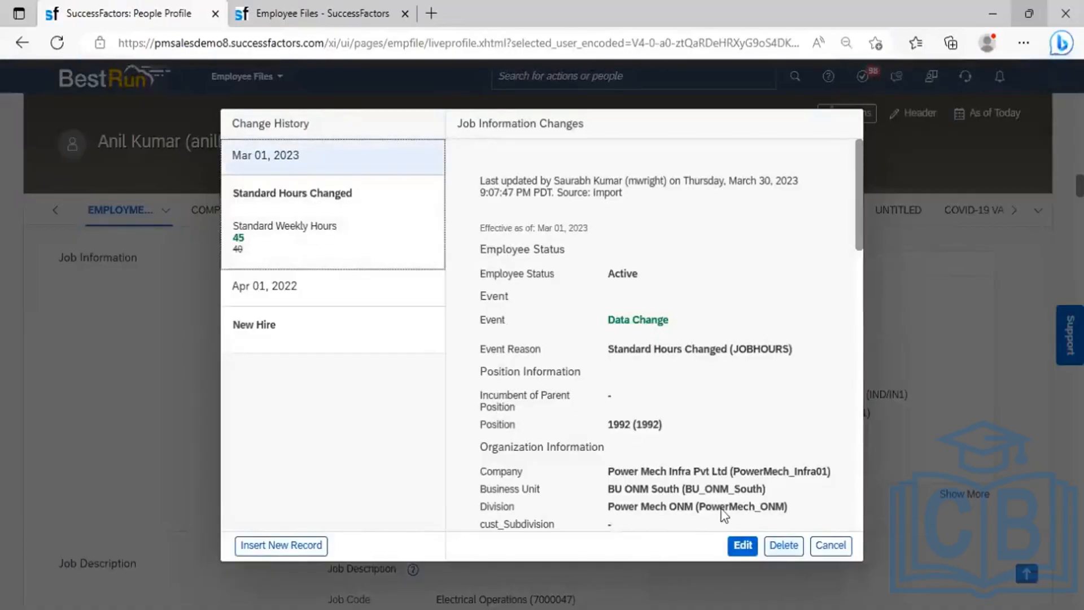
click(373, 218)
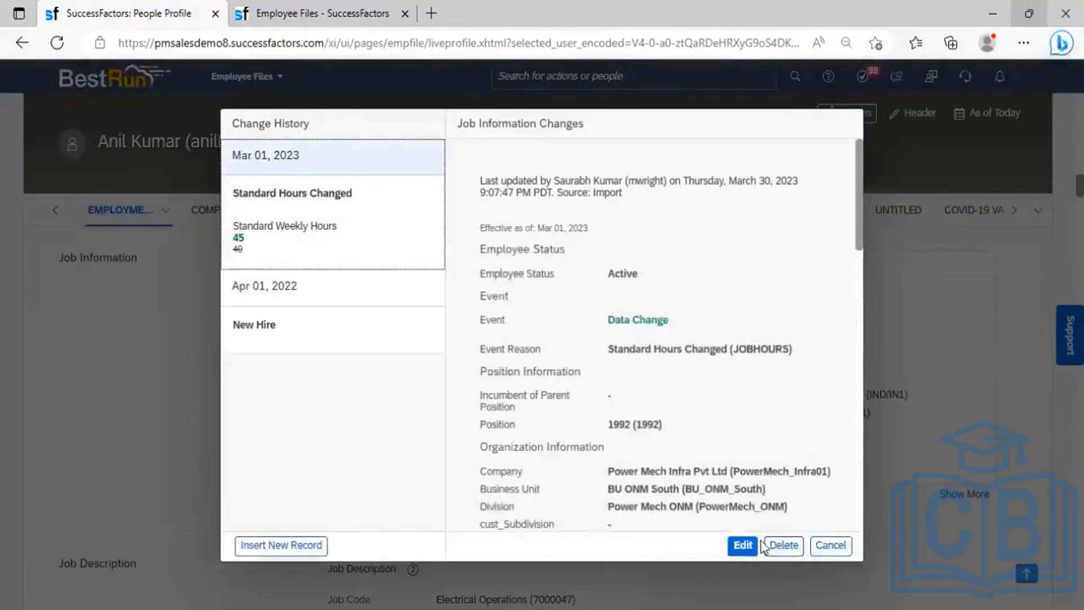
click(769, 546)
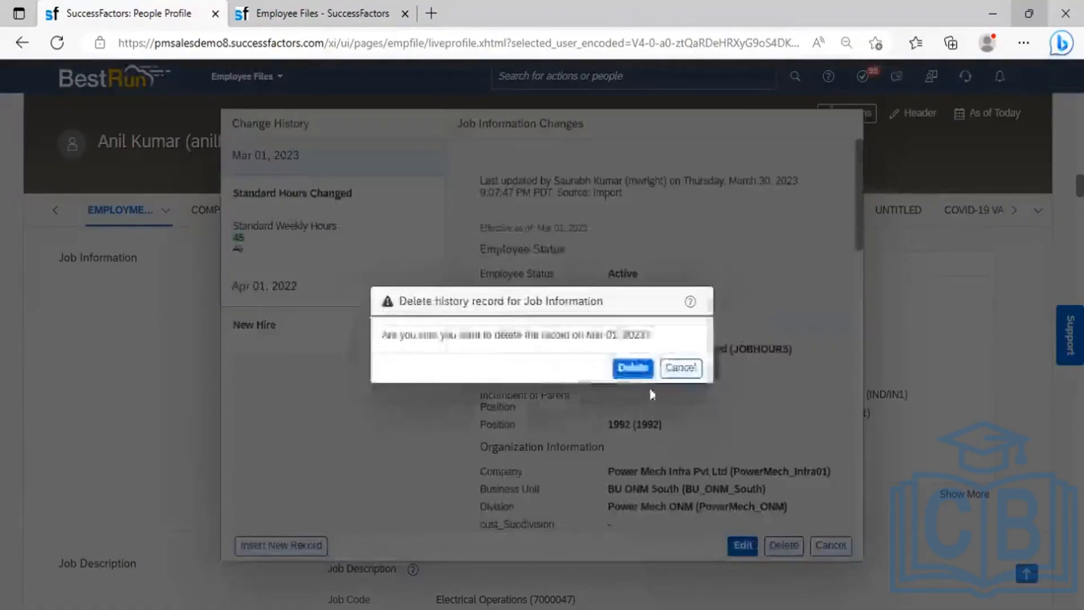
click(634, 368)
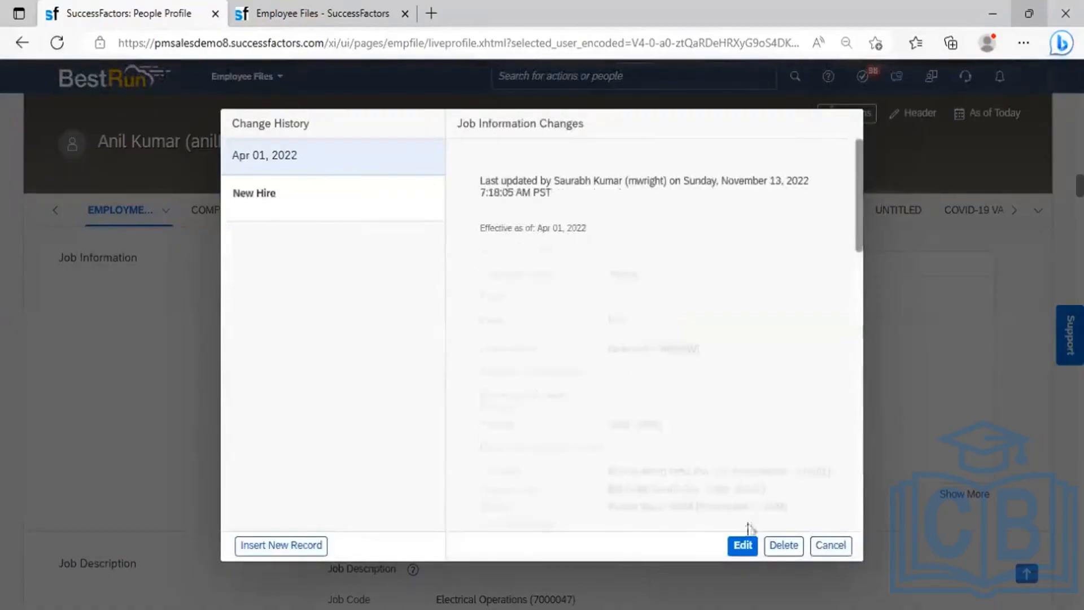
click(827, 534)
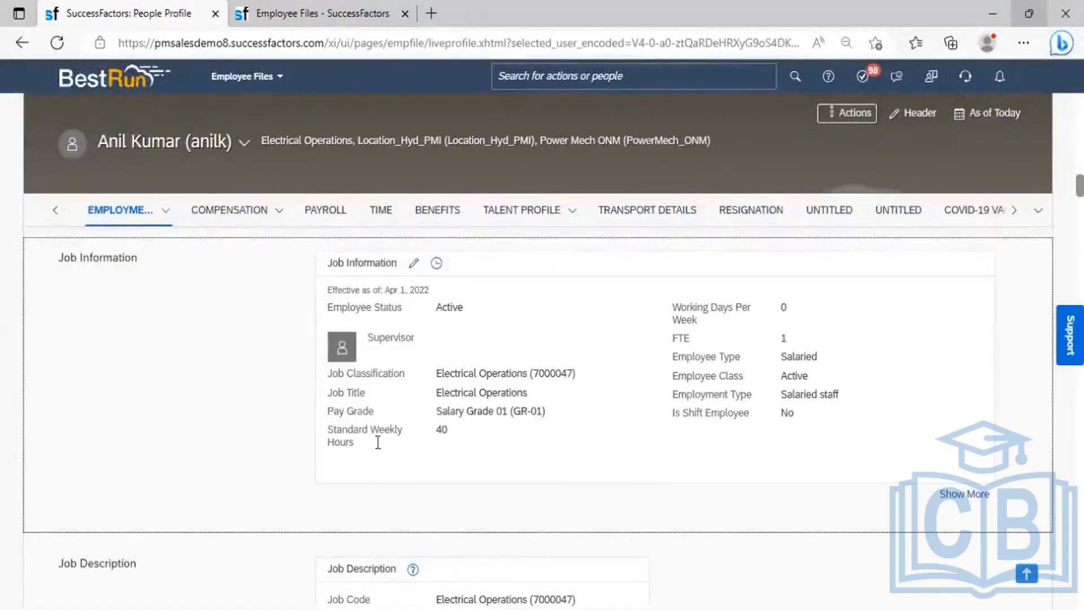
- Highlight the Standard Weekly Hours label, then go back to the Manage Mass Changes tab
drag(360, 442, 326, 435)
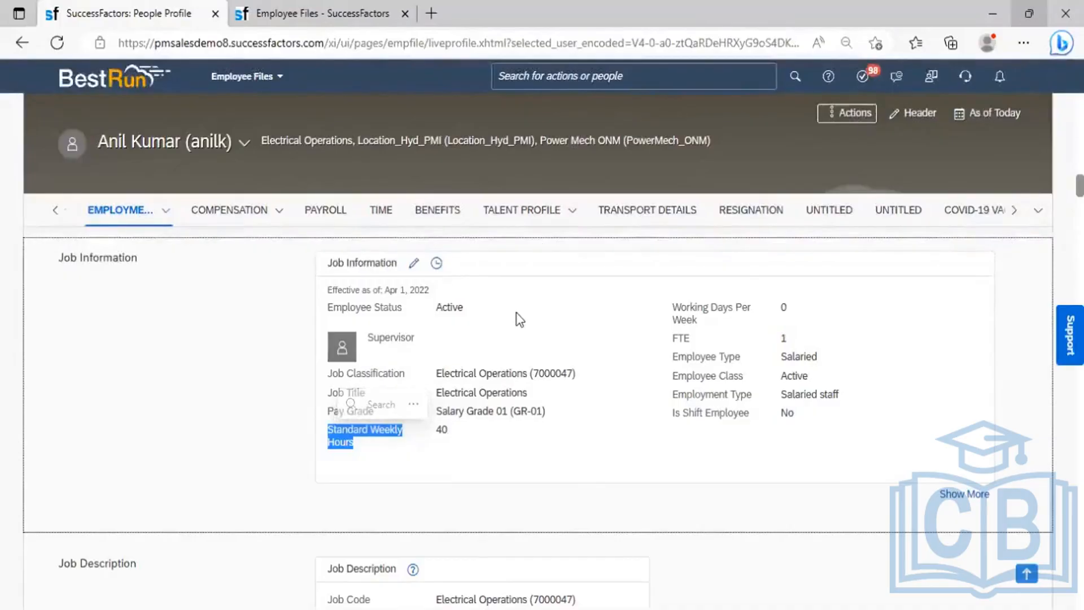
click(323, 8)
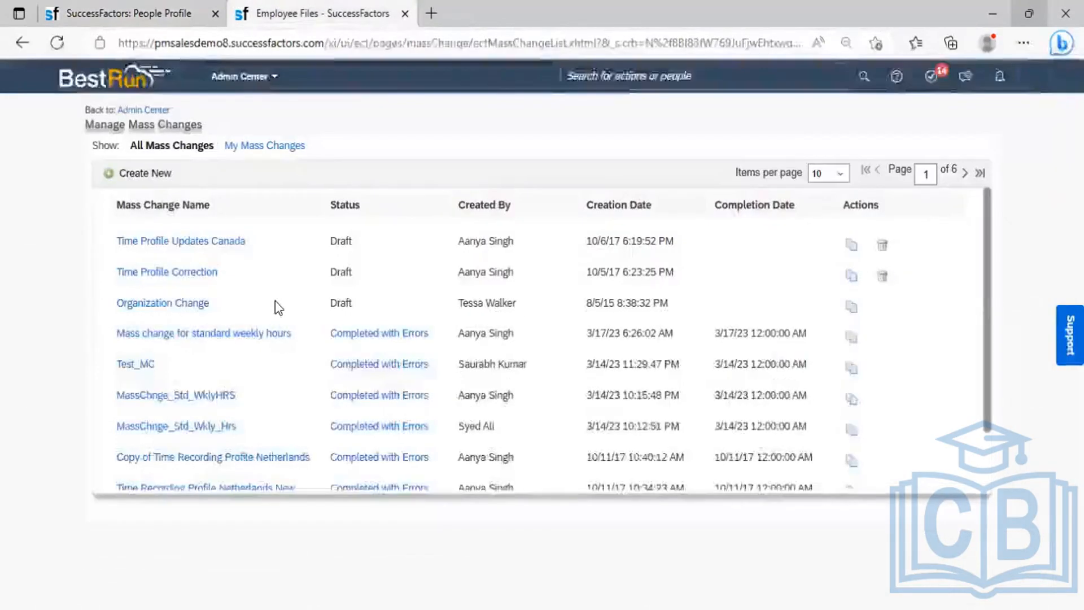
- Start a new mass change with Create New on the Manage Mass Changes page
click(146, 175)
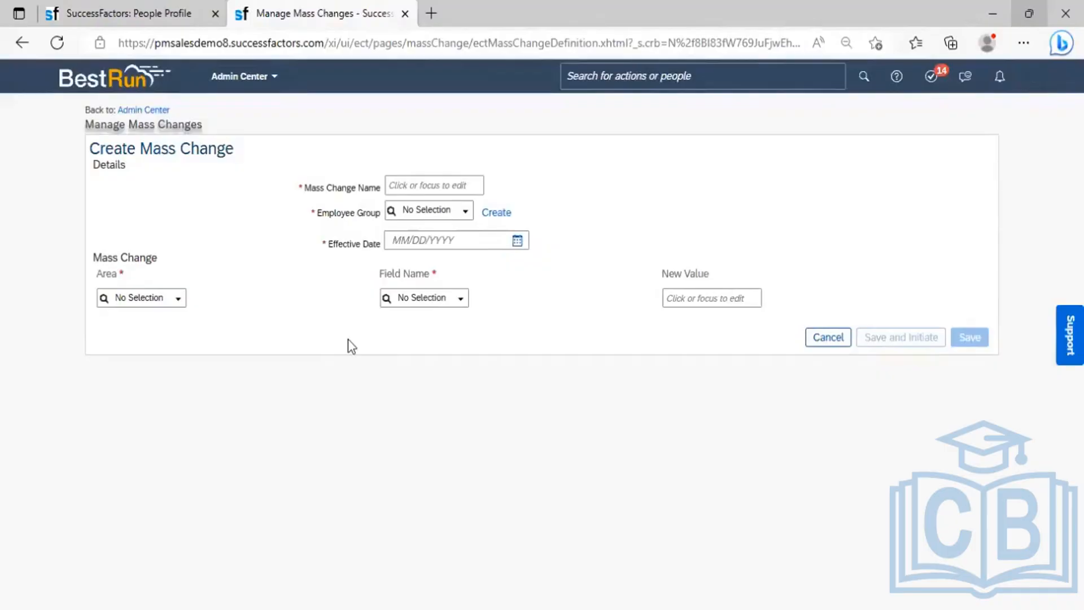
- Name the mass change 'MassChange for Std Weekly Hours 300423' and list the employee groups
click(403, 187)
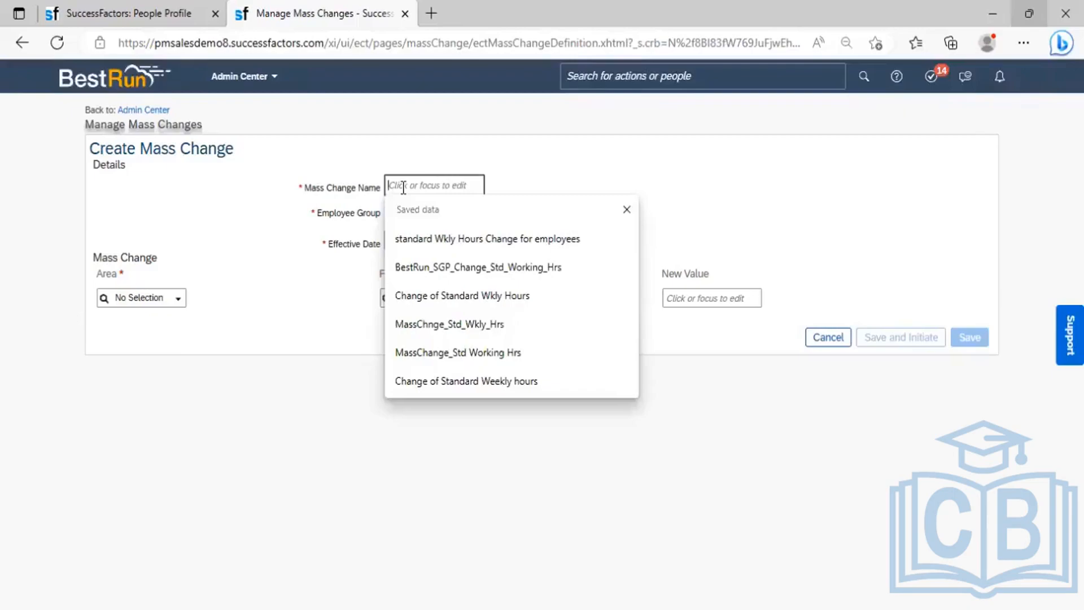
text(MassChange for)
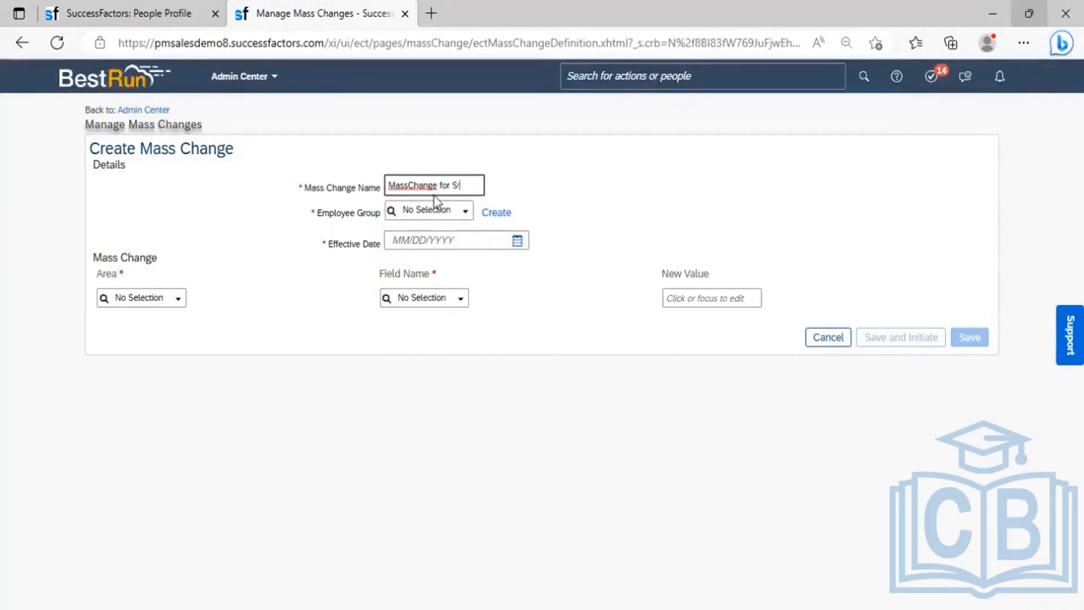
text(Std Weekly Hours)
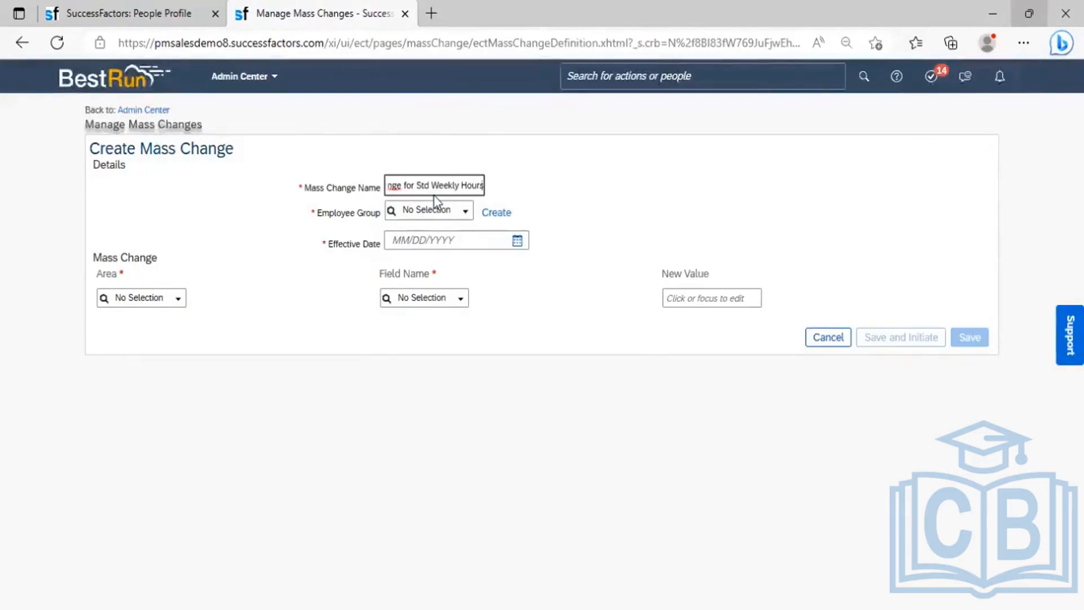
text( 3004)
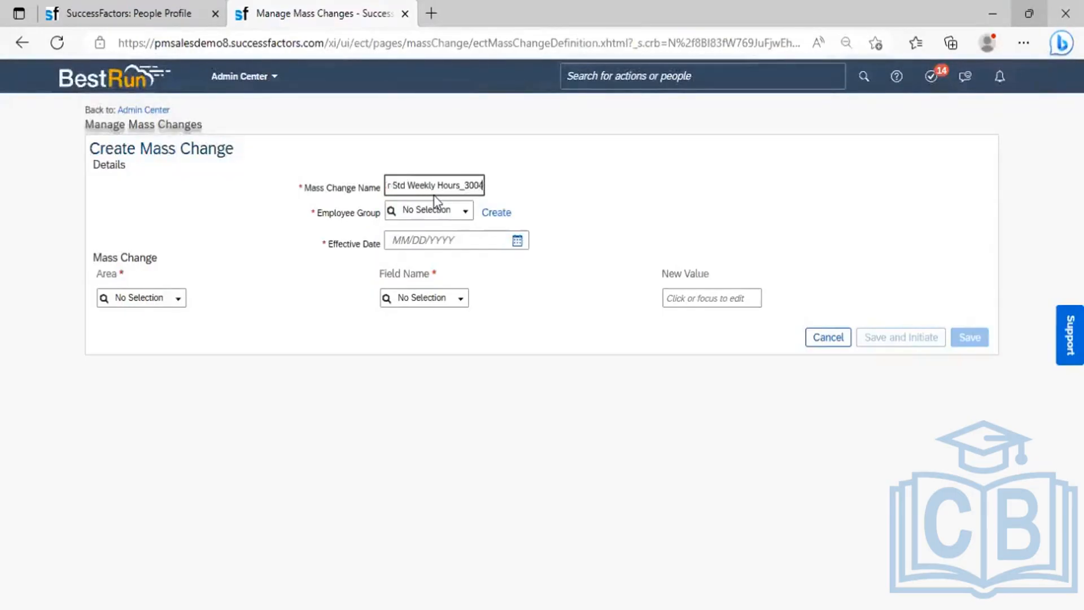
text(23)
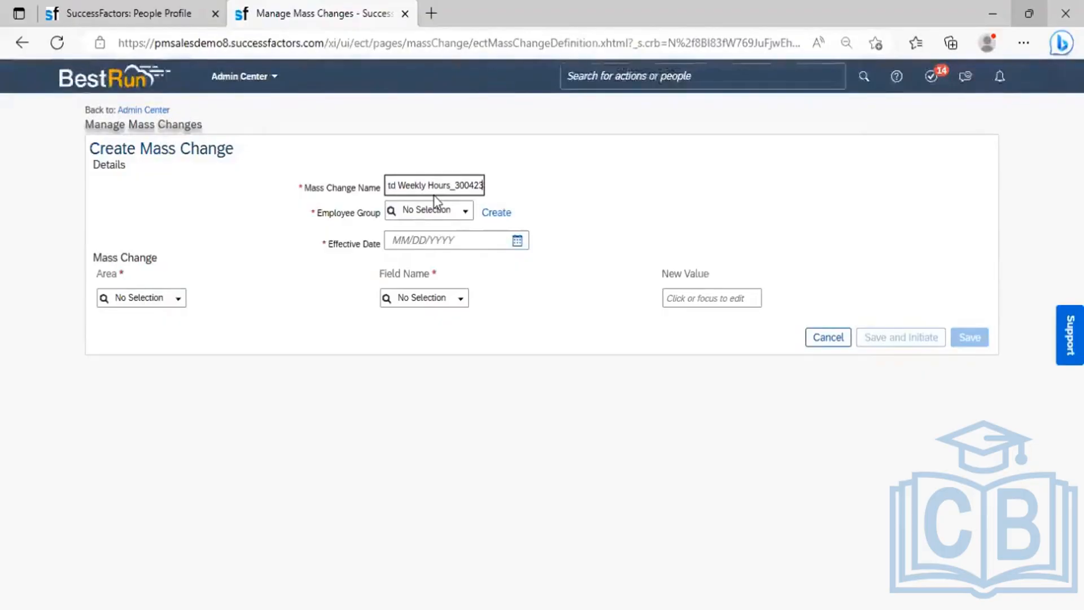
click(506, 195)
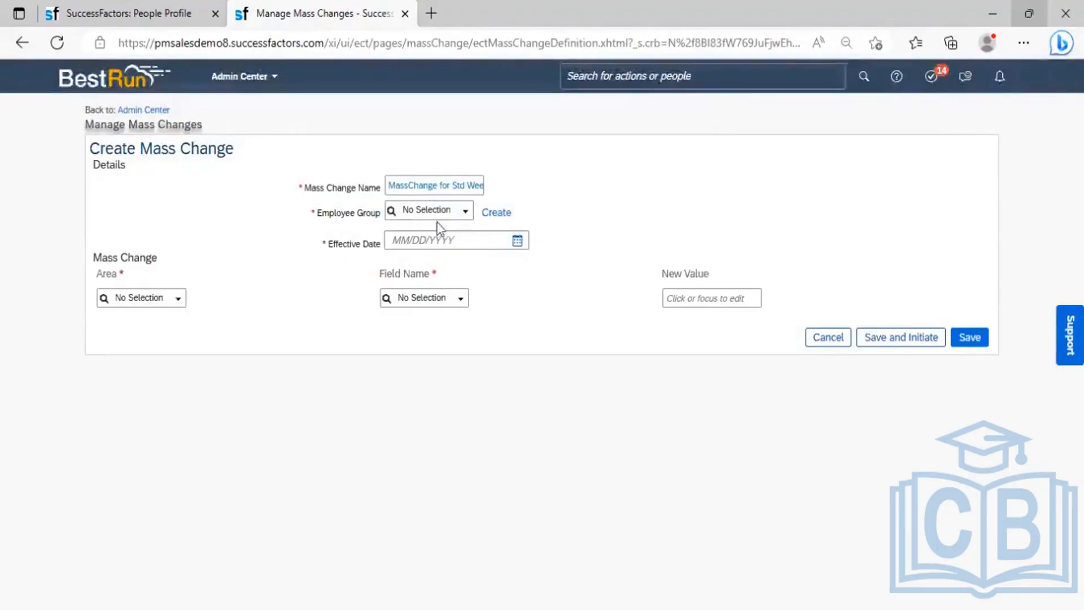
click(467, 214)
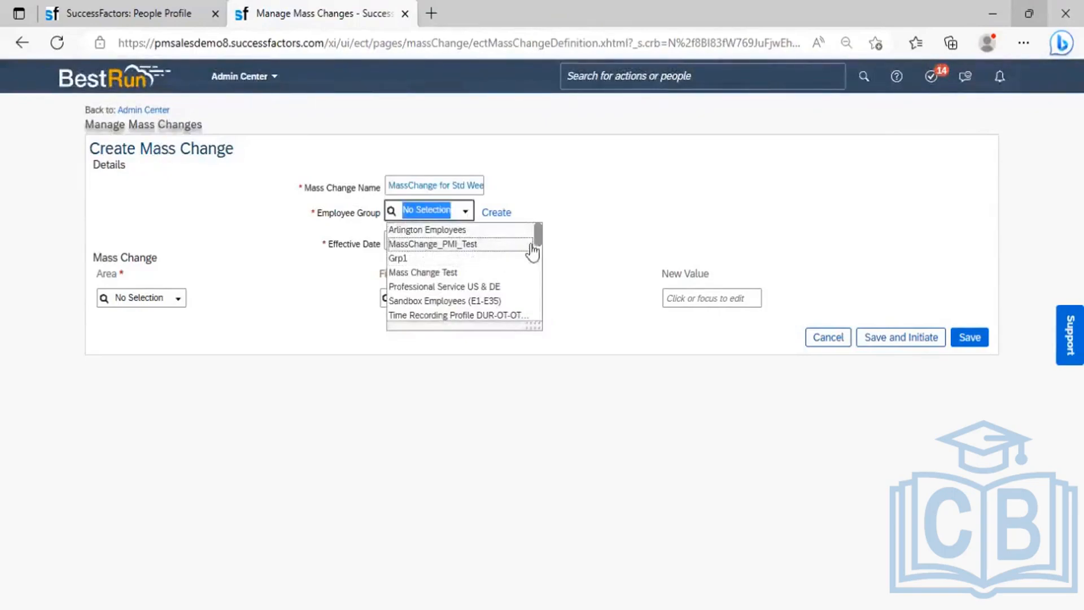
- Choose employee group MassChange_PMI_Test and review its one-user membership without changing it
mouse_move(537, 237)
mouse_down()
mouse_move(540, 267)
mouse_move(539, 232)
mouse_up()
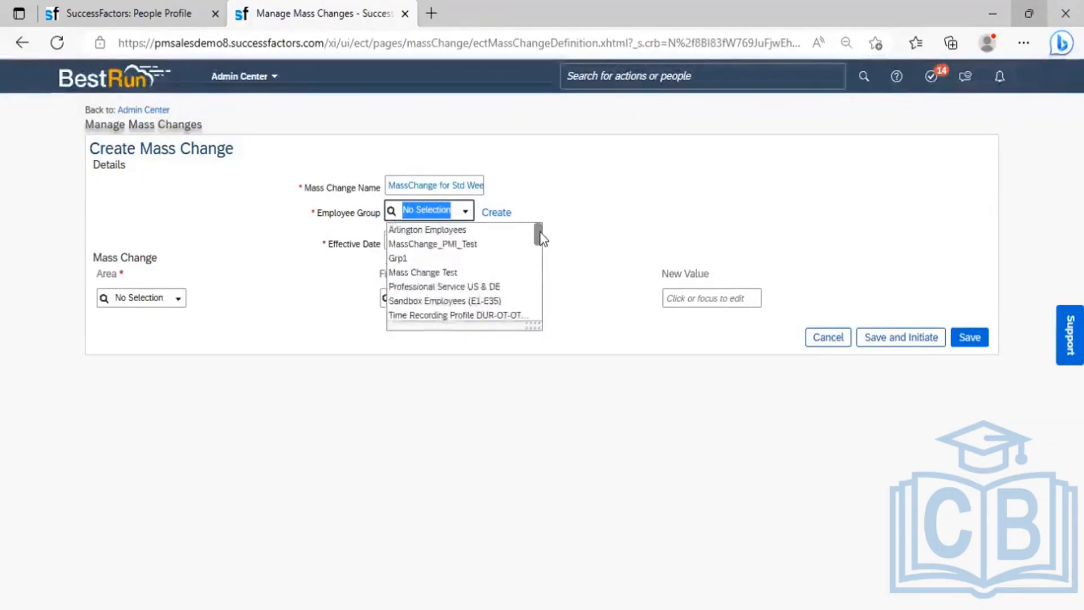
click(456, 246)
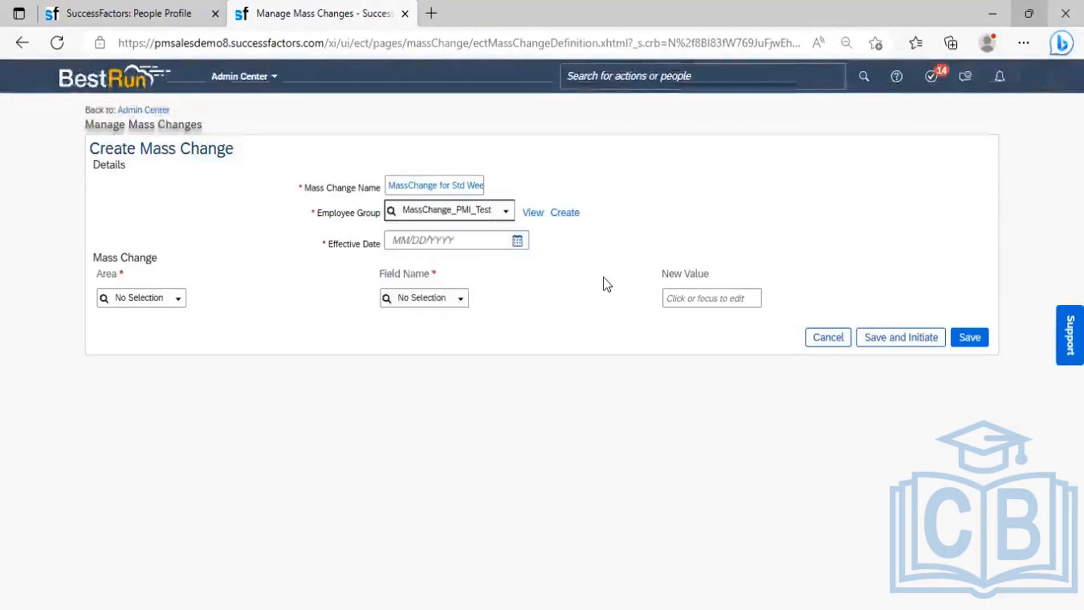
click(533, 213)
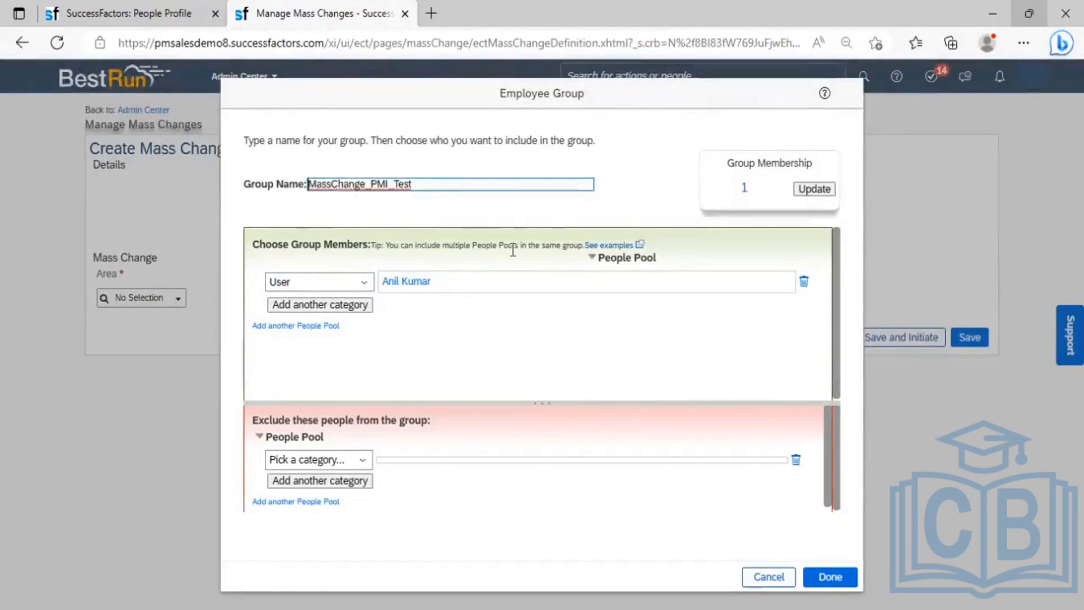
click(365, 282)
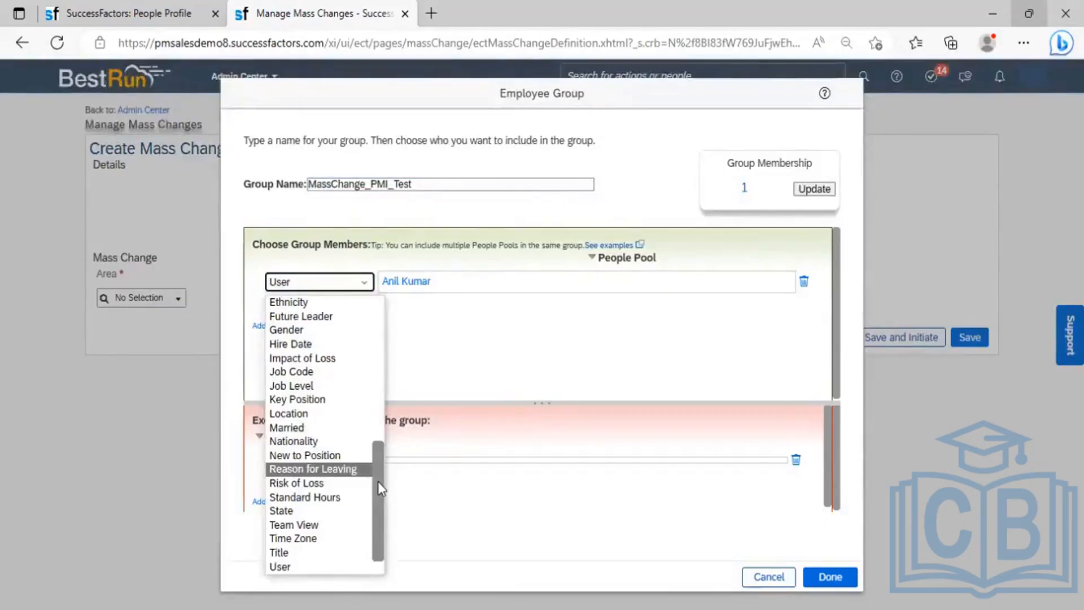
drag(378, 481, 395, 343)
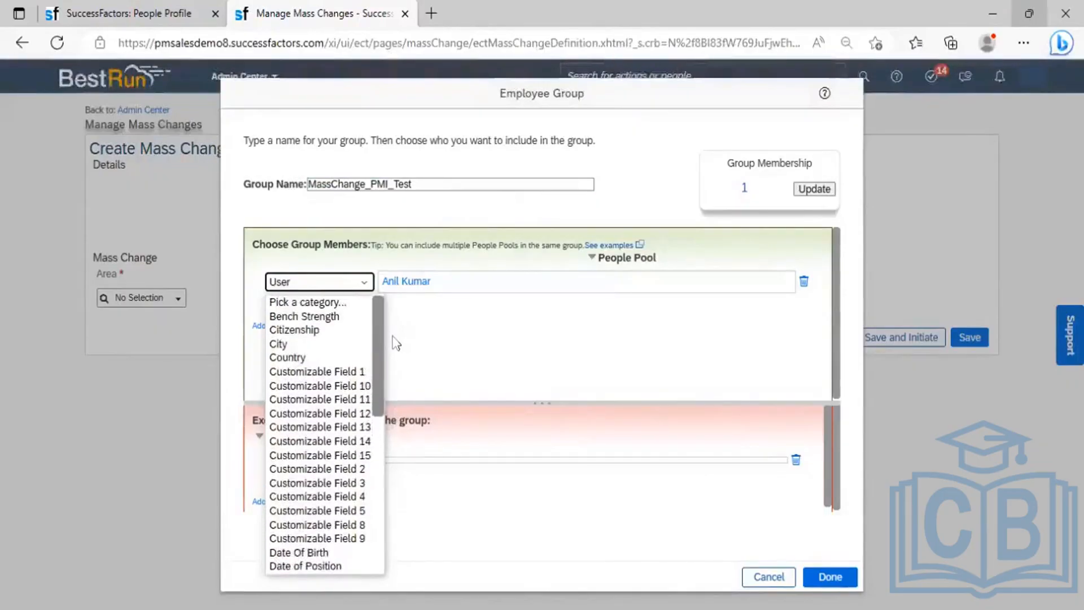
click(419, 337)
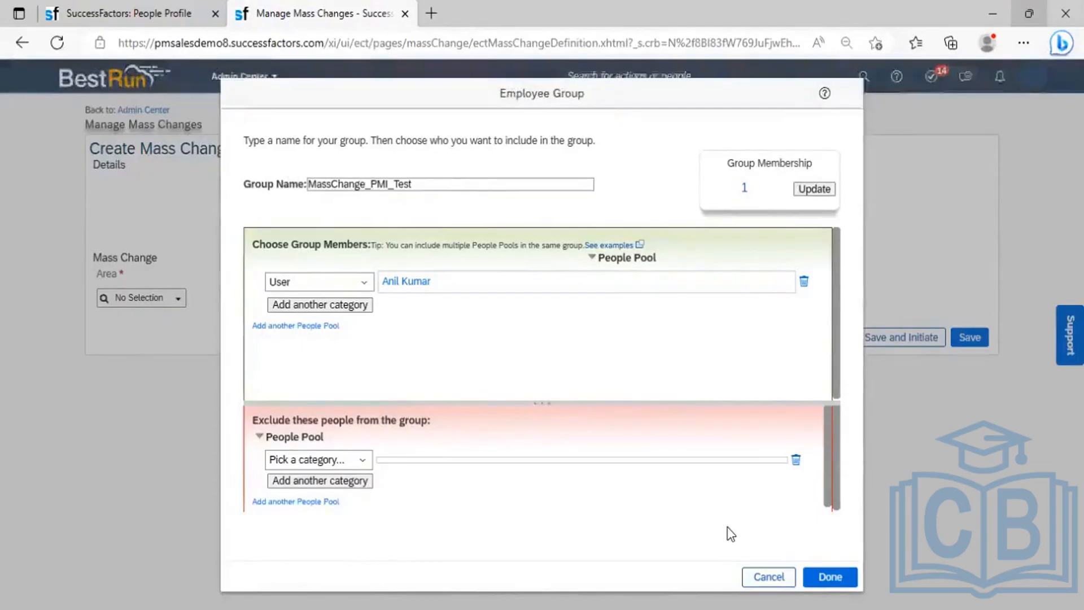
click(770, 575)
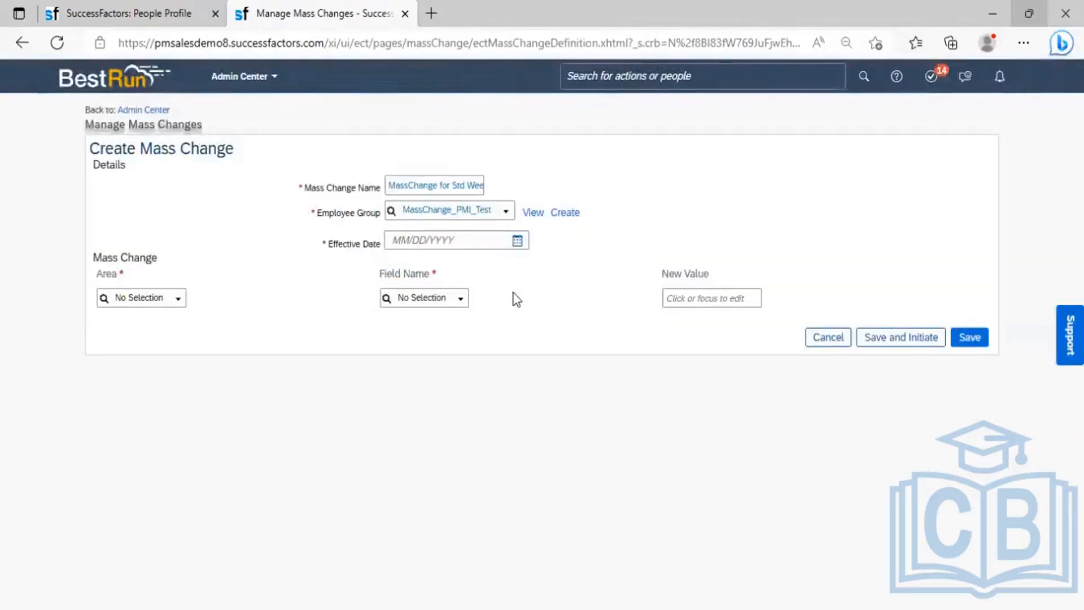
click(531, 213)
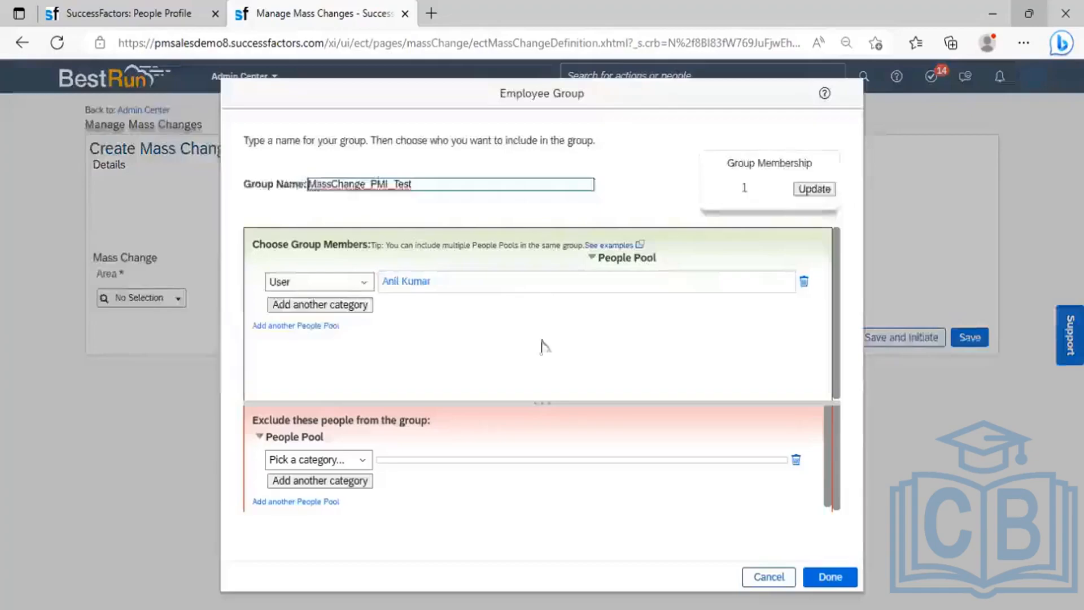
click(769, 576)
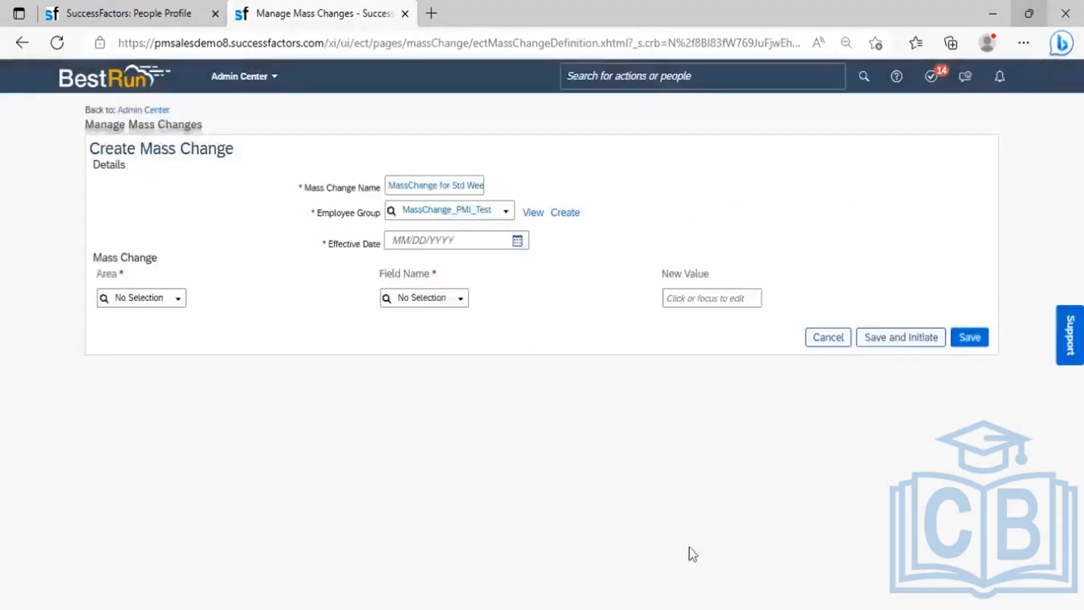
click(565, 214)
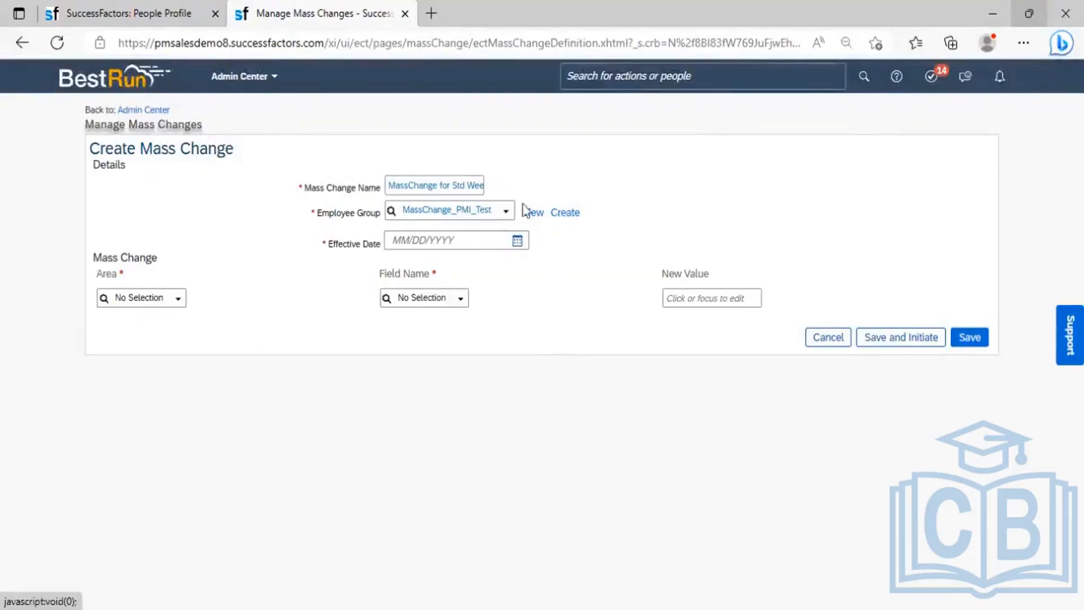
click(458, 187)
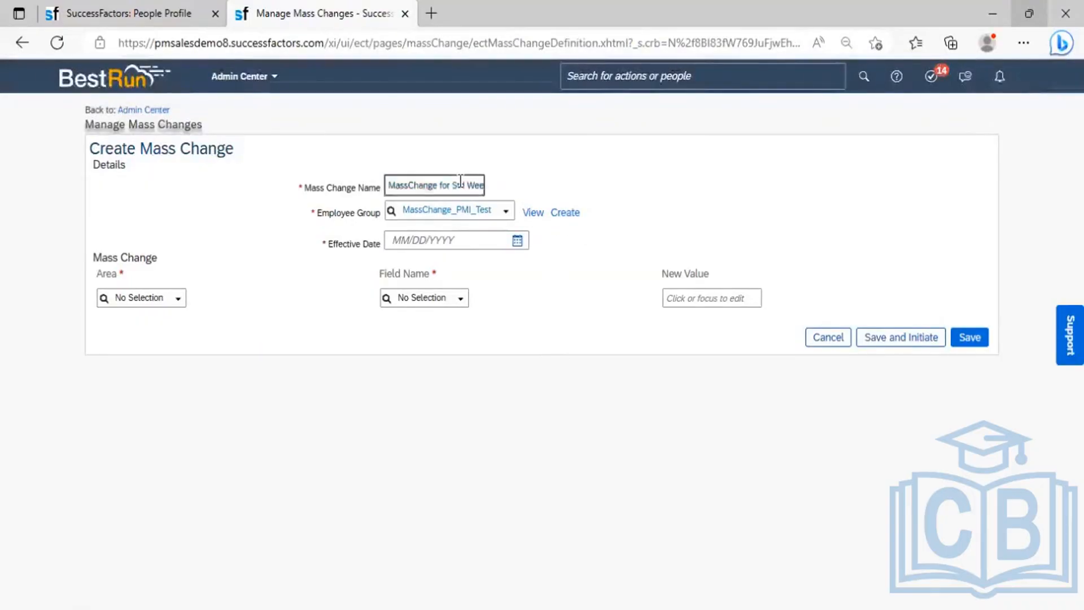
key(Tab)
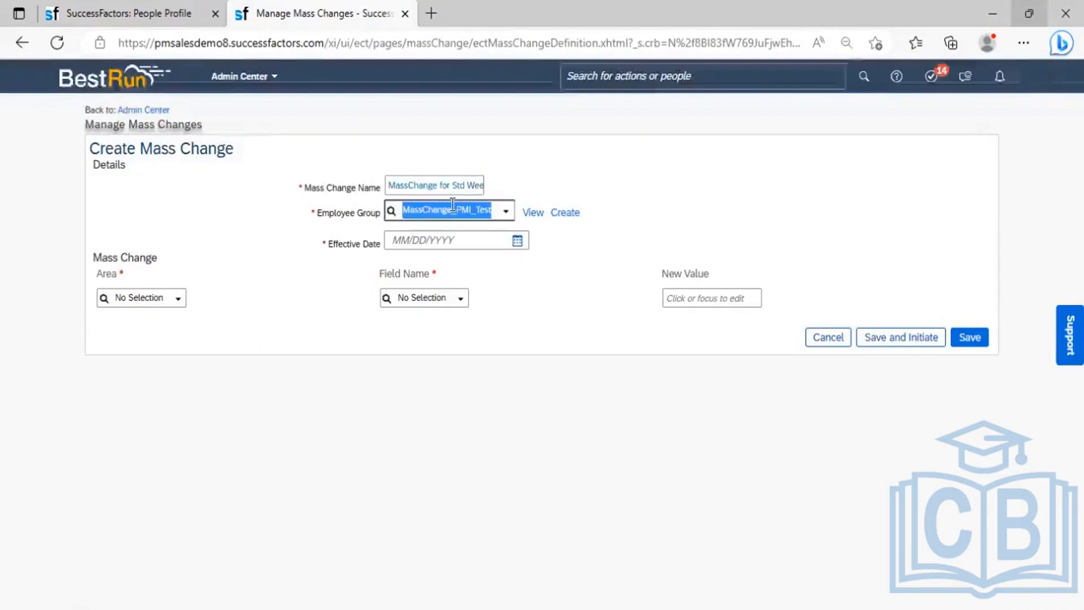
key(BackSpace)
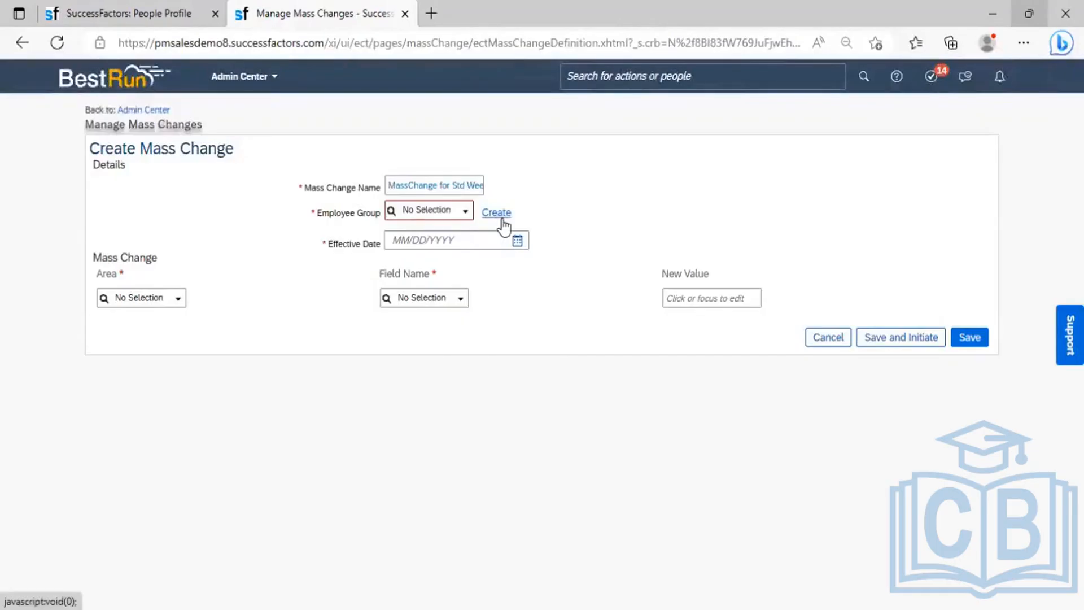
click(501, 223)
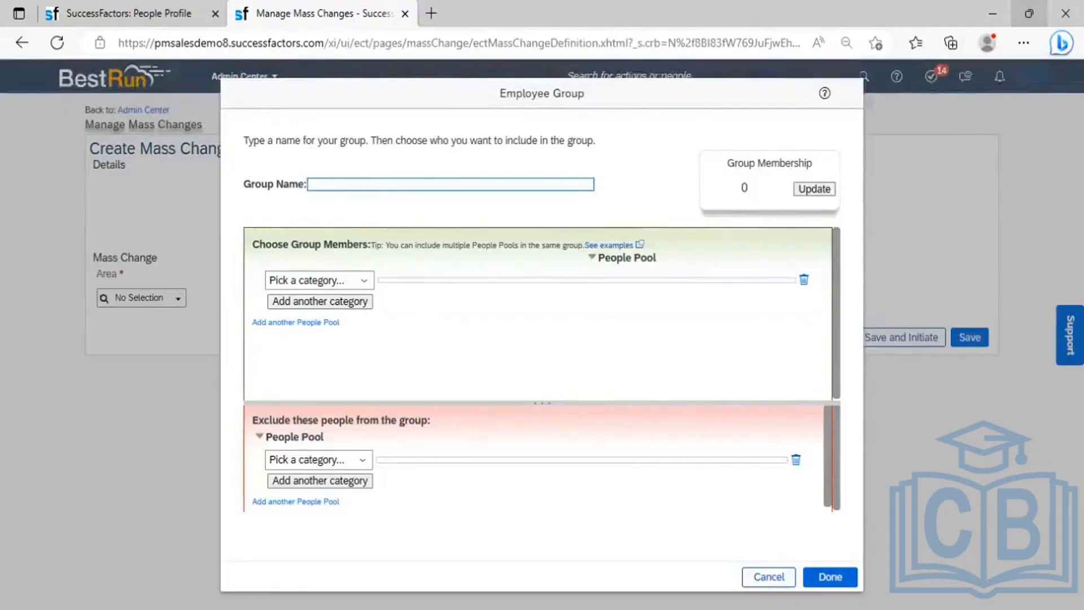
click(769, 577)
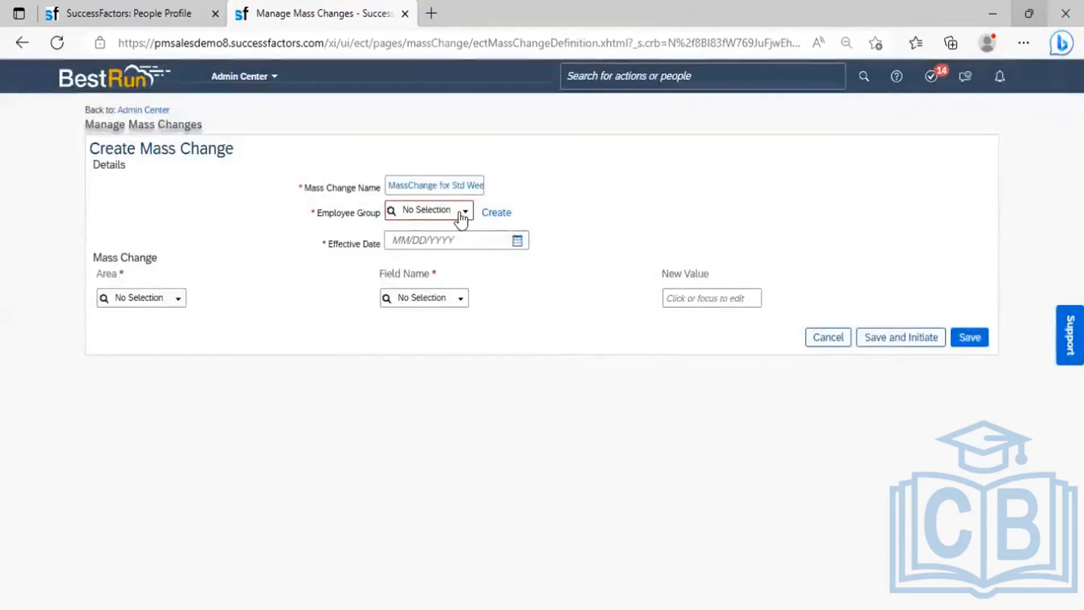
click(464, 218)
click(465, 219)
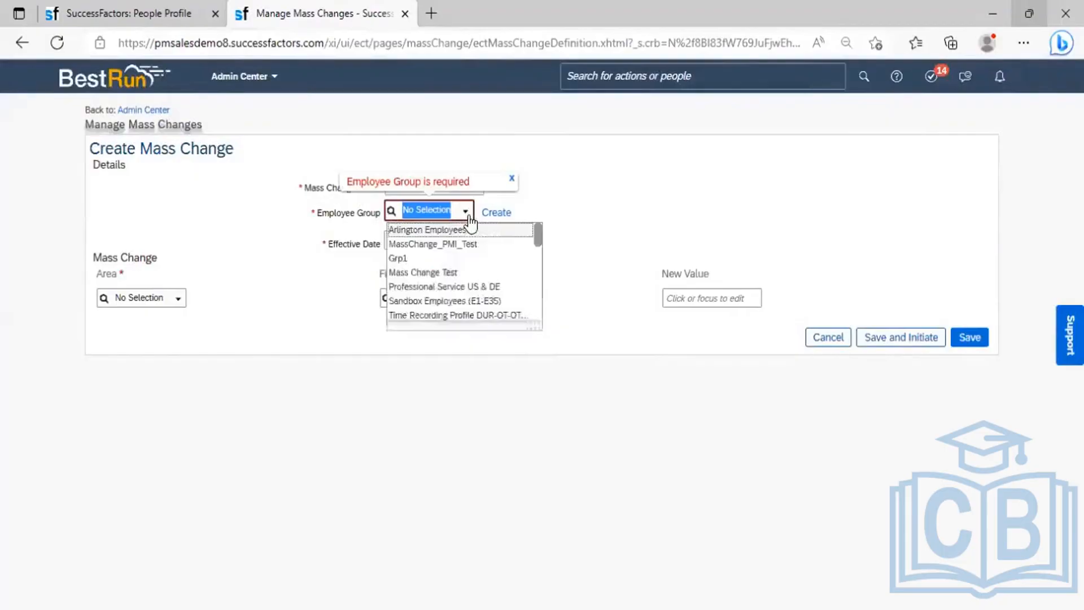
scroll(538, 271, down, 5)
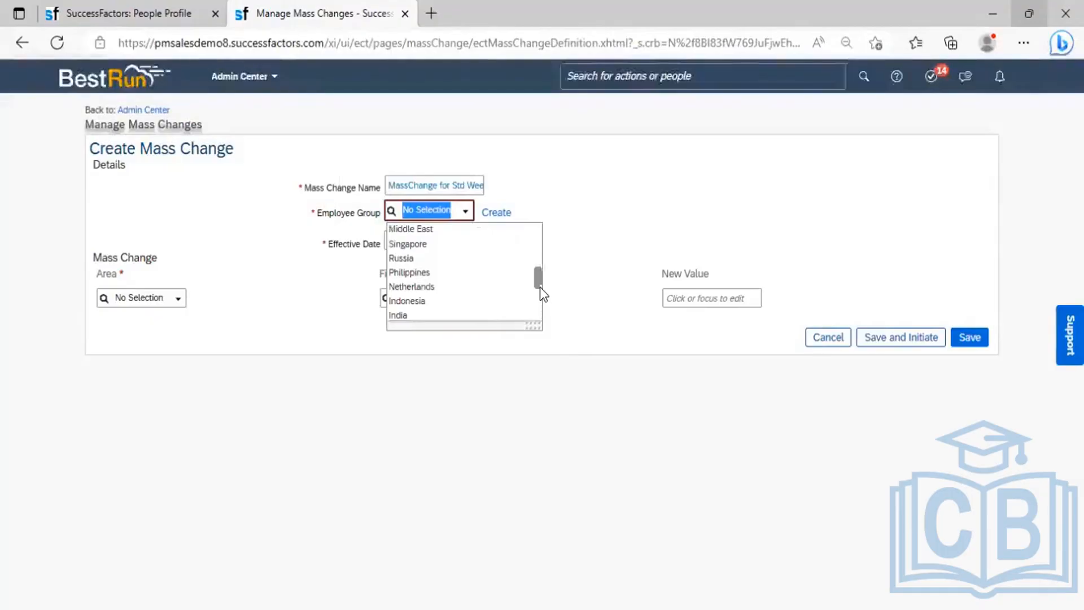
scroll(540, 243, up, 5)
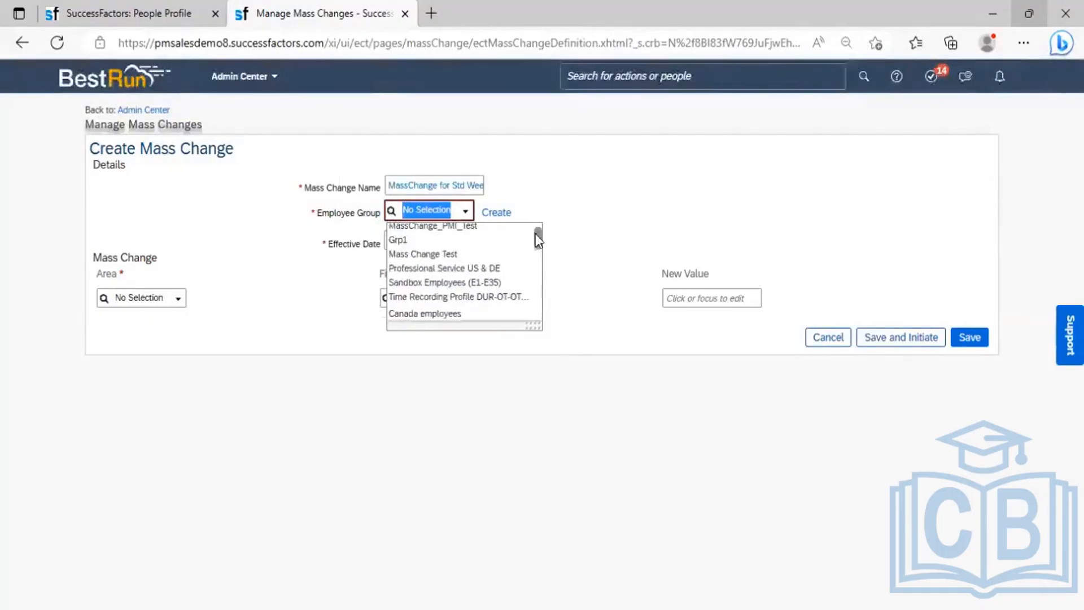
scroll(536, 230, up, 1)
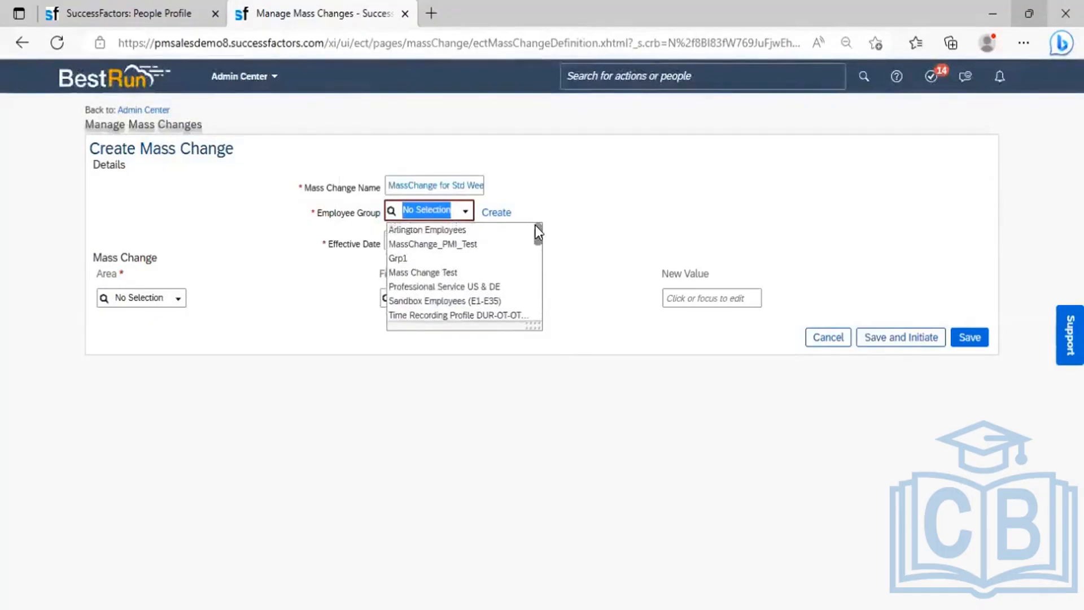
click(452, 246)
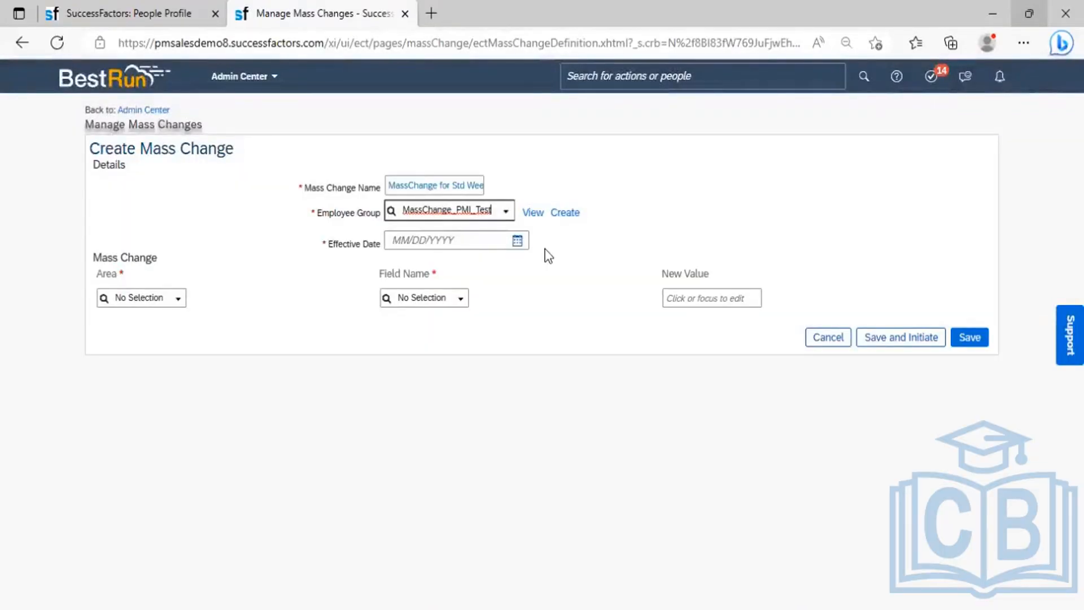
click(514, 248)
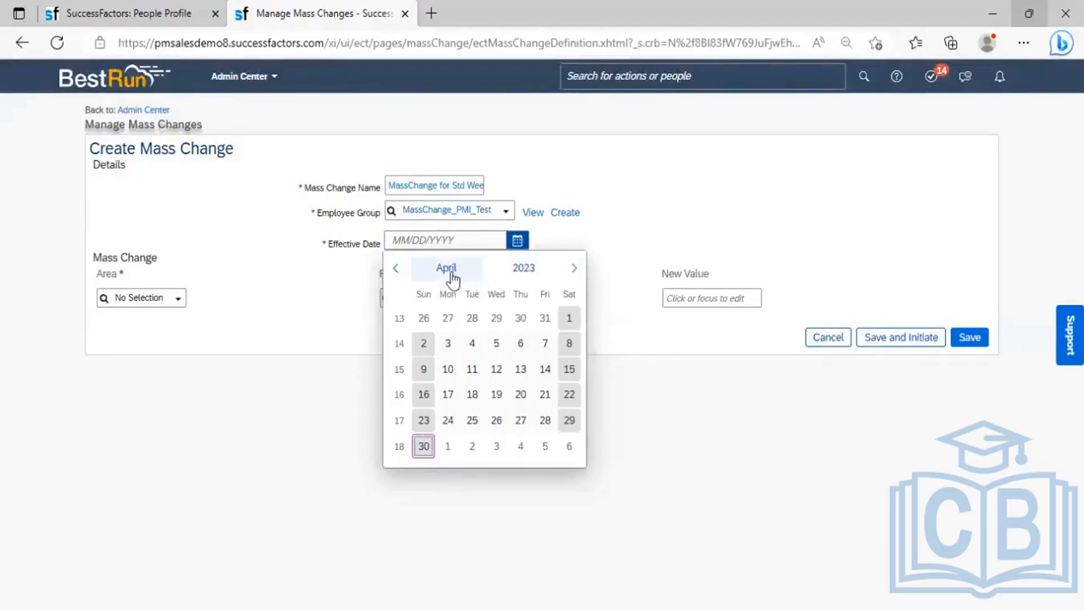
- Set effective date 04/03/2023 and target Job Information's Standard Weekly Hours field
click(447, 344)
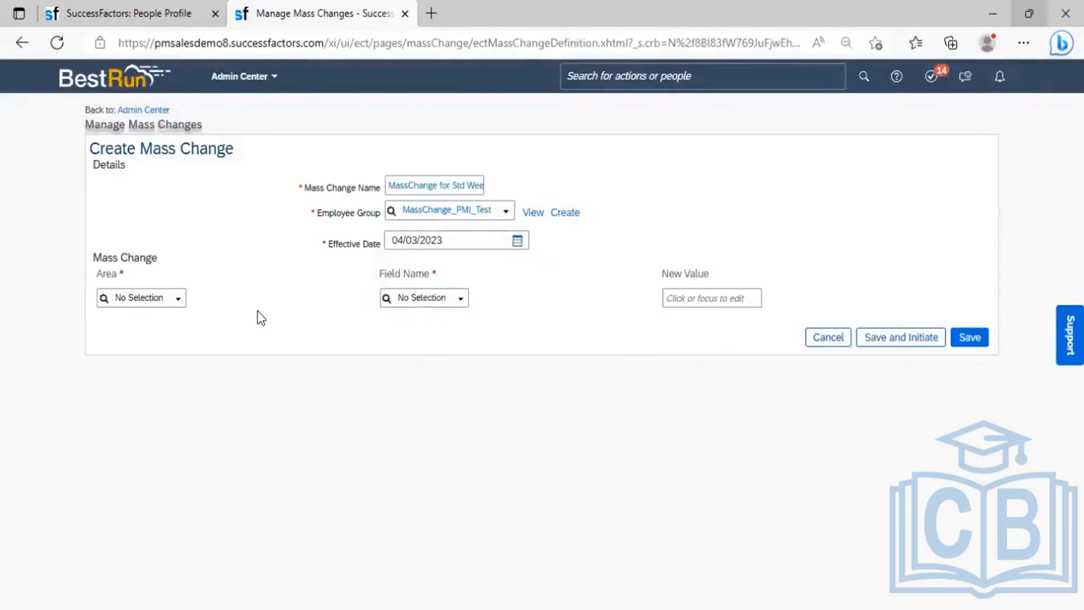
click(179, 301)
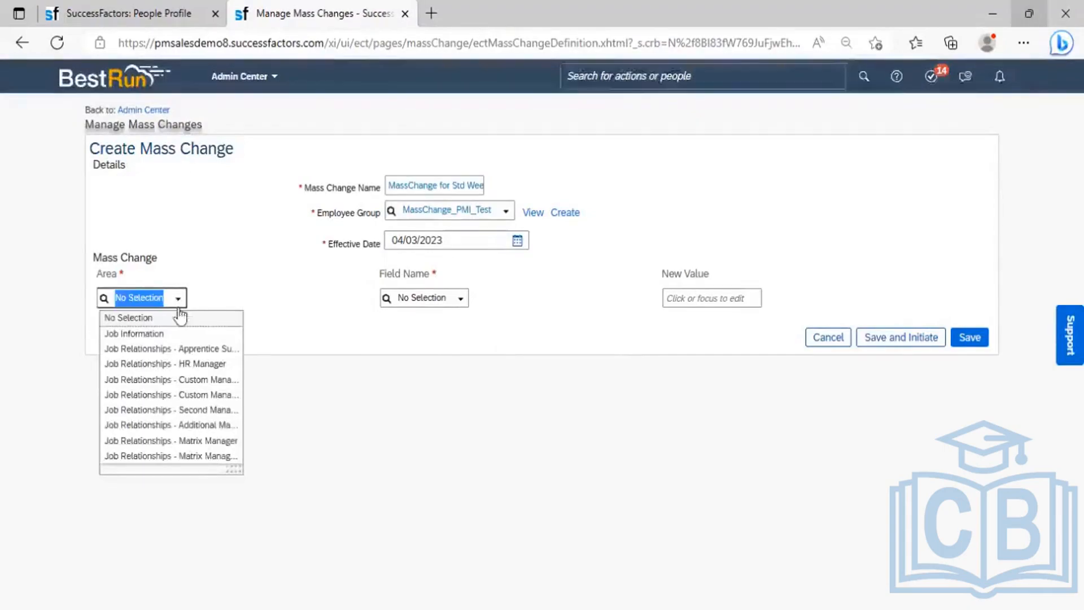
click(146, 334)
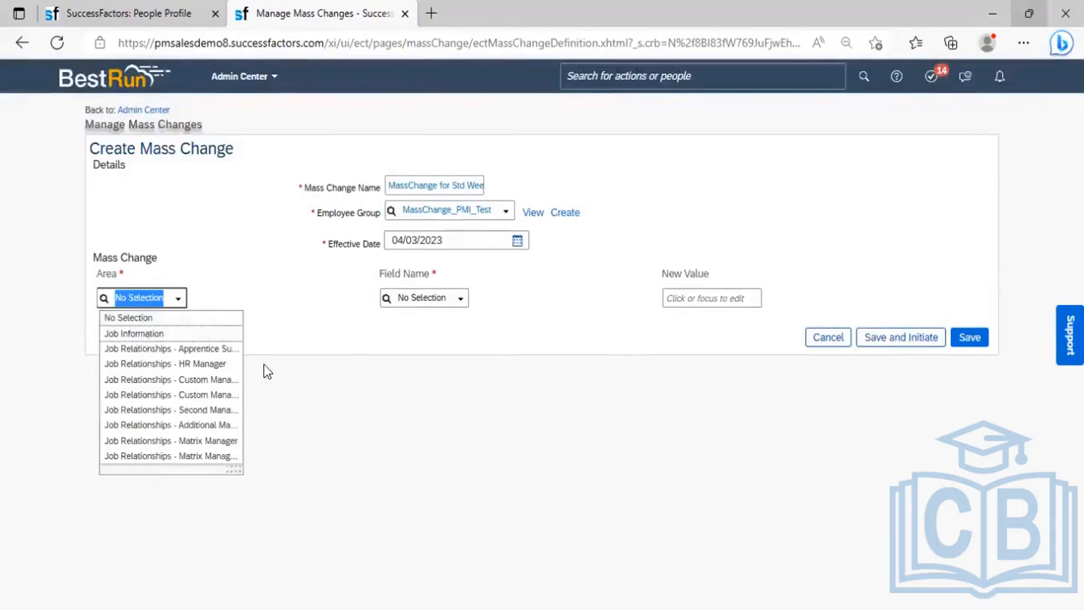
click(441, 299)
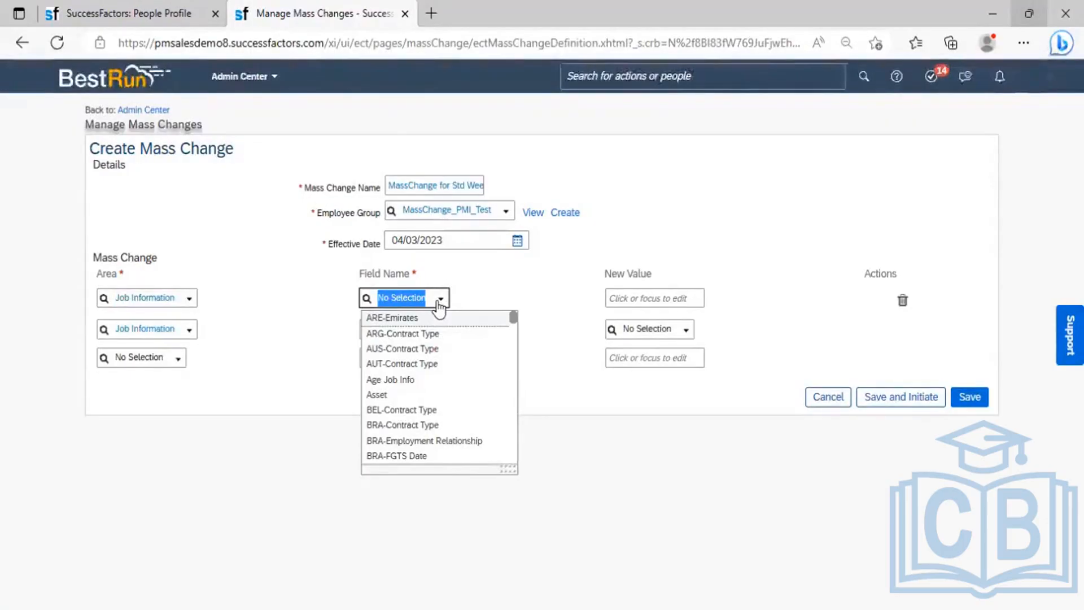
text(Stan)
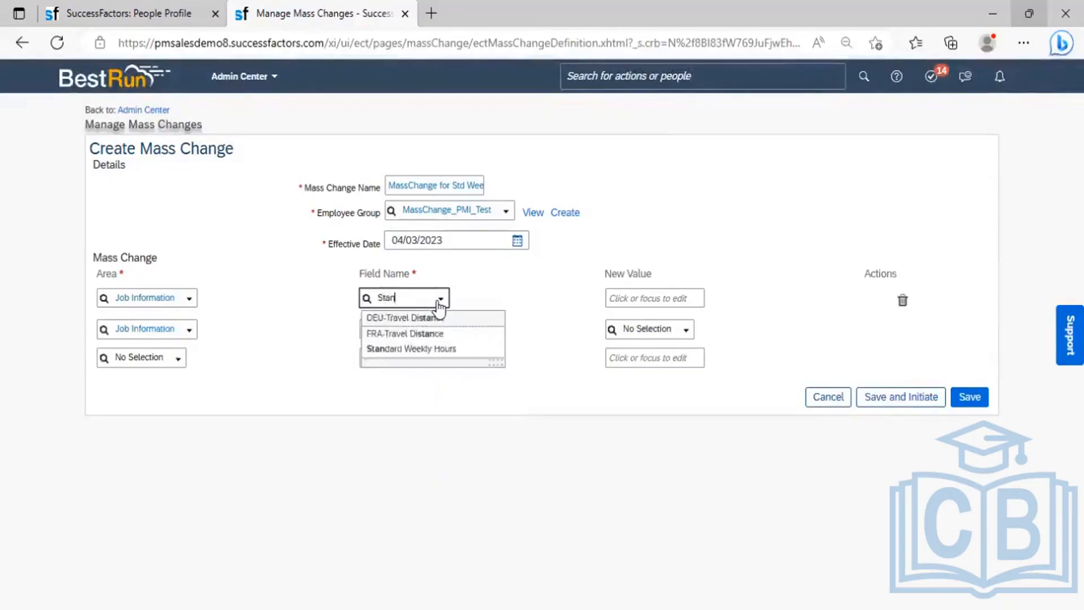
text(dard)
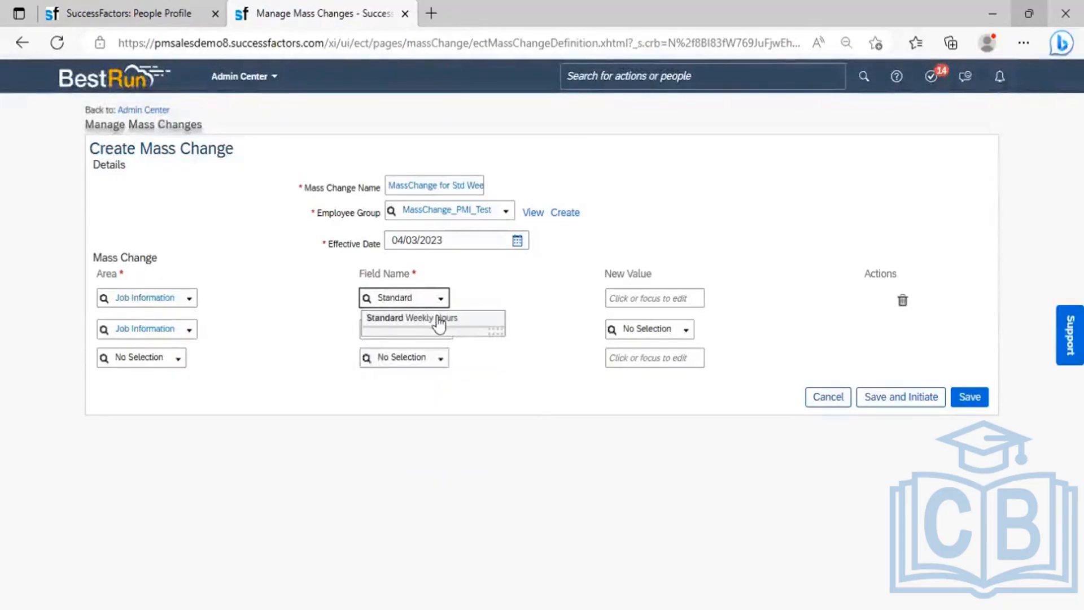
click(439, 320)
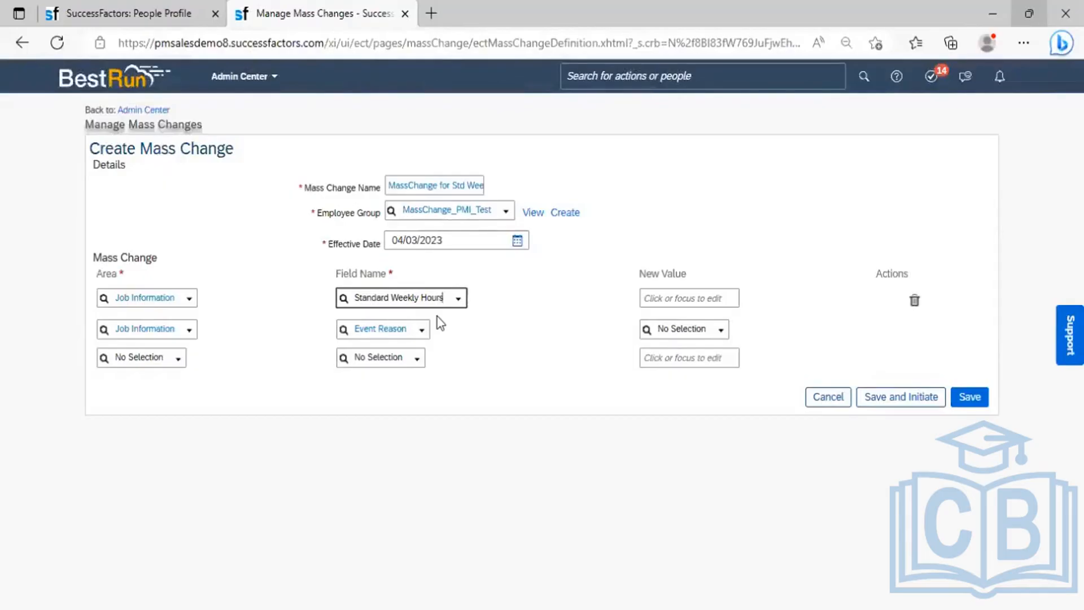
click(660, 291)
- Enter 45 as the new weekly hours and set Event Reason to Standard Hours Changed (JOBHOURS)
text(45)
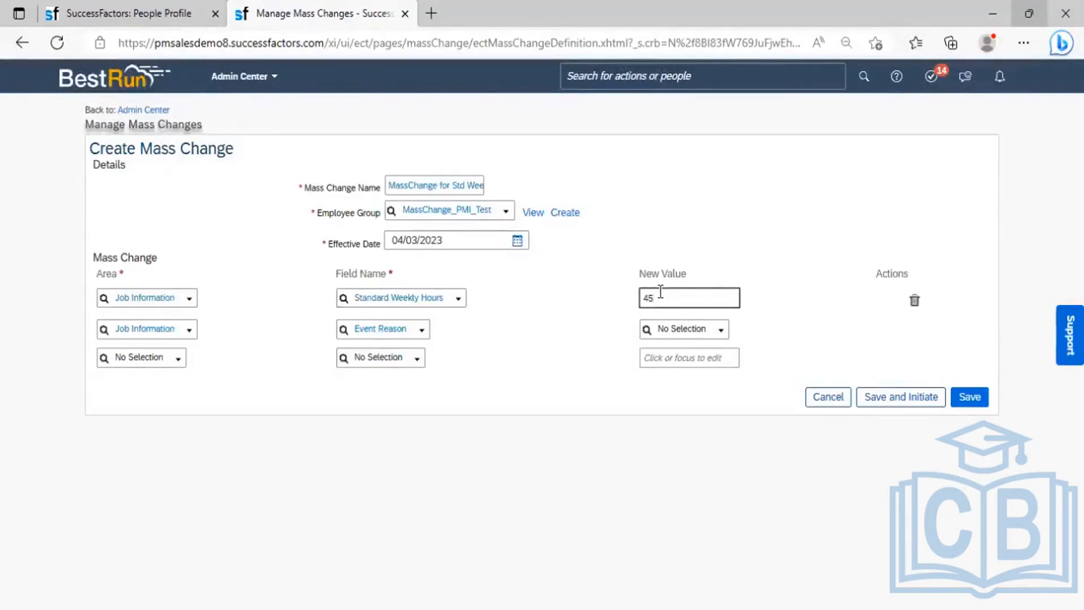
click(541, 316)
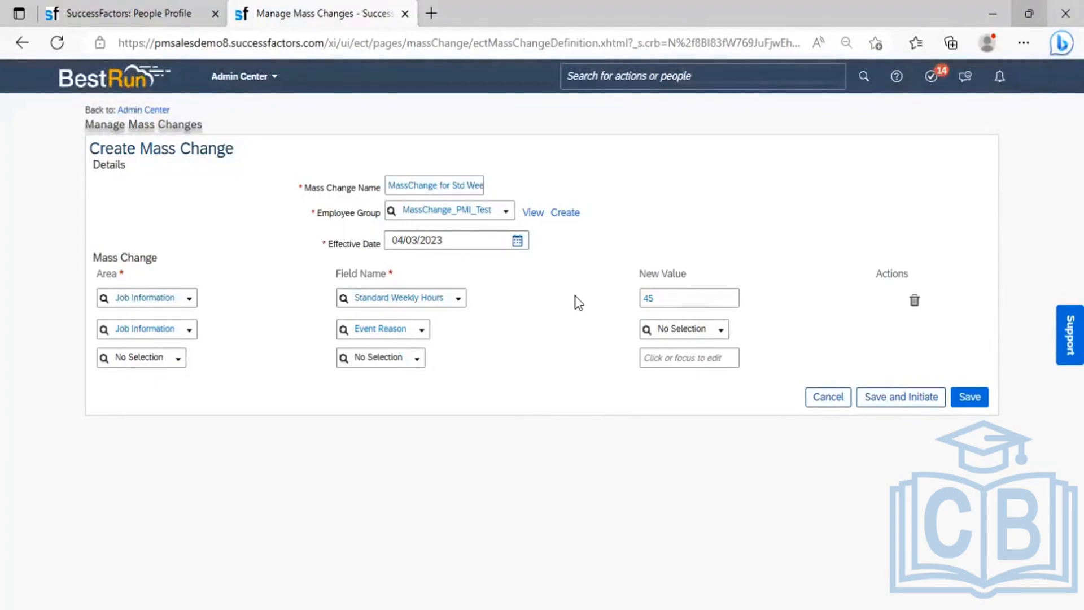
click(690, 332)
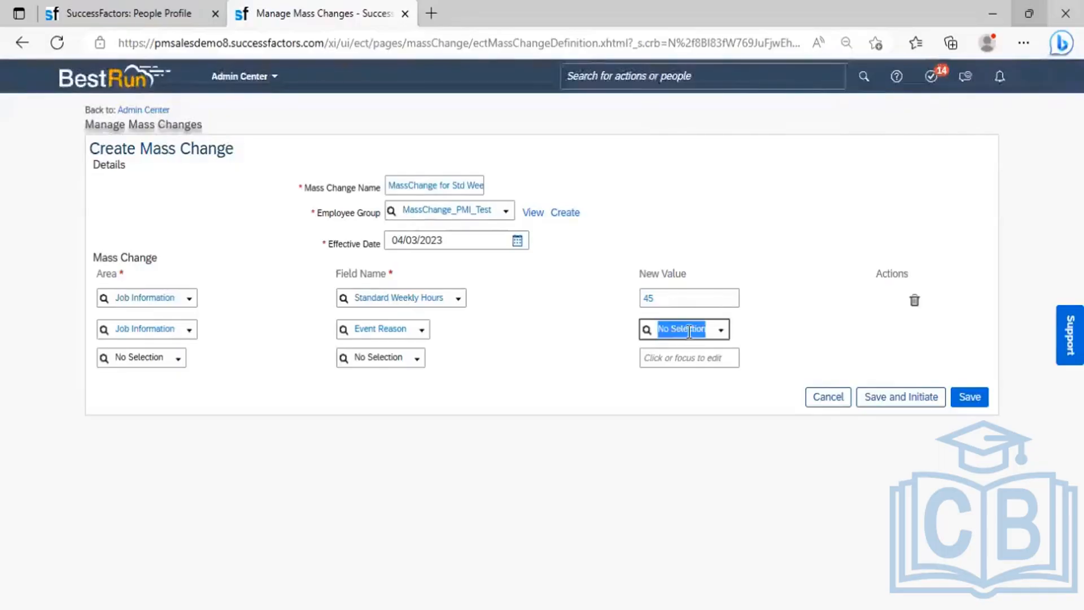
text(hours)
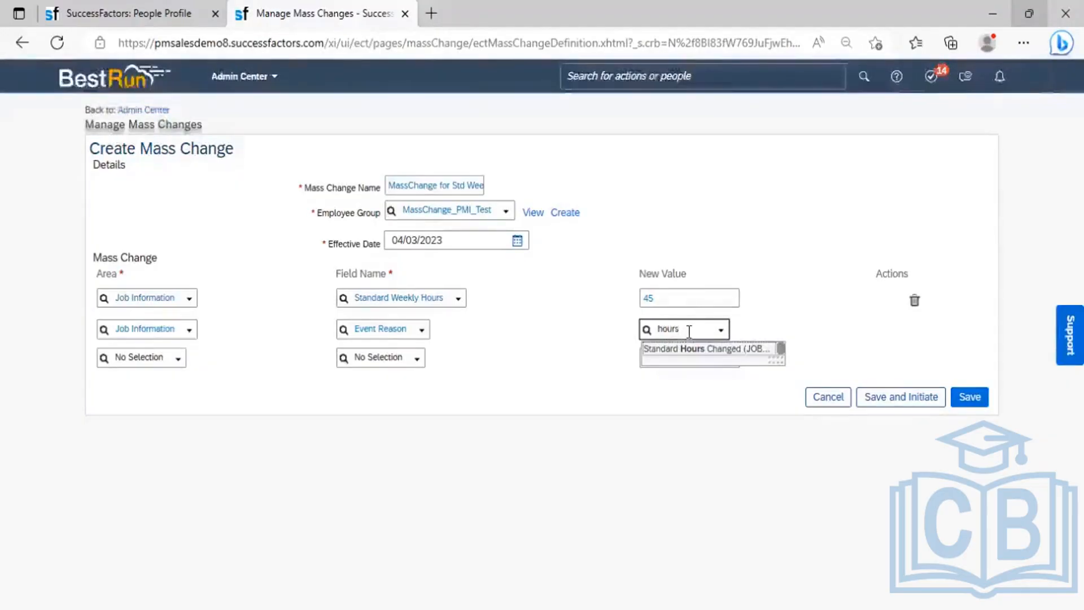
click(715, 350)
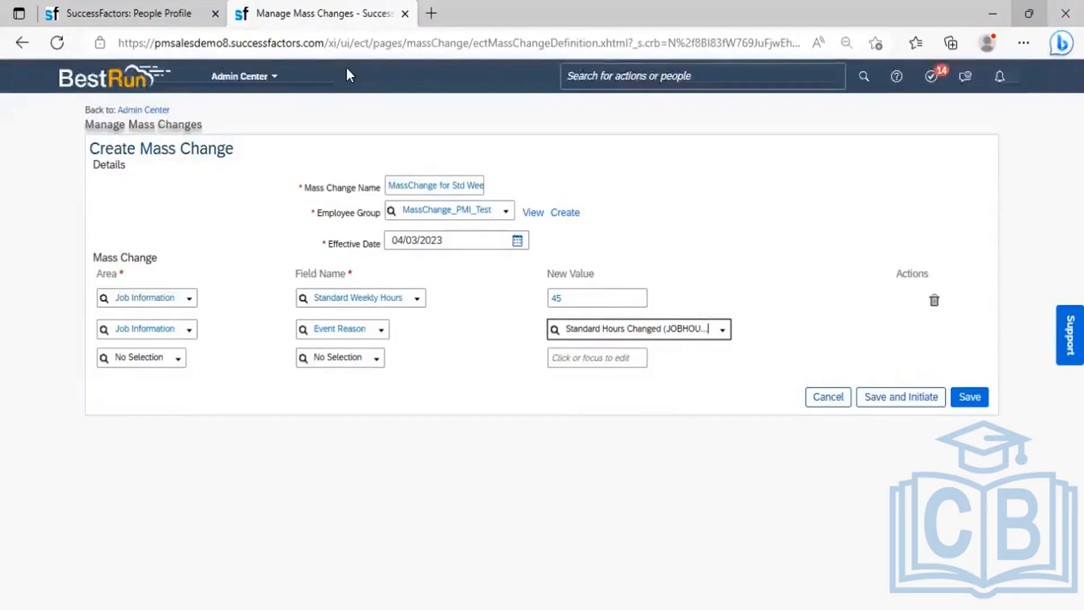
- Duplicate the Manage Mass Changes tab and search for 'Manage org job' in the new copy
right_click(310, 15)
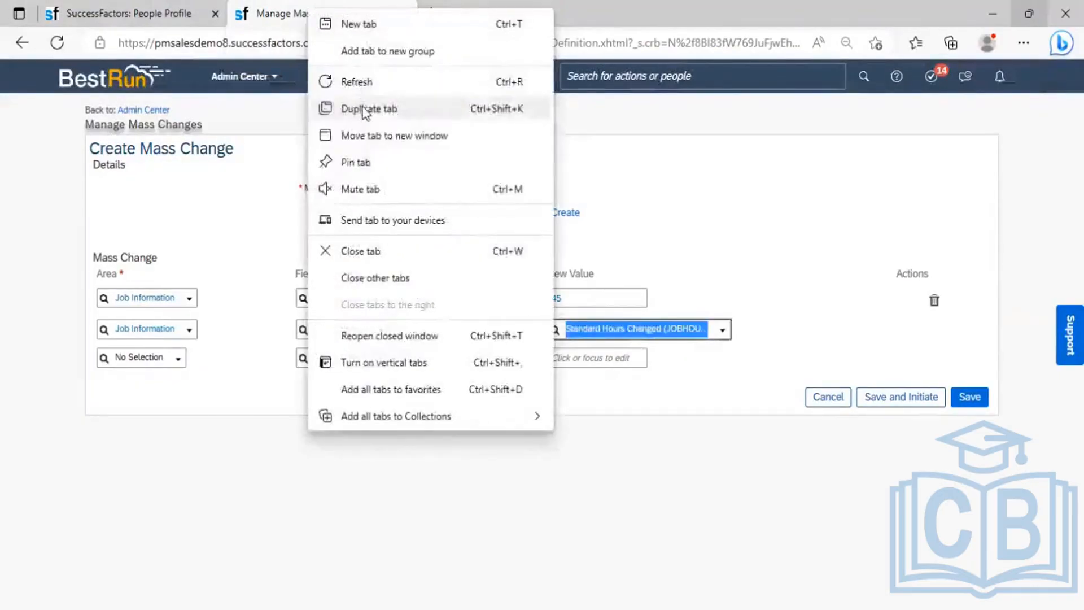
click(365, 109)
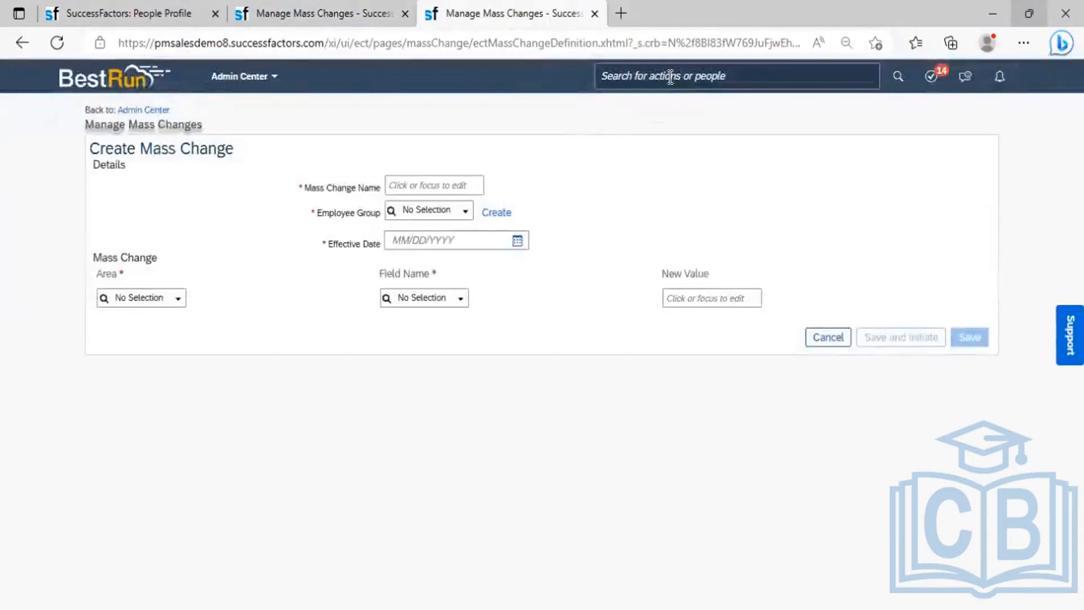
click(670, 76)
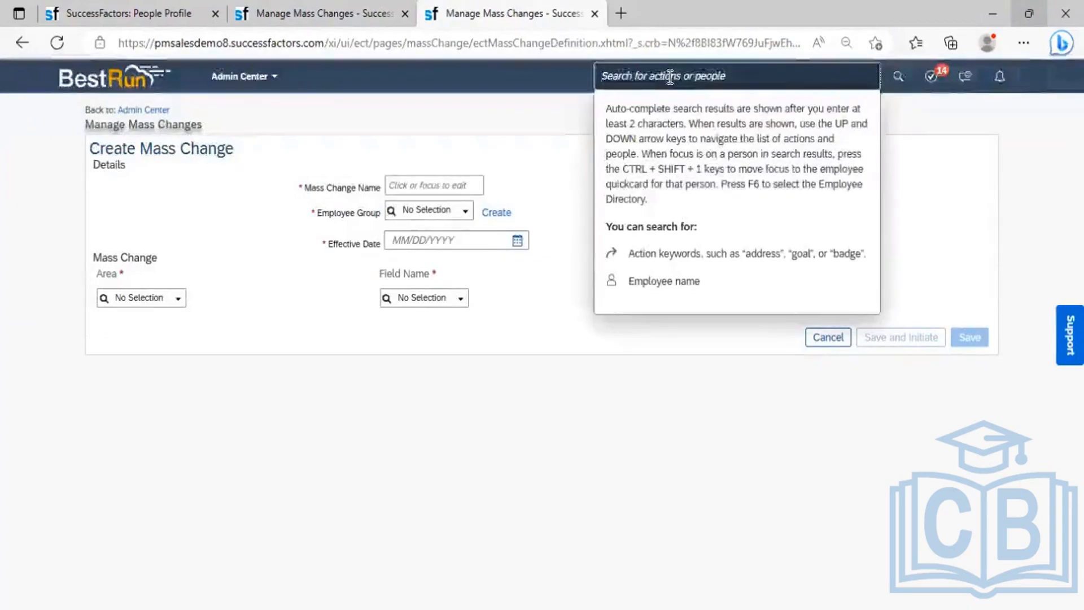
text(M)
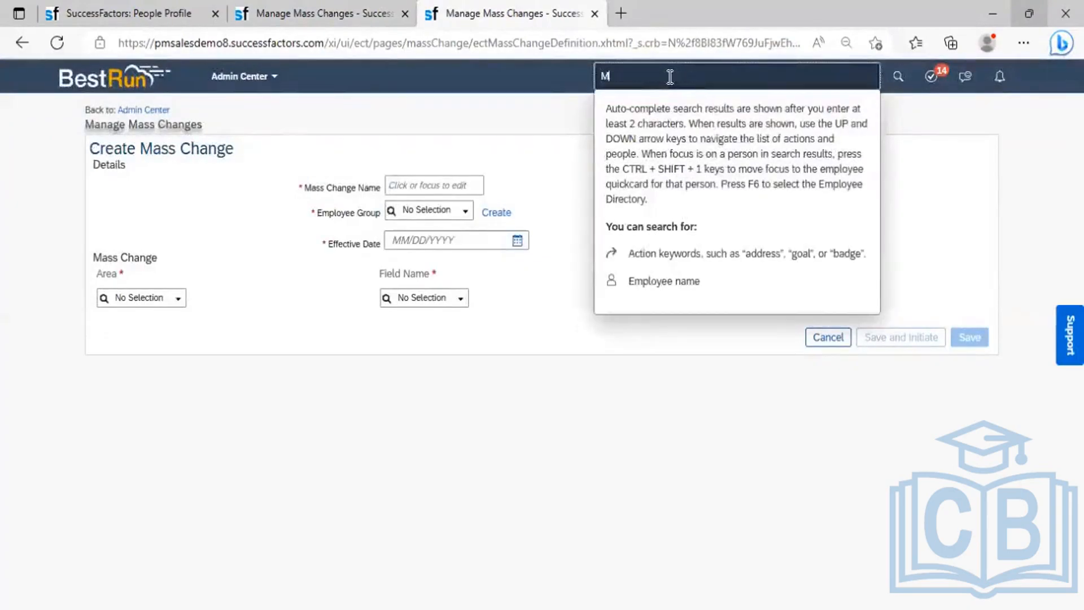
text(anage or)
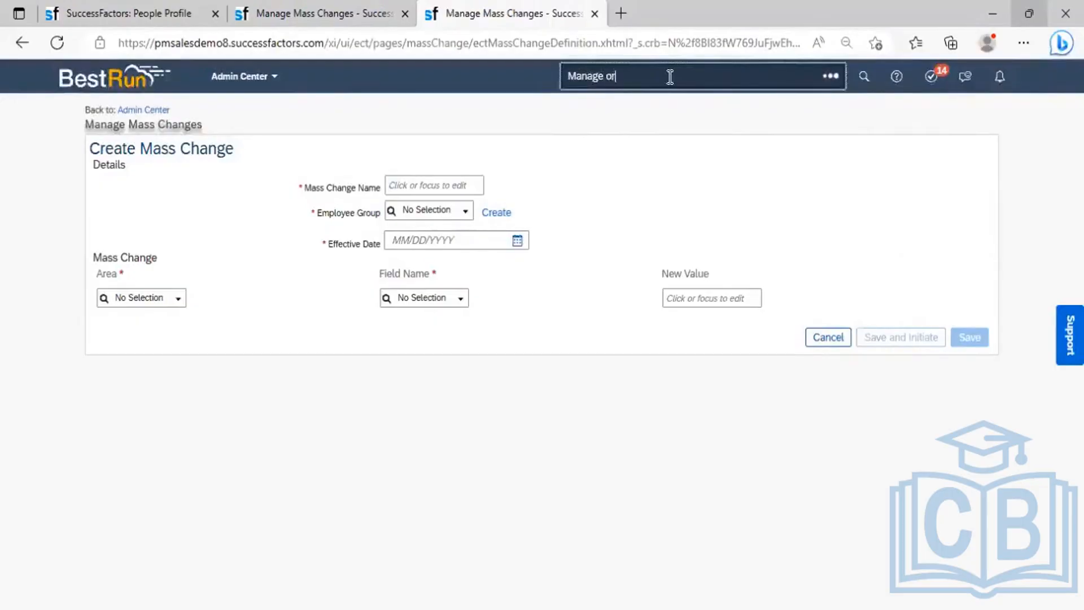
text(g job)
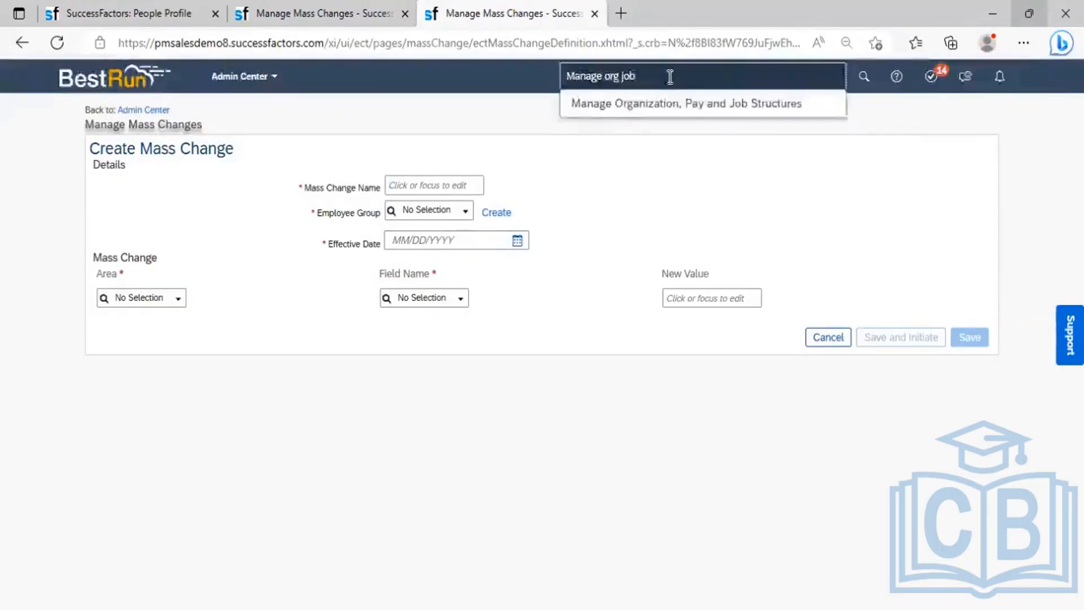
- Look up the Standard Hours Changed (JOBHOURS) event reason in Manage Organization, Pay and Job Structures
click(673, 102)
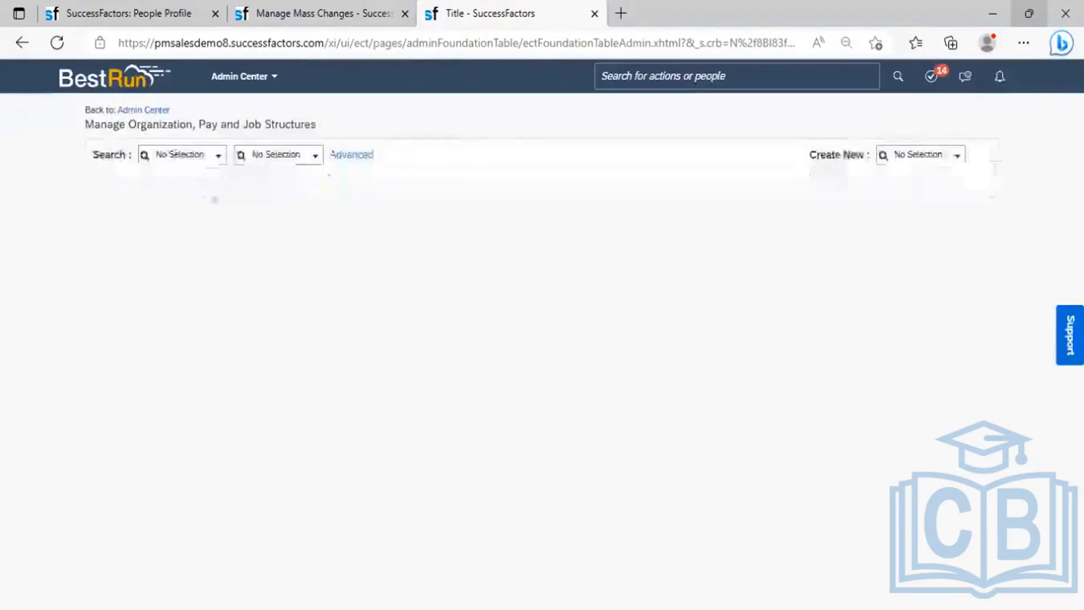
click(196, 155)
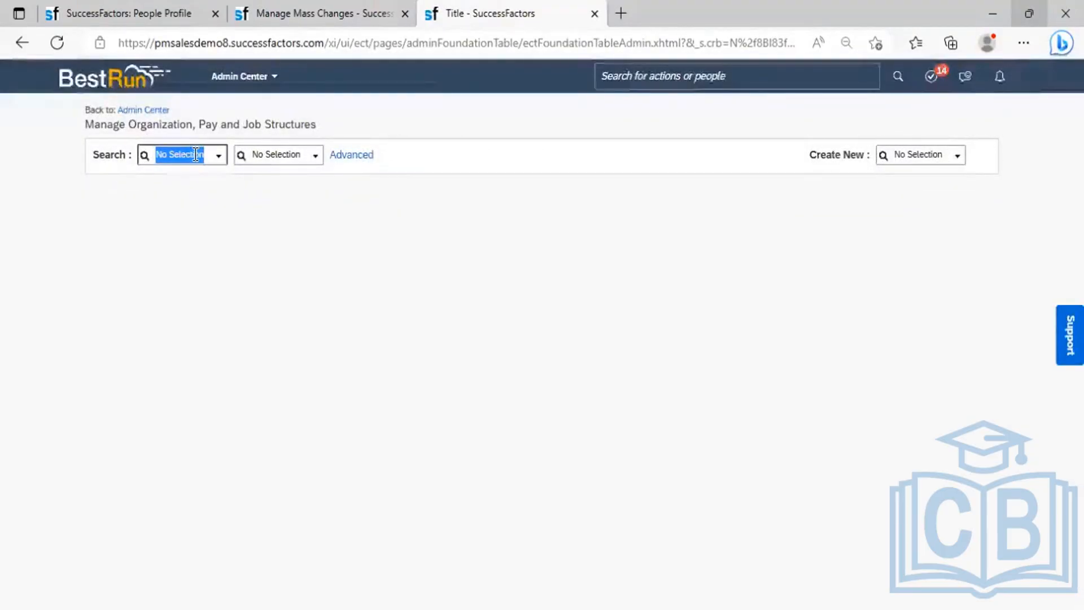
text(even)
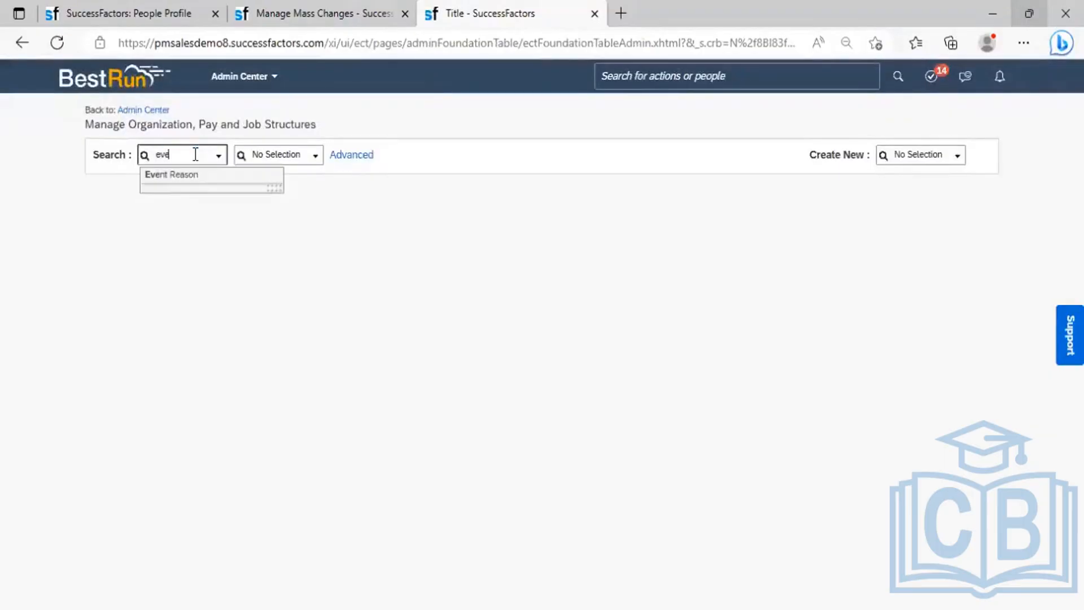
click(181, 188)
click(281, 153)
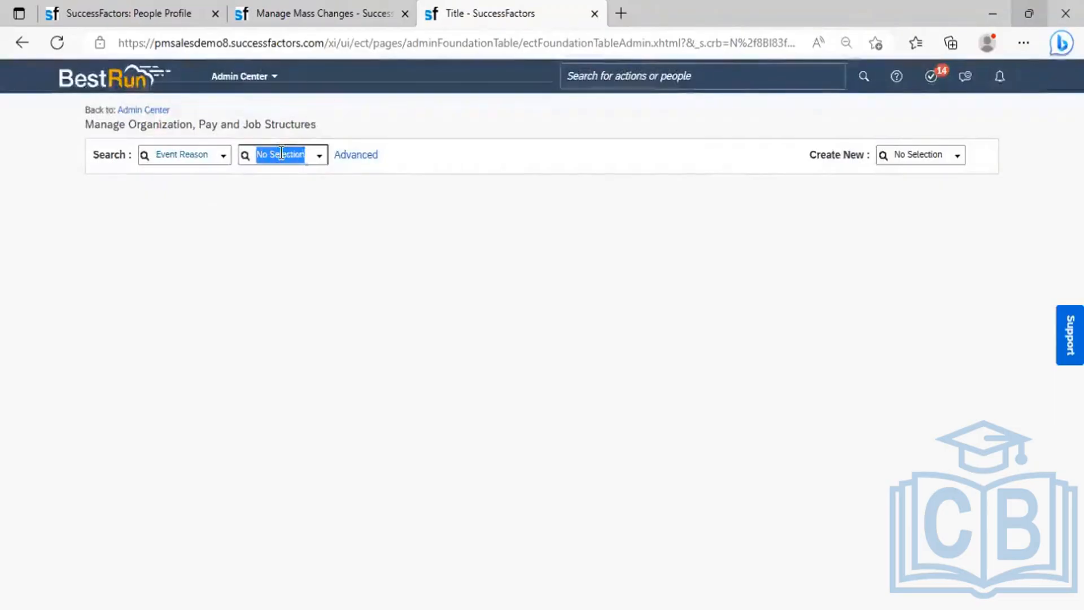
text(hours)
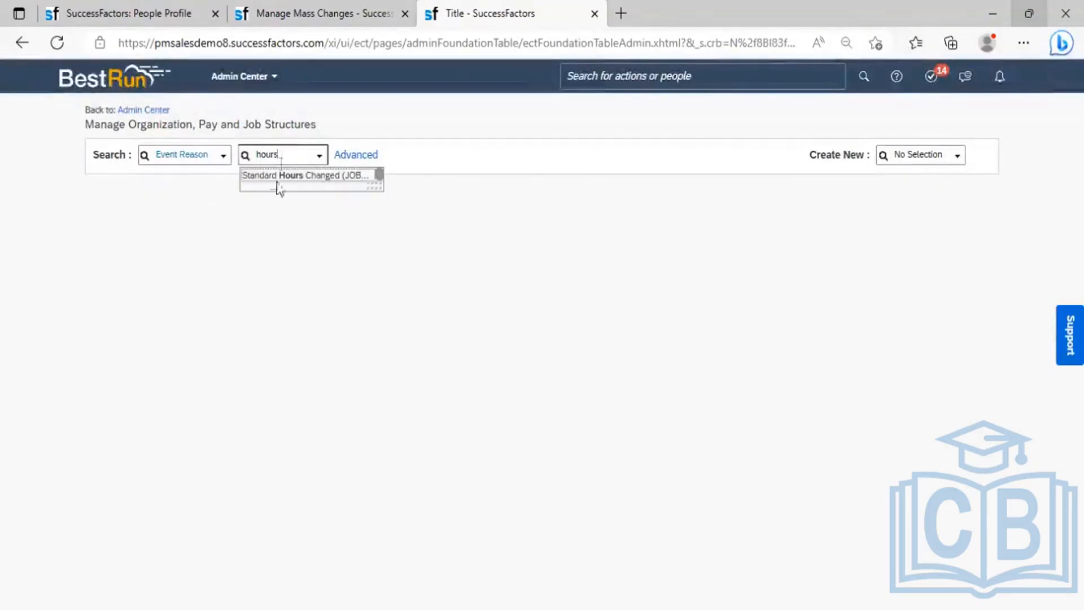
click(296, 177)
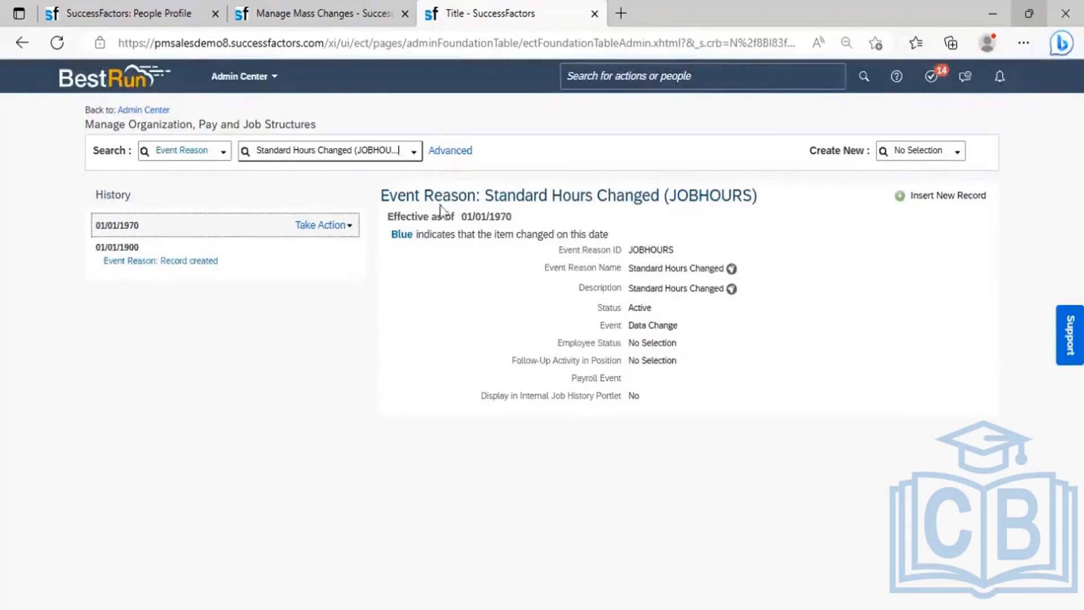
- Save and initiate the Std Weekly Hours mass change, confirming the change for one employee
click(327, 29)
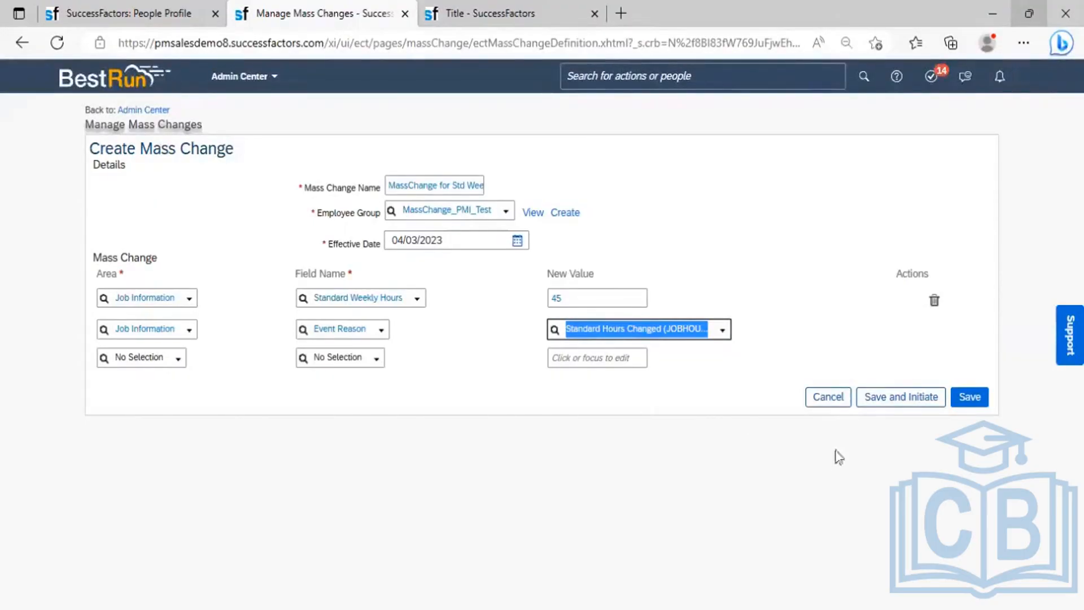
click(905, 397)
click(652, 415)
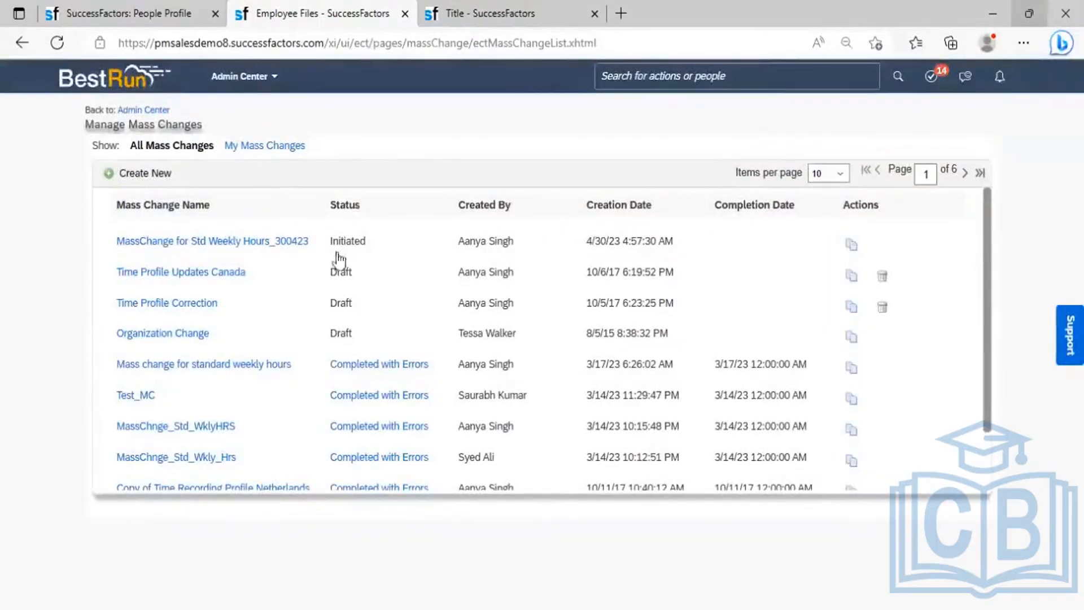
- Refresh the mass changes list until its status updates, then open MassChange for Std Weekly Hours_300423
click(55, 42)
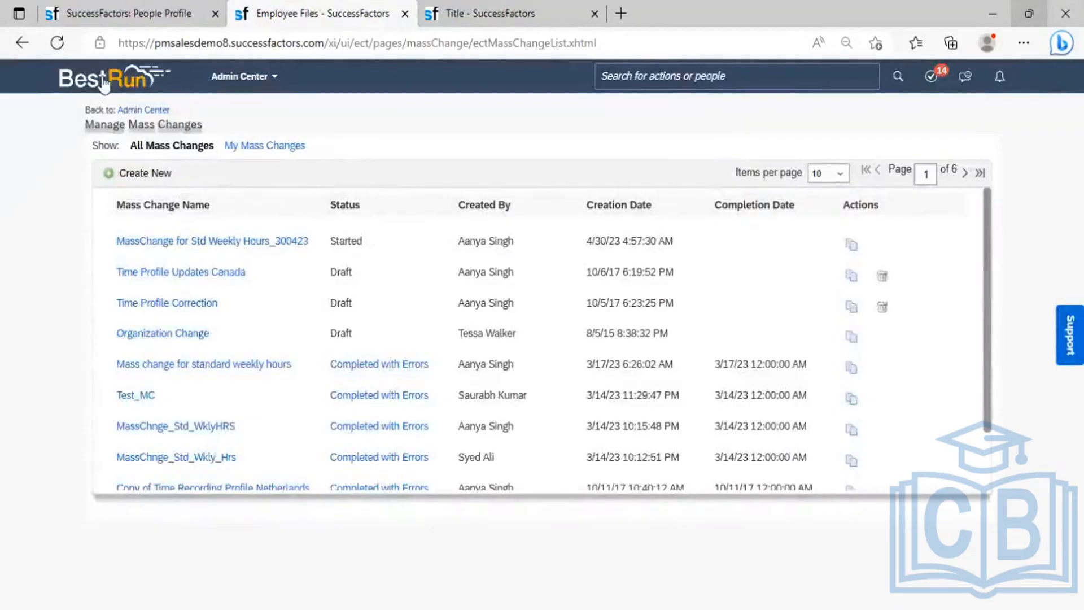
click(56, 45)
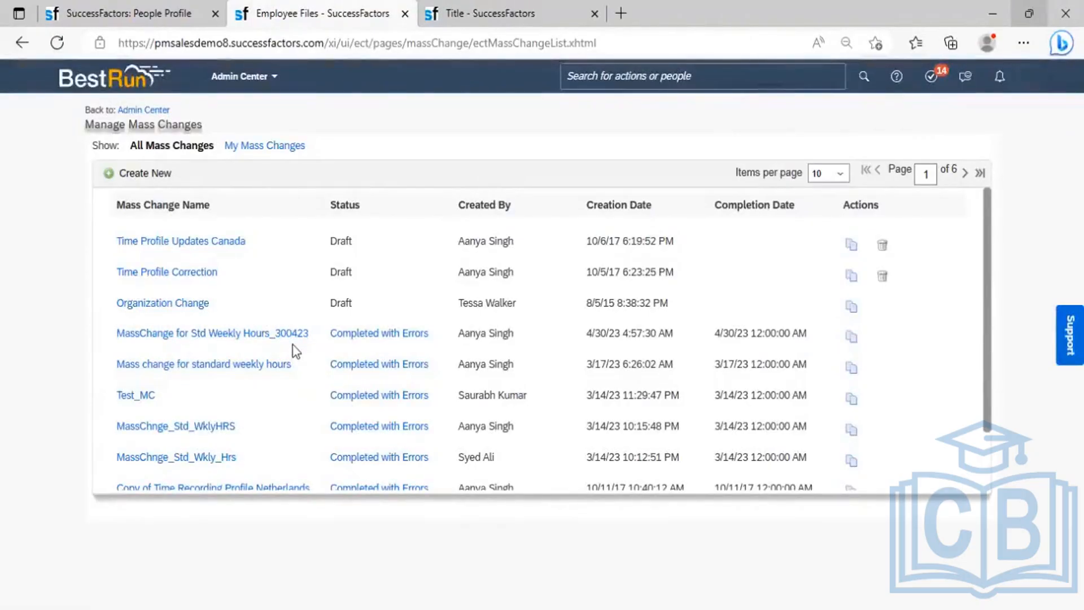
click(259, 337)
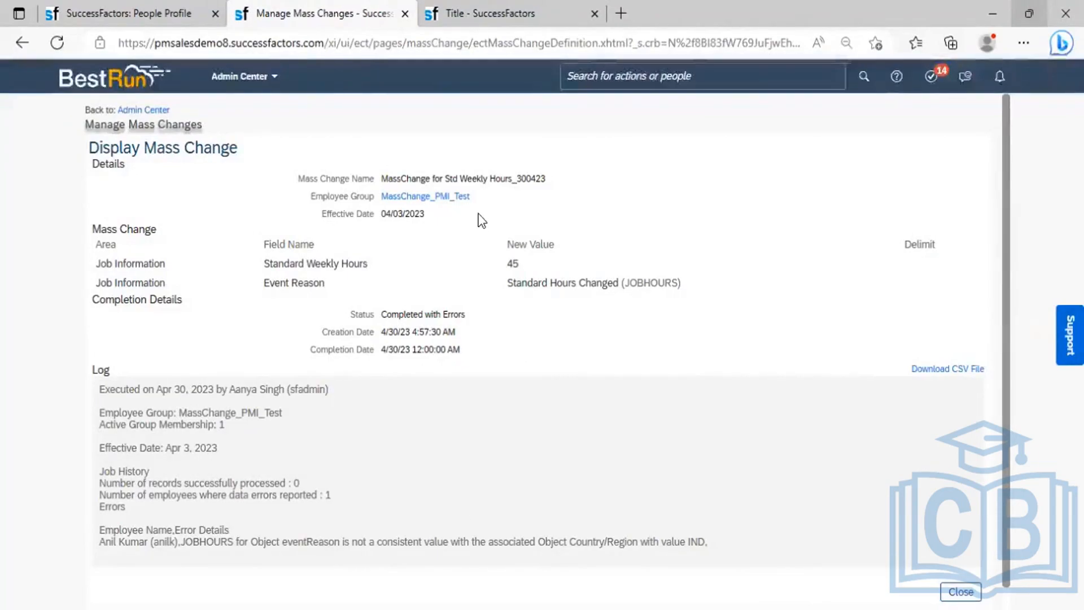
- In the event reason tab, search 'Manage data' in the header and go to Manage Data
click(610, 79)
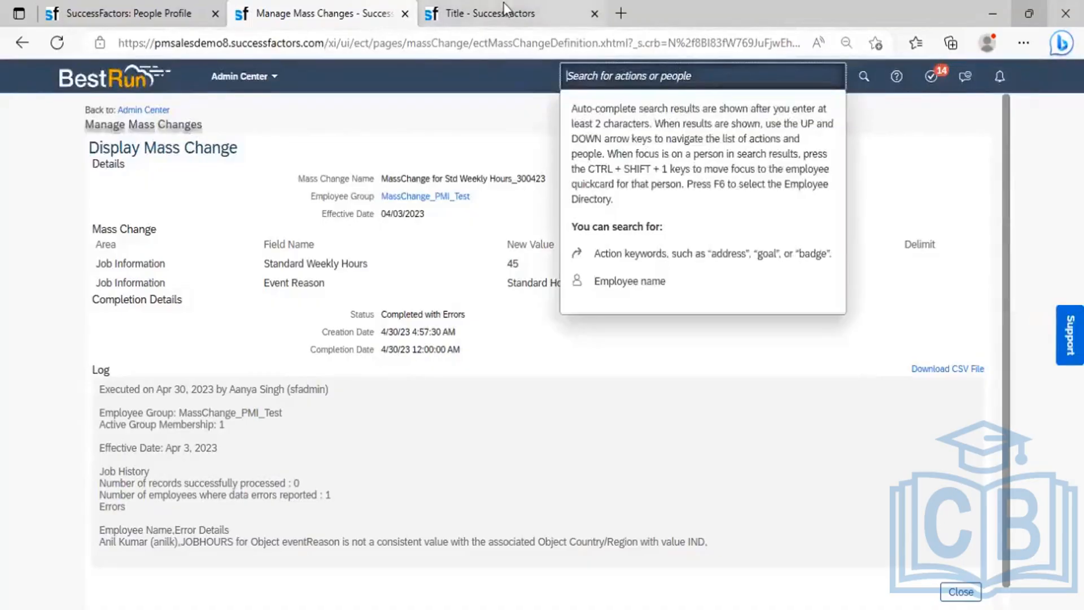
click(503, 4)
click(624, 79)
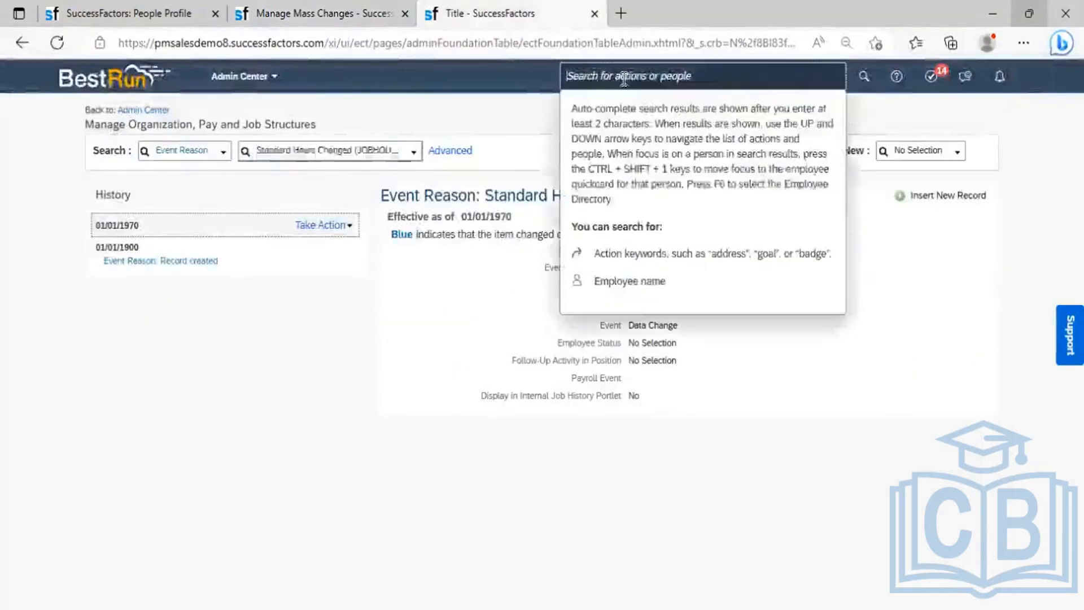
text(Manage)
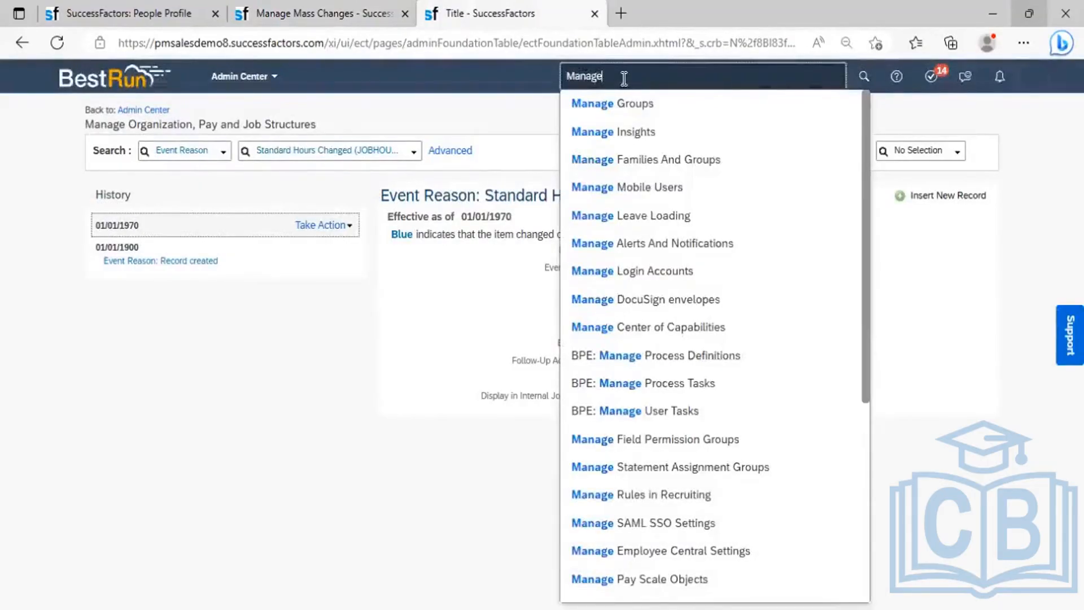
text(data)
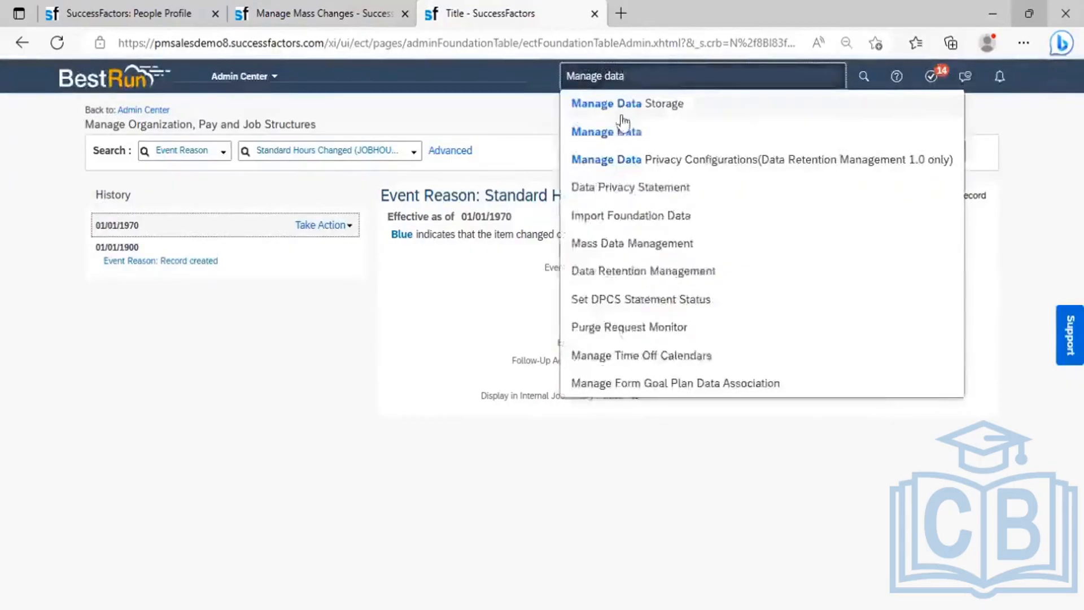
click(621, 126)
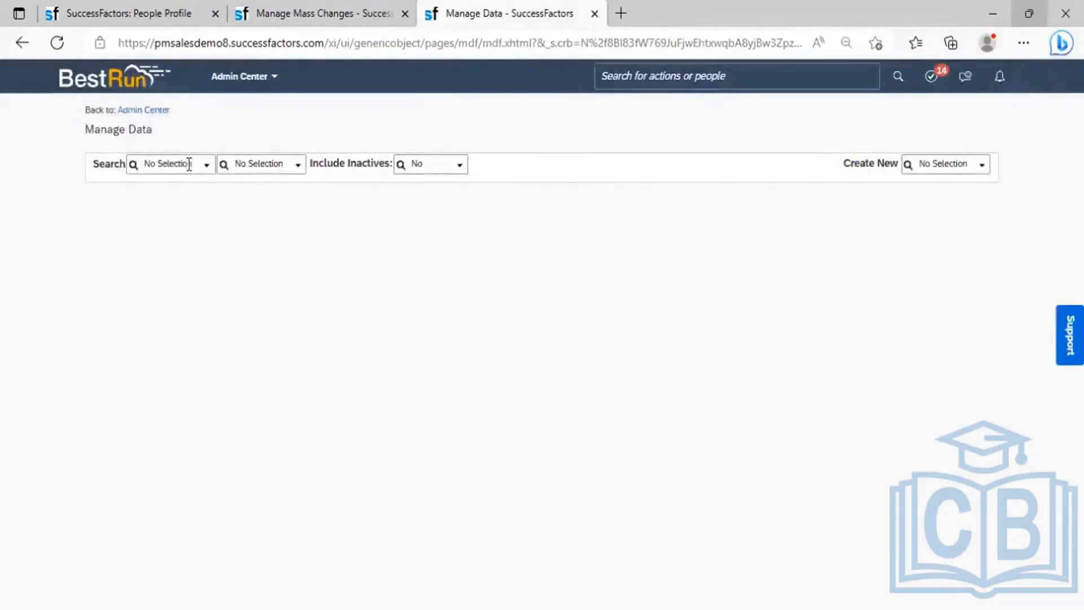
- Load the Country/Region India (IND) record and open actions for its 01/01/1990 entry
click(189, 163)
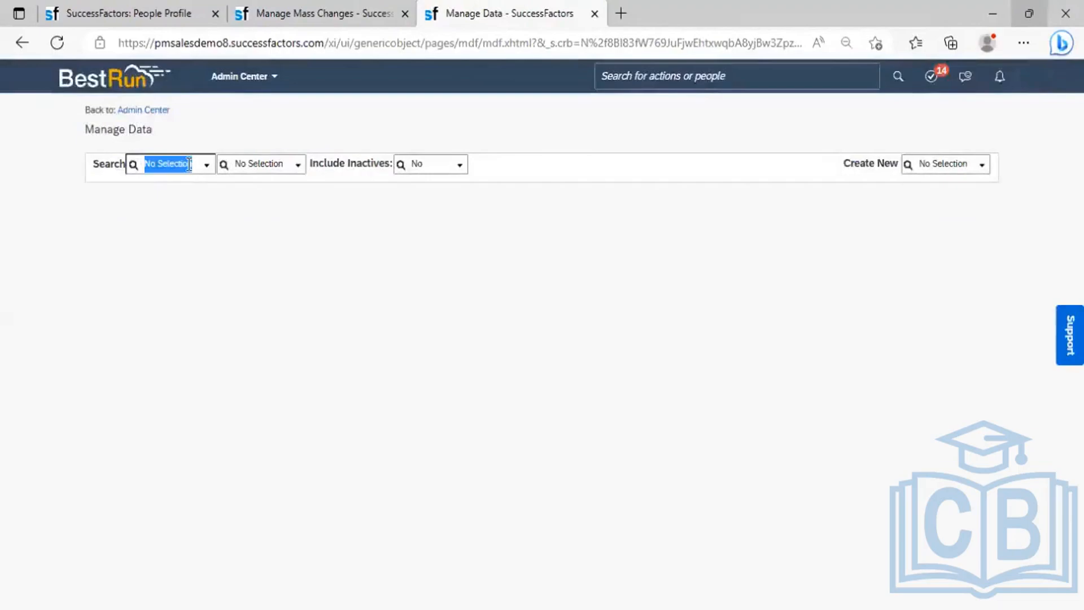
text(country)
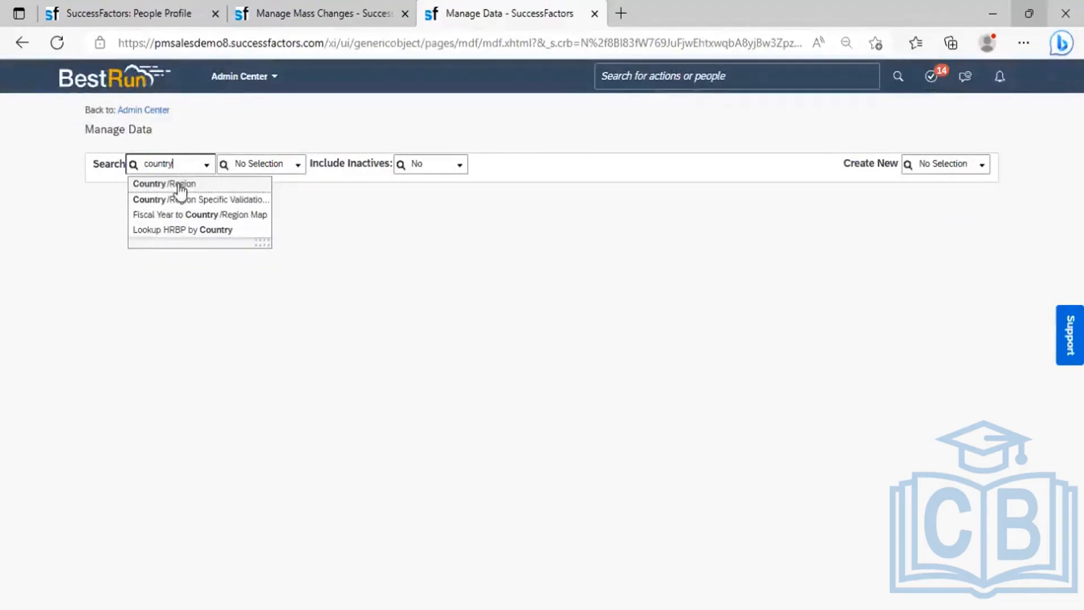
click(180, 184)
click(284, 162)
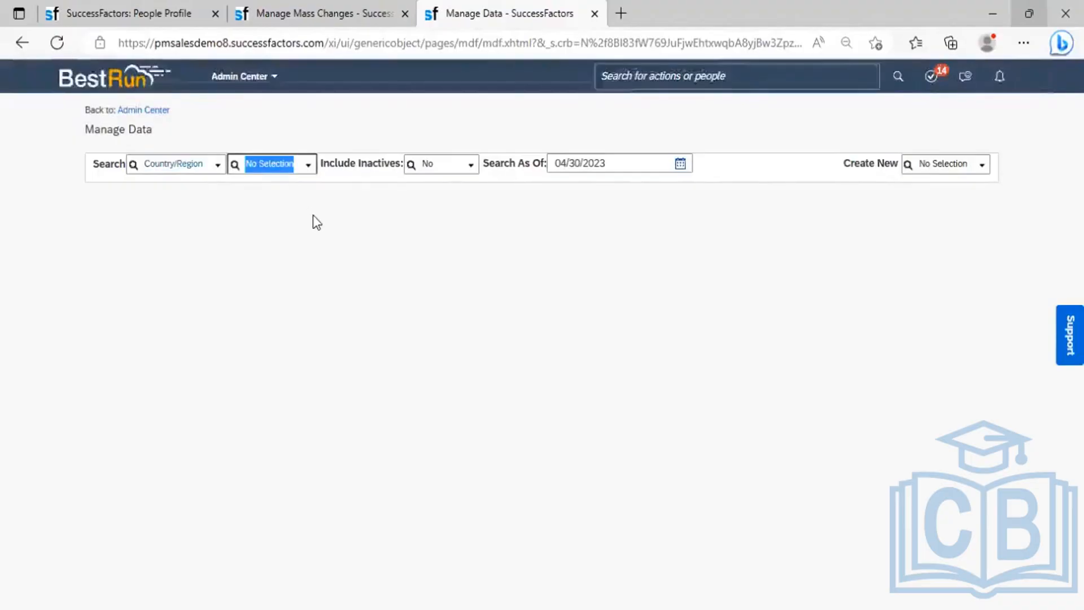
text(IND)
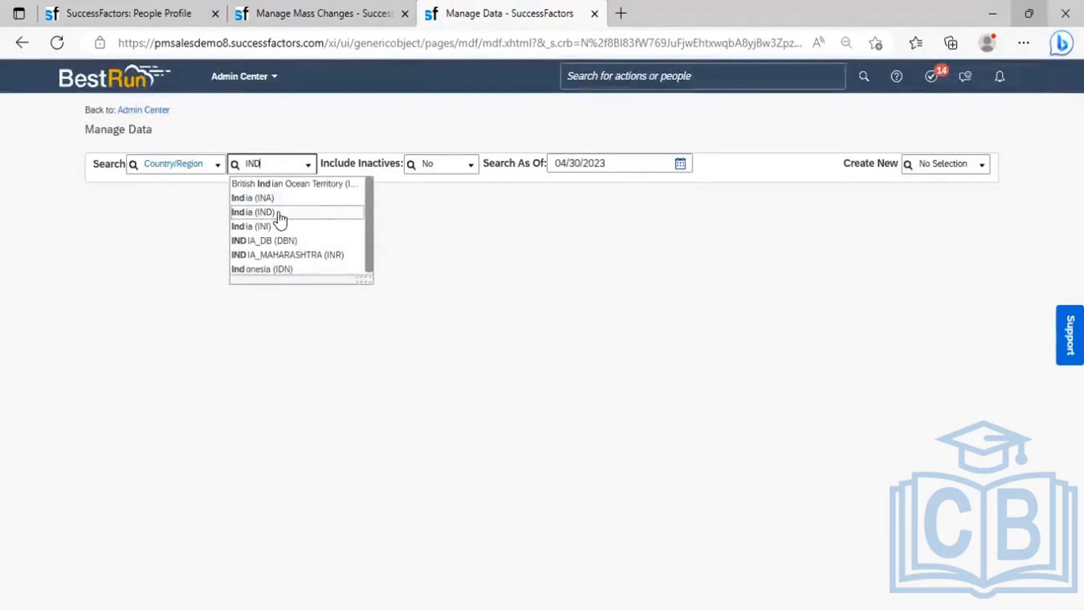
click(280, 213)
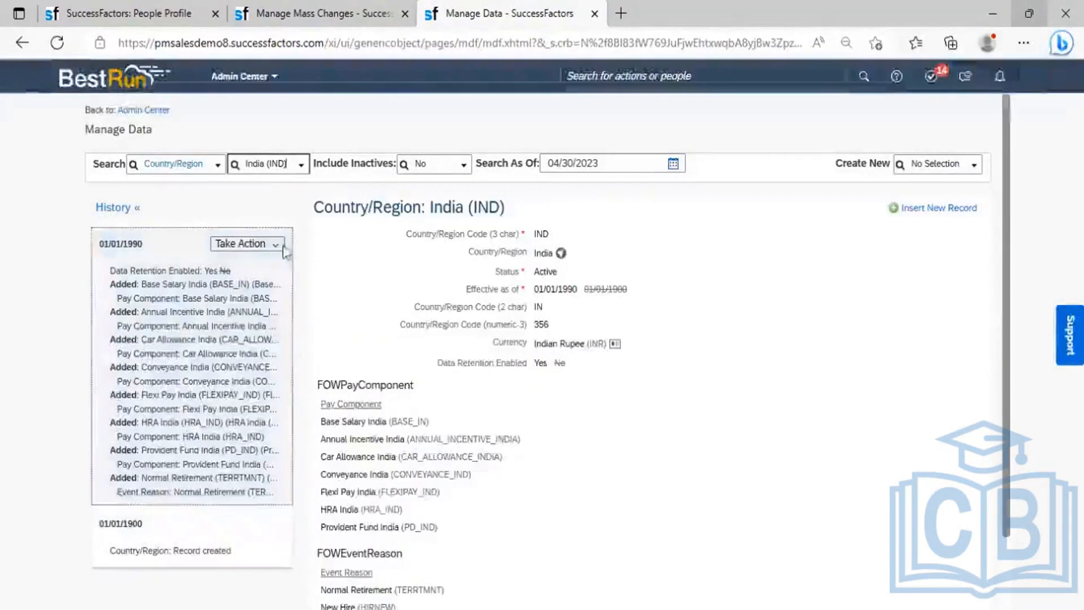
click(276, 244)
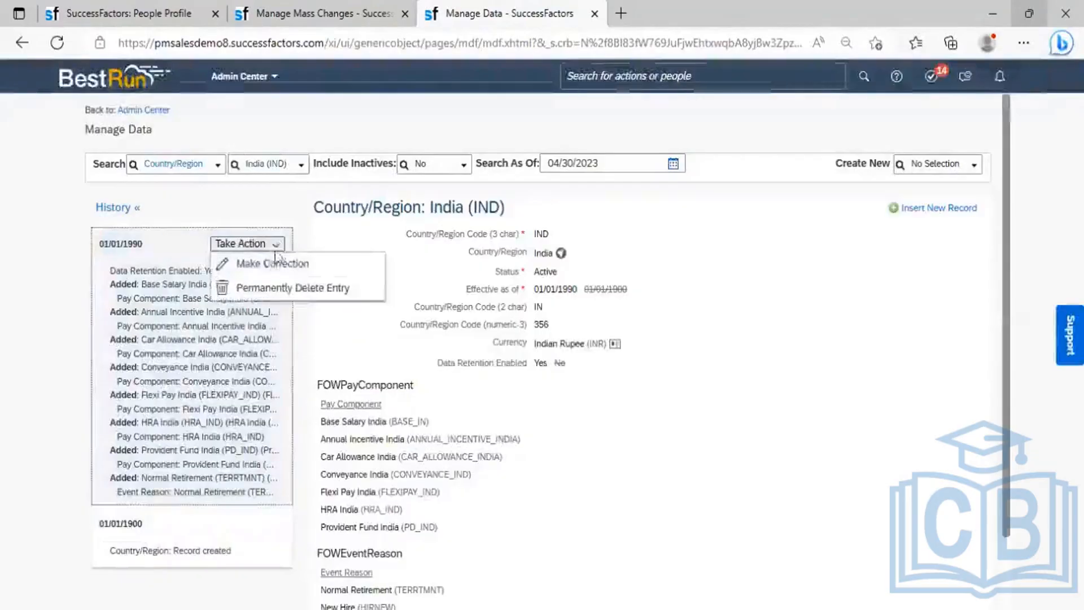
- Correct the India record by adding Standard Hours Changed (JOBHOURS) to its event reasons and save
click(330, 261)
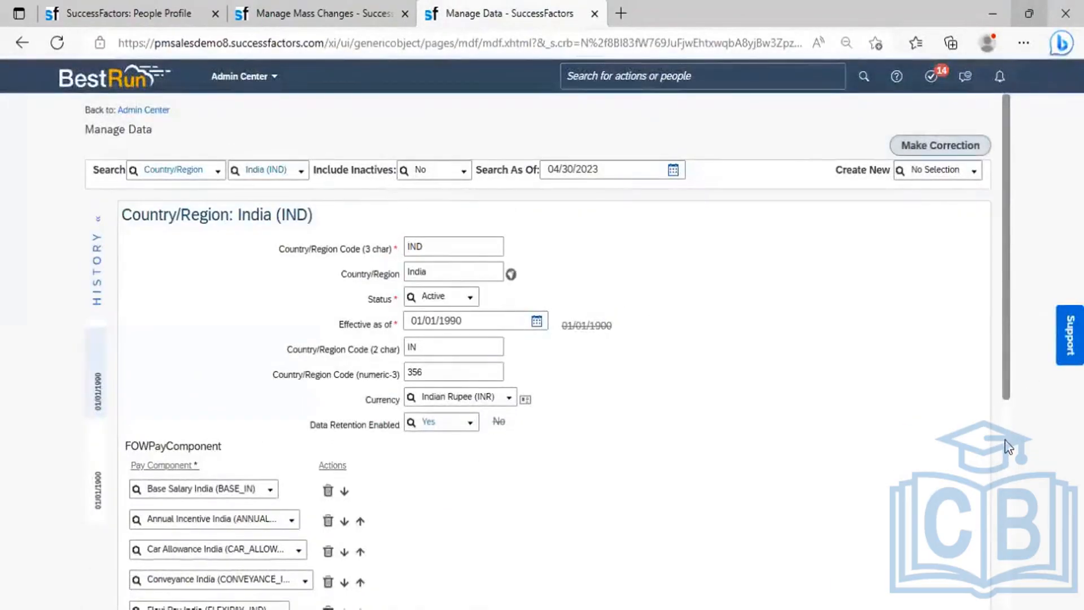
scroll(1009, 447, down, 5)
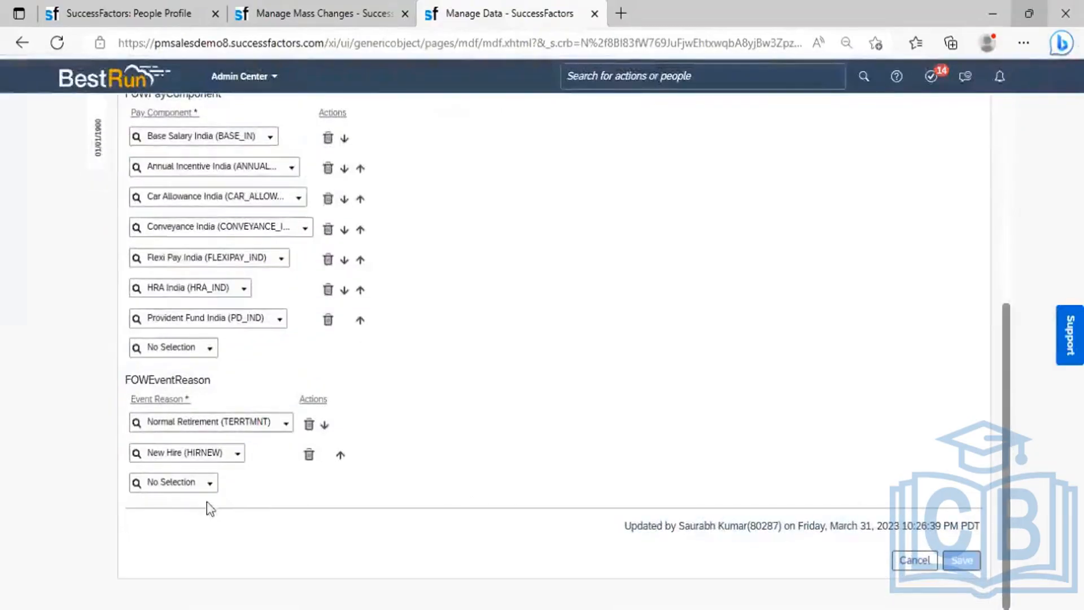
click(178, 480)
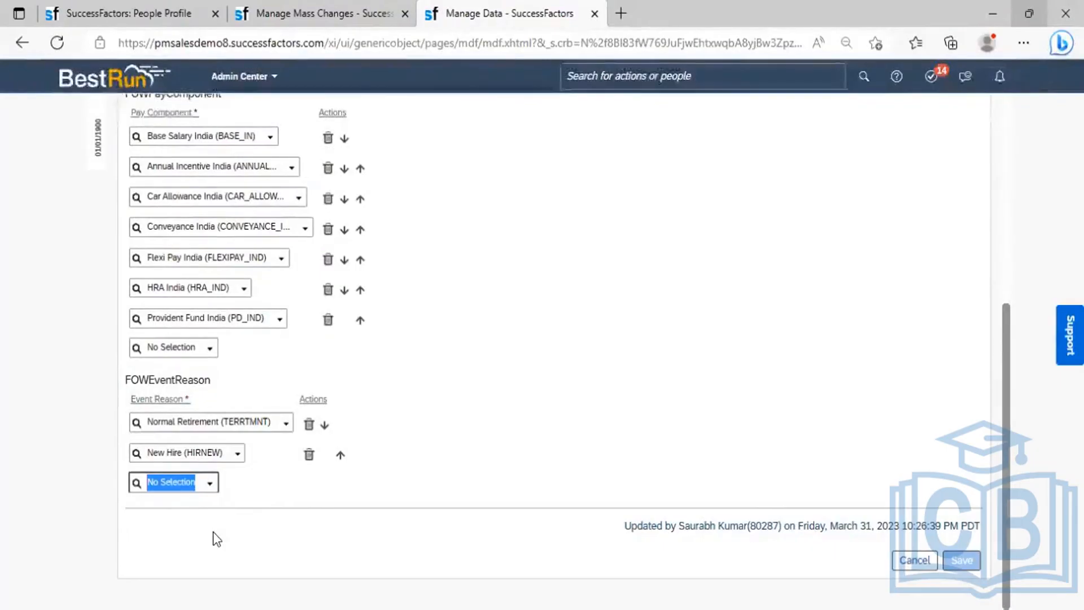
text(hours)
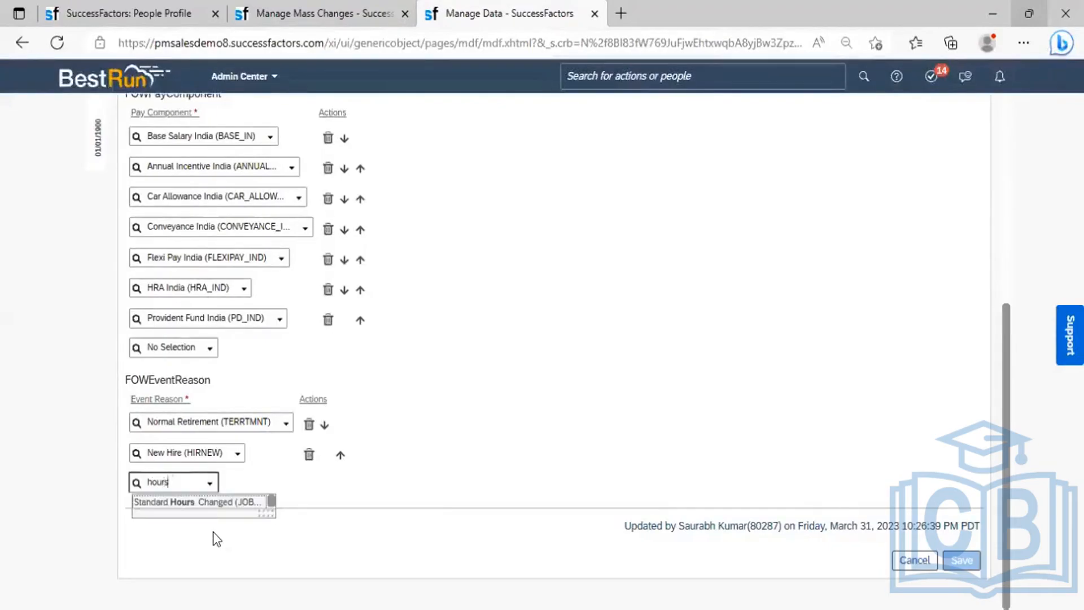
click(189, 506)
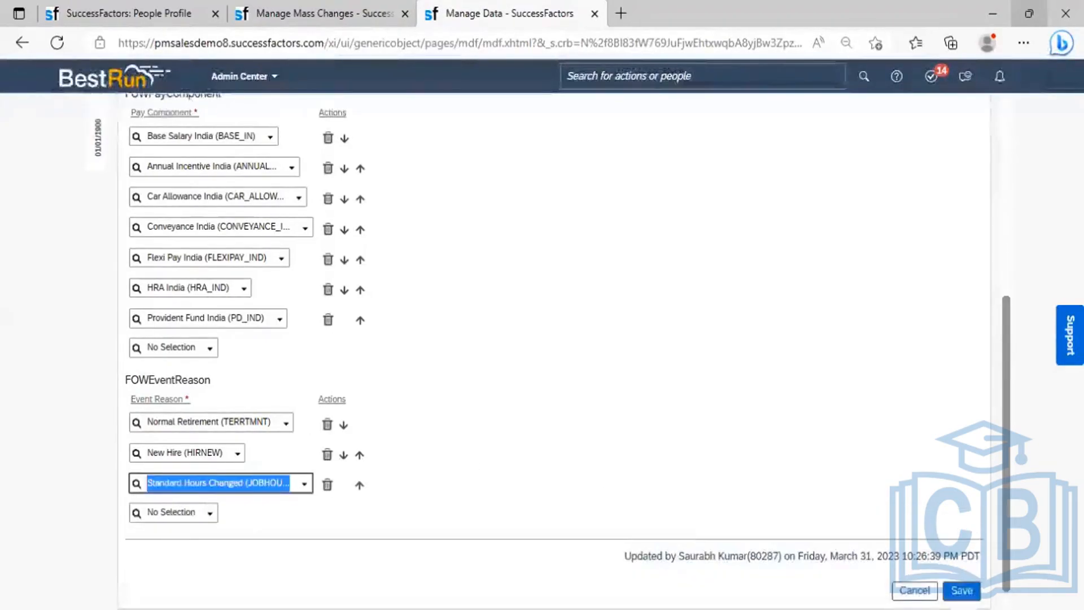
click(961, 590)
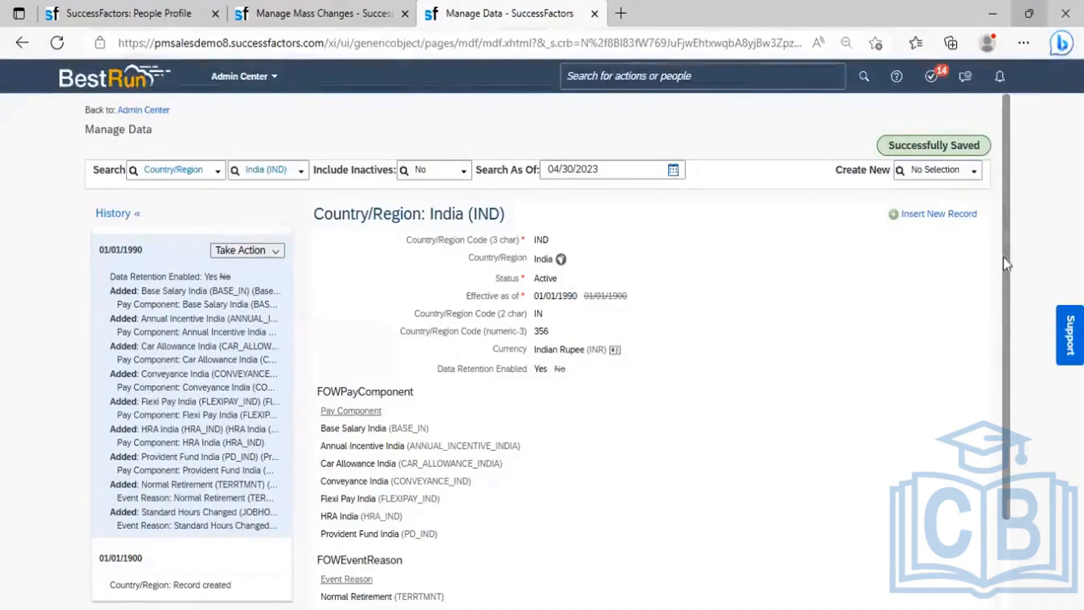
scroll(1008, 339, down, 3)
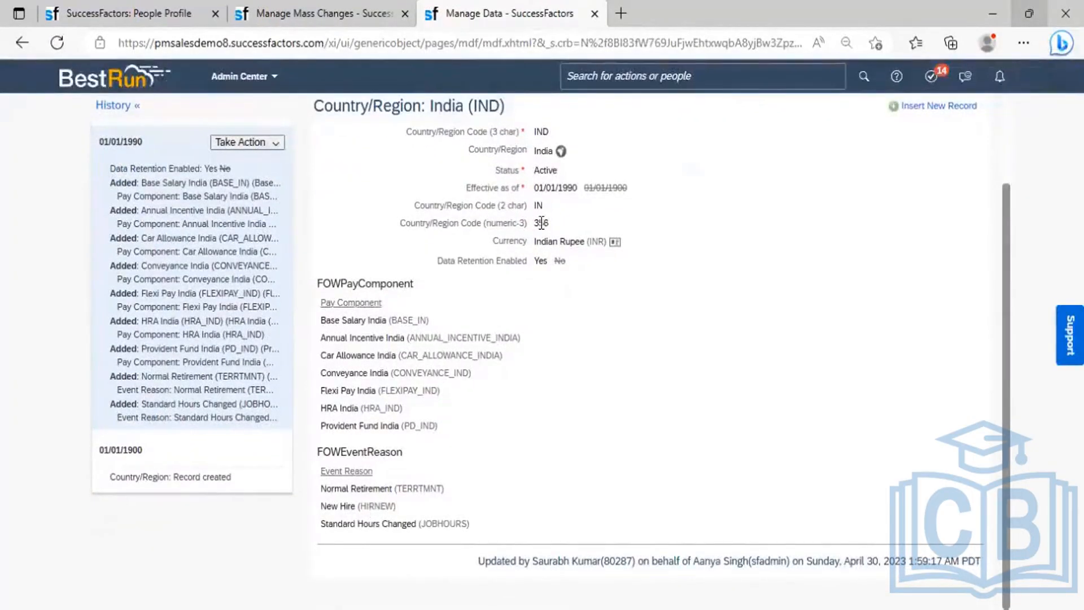
- Refresh the Std Weekly Hours mass change details, then close them to return to the list
click(310, 14)
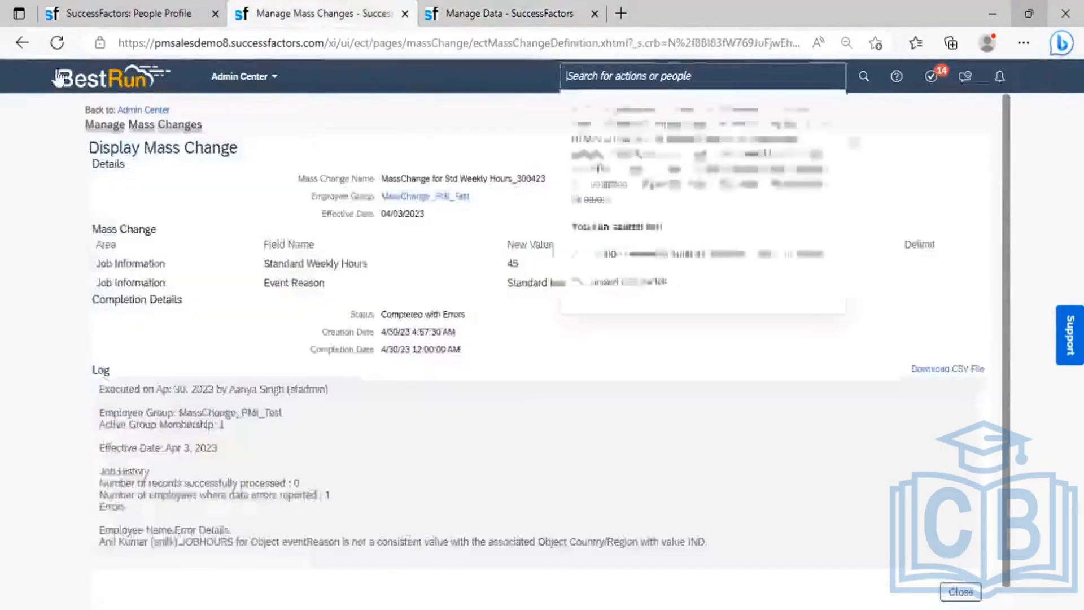
click(55, 44)
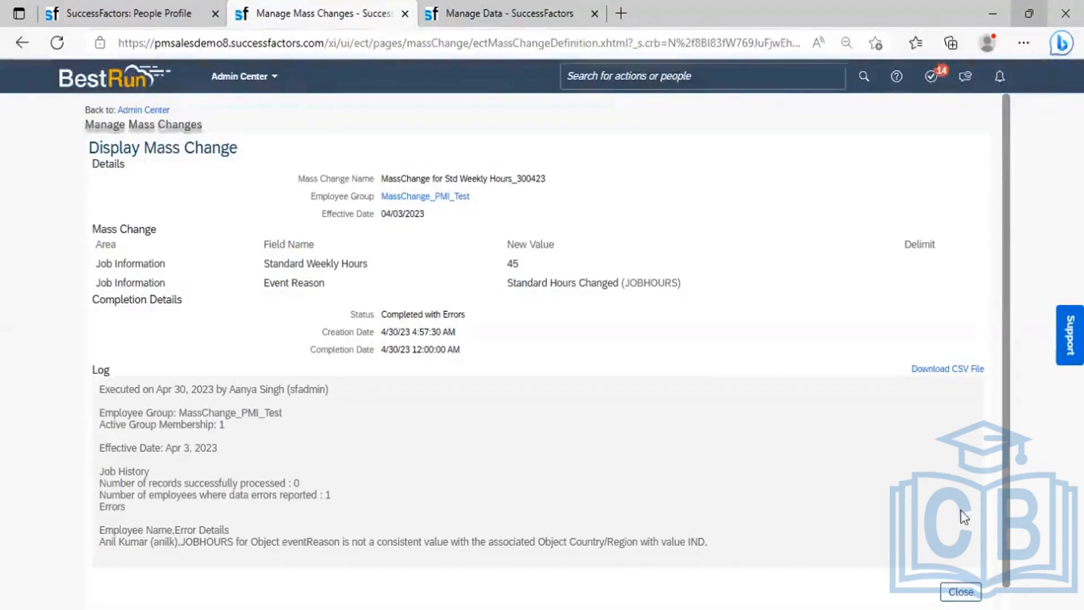
click(960, 591)
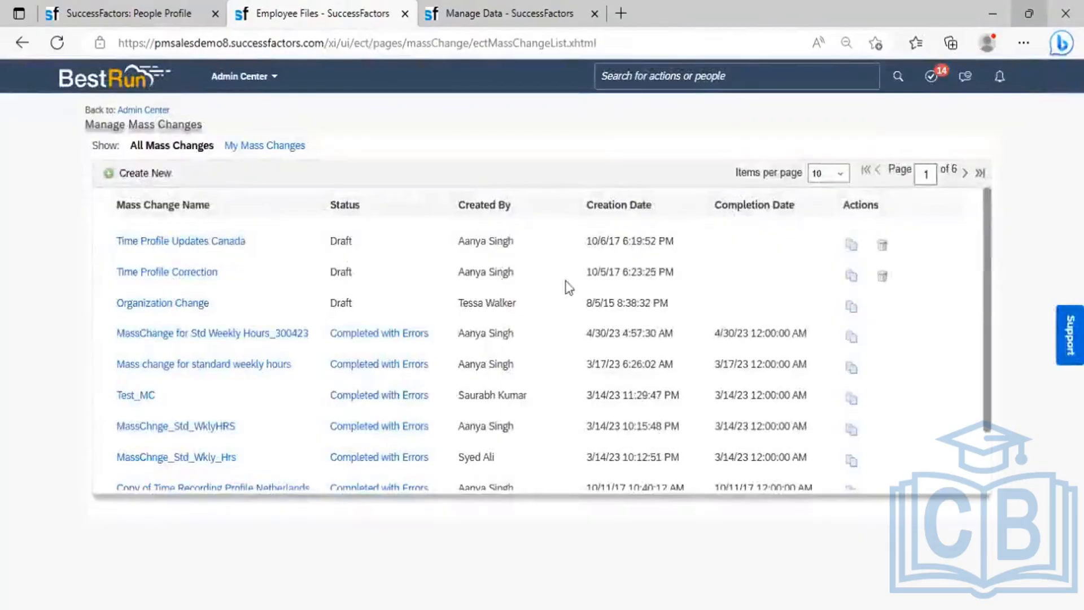
- Abandon copying the Std Weekly Hours_300423 mass change and start a new one instead
click(857, 339)
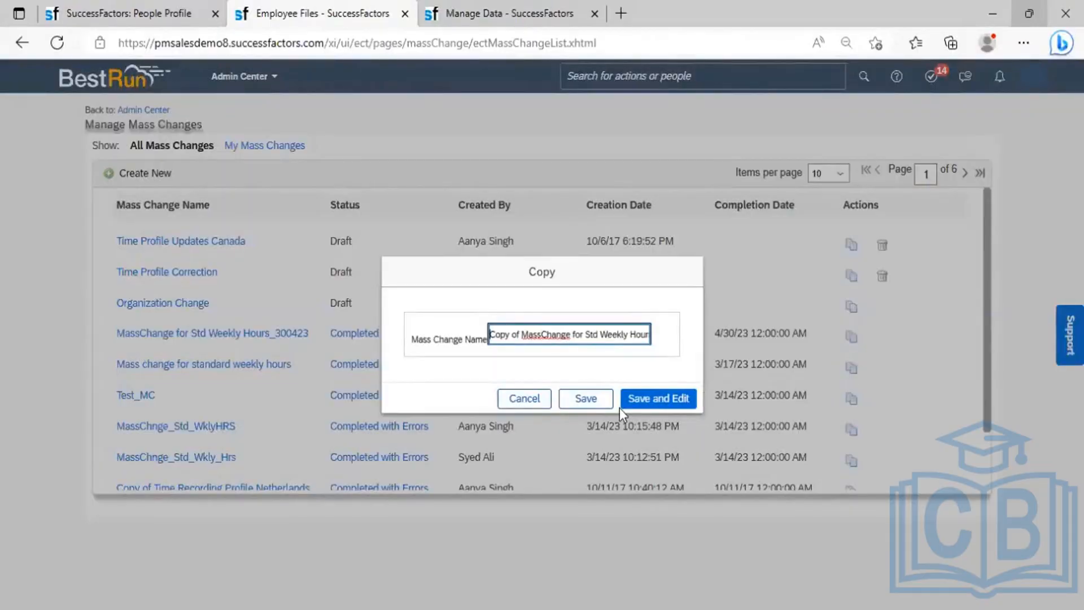
click(524, 399)
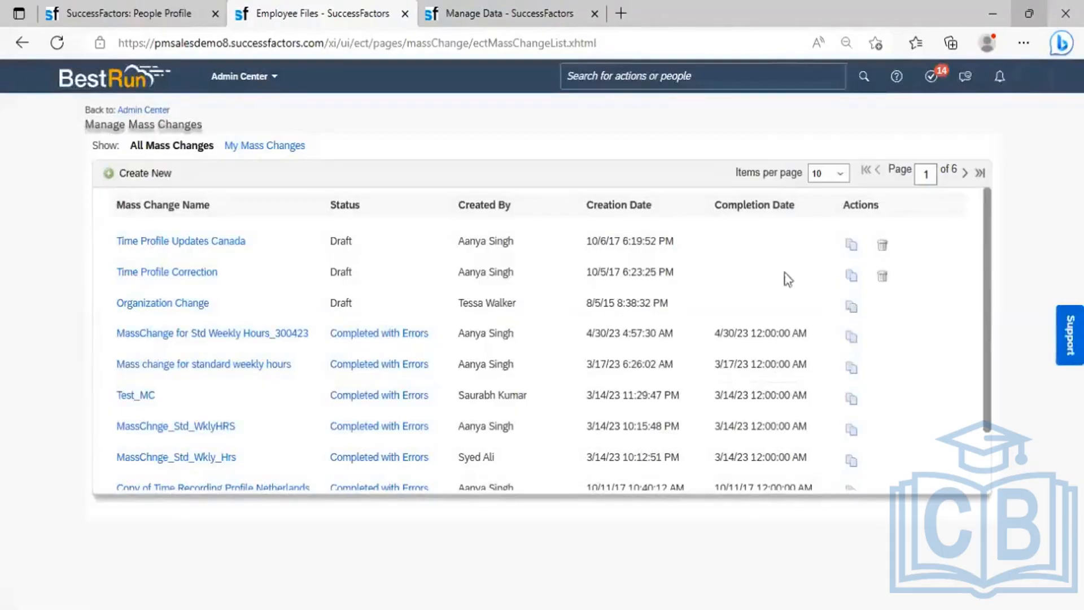
click(853, 337)
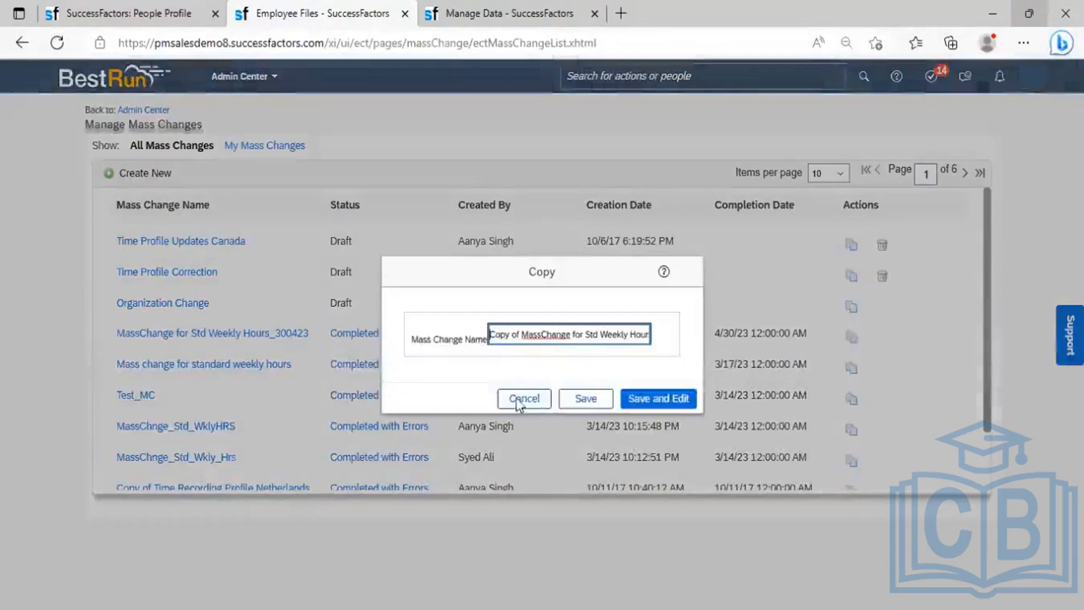
key(Escape)
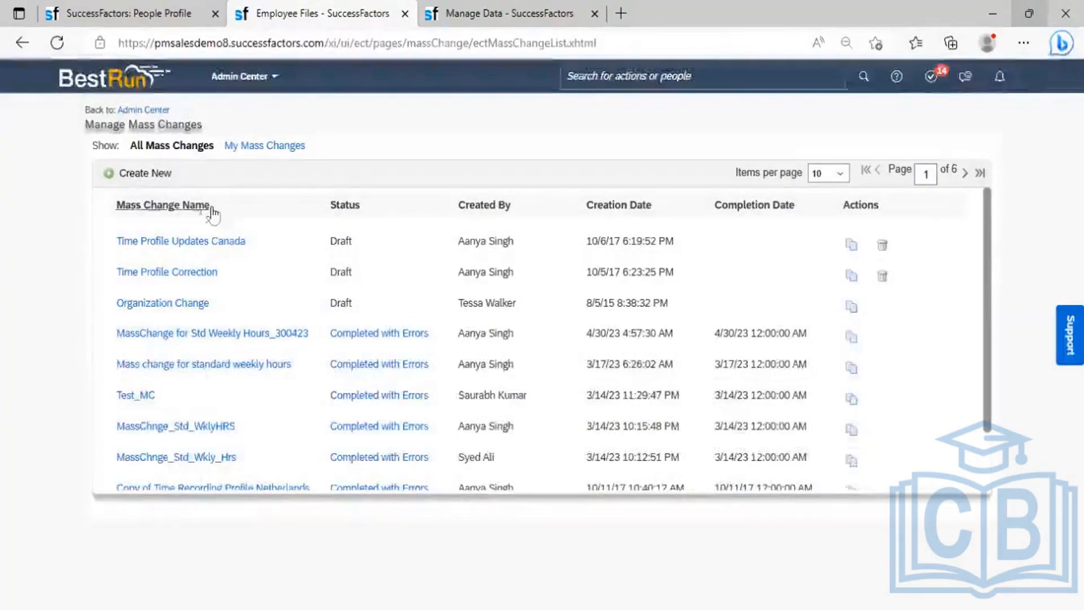
click(146, 174)
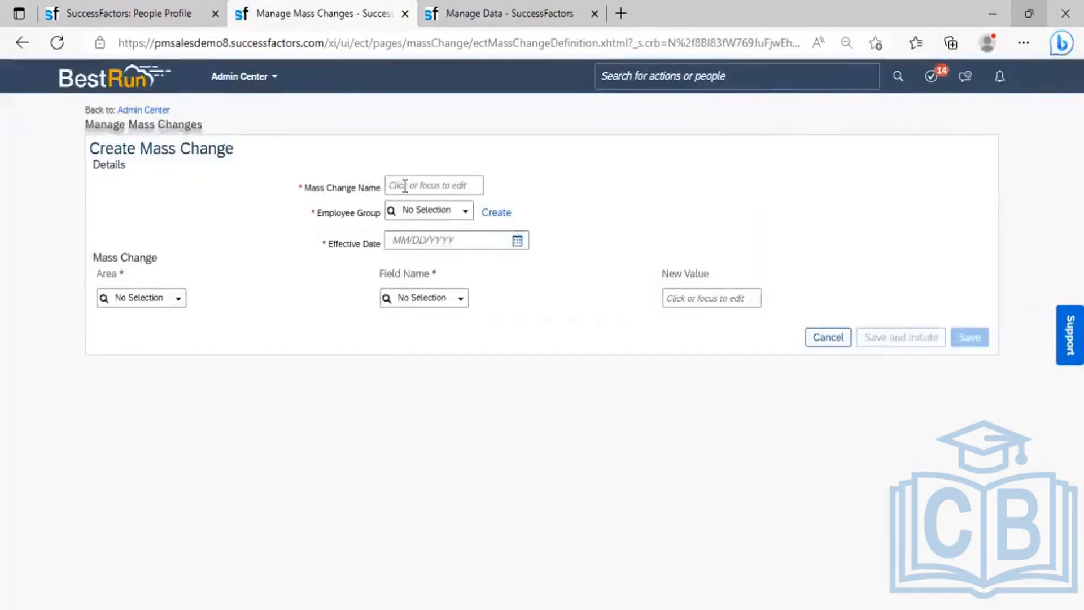
- Enter 'Mass Change_300423_Std_Weekly_Hrs' in the Mass Change Name field
click(405, 186)
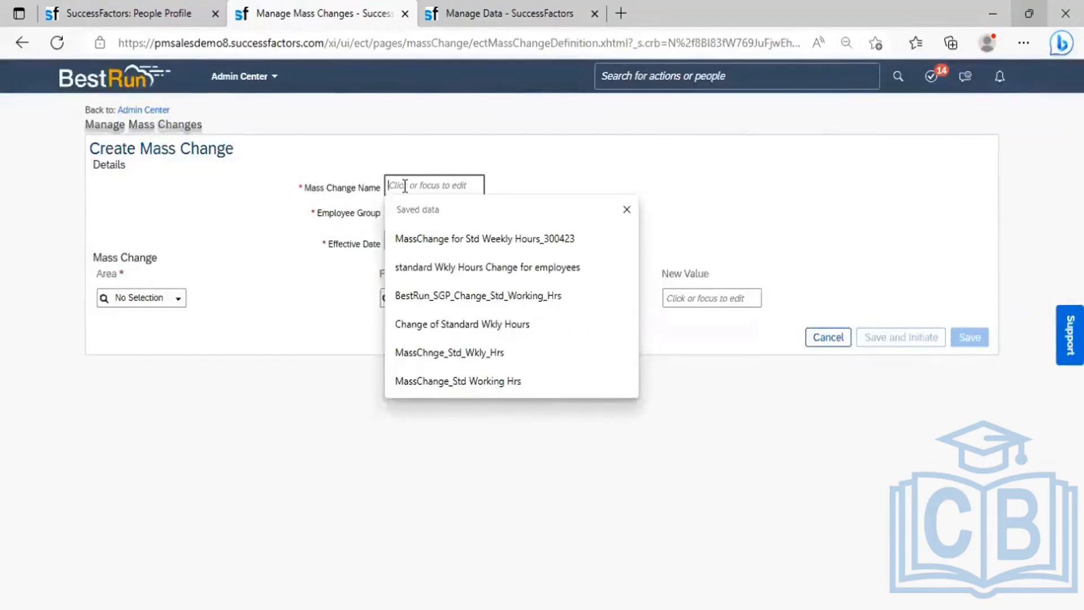
text(Mas)
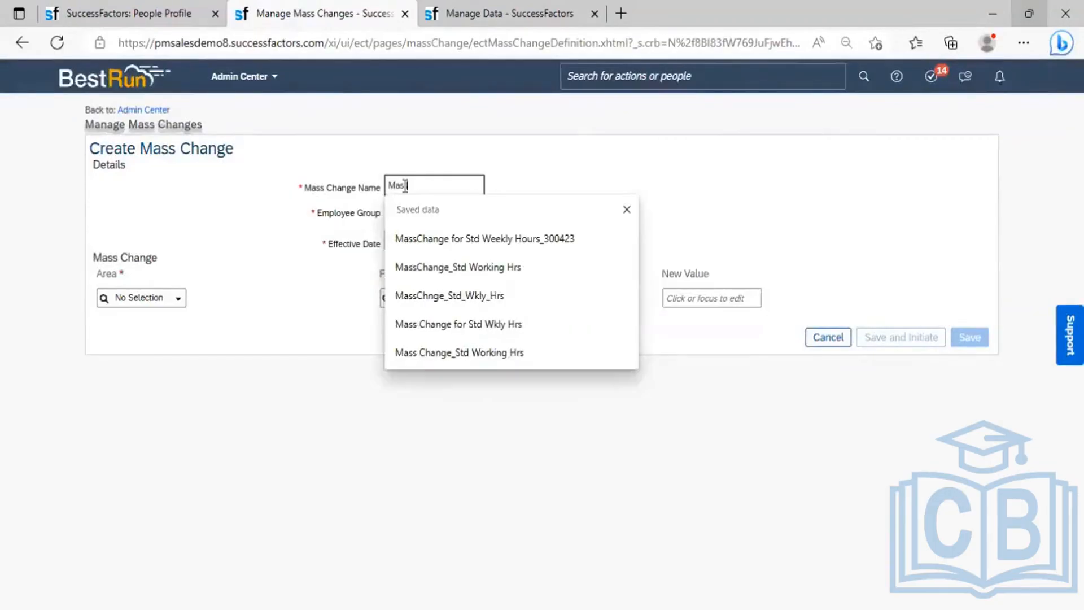
text(s Char)
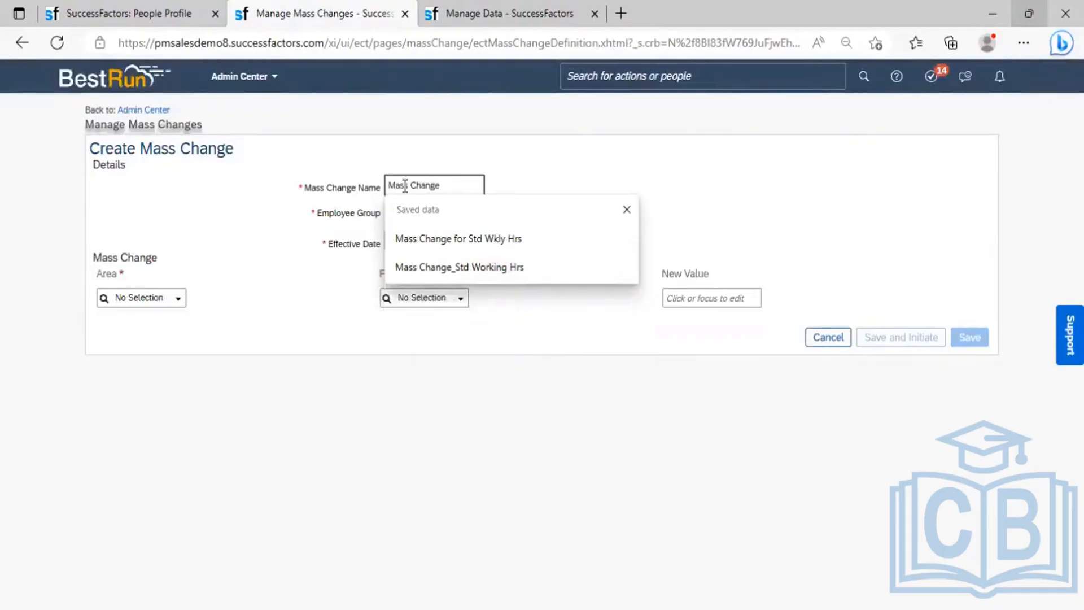
text(ge_300423)
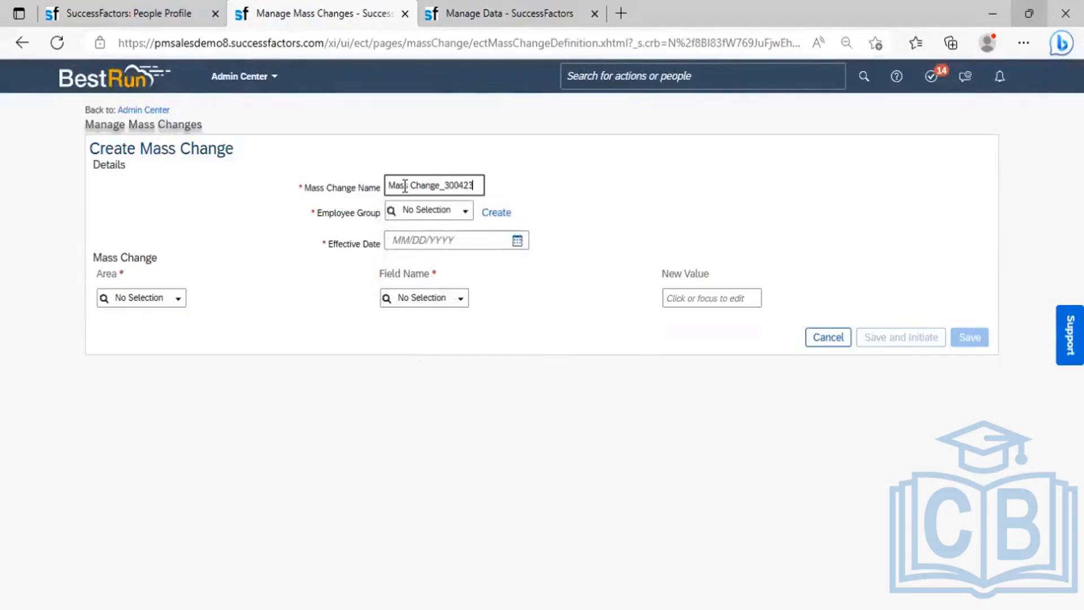
text(_Std)
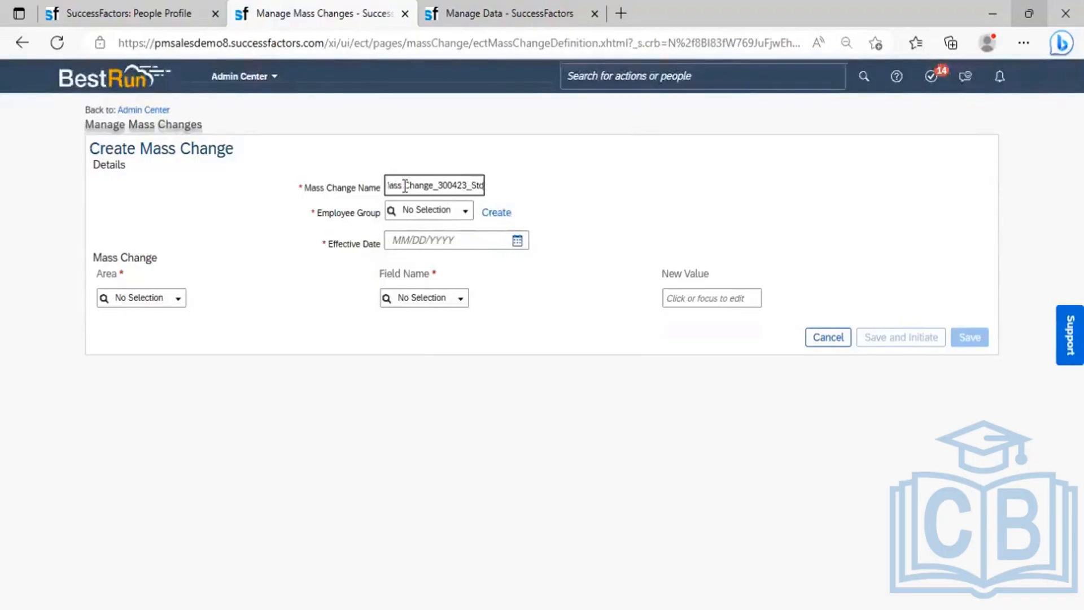
text(_W)
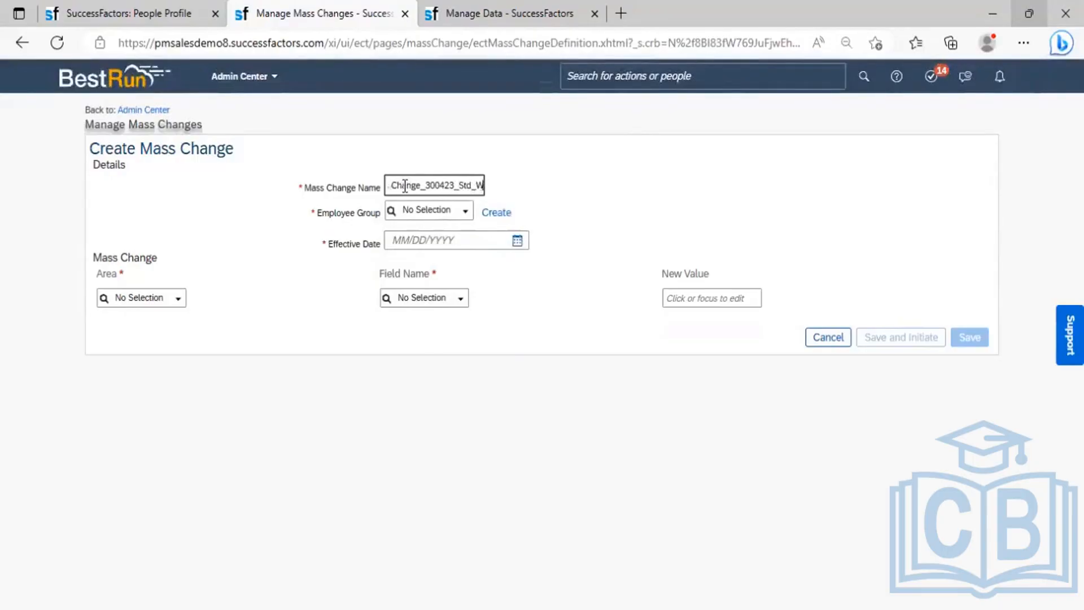
text(eekly)
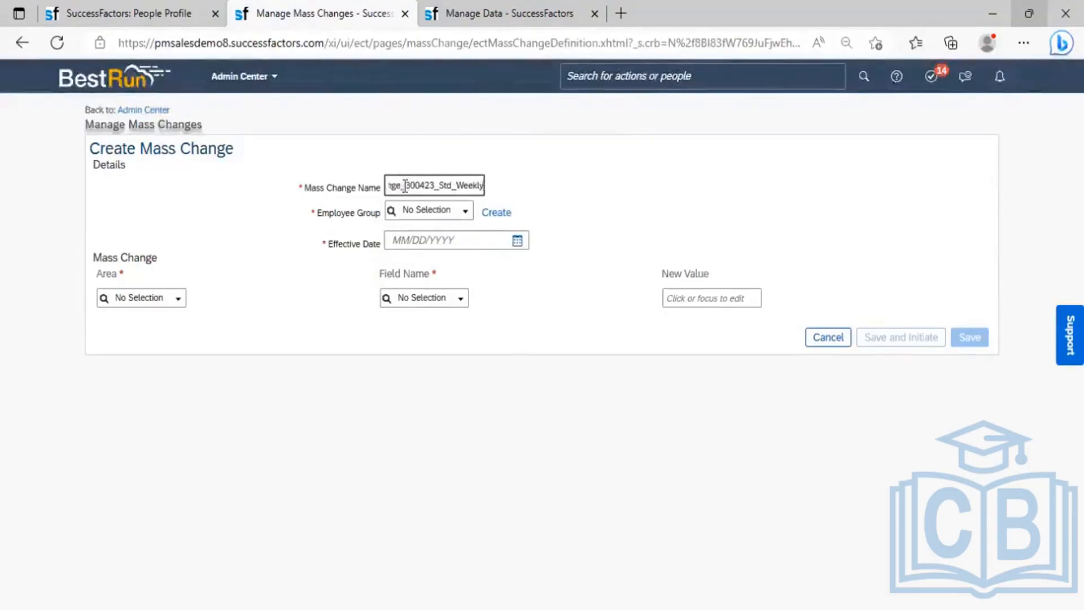
text(_Hrs)
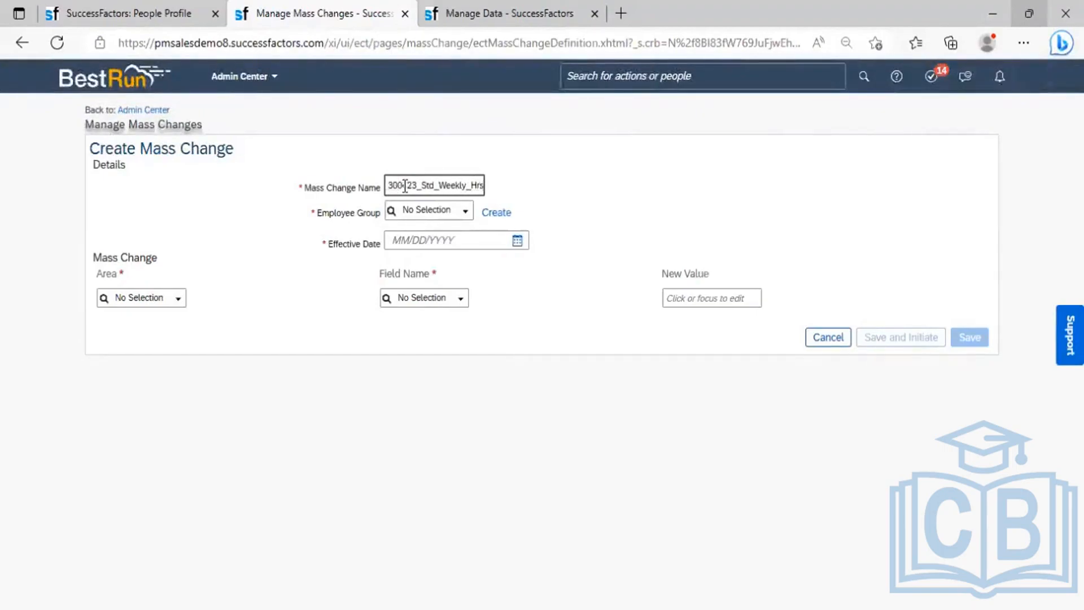
- Set employee group MassChange_PMI_Test, effective date 04/03/2023 and area Job Information
click(464, 217)
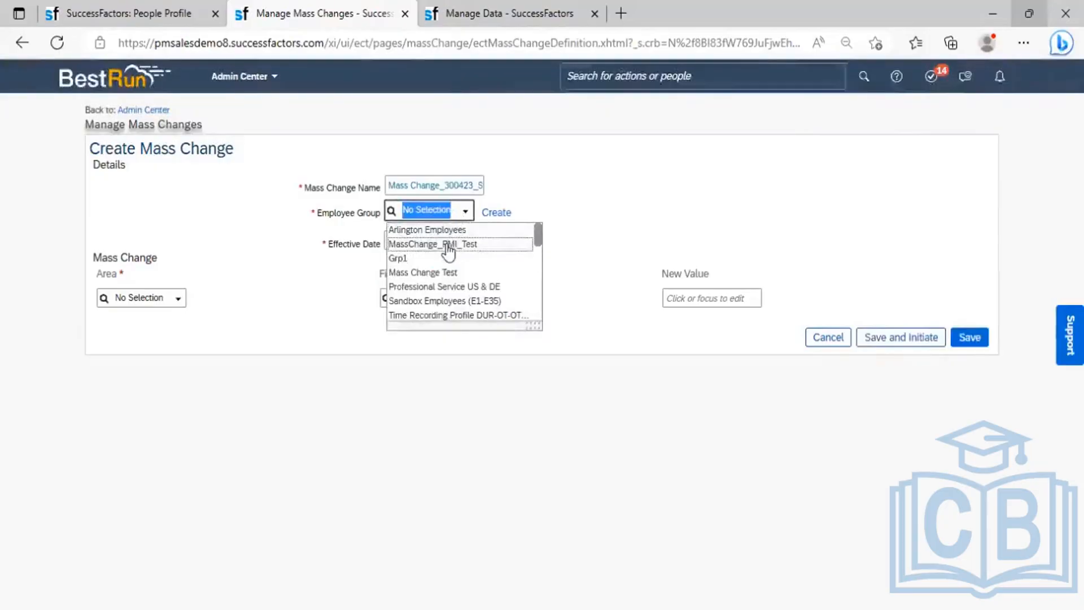
click(455, 243)
click(517, 240)
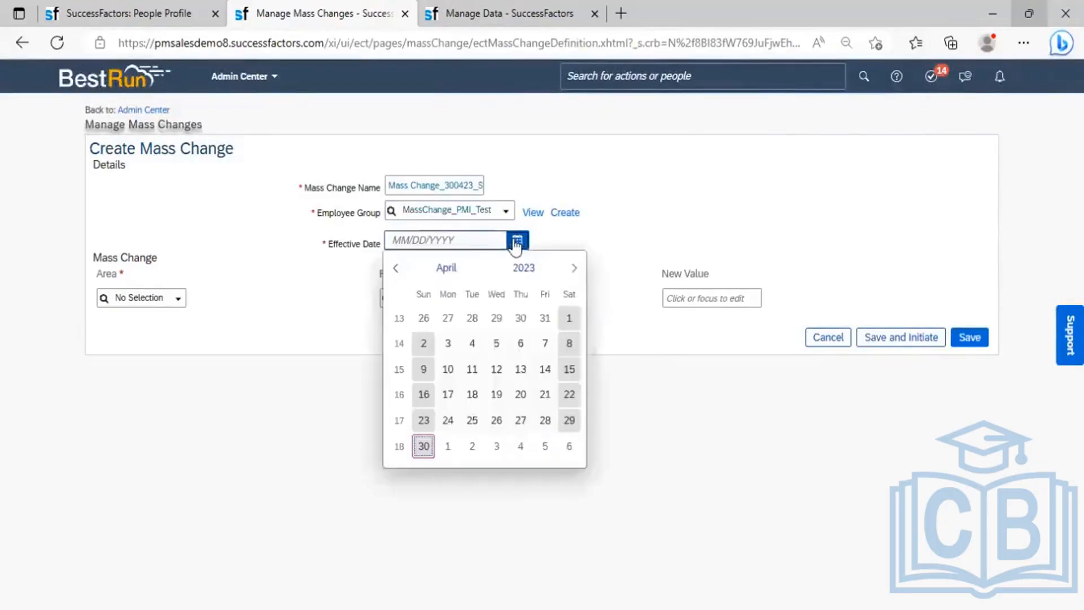
click(448, 342)
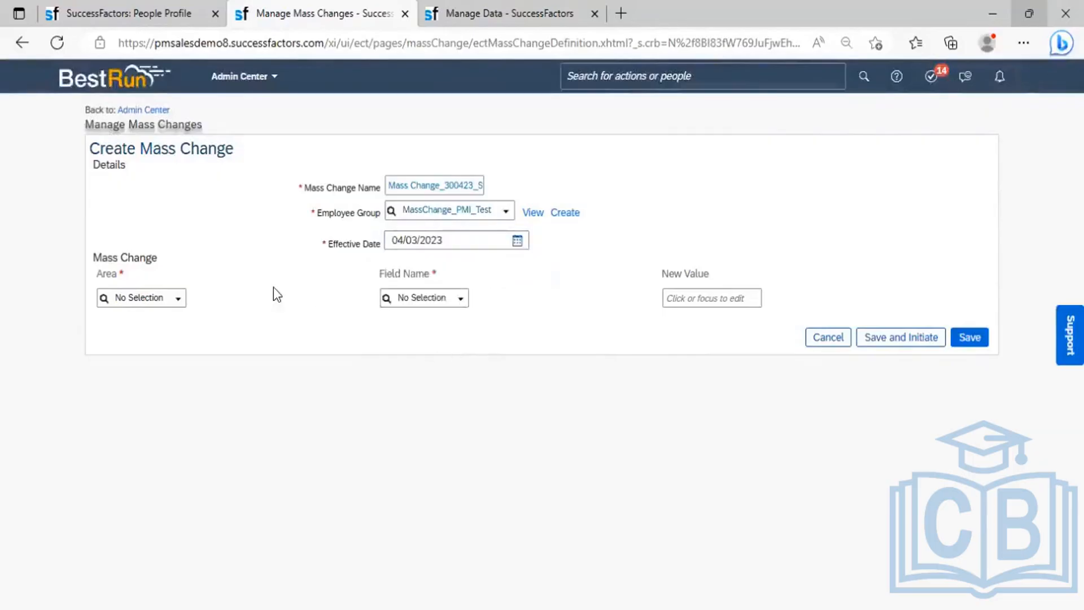
click(182, 303)
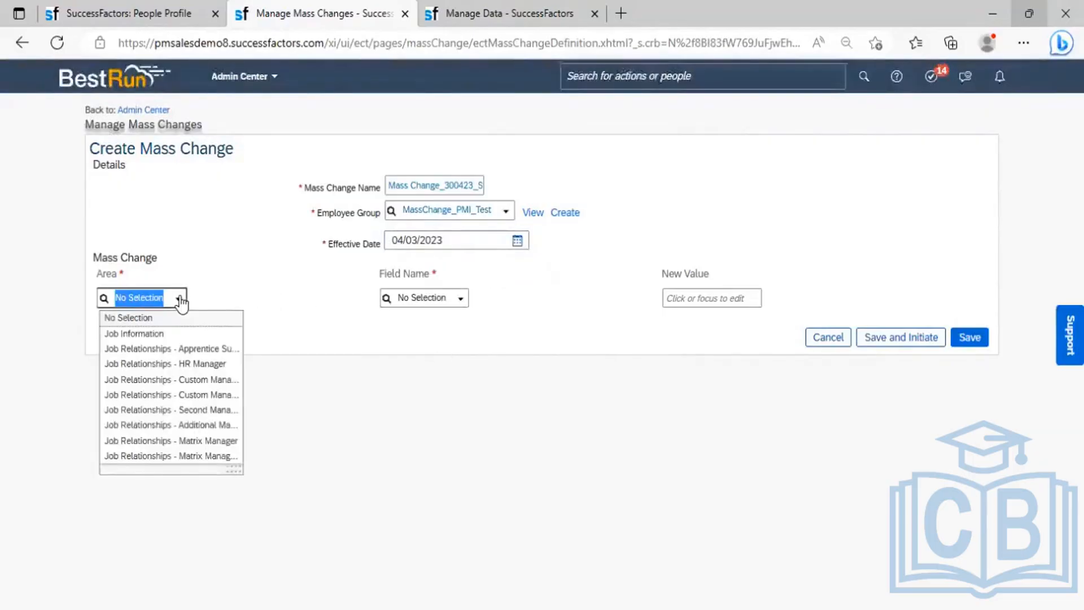
click(151, 333)
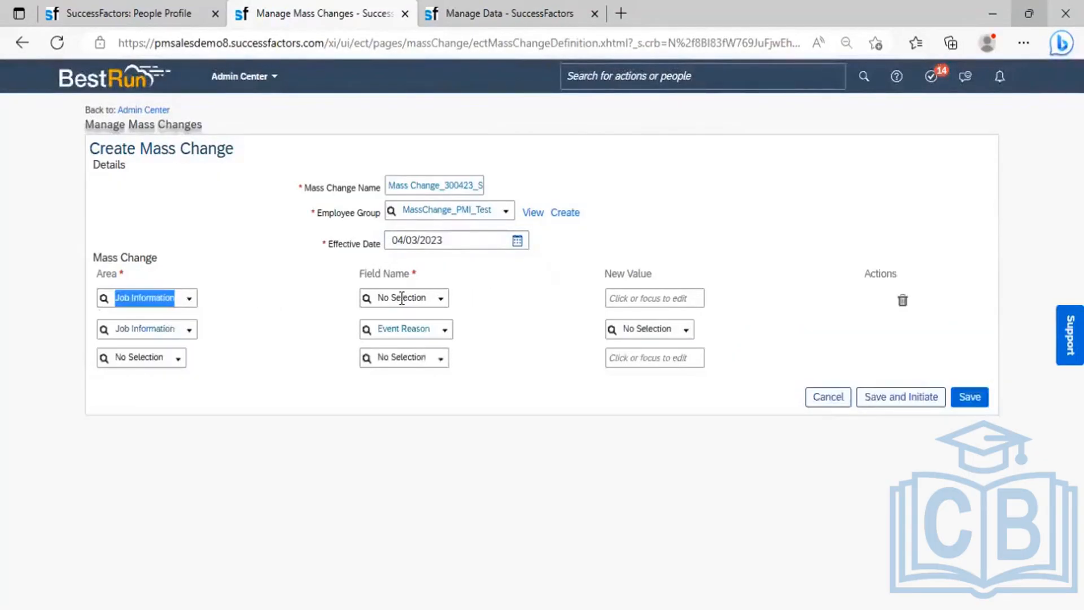
- Choose the Standard Weekly Hours field and set its new value to 45
click(442, 299)
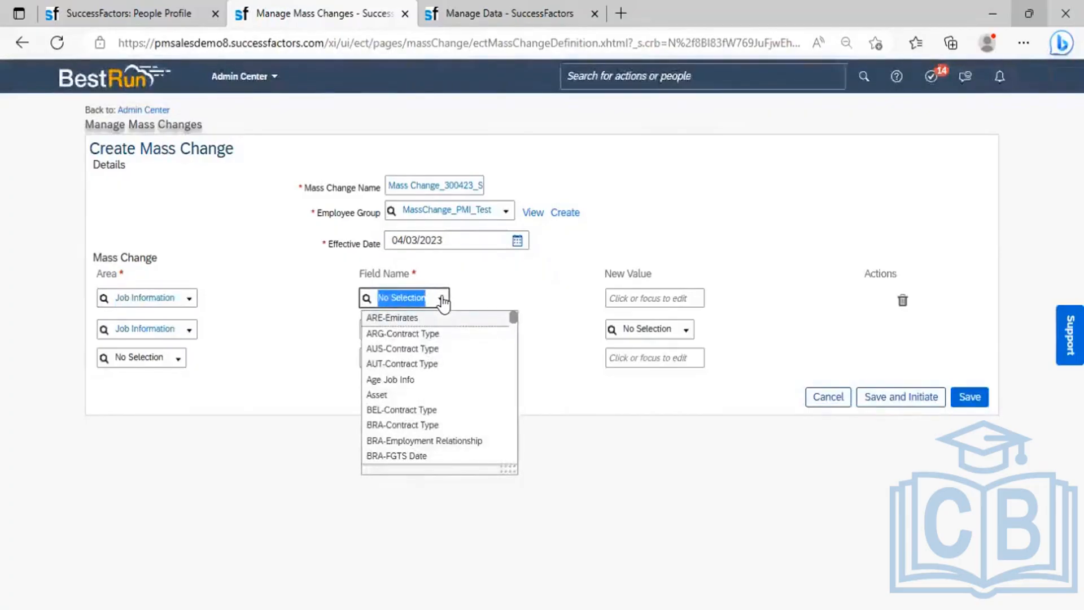
text(stand)
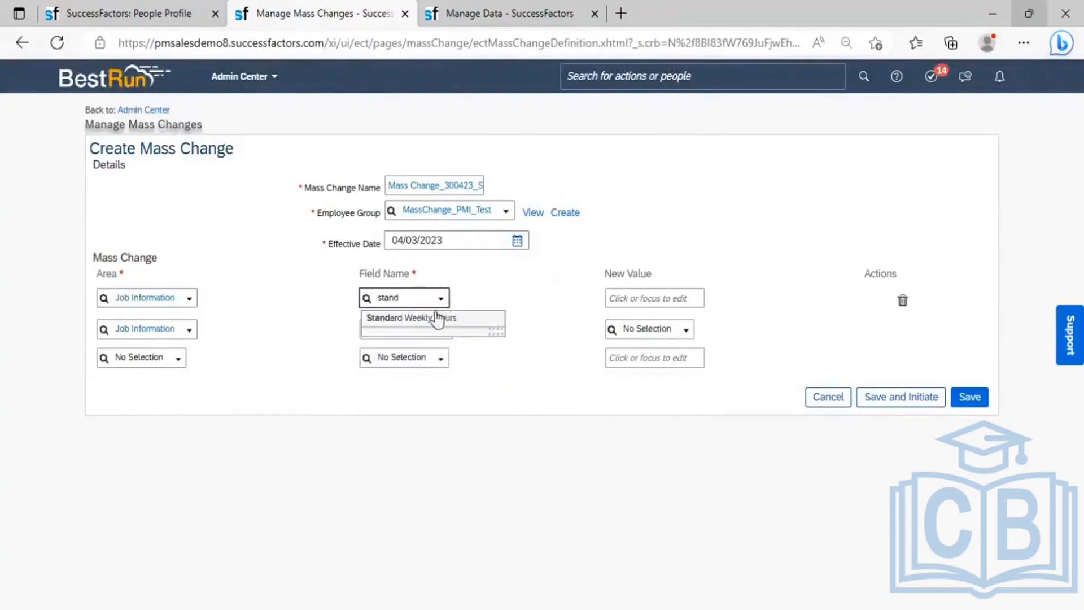
click(435, 317)
click(663, 298)
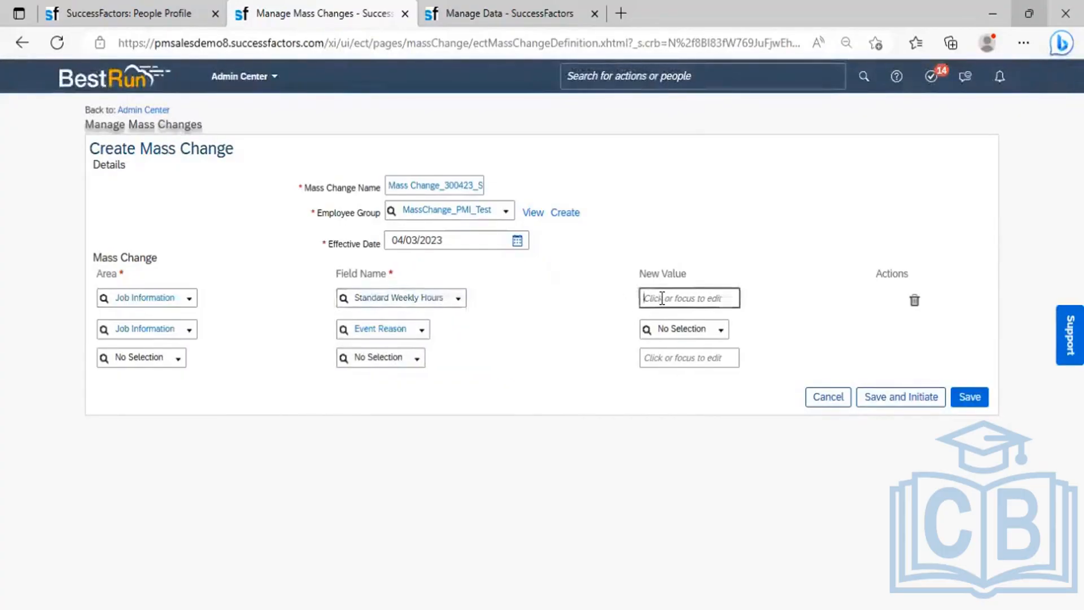
text(45)
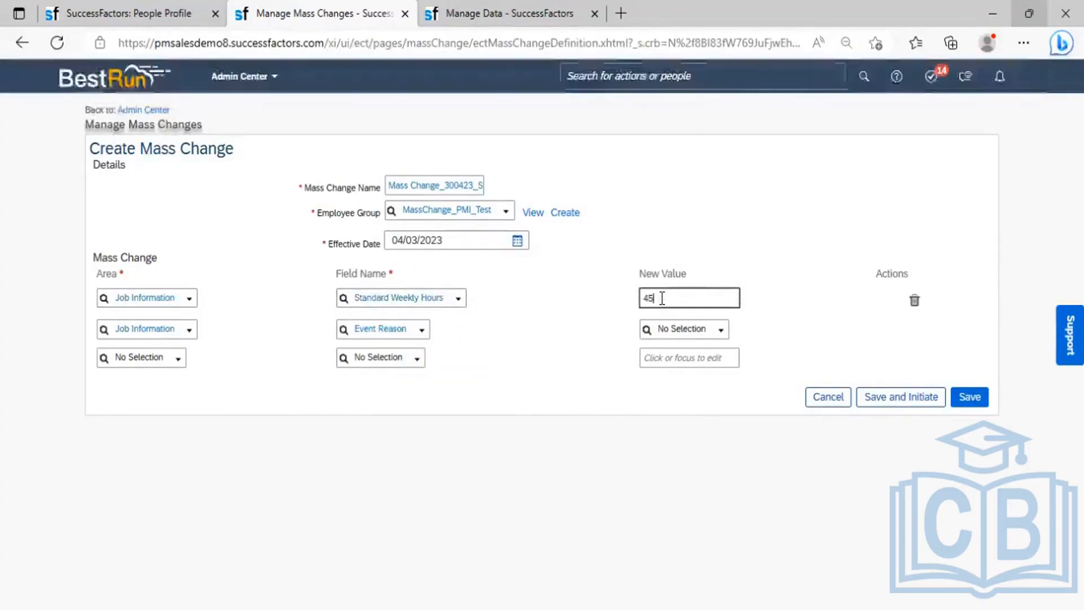
- Set event reason Standard Hours Changed, then save and initiate for one employee
click(700, 330)
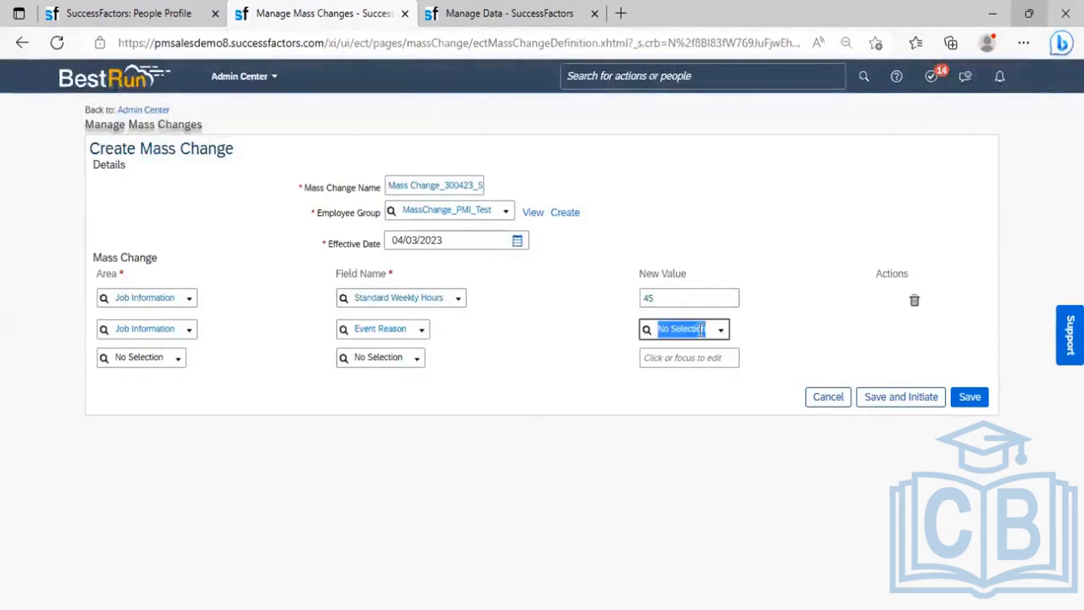
text(hours)
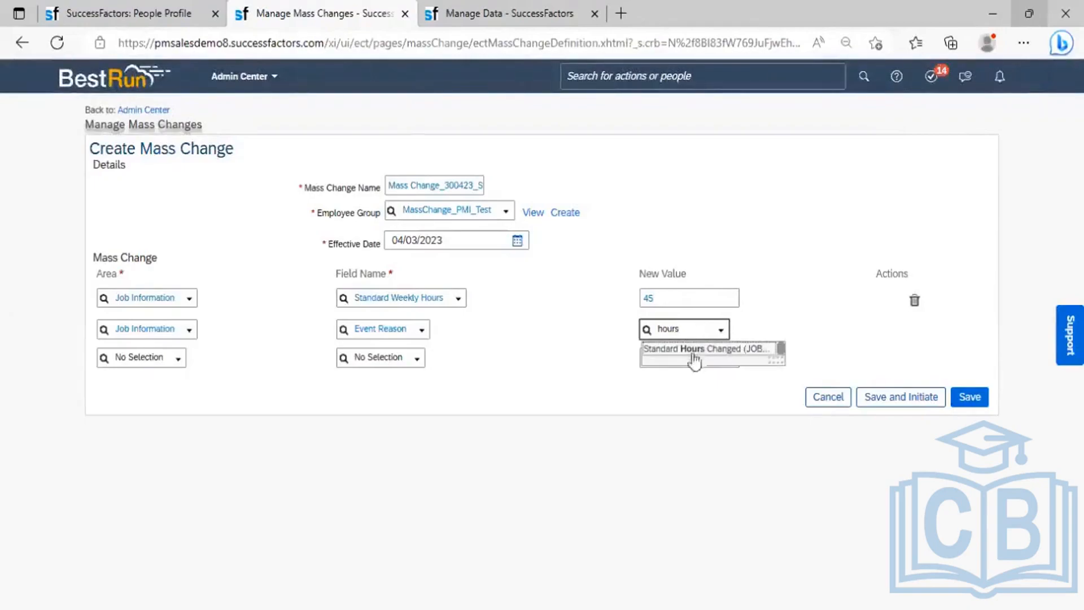
click(693, 354)
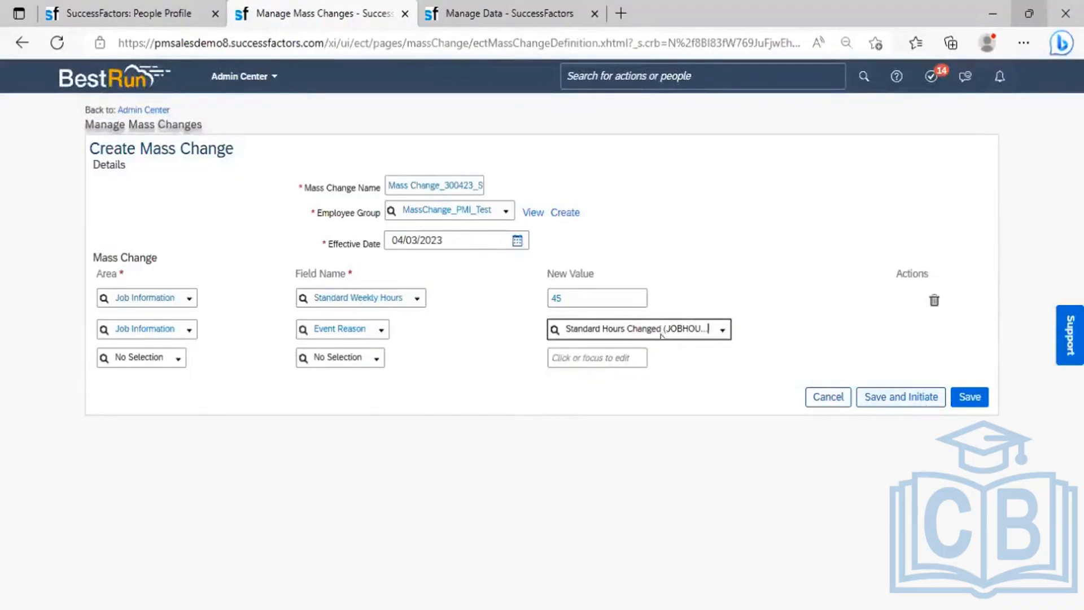
click(922, 396)
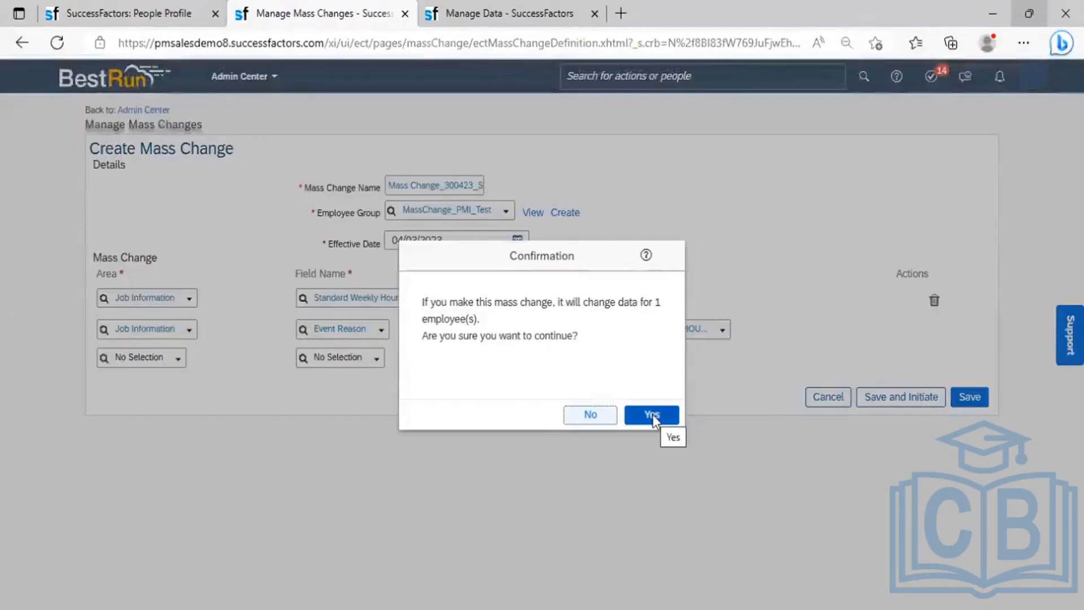
click(653, 415)
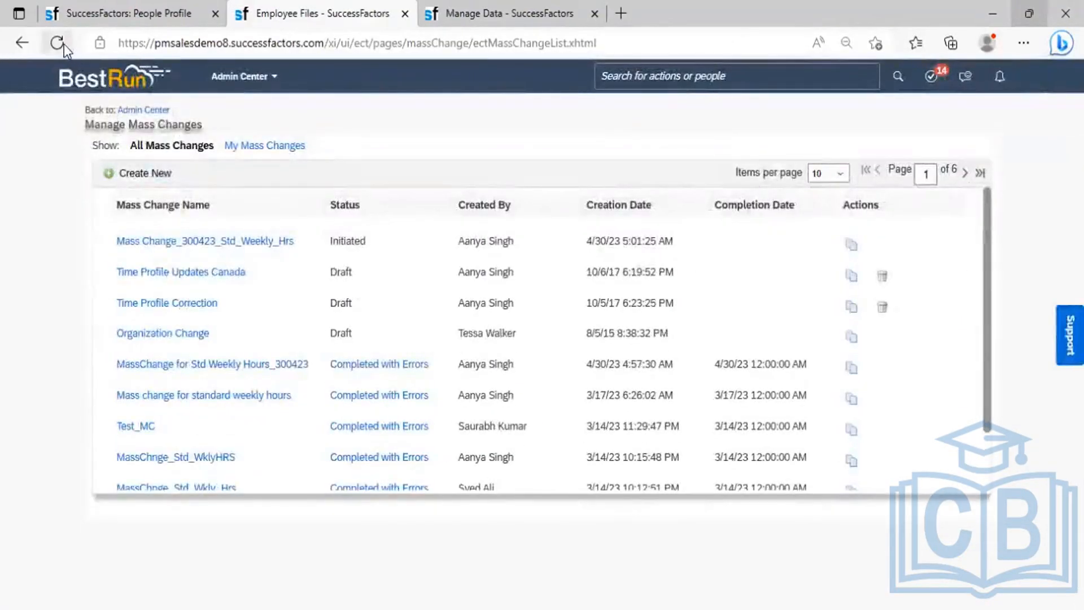
- Refresh the mass changes list twice, show 100 items per page, and scroll to Mass Change_300423_Std_Weekly_Hrs
click(56, 43)
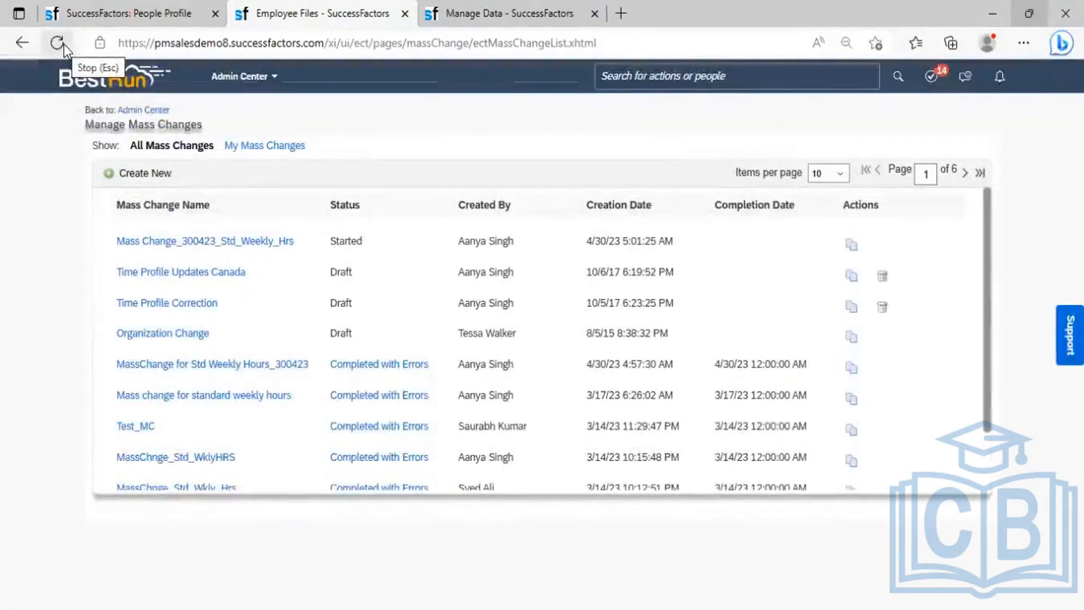
click(63, 44)
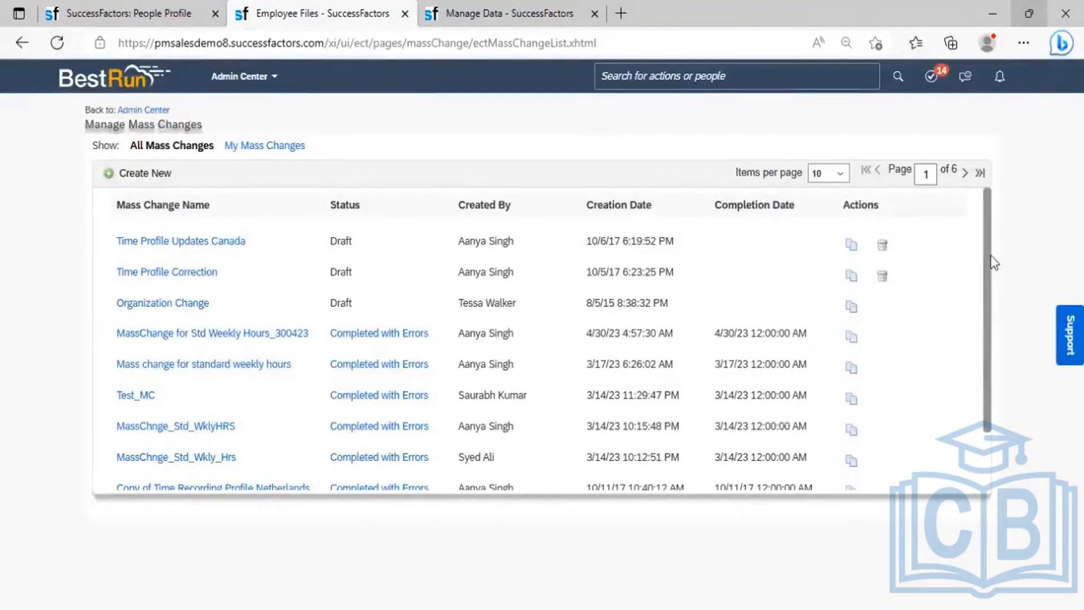
click(841, 175)
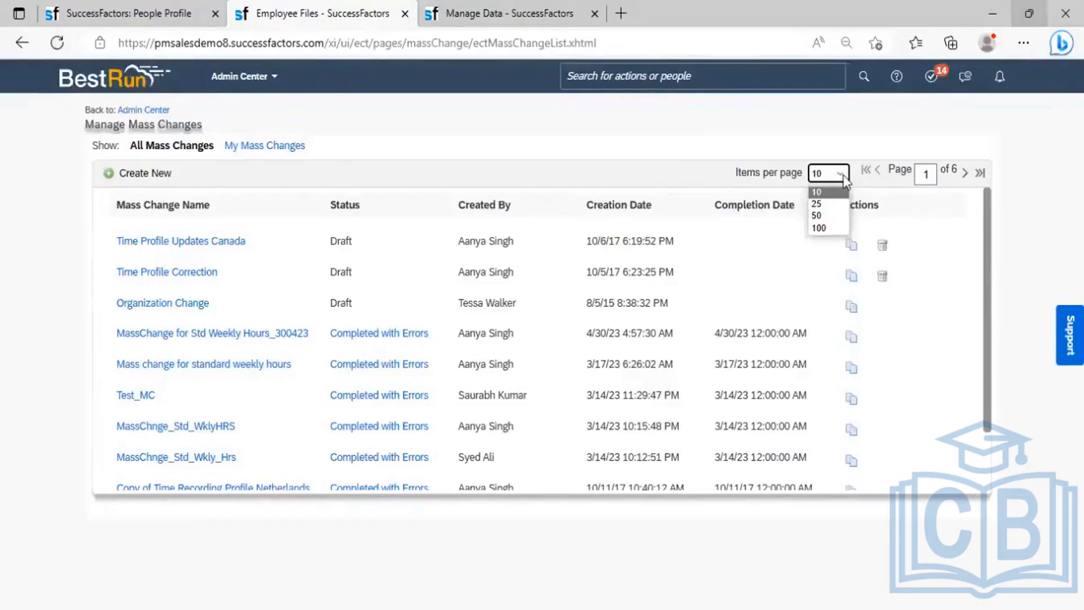
click(827, 229)
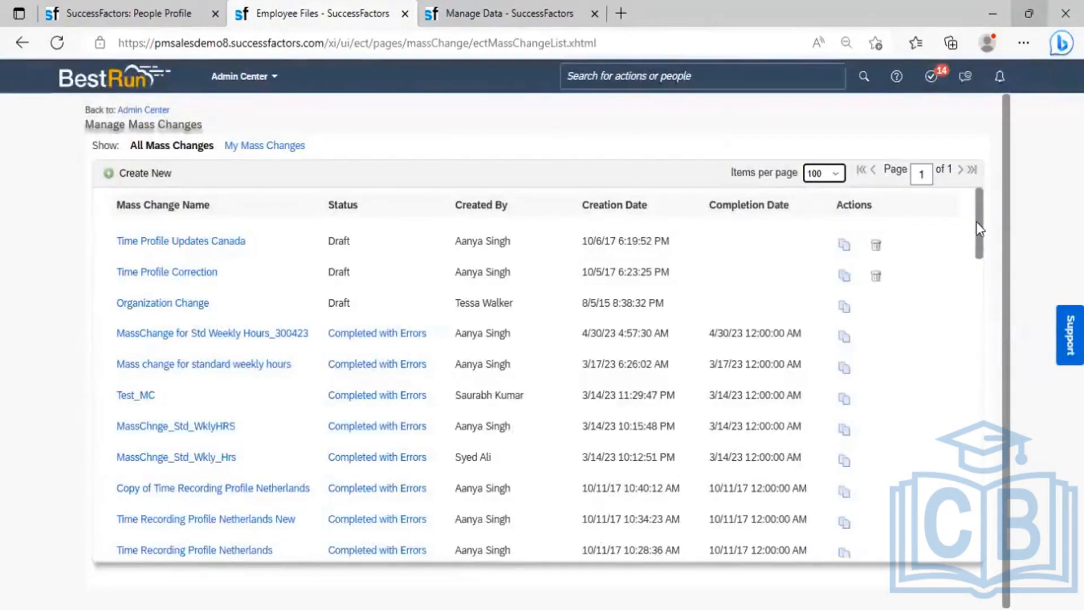
drag(979, 228, 984, 411)
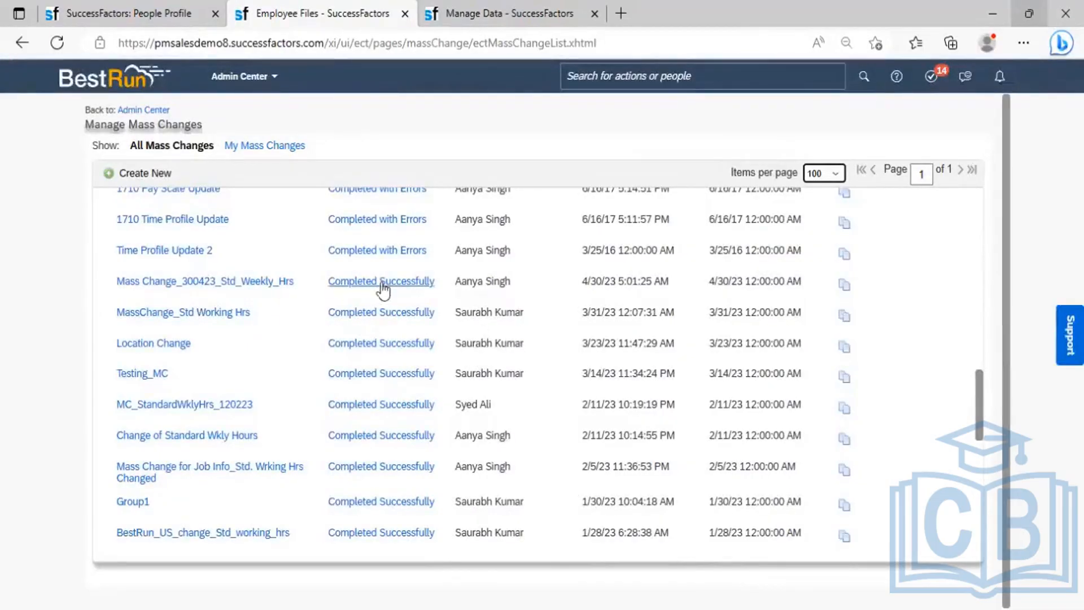
click(233, 283)
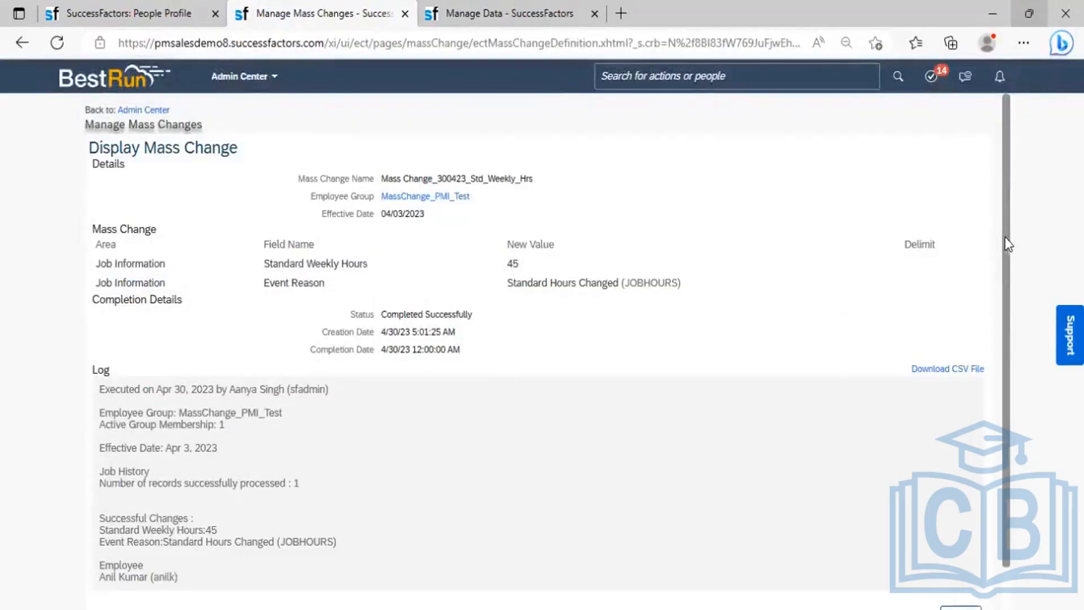
drag(1007, 247, 1014, 285)
scroll(486, 353, down, 1)
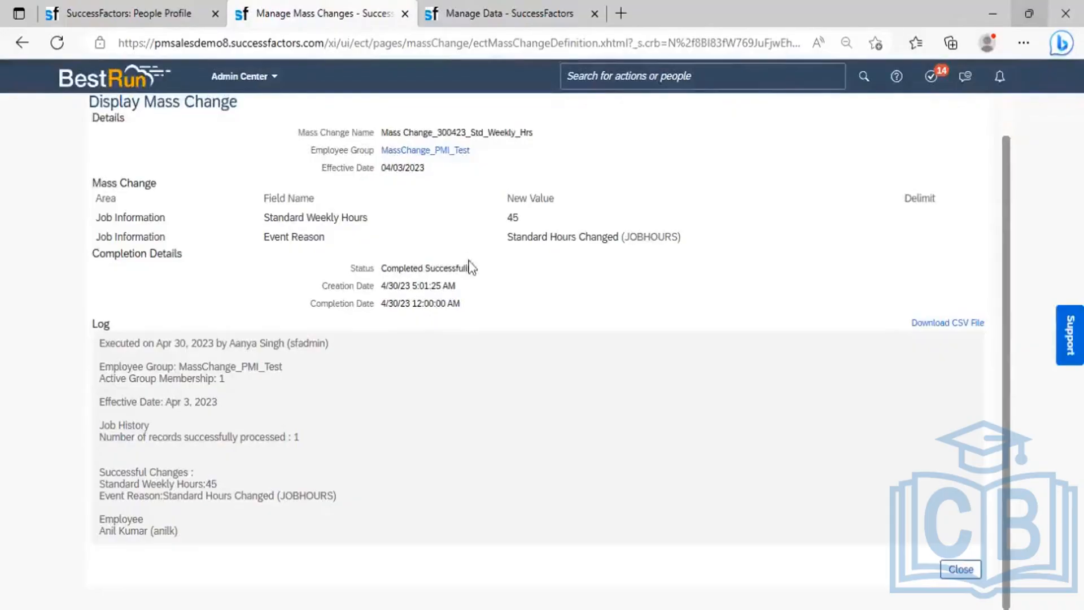
drag(472, 269, 380, 266)
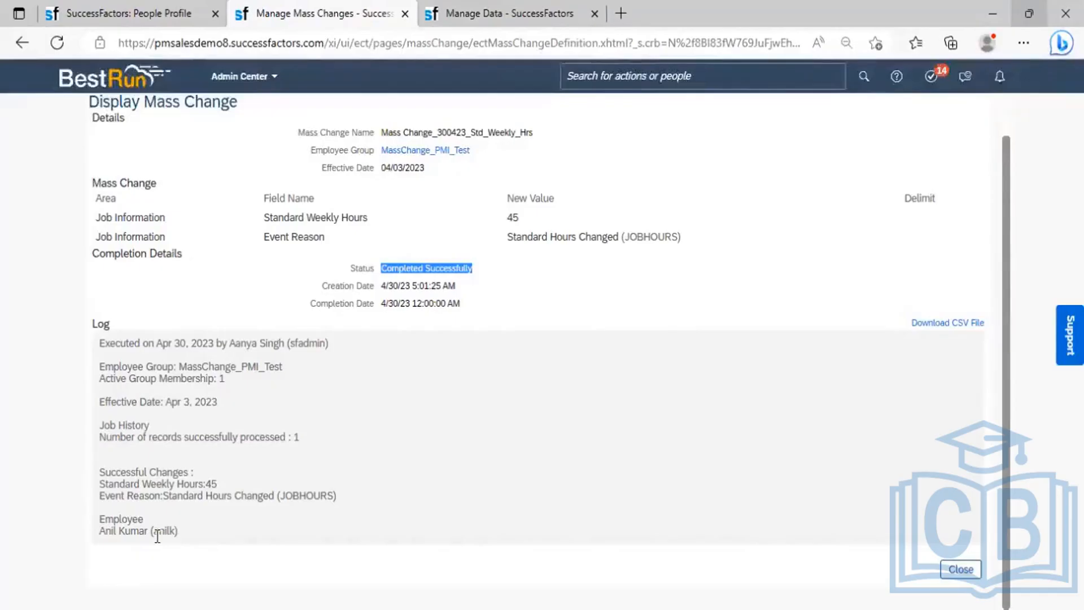
click(964, 570)
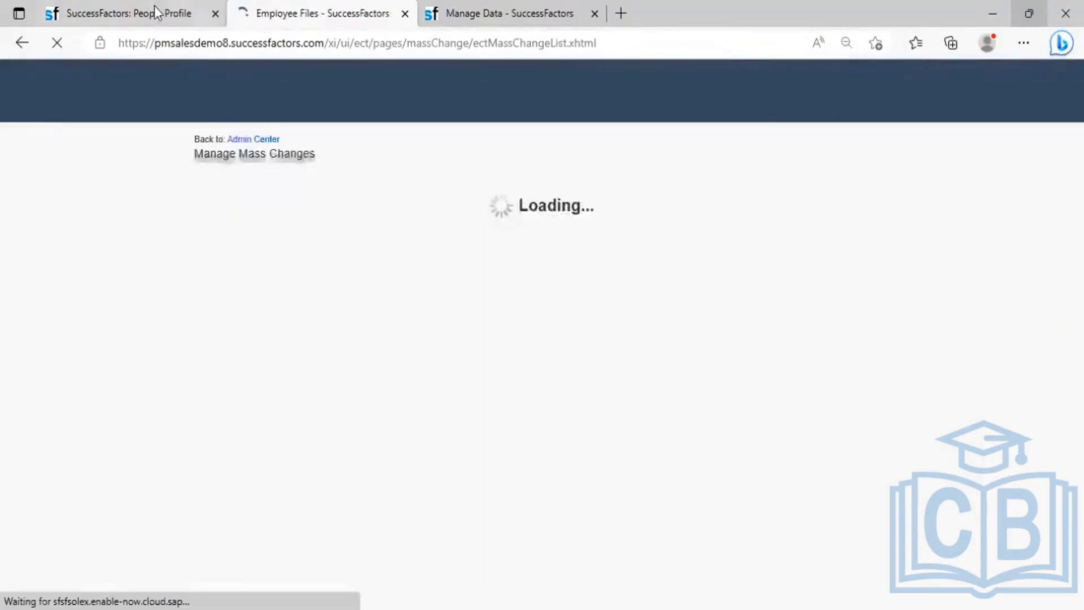
- Reload the employee profile and open the Apr 03, 2023 Job Information history record (40 to 45 hours)
click(154, 7)
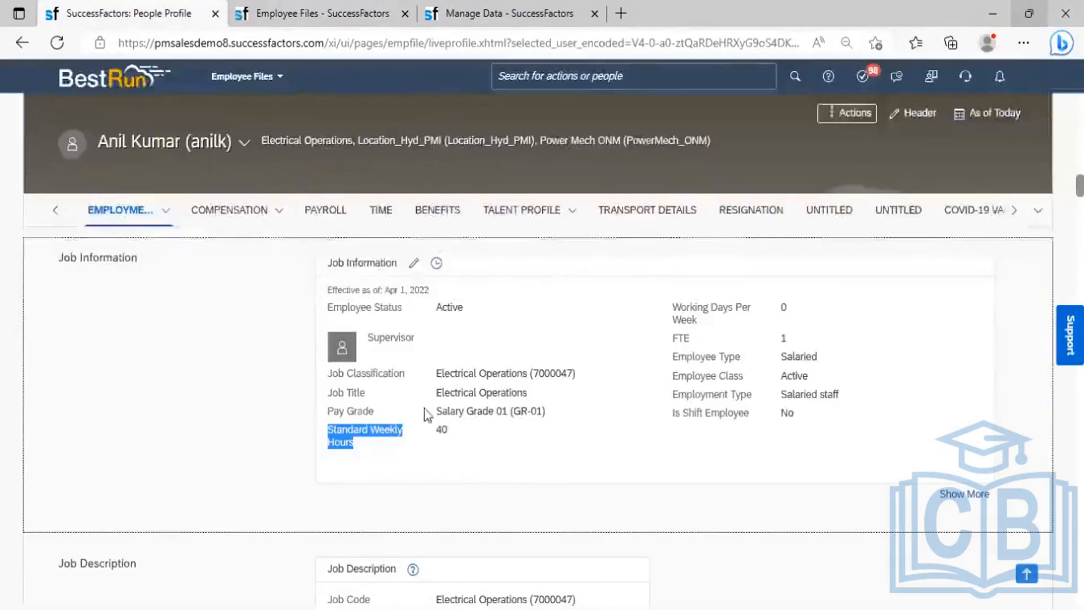
click(56, 43)
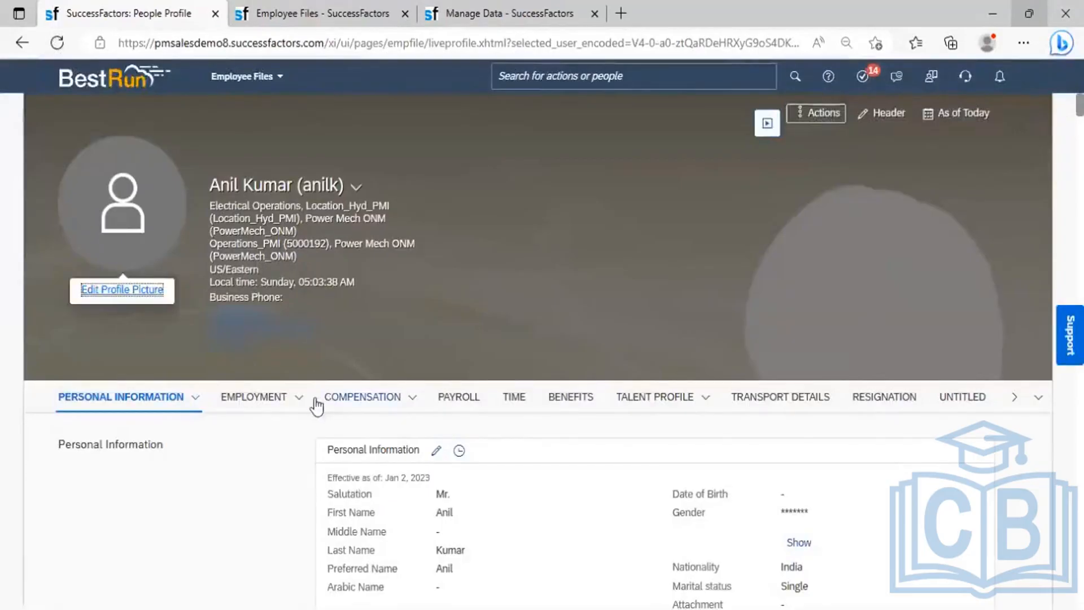
mouse_move(297, 405)
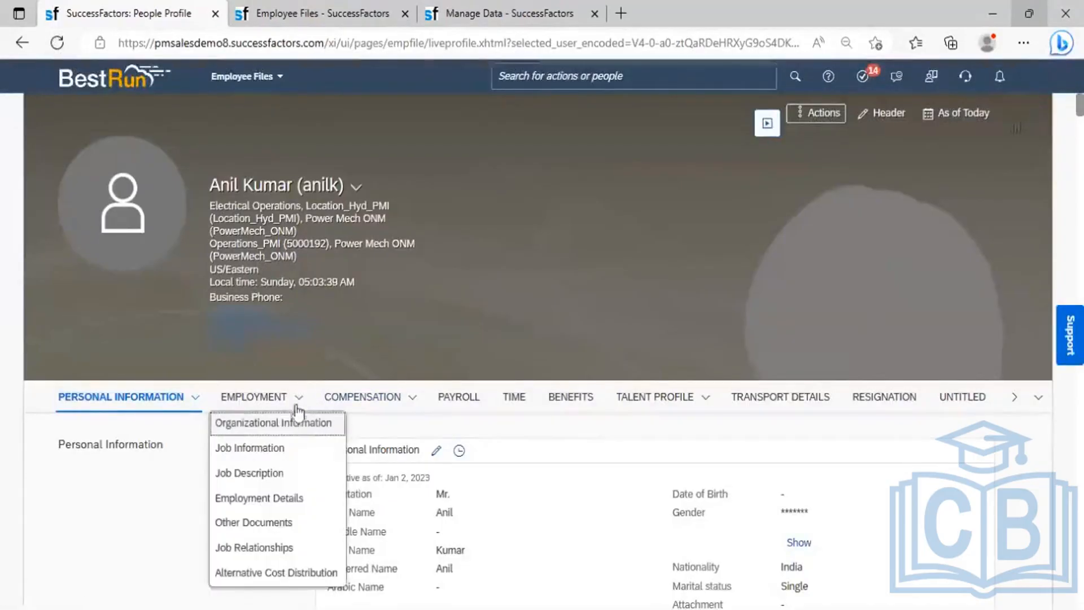
click(273, 451)
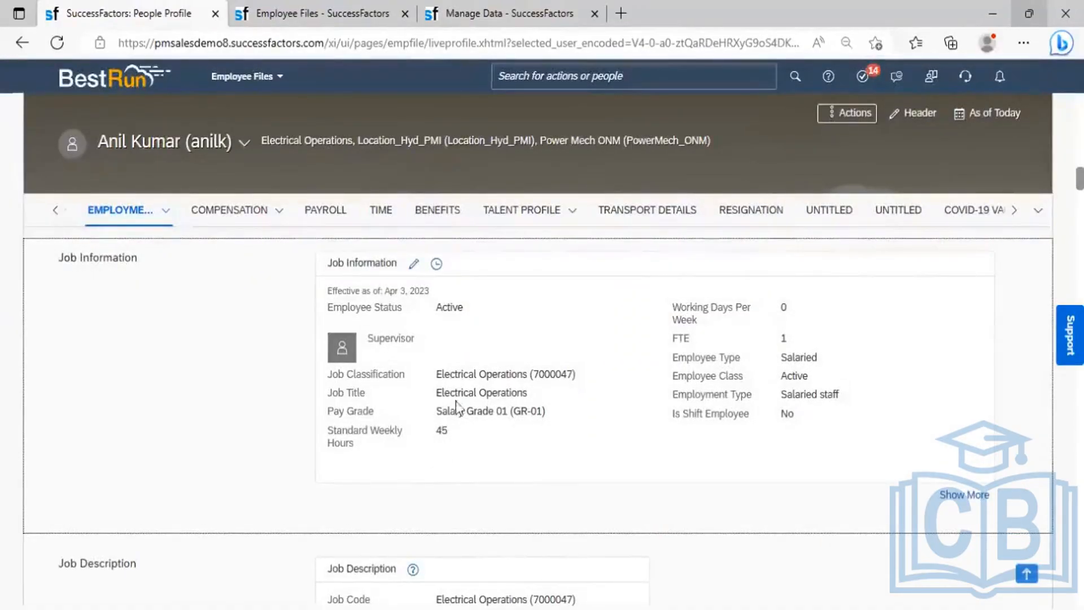
click(436, 263)
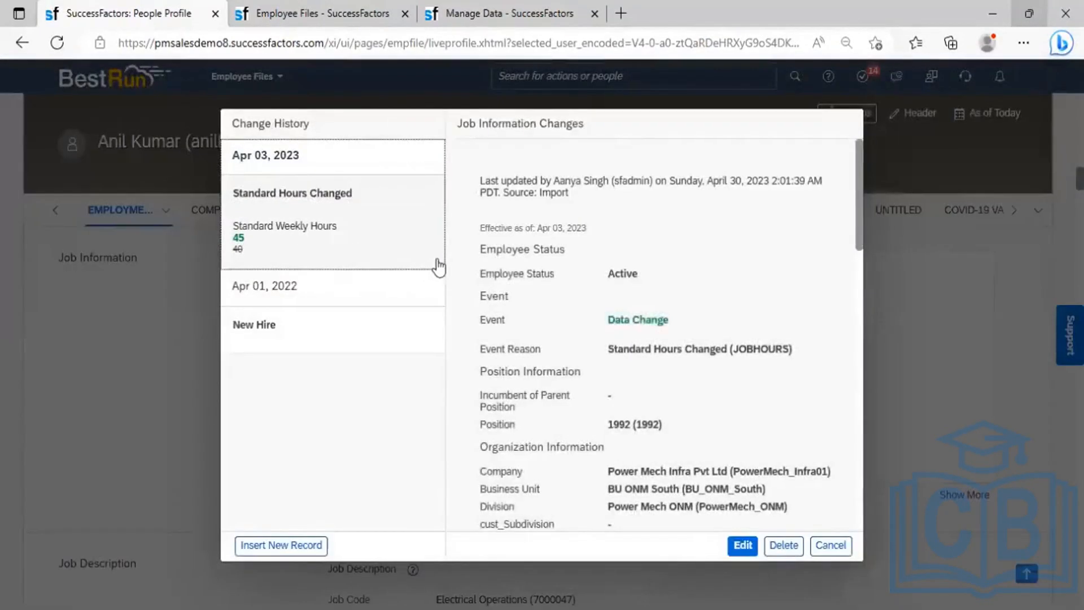
click(258, 164)
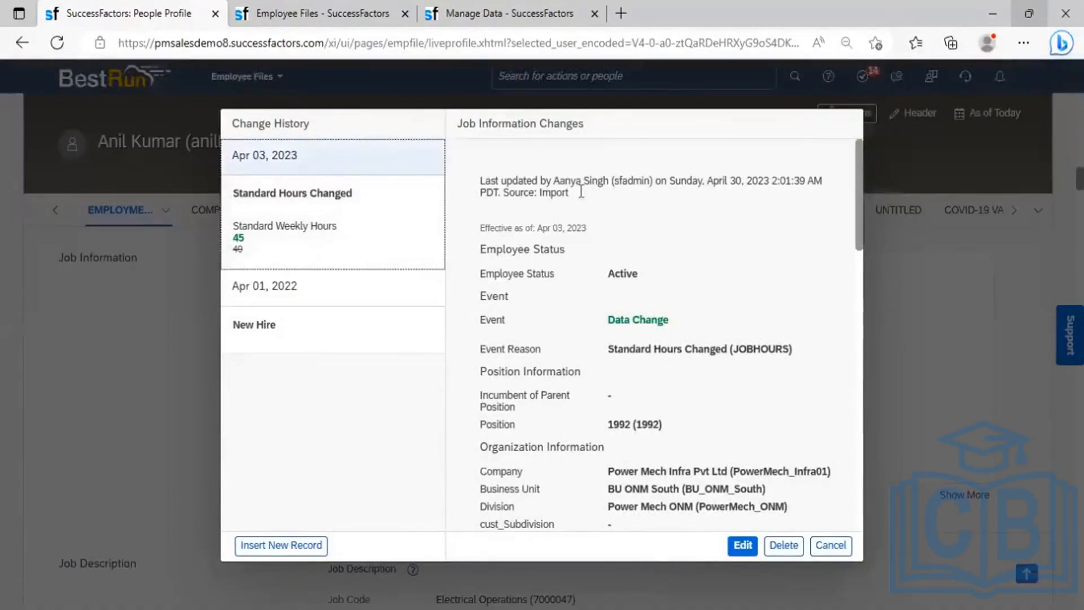
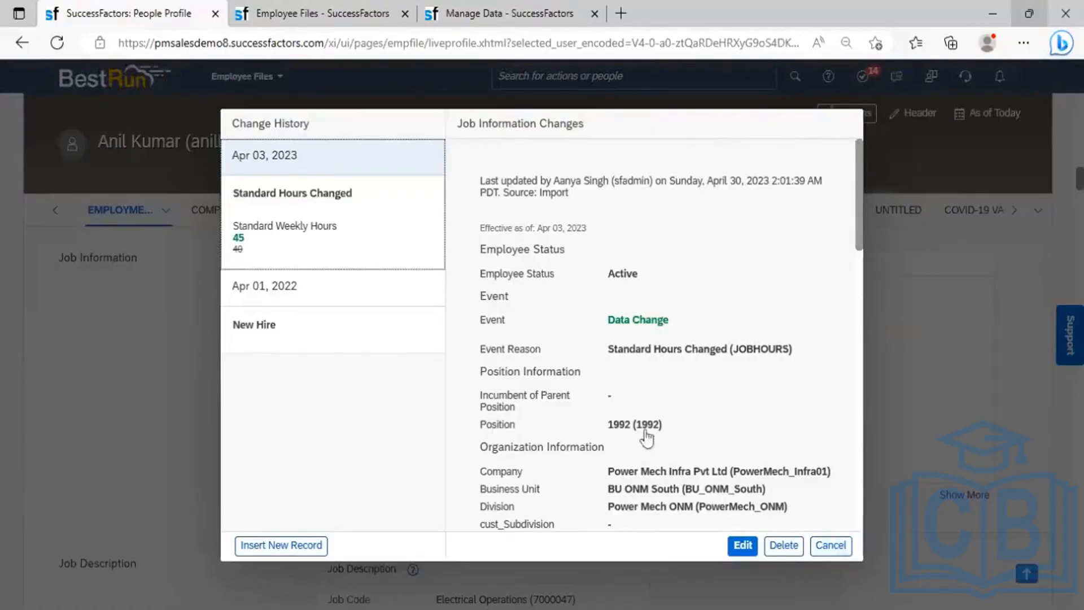
- Close the change history, check the Employment subsections, and expand Job Information to show all fields
click(841, 544)
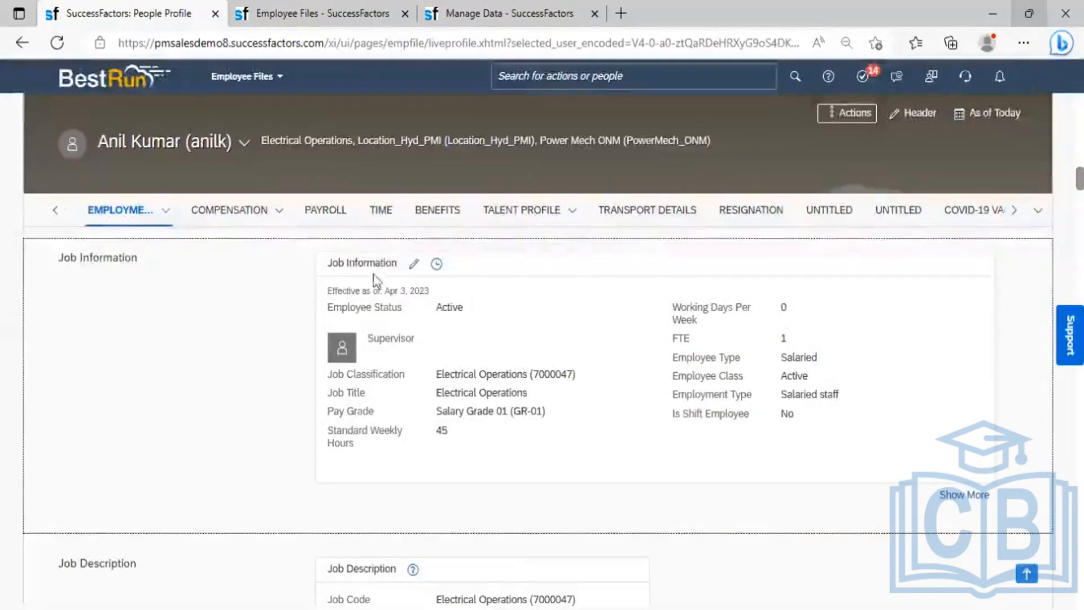
click(165, 213)
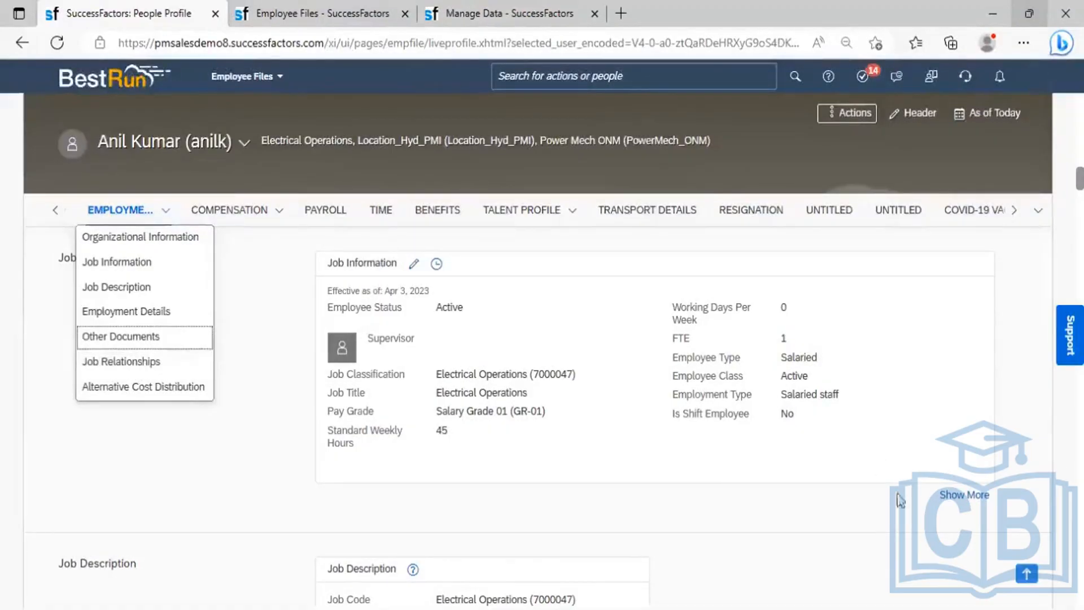
click(951, 499)
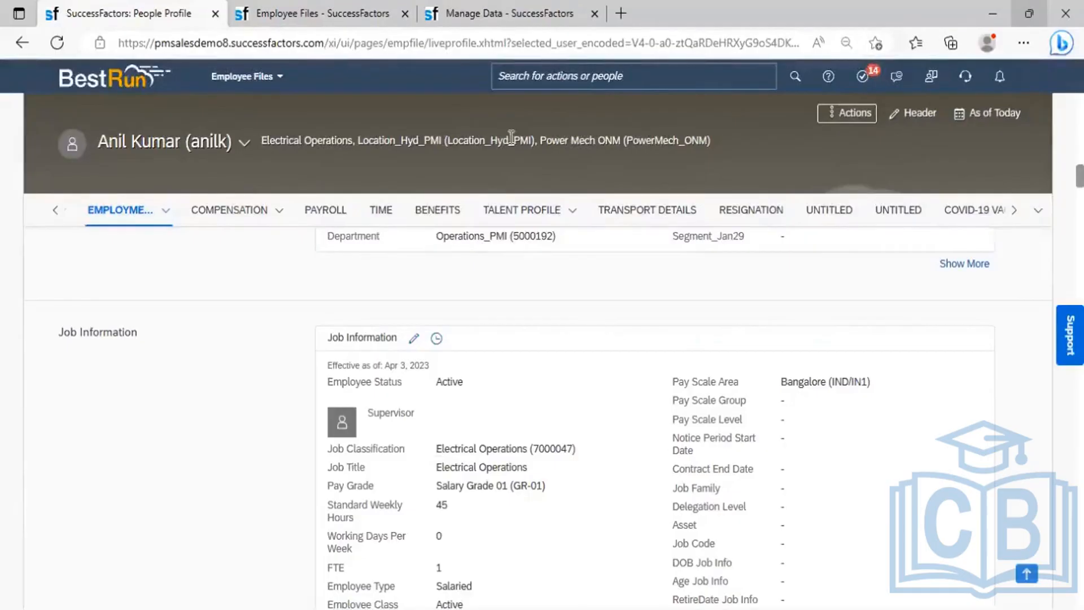
click(516, 77)
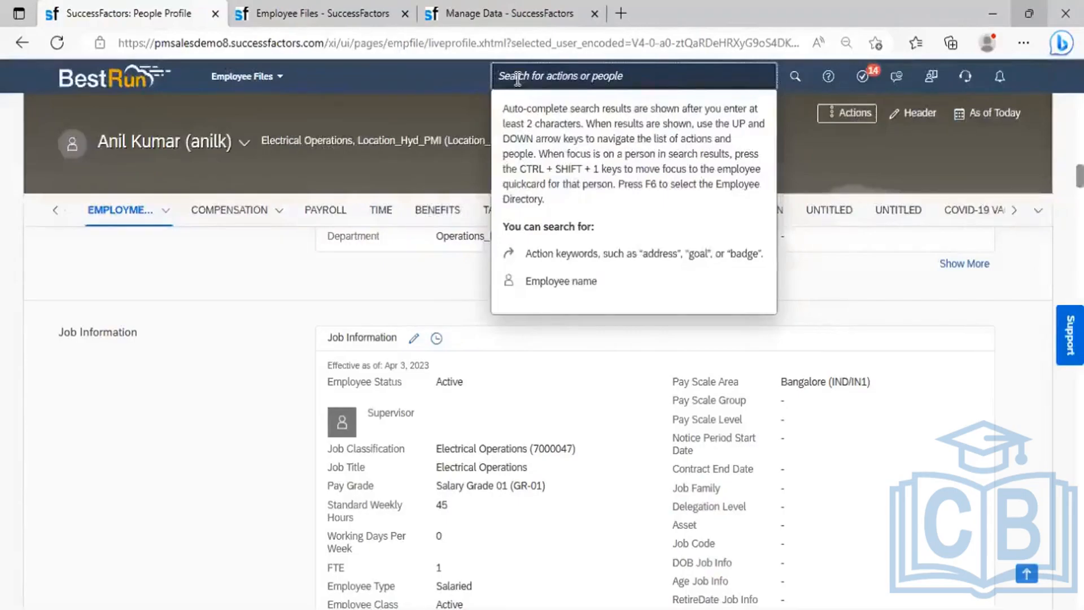
- Search the header box for employees by name and open the matching HR employee's profile
text(am)
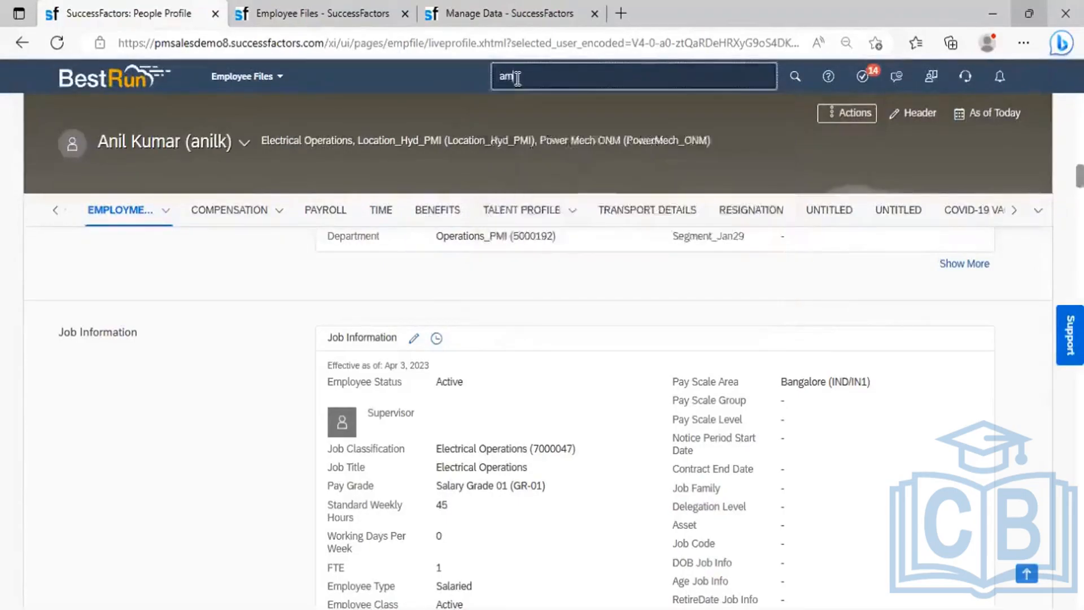
text(it)
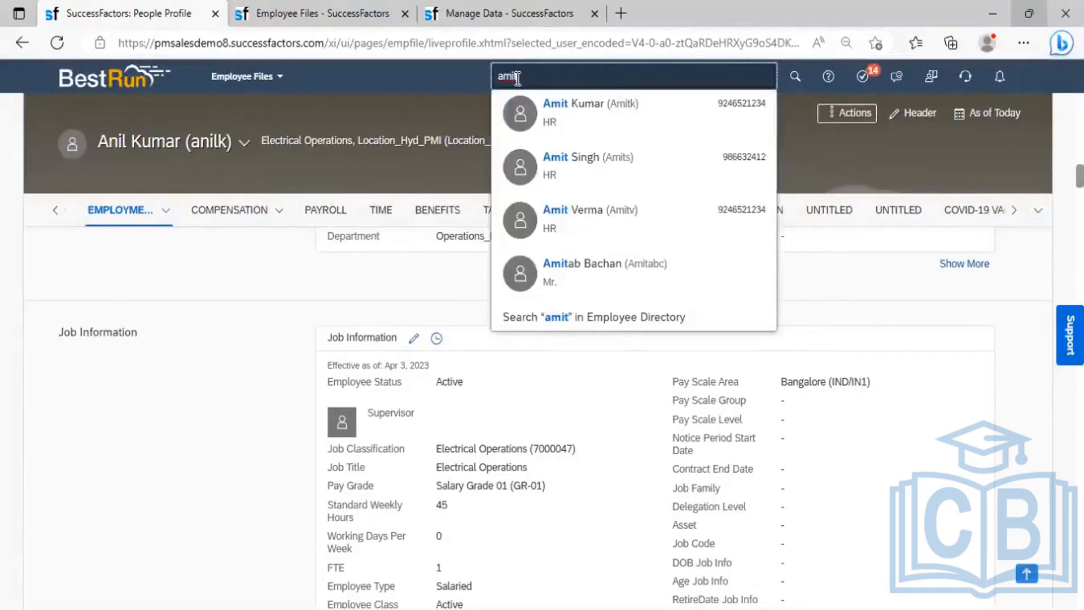
key(ctrl+a)
text(sanjeev)
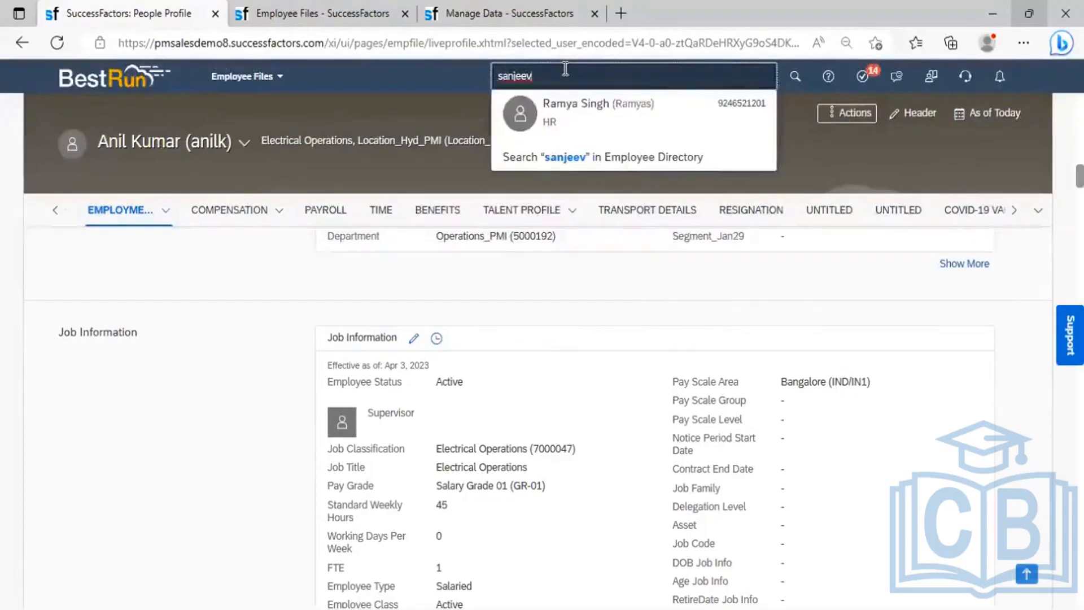
key(BackSpace)
key(BackSpace)
key(BackSpace)
key(BackSpace)
key(BackSpace)
key(BackSpace)
key(BackSpace)
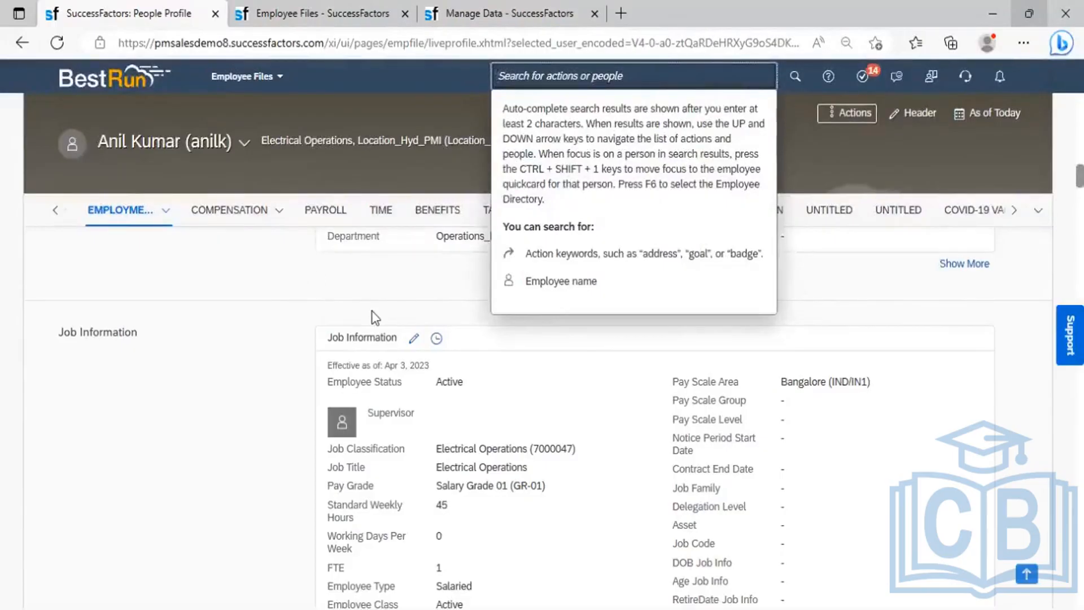
text(sachin)
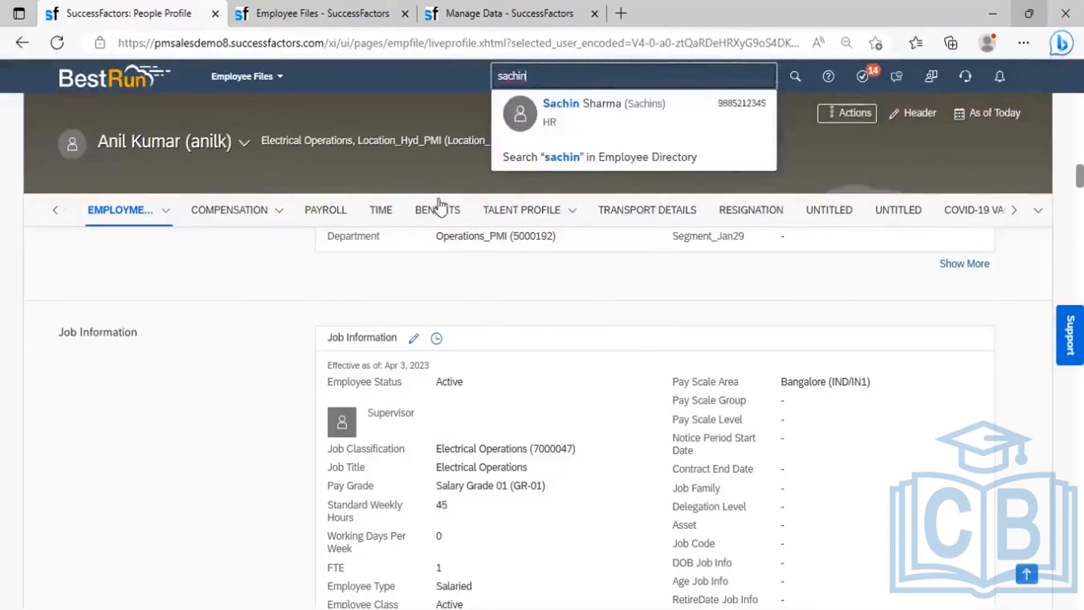
mouse_move(566, 138)
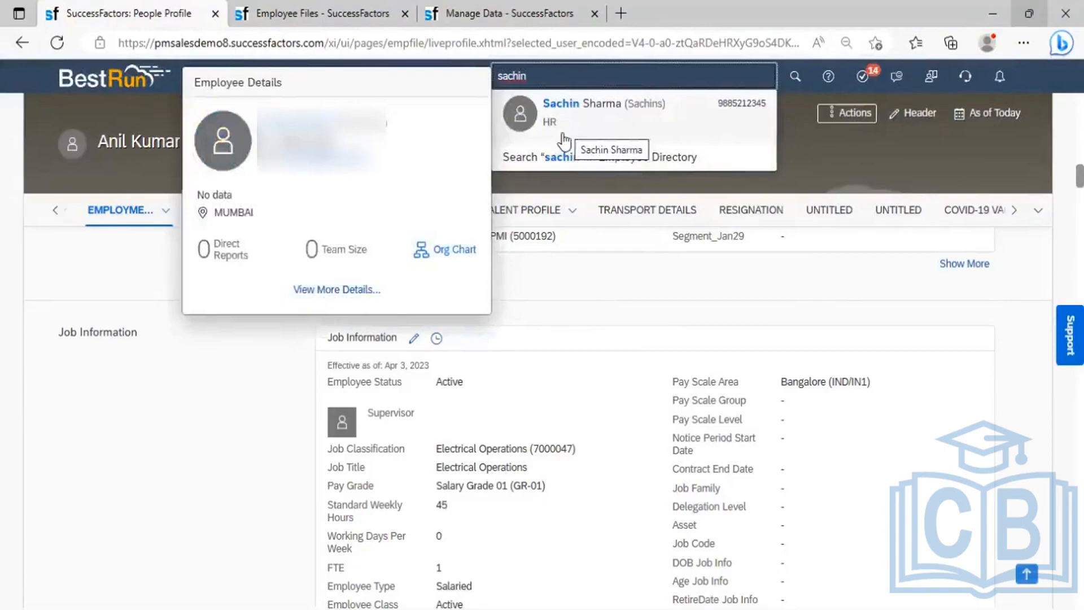
click(566, 134)
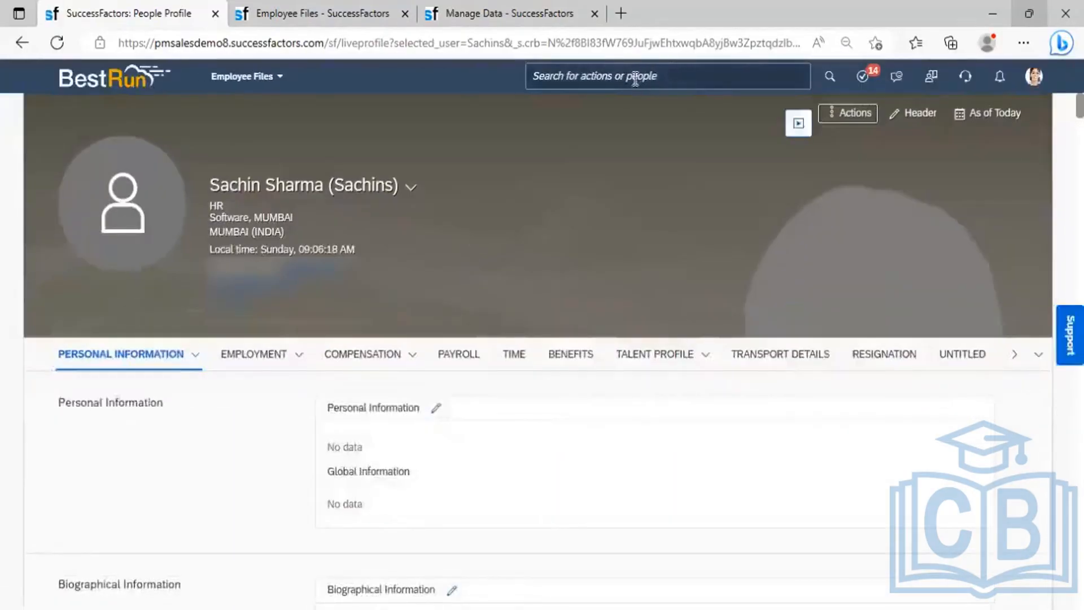
click(635, 78)
- Search for 'Add new employee' and open the Add New Employee action
text(Add)
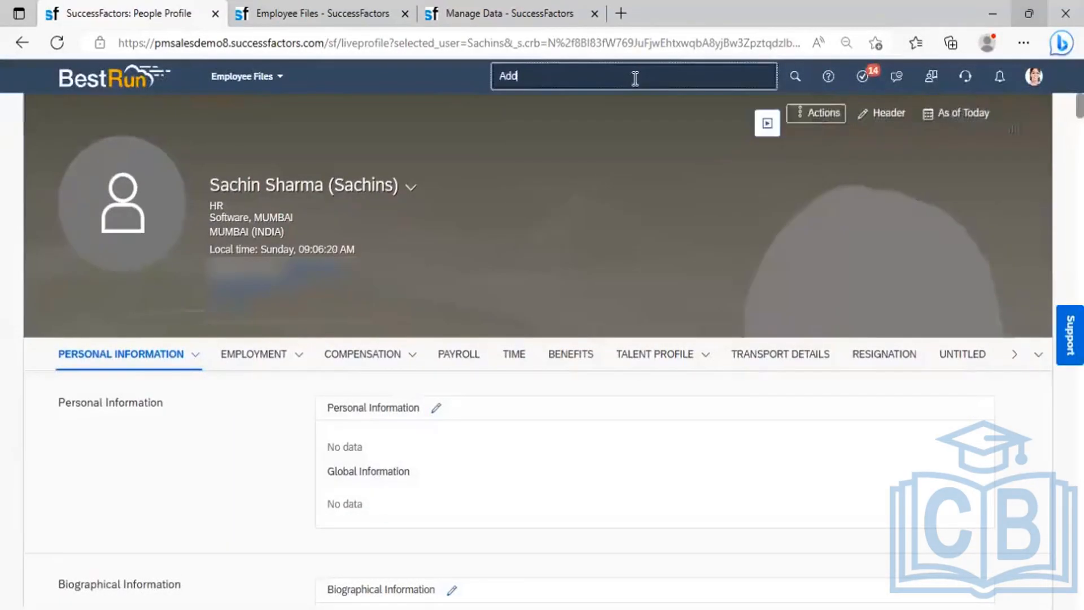
text( new)
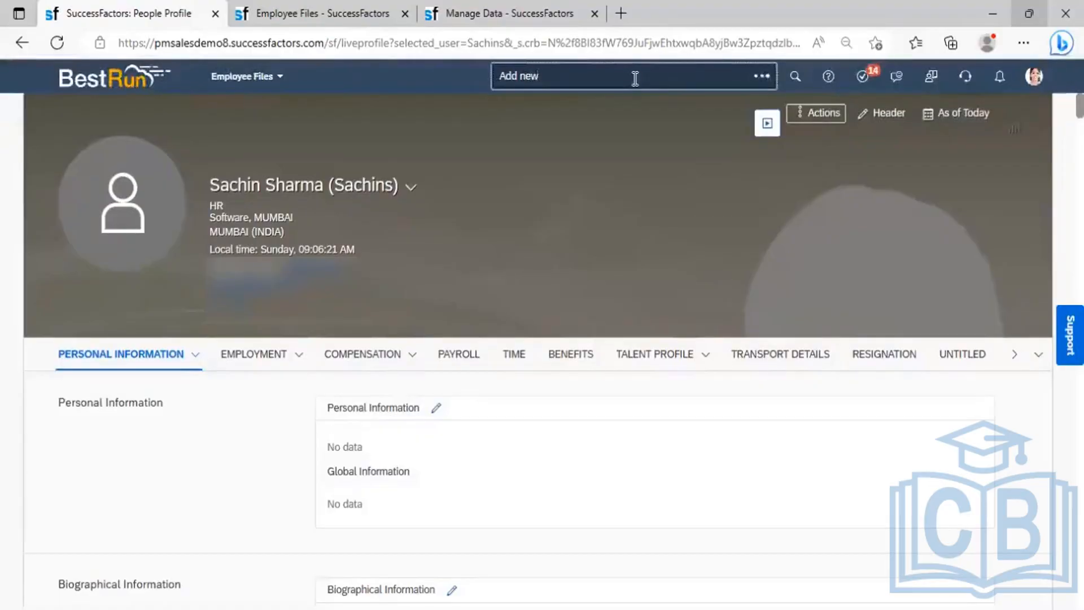
text( employee)
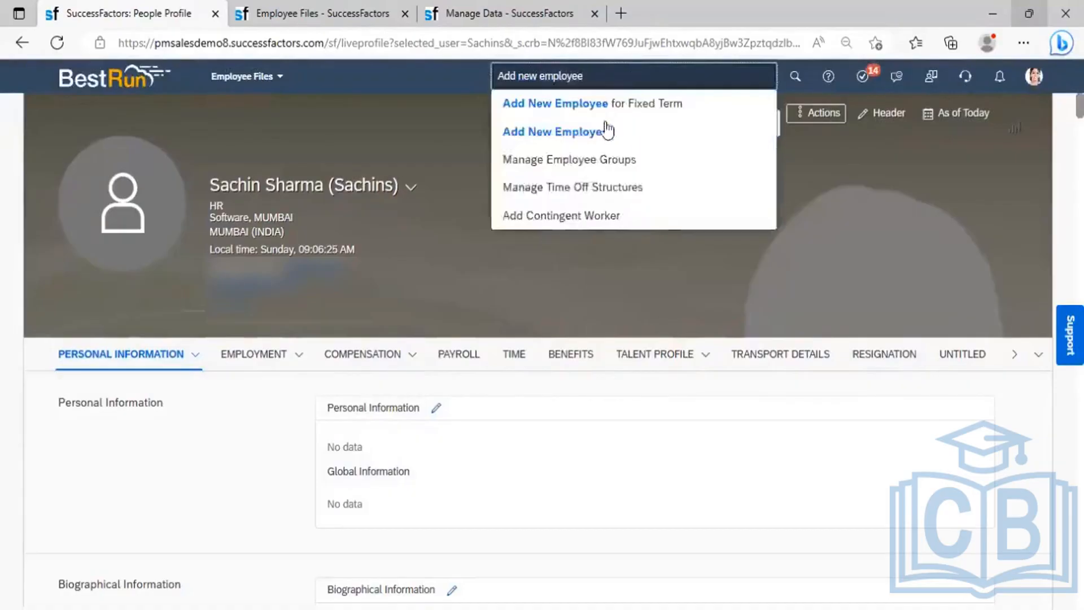
click(590, 133)
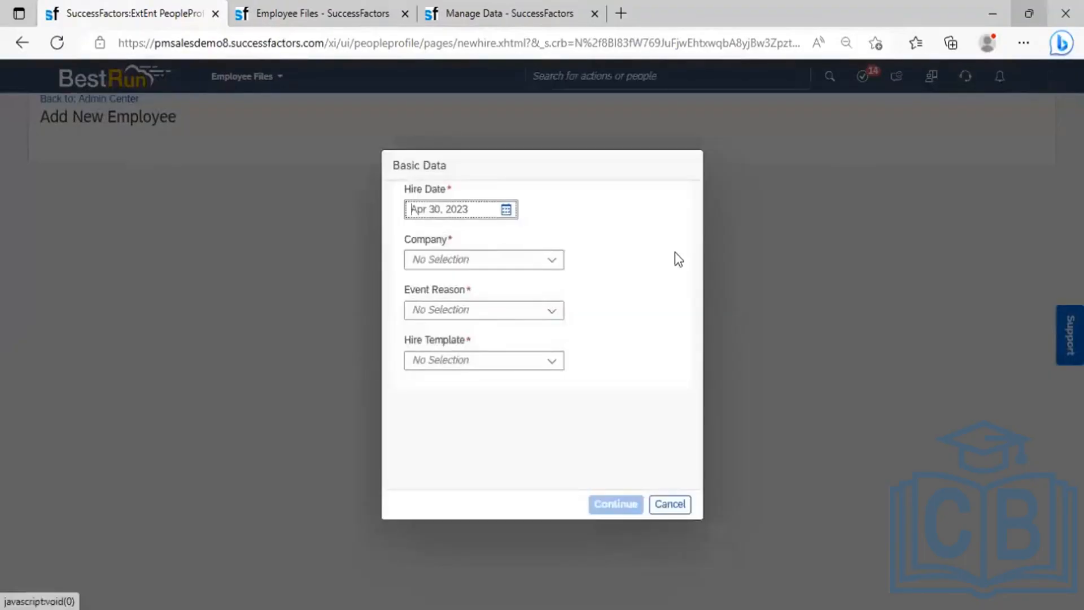
- Set the hire date to Feb 01, 2021 in the date picker
click(506, 210)
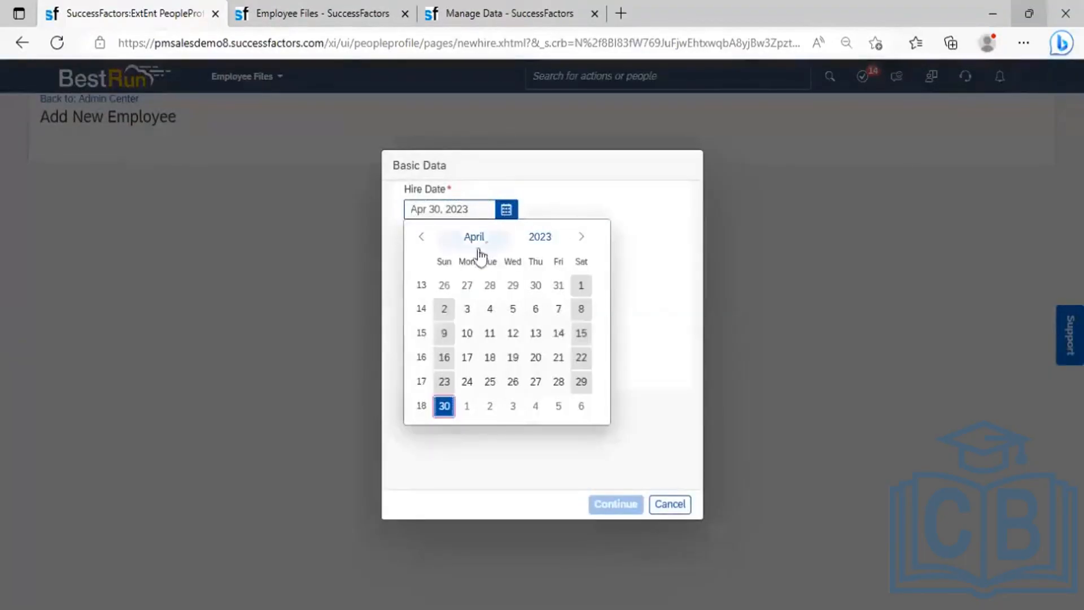
click(538, 242)
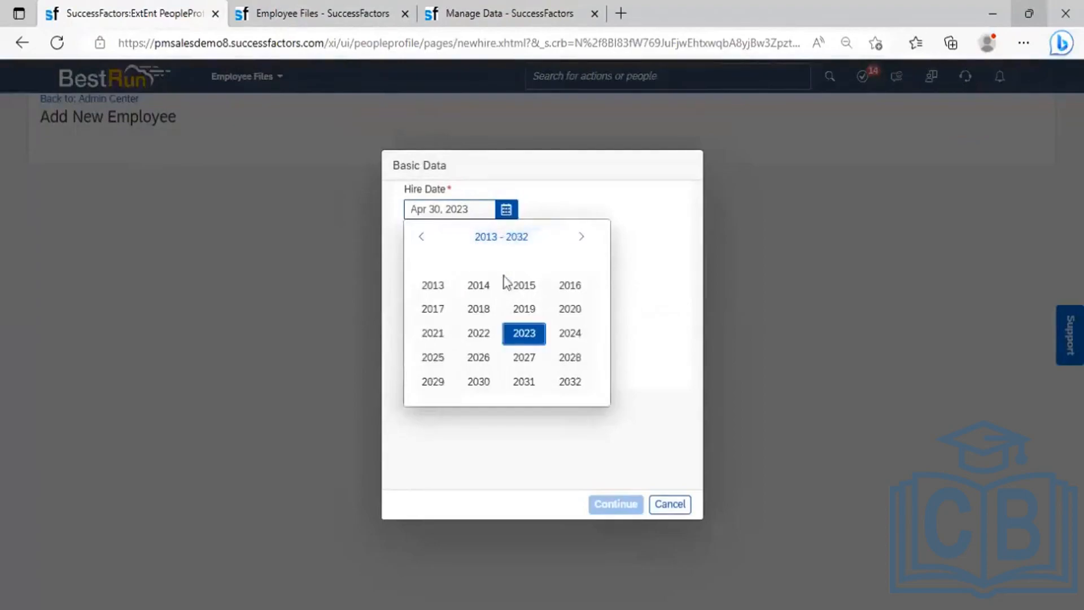
click(436, 336)
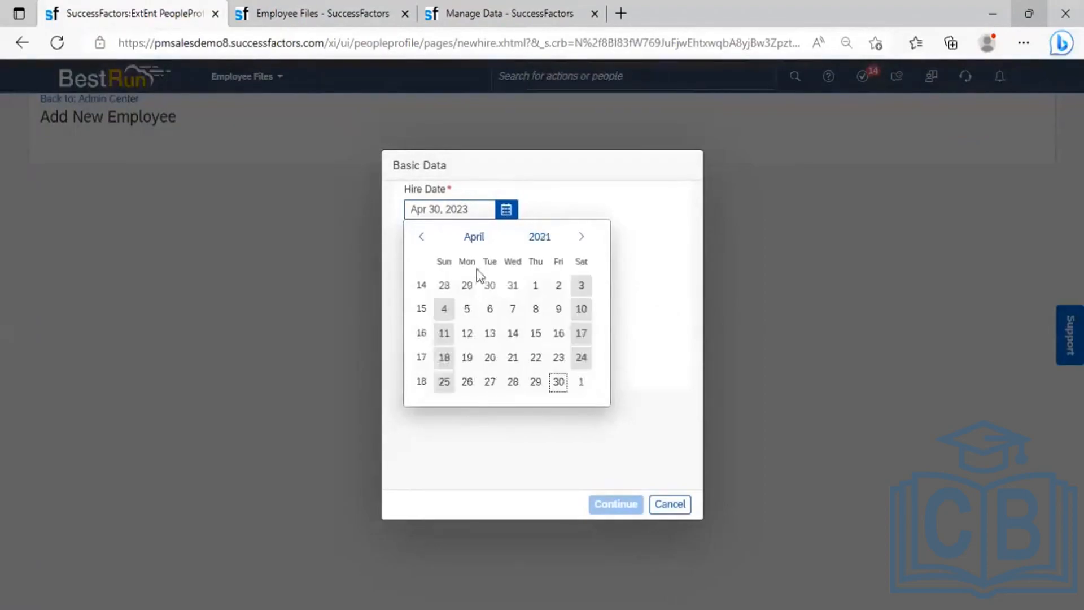
click(475, 239)
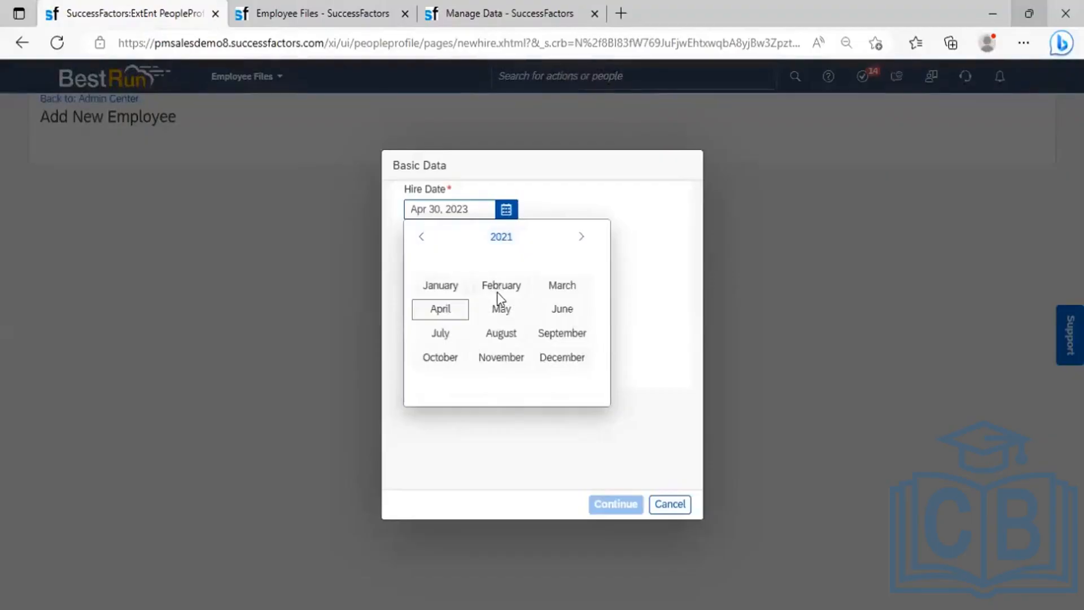
click(499, 288)
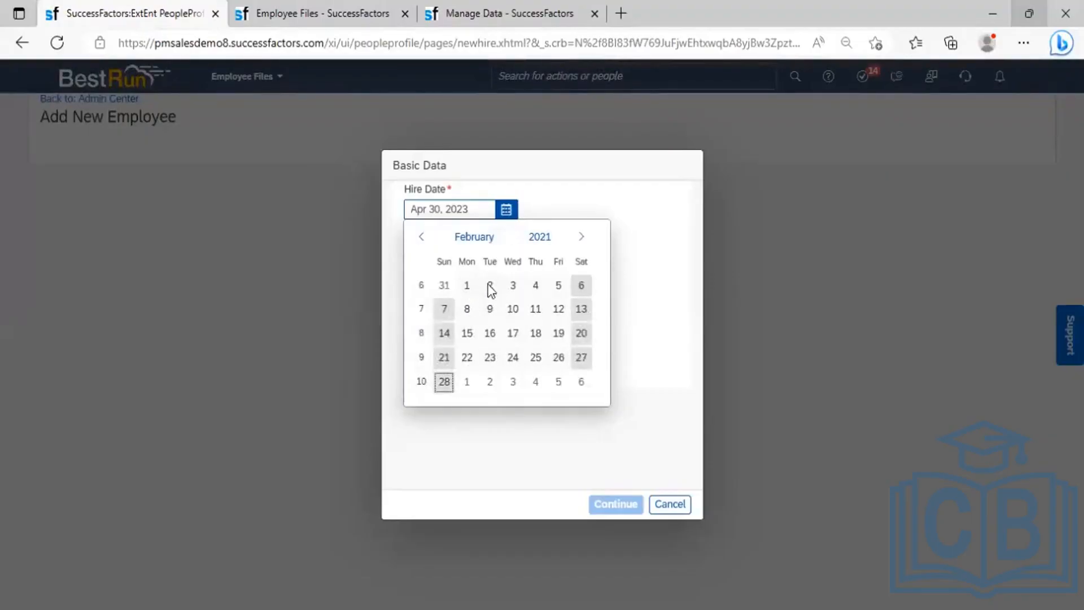
click(468, 285)
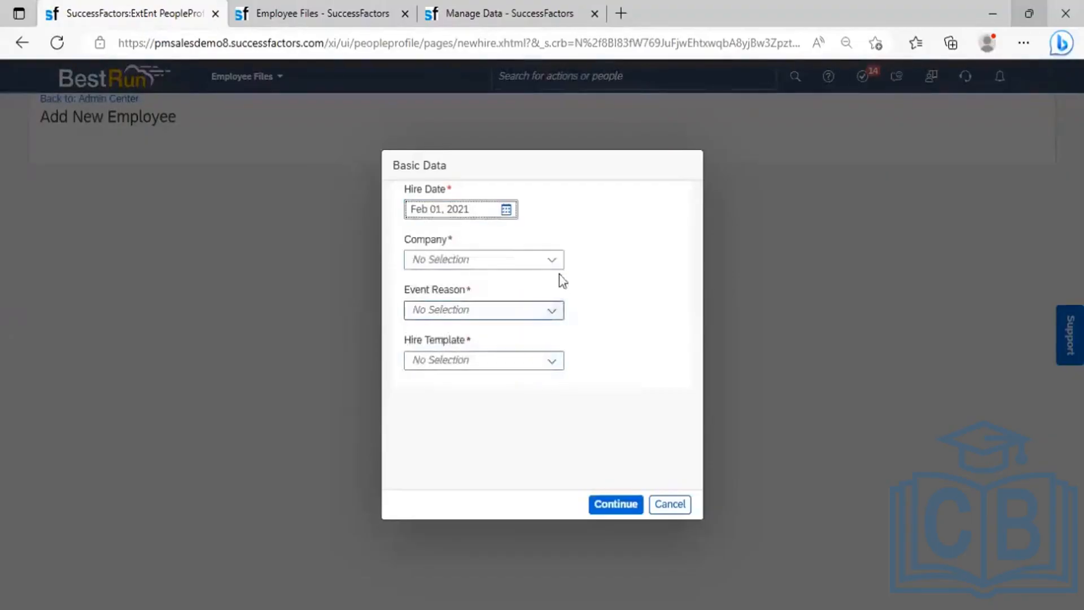
- Choose company Power Mech Infra Pvt Ltd, event reason New Hire (HIRNEW), Standard Template, and continue
click(519, 266)
text(power)
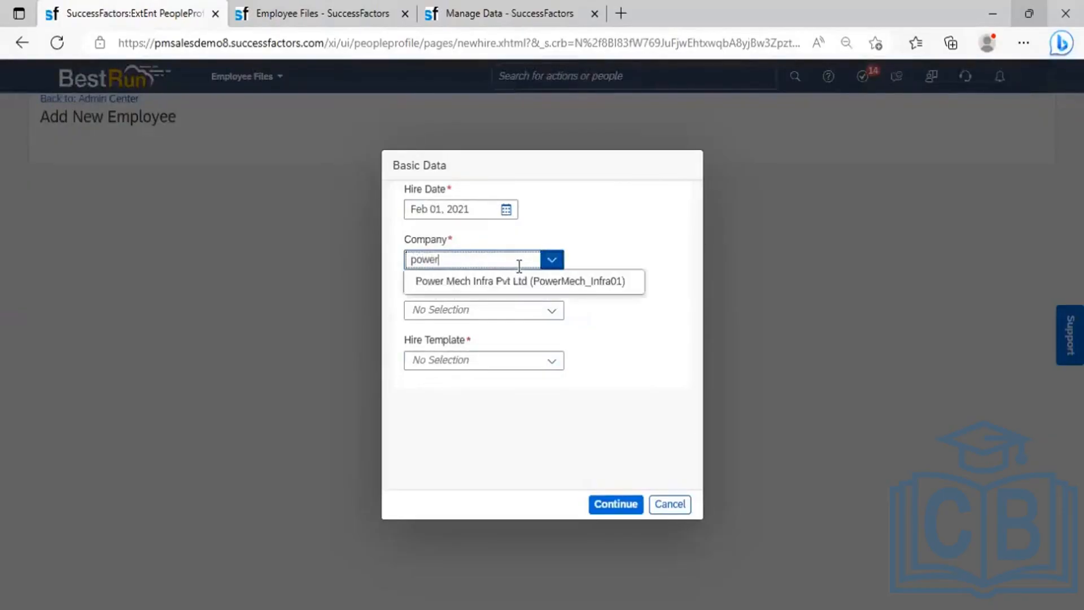
click(497, 284)
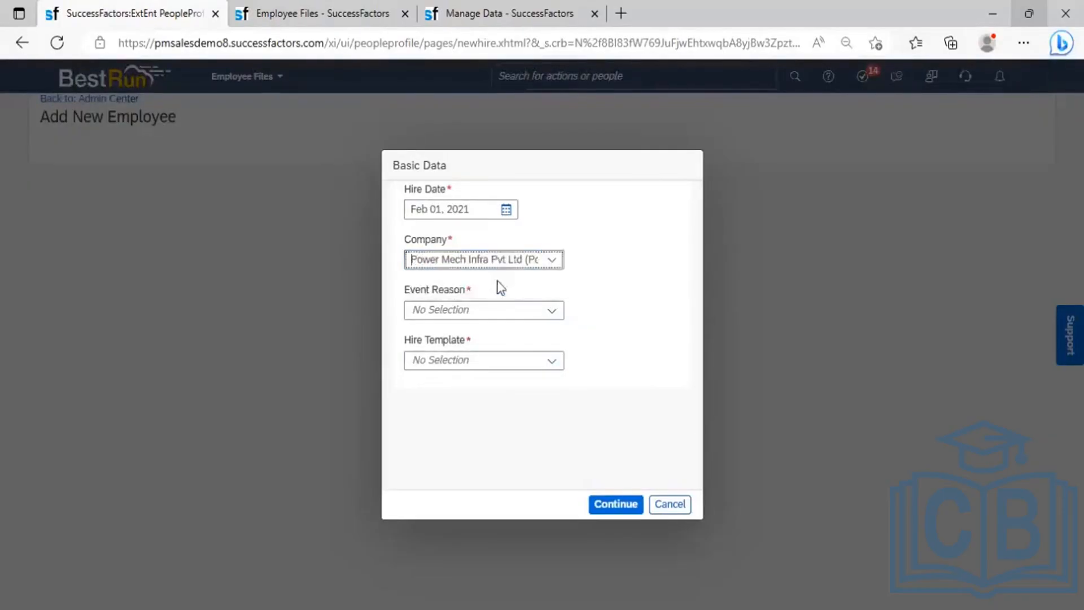
click(552, 312)
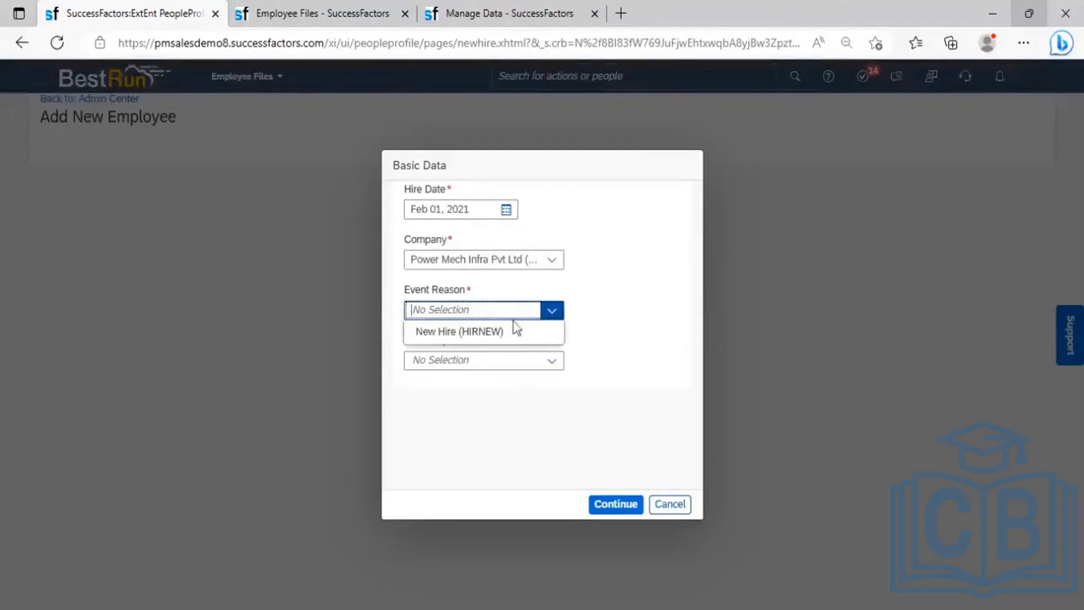
click(497, 332)
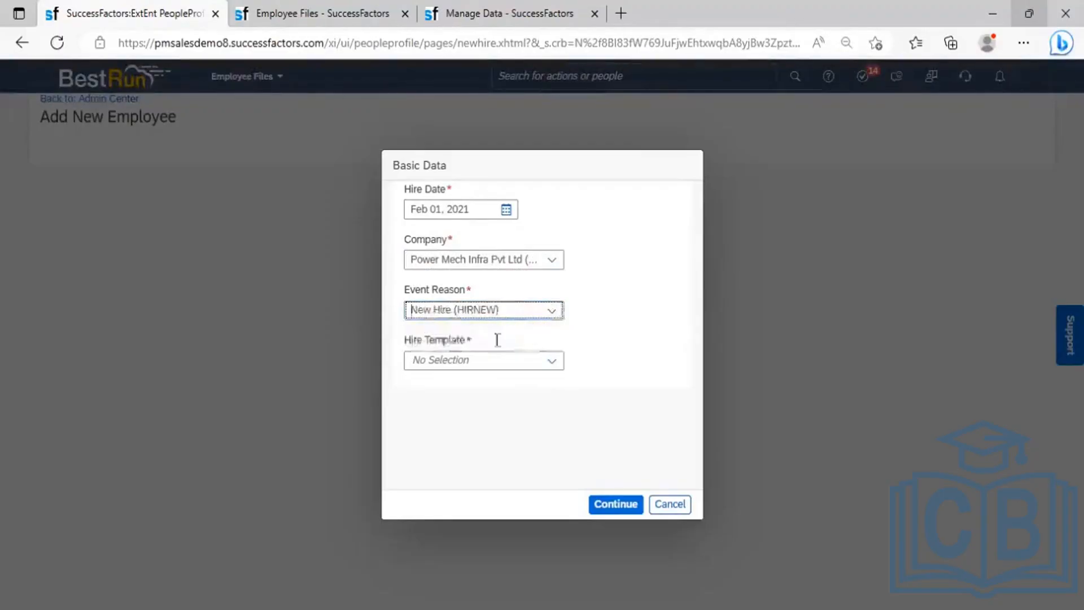
click(551, 364)
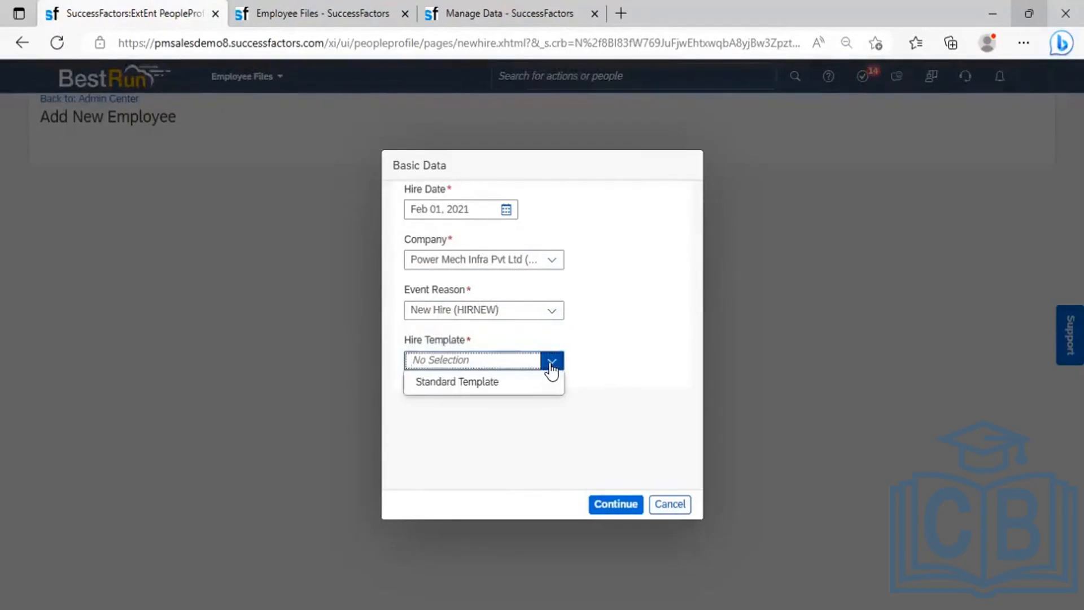
click(510, 386)
click(624, 505)
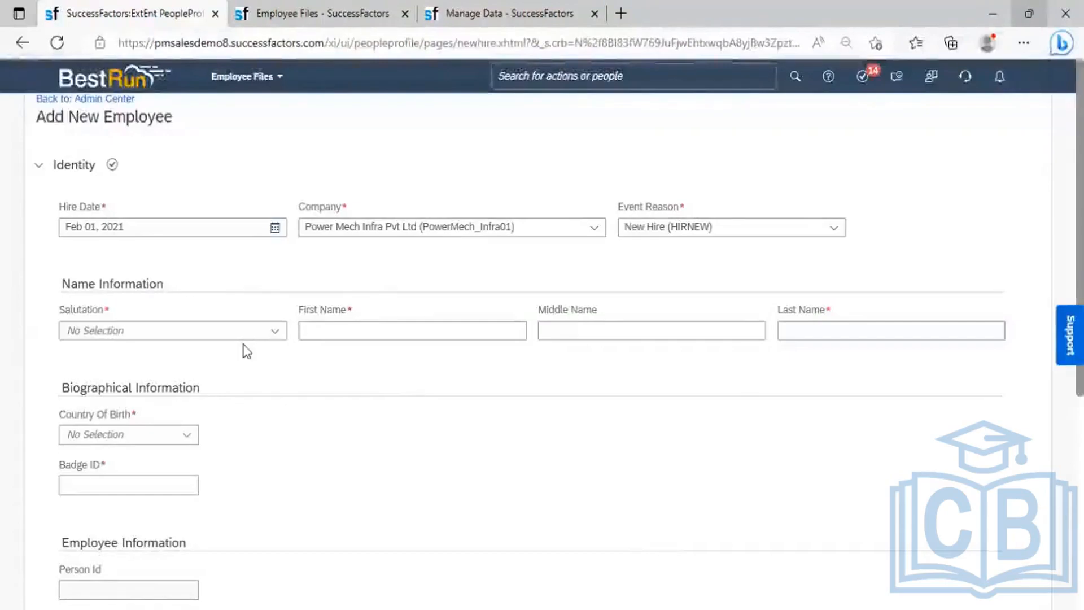
- Set the salutation to Mr. and enter the new hire's first name
click(272, 338)
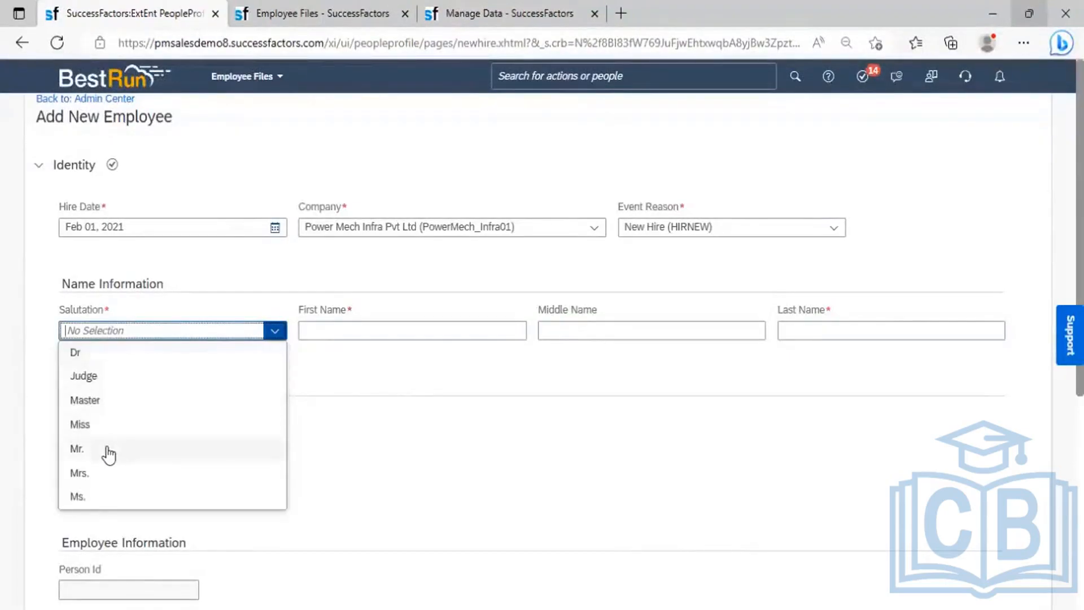
click(107, 449)
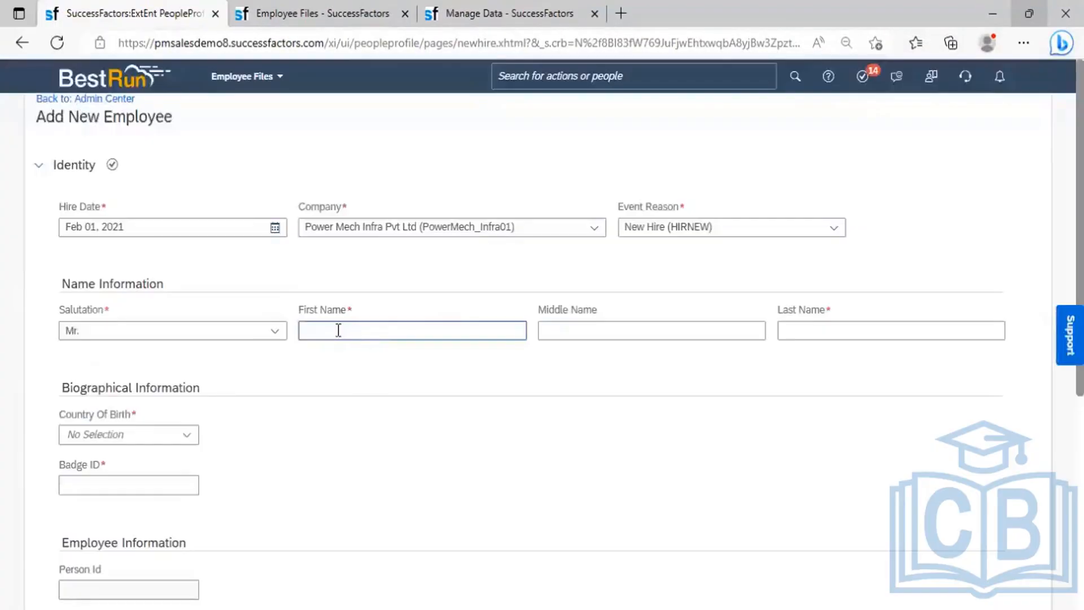
click(338, 330)
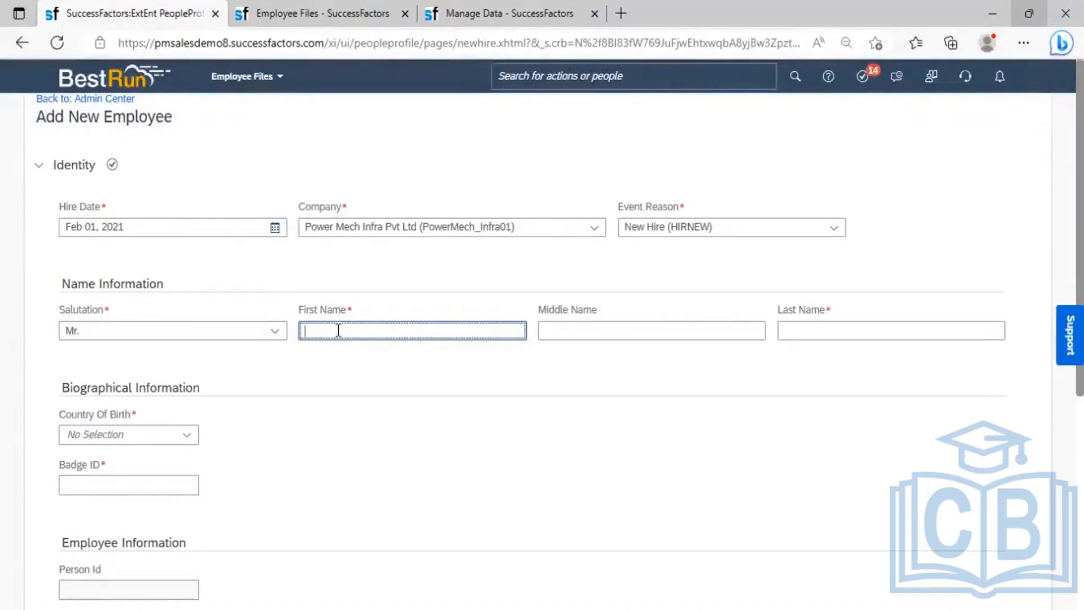
text(Rakesh)
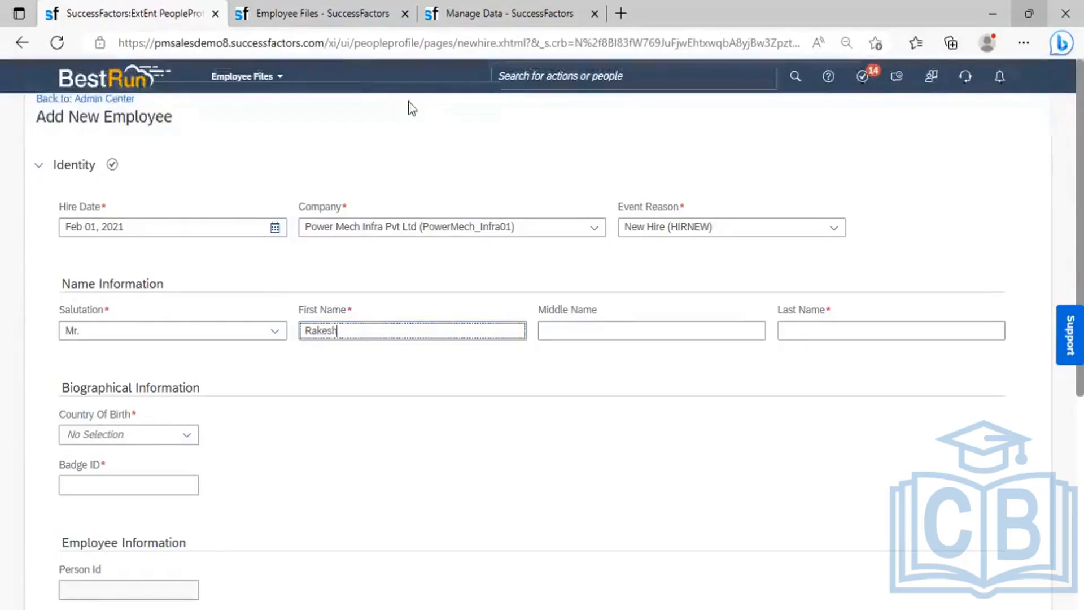
- Duplicate the browser tab and cancel the Basic Data dialog in the copy to reach Admin Center
right_click(161, 17)
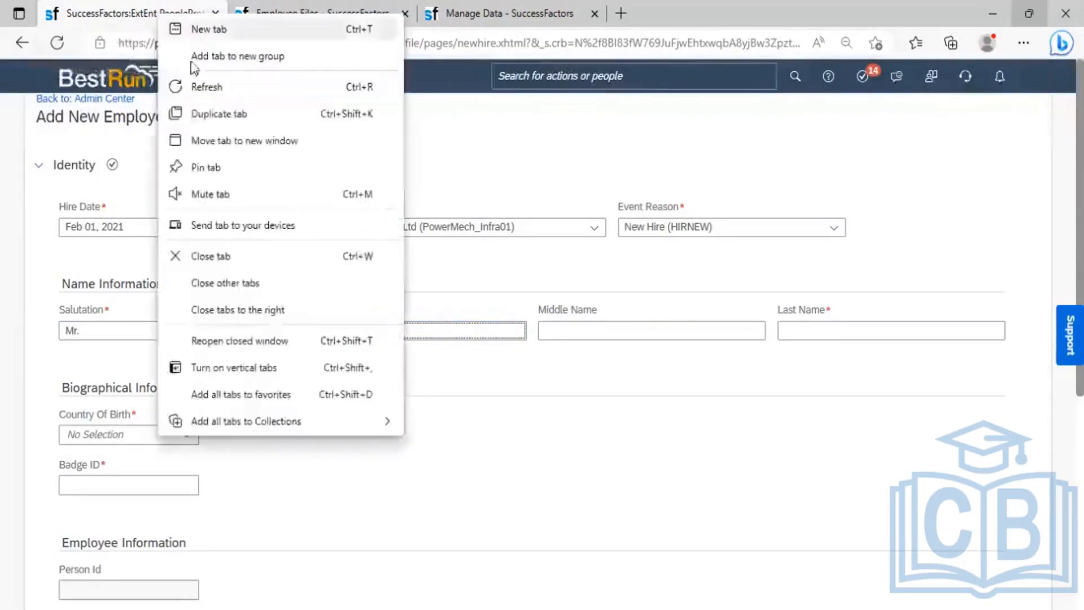
click(213, 113)
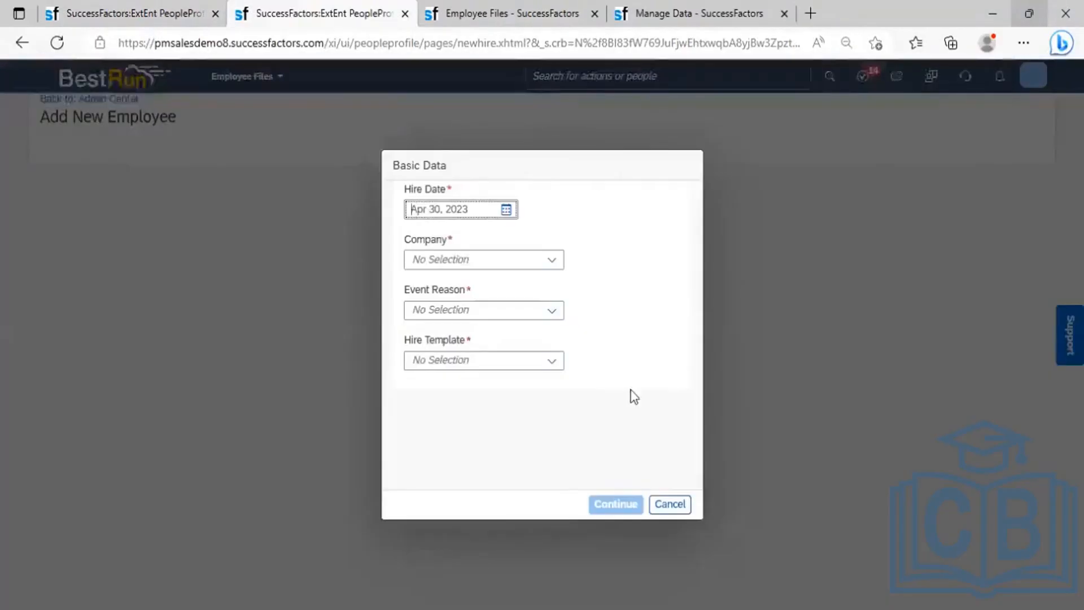
click(670, 504)
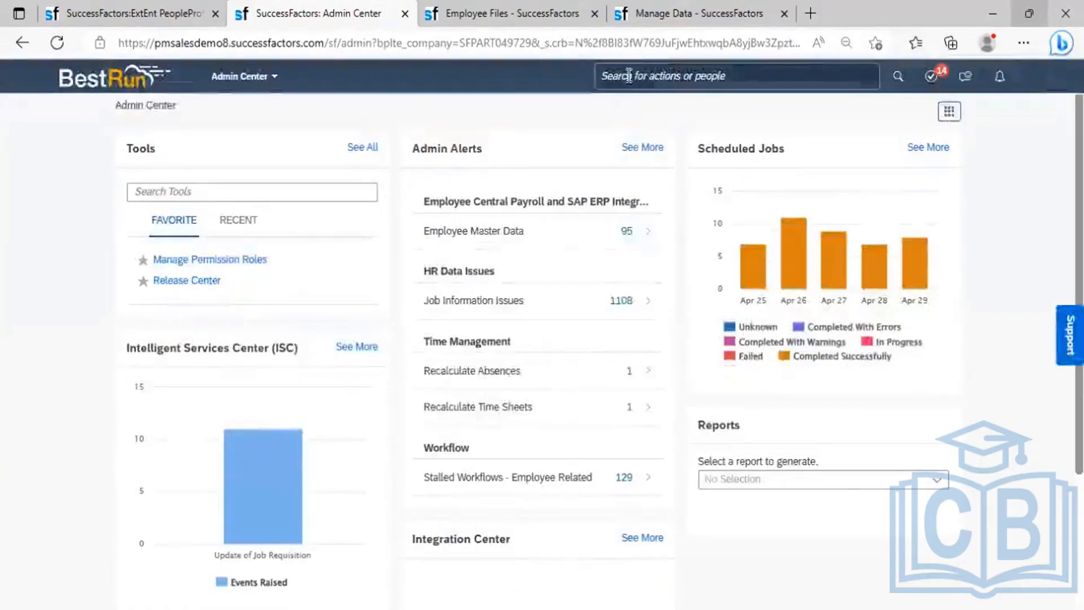
- Search for the employee by name, open their profile, and jump to Job Information
click(628, 75)
text(santo)
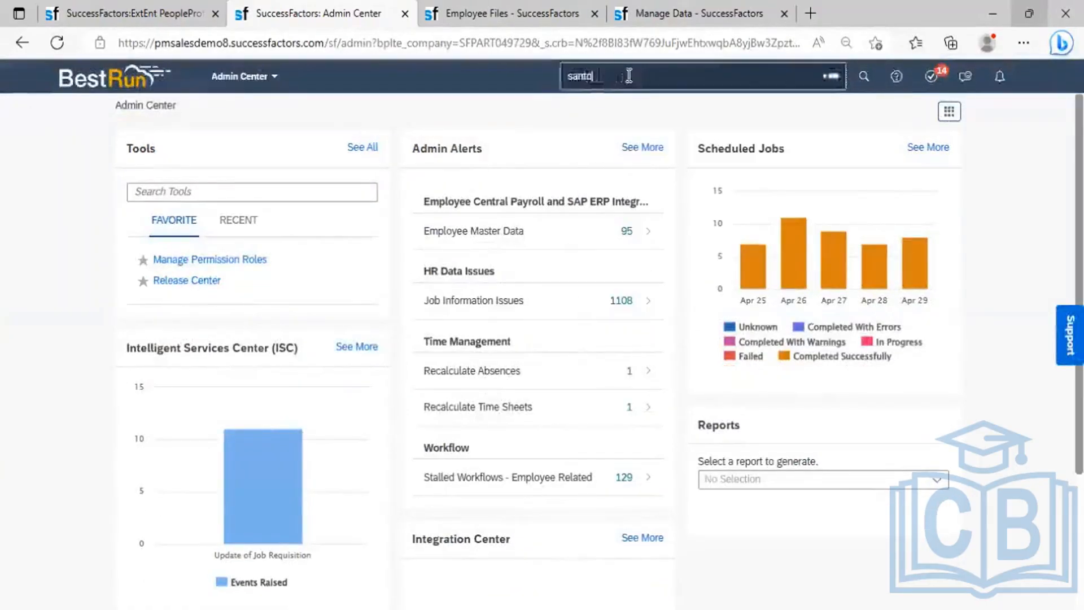
text(sh)
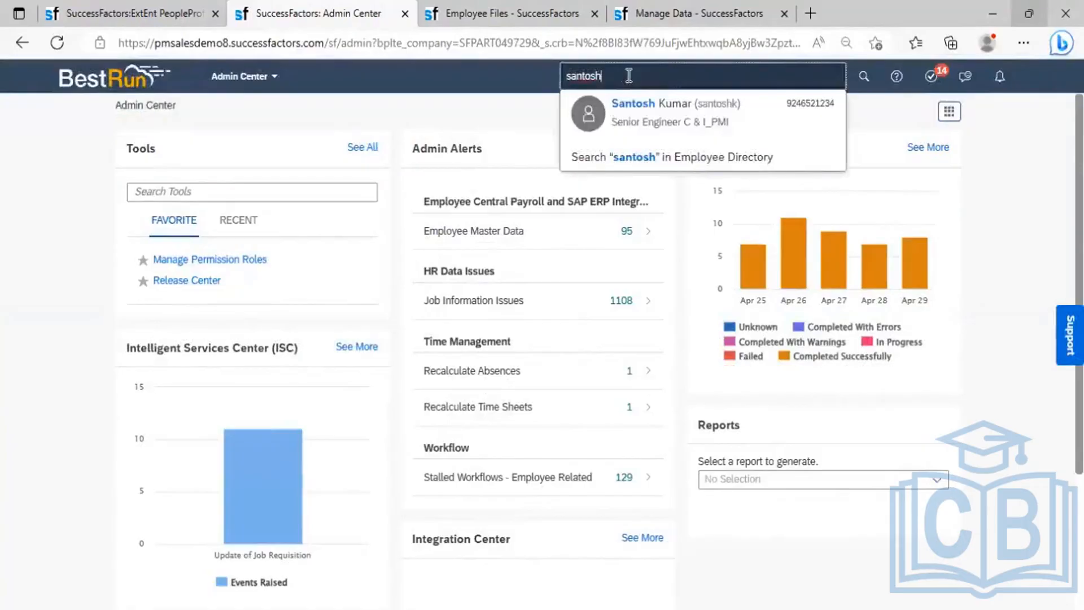
click(643, 123)
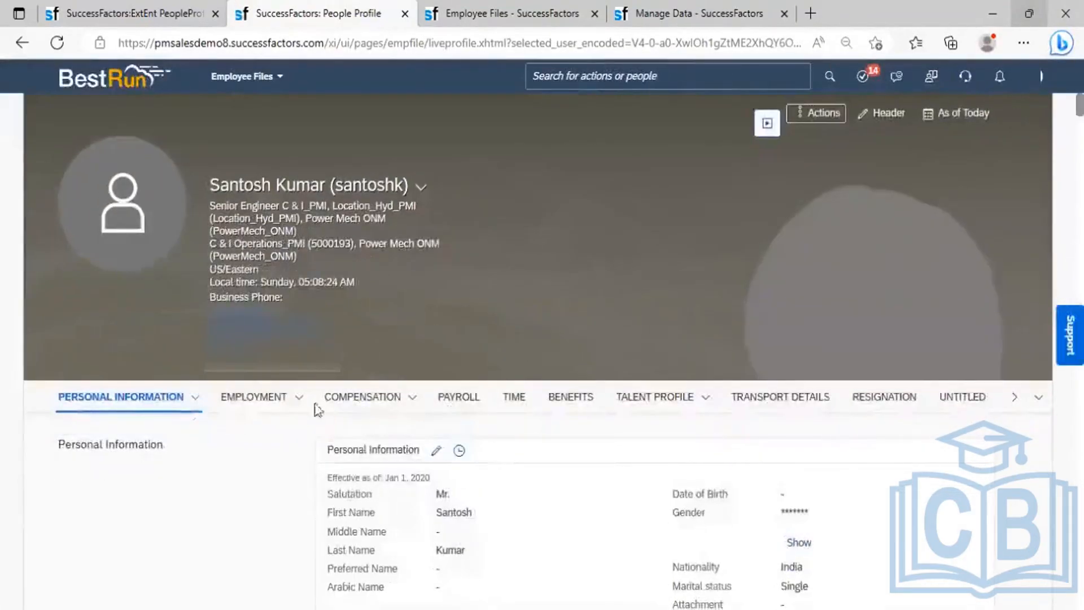
click(301, 399)
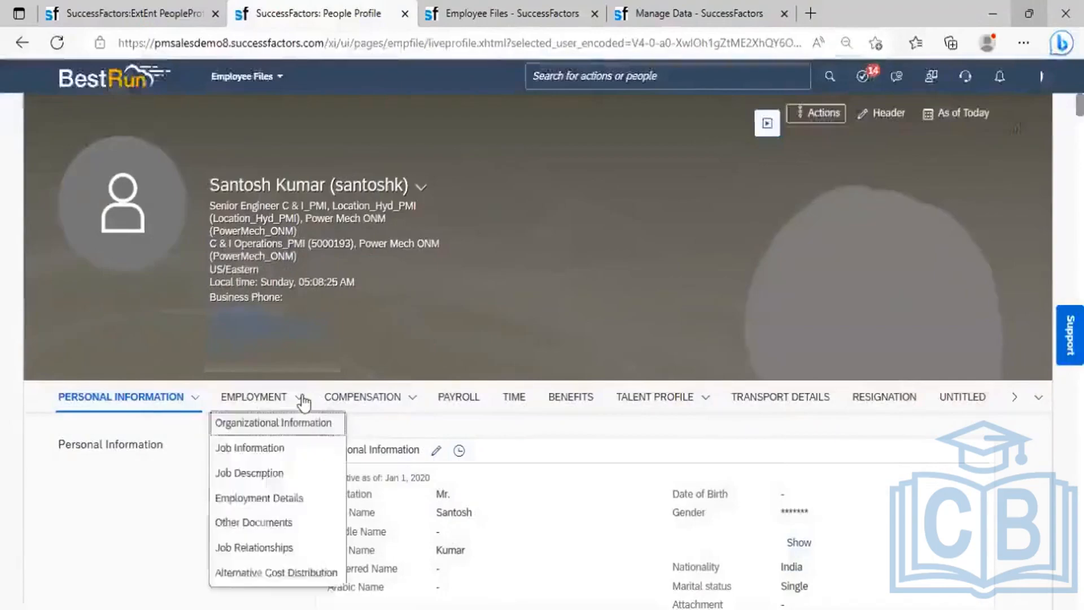
click(286, 446)
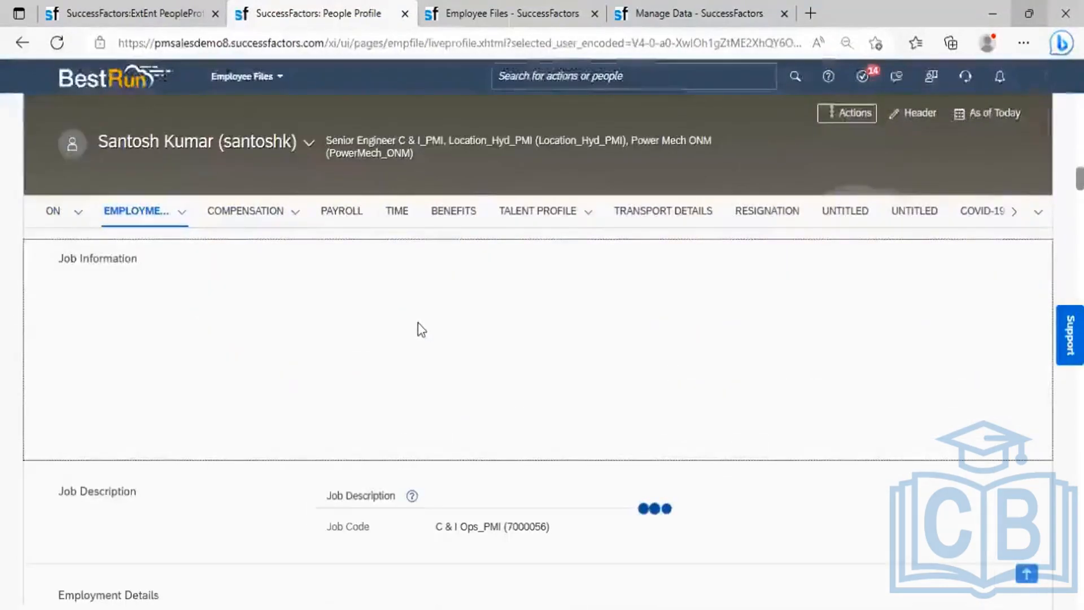
- Review the Job Information change history, then close it
click(437, 266)
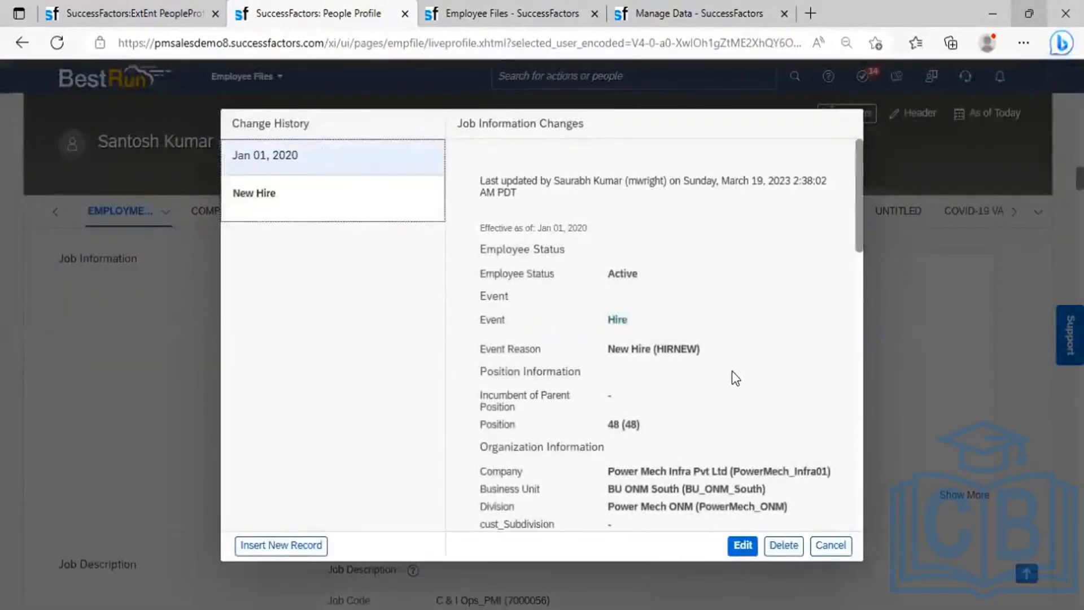
click(830, 545)
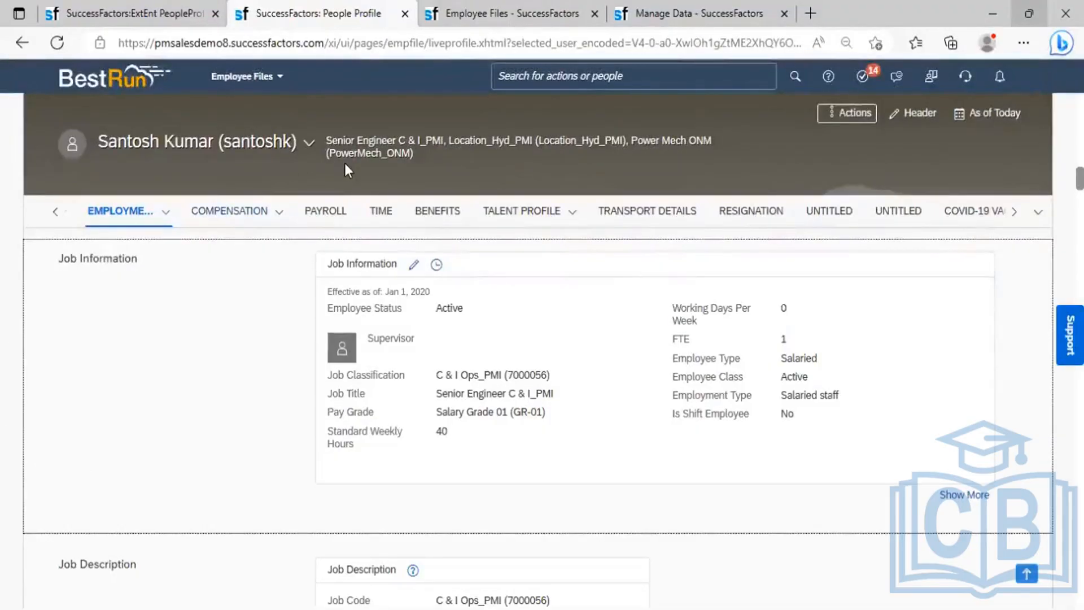
- Start a termination dated Apr 10, 2023 with reason Normal Retirement, show the extra fields, and save
click(857, 125)
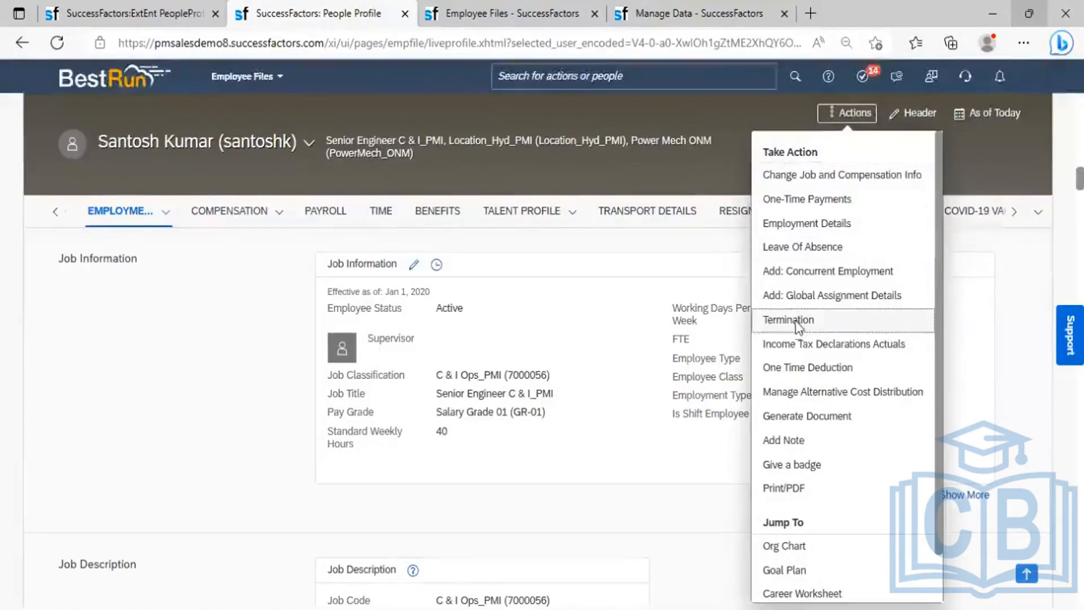
click(788, 320)
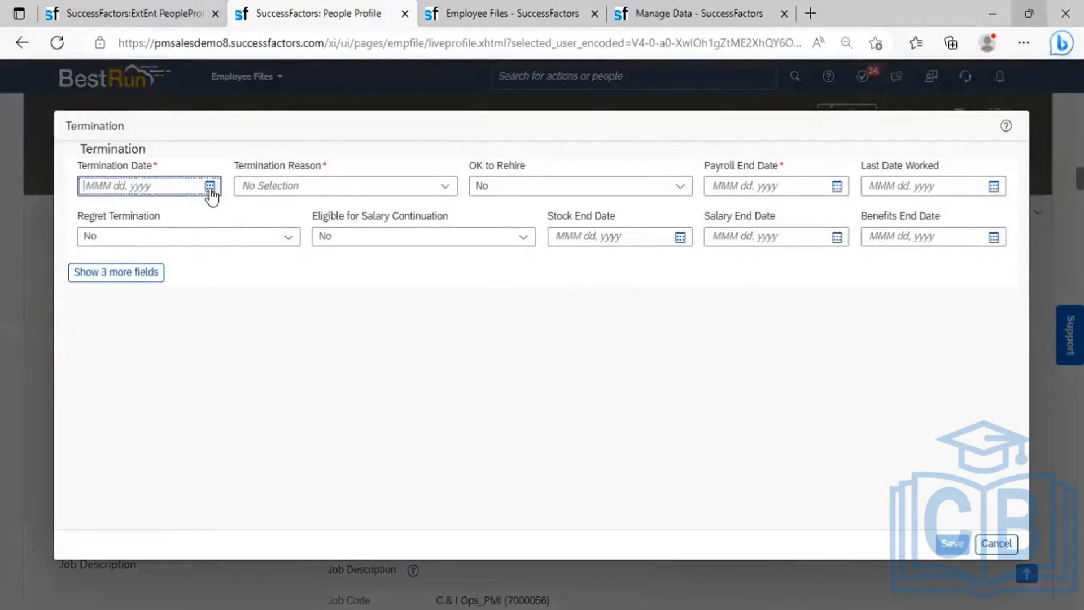
click(210, 188)
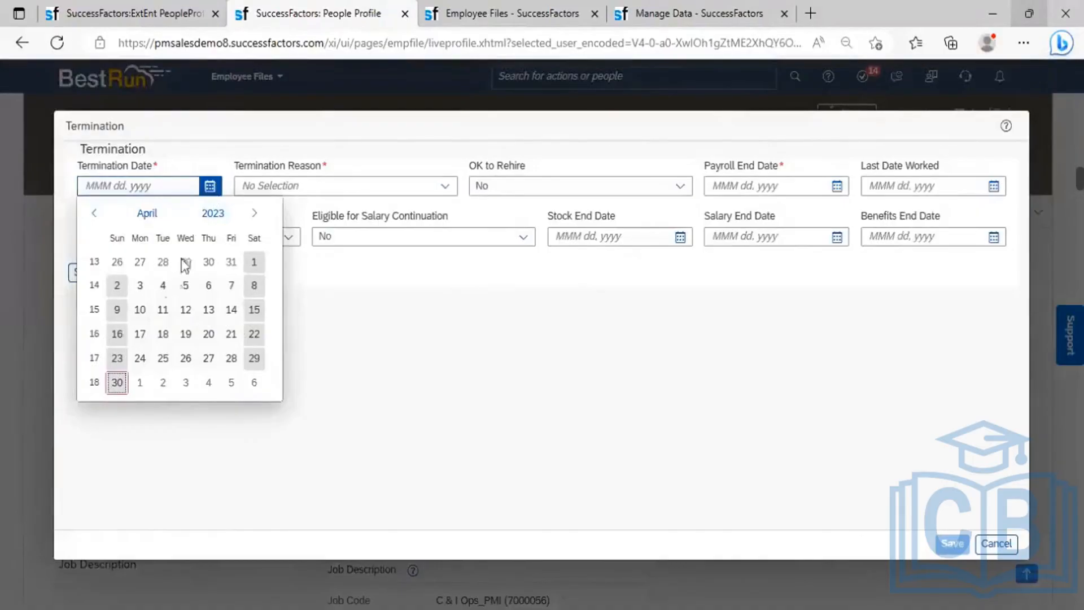
click(140, 310)
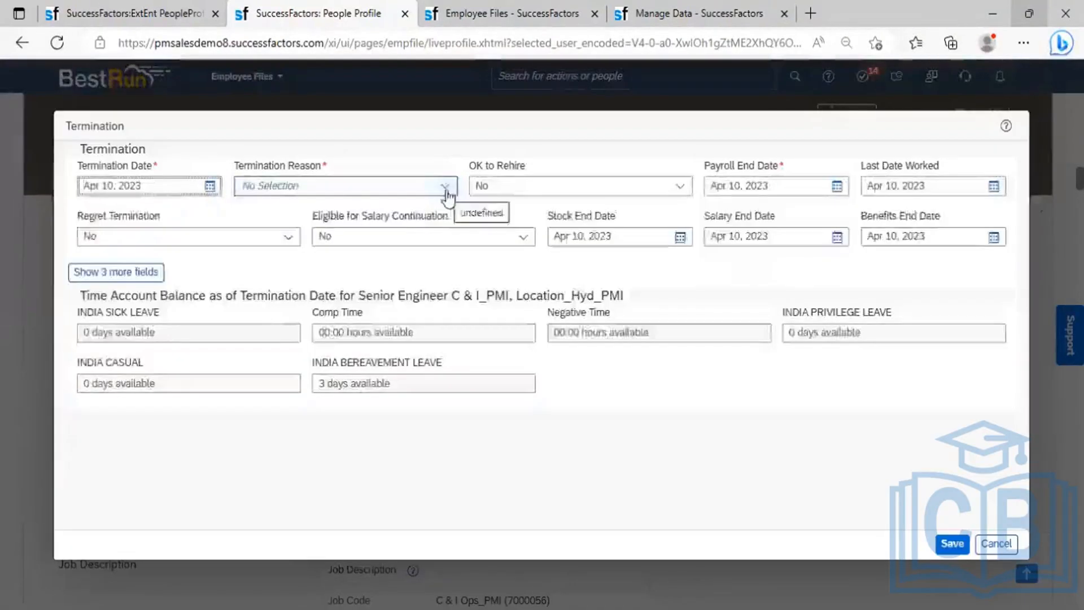
click(446, 187)
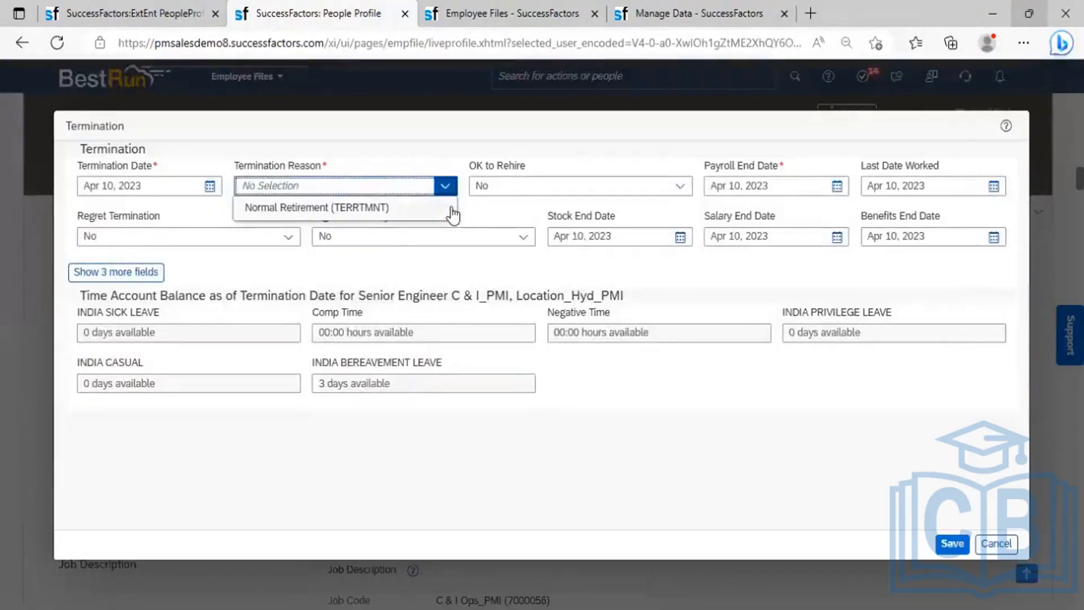
click(384, 207)
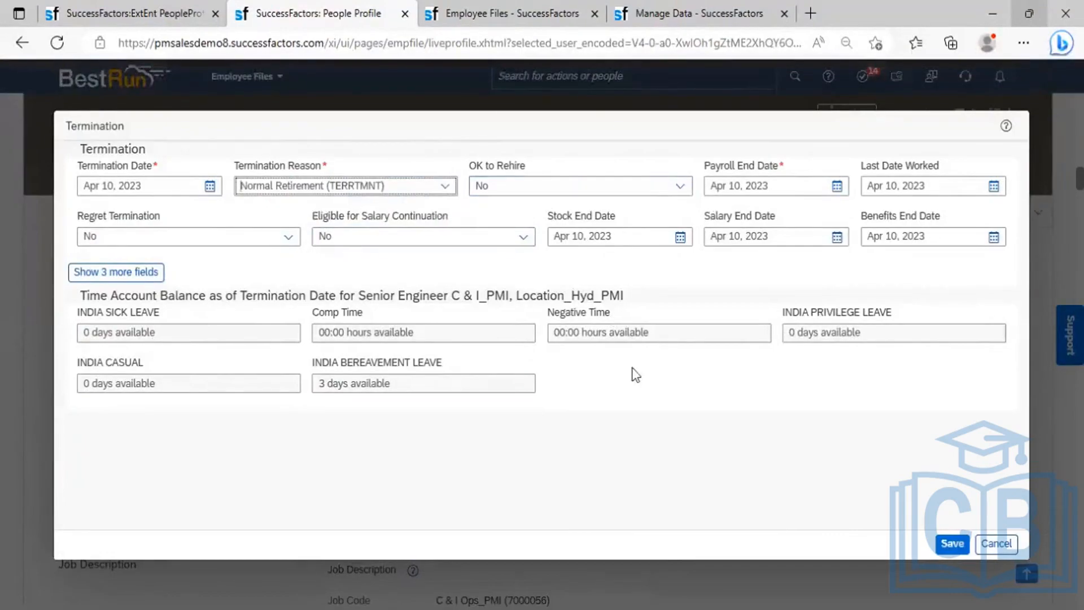
click(116, 273)
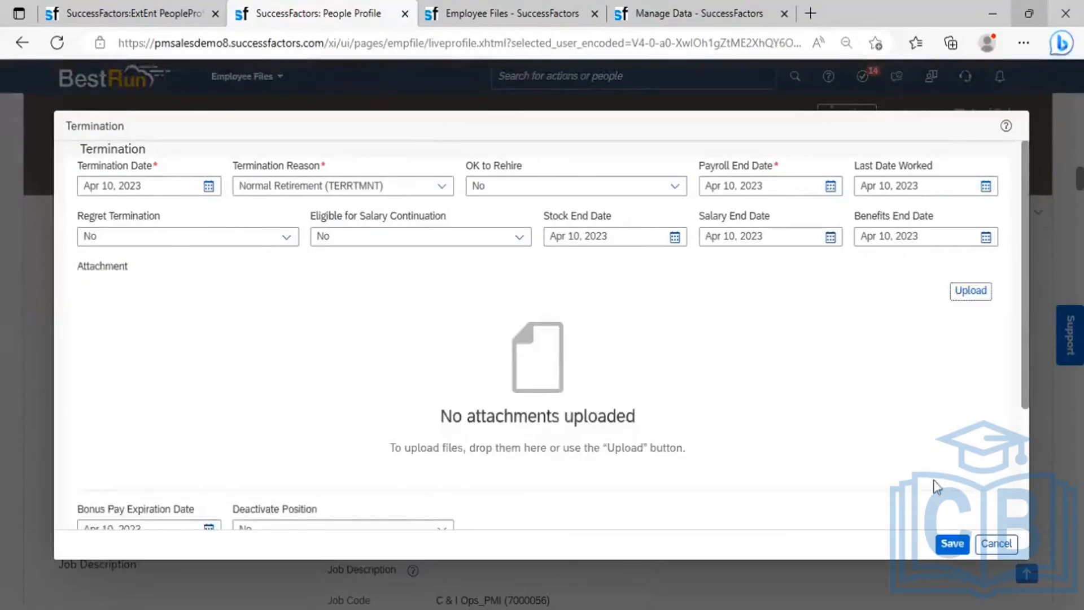
click(950, 544)
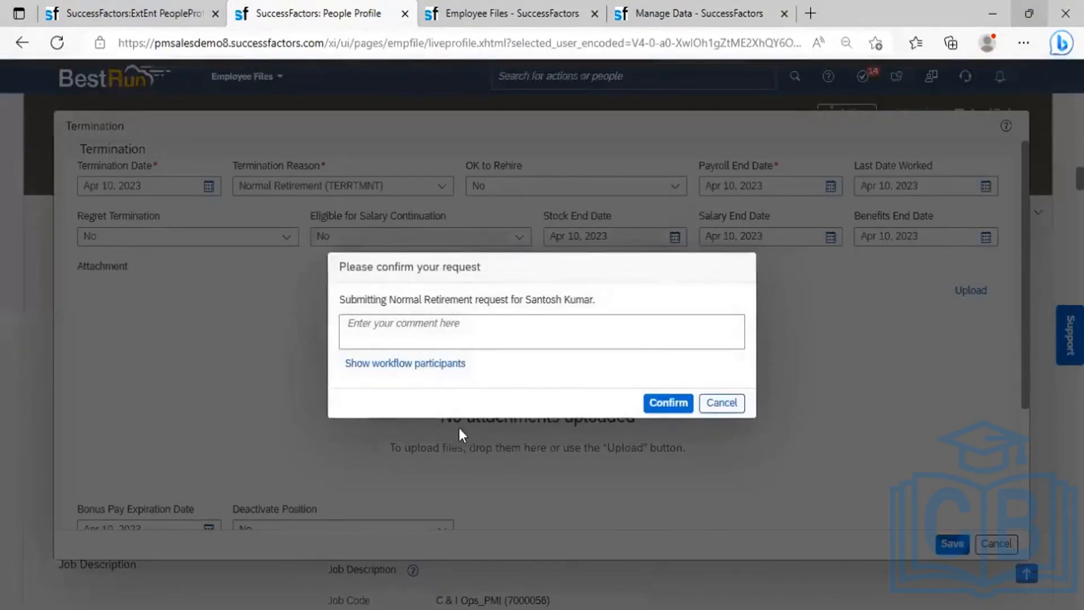
- Copy the first approver's name, submit with comment 'ok', and enter that approver as target user
click(407, 364)
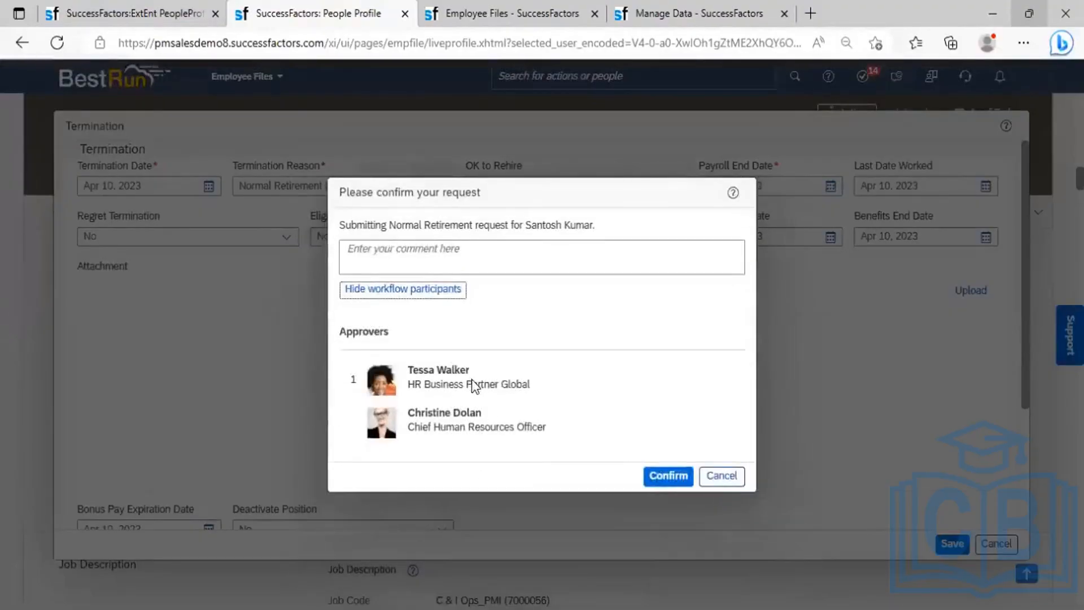
drag(473, 373, 411, 374)
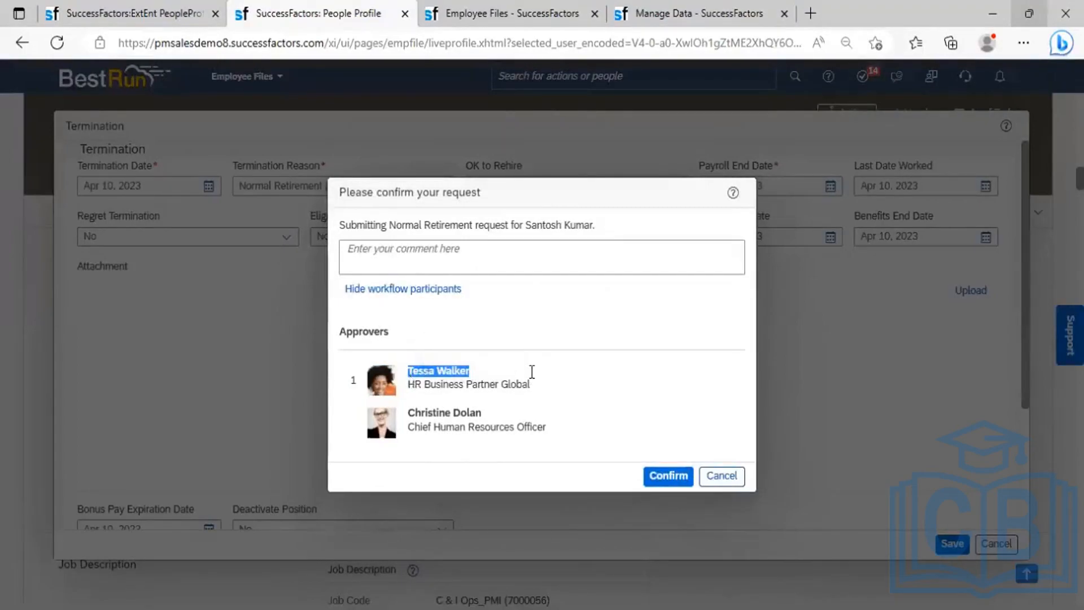
click(434, 257)
text(ok)
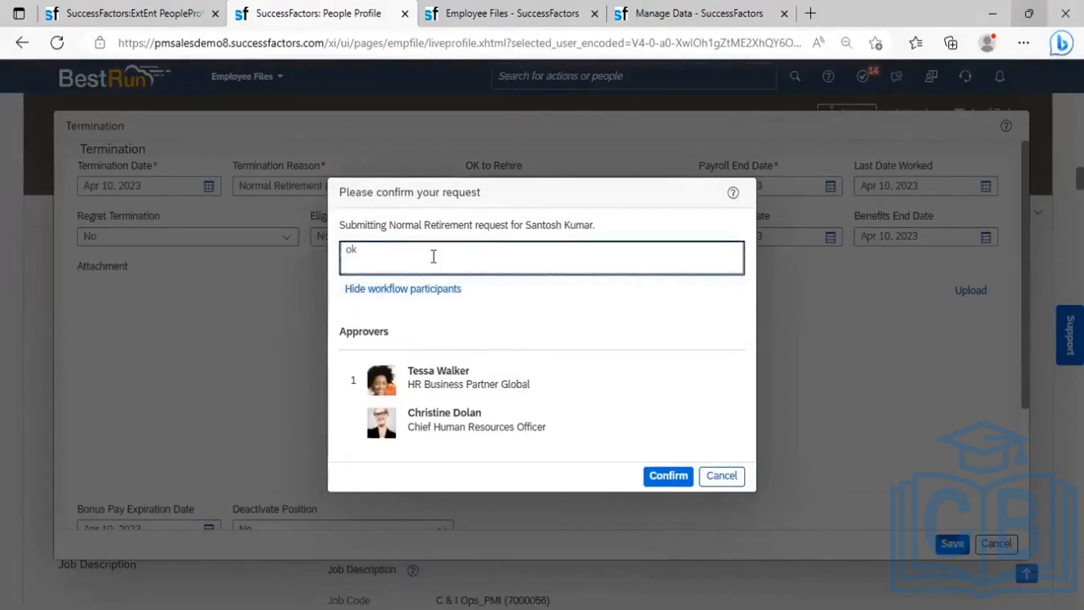
click(662, 481)
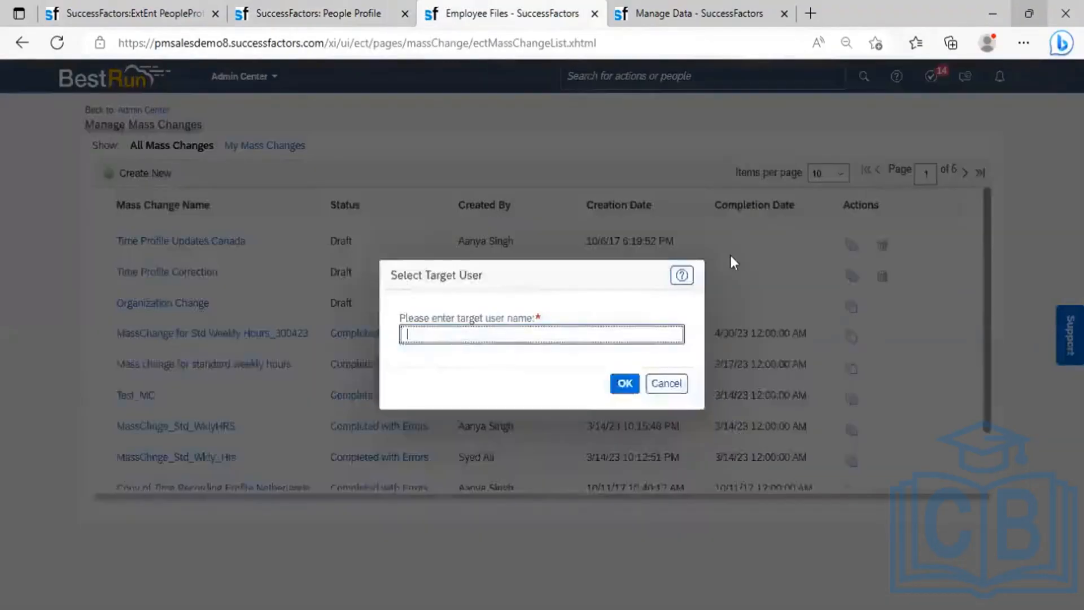
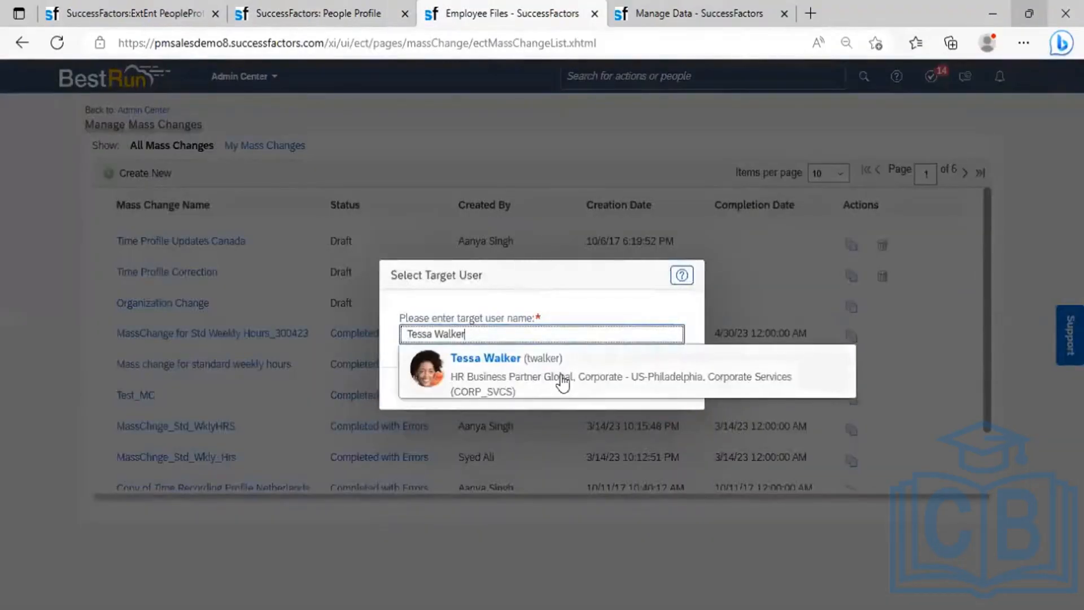
- Finish proxying as the first approver and approve the employee's Normal Retirement change request
click(561, 383)
click(620, 390)
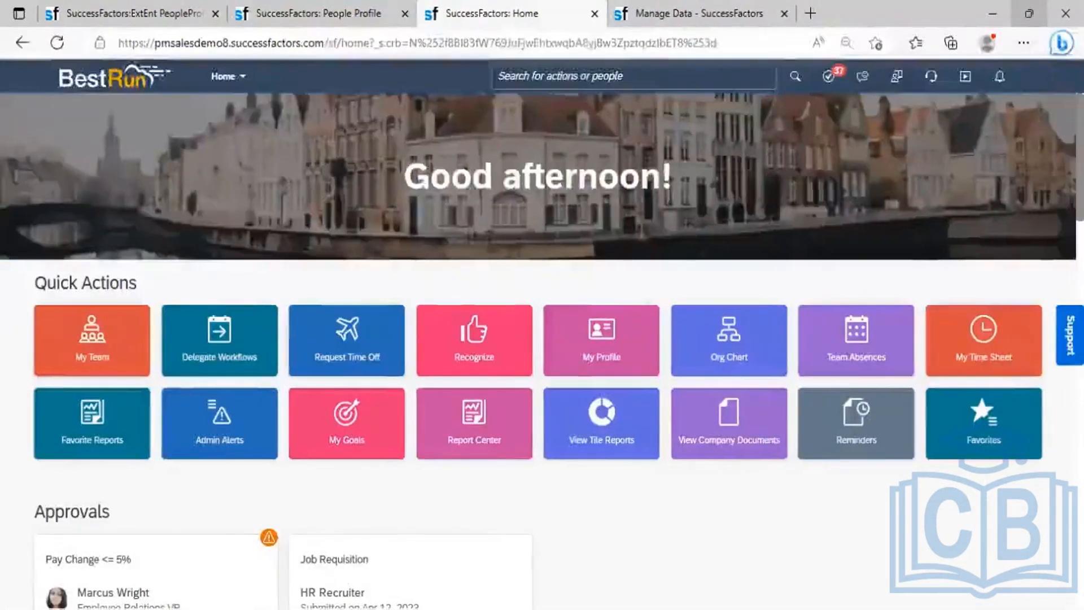
scroll(542, 339, down, 6)
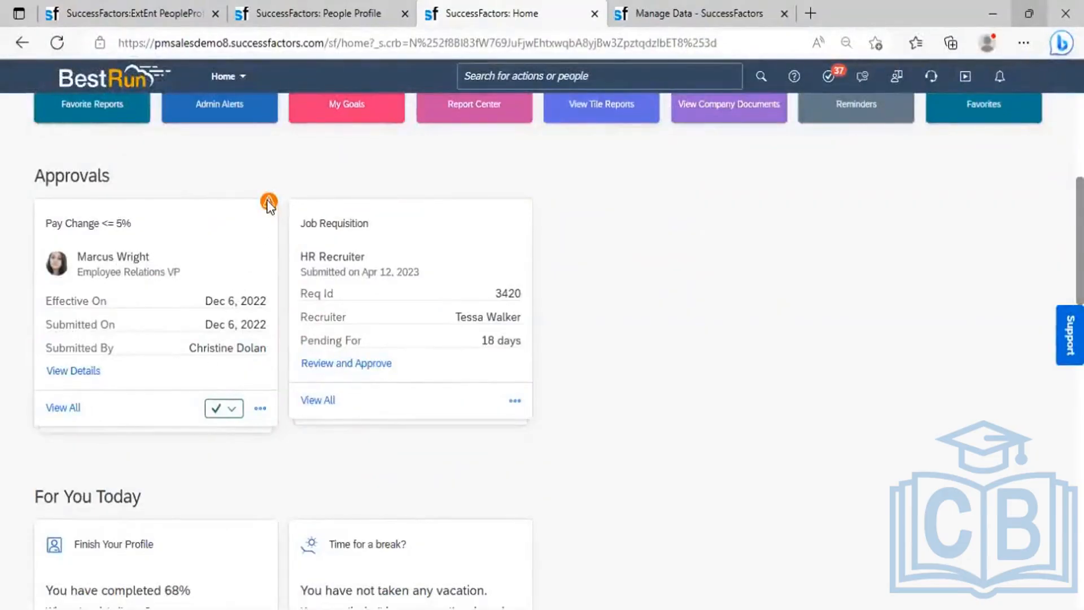
click(69, 410)
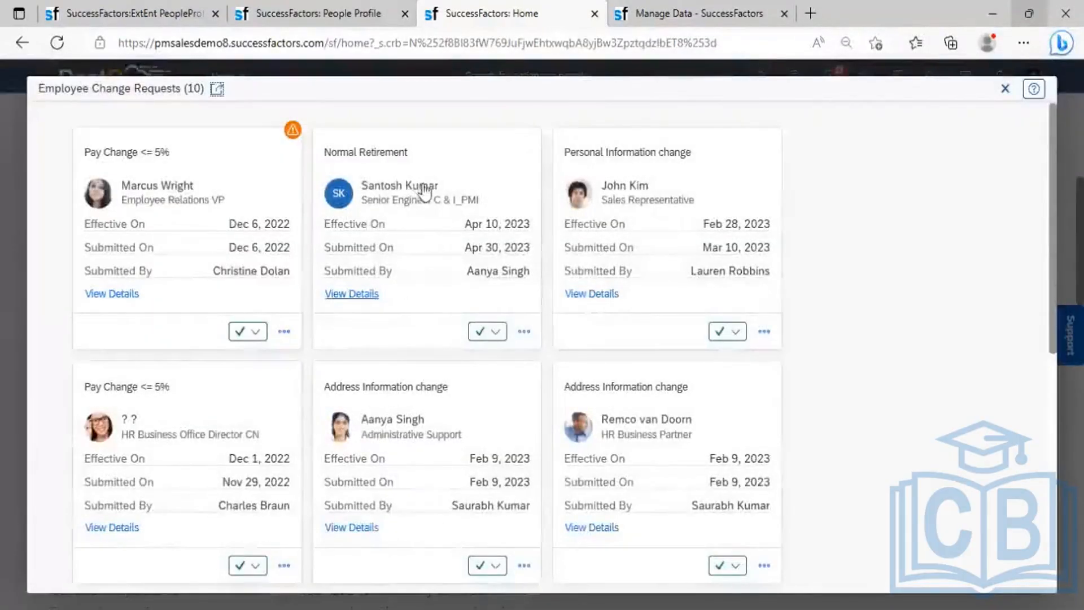
click(496, 332)
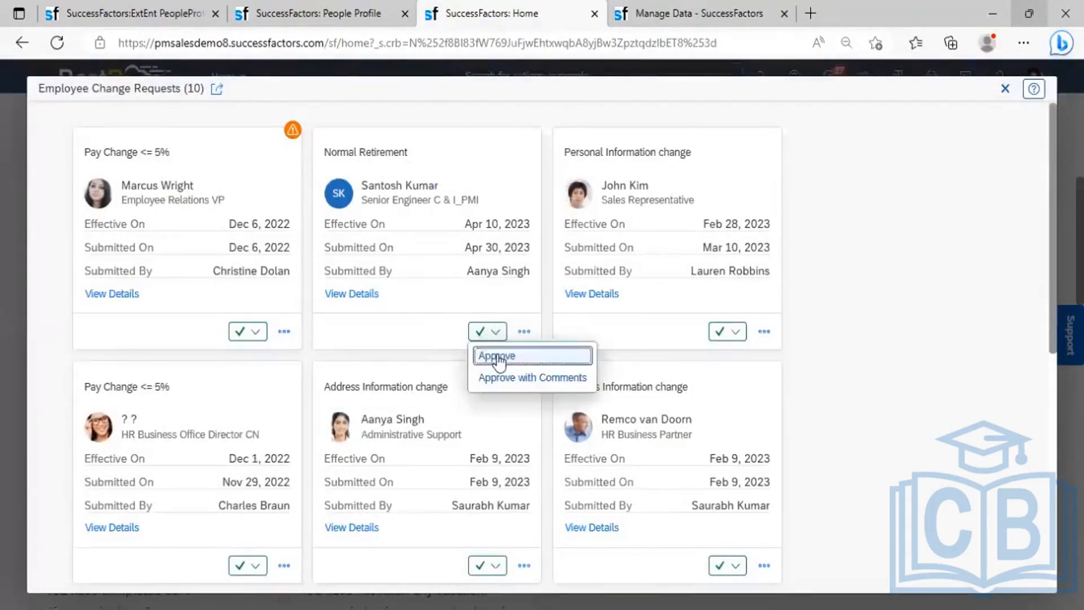
click(498, 357)
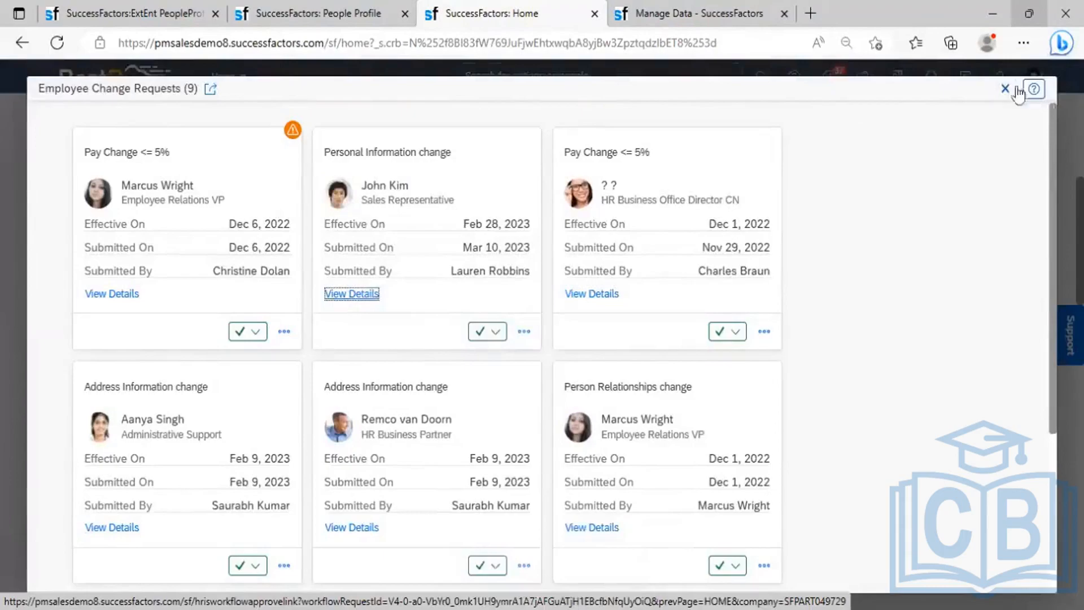
- Close the change requests window and stop proxying with Become Self
click(1005, 90)
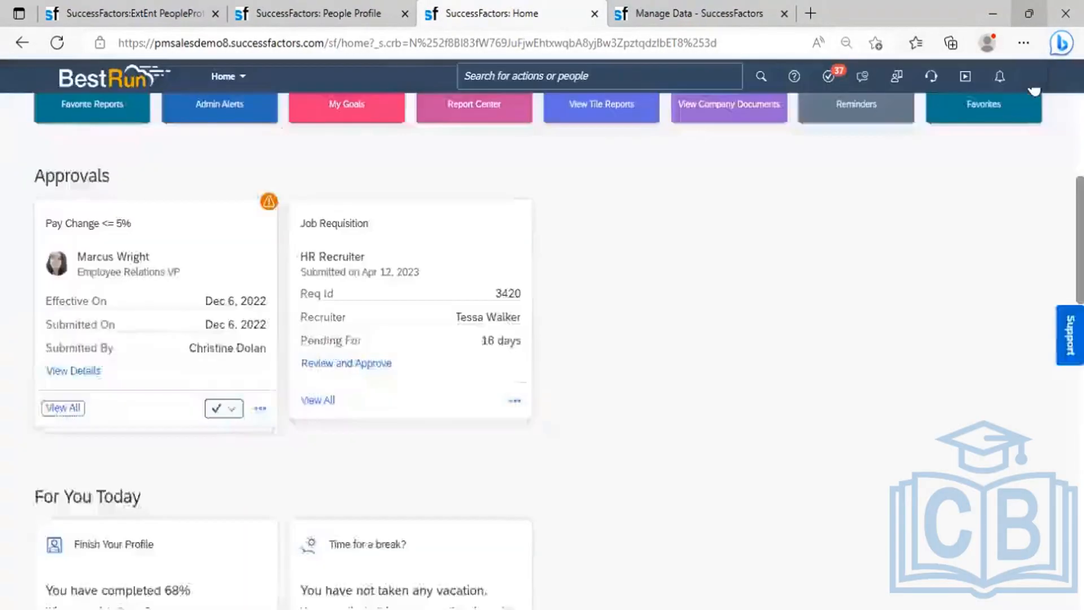
click(1033, 87)
click(770, 148)
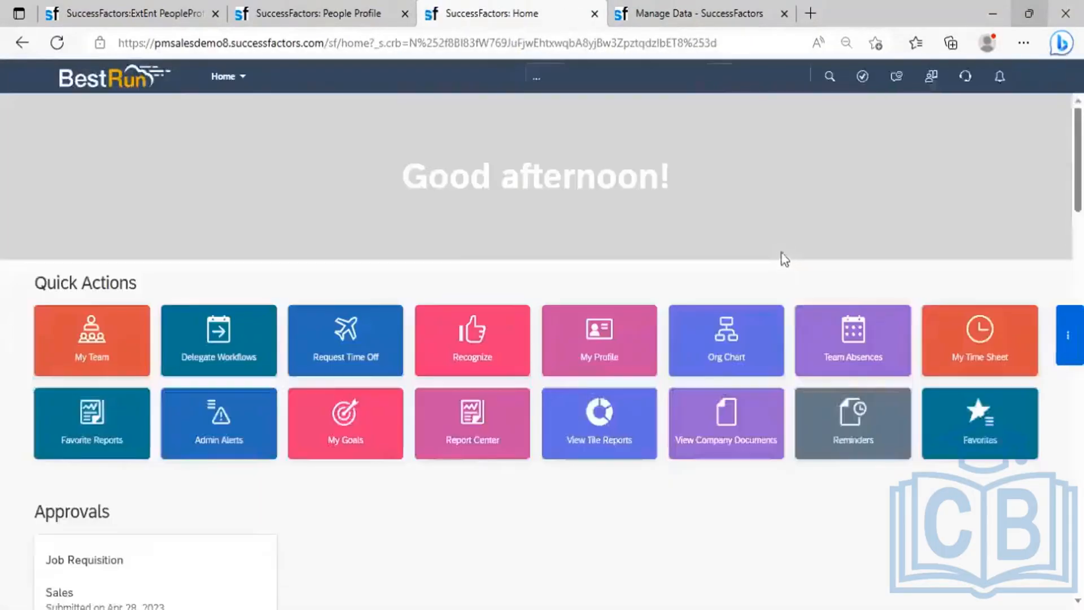
- Reload the employee's profile to see the Inactive status, then return to the Home tab
click(323, 12)
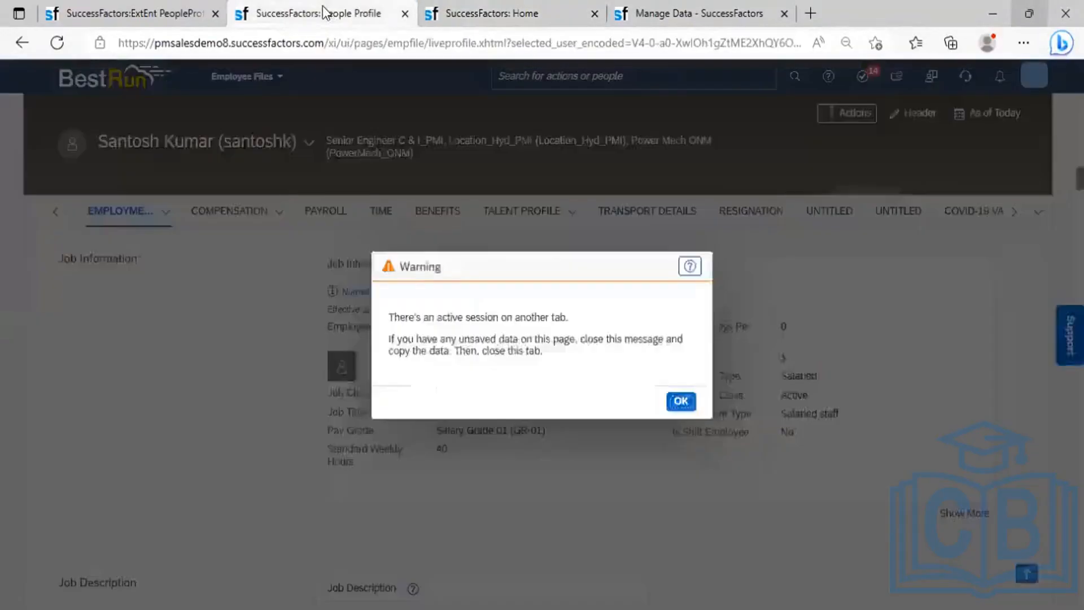
click(681, 403)
click(57, 44)
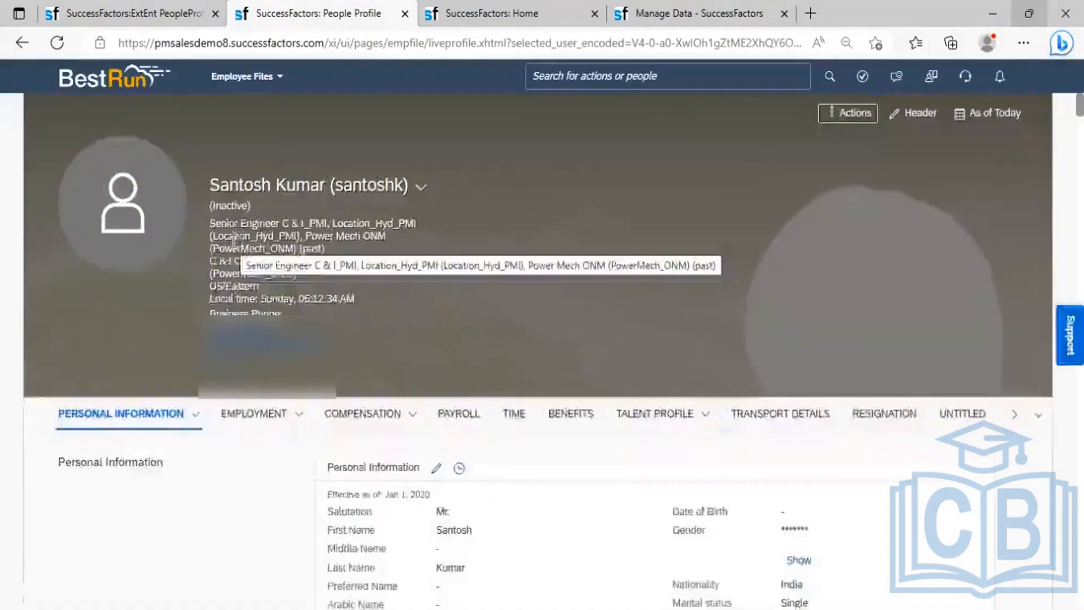
click(559, 13)
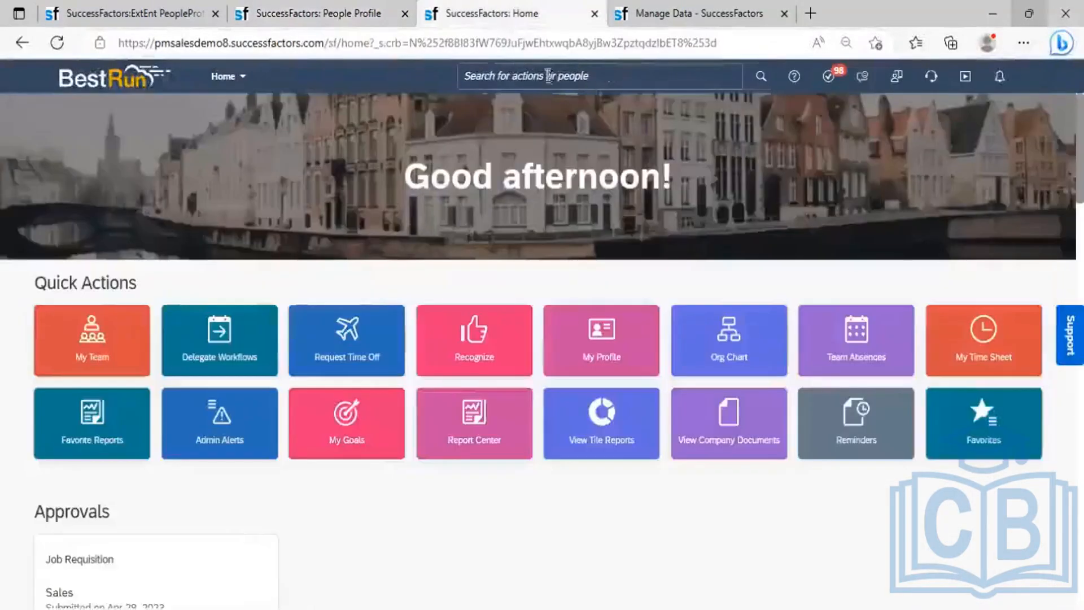
- Open the Employee Directory through the 'view employee directory' search
click(547, 77)
text(san)
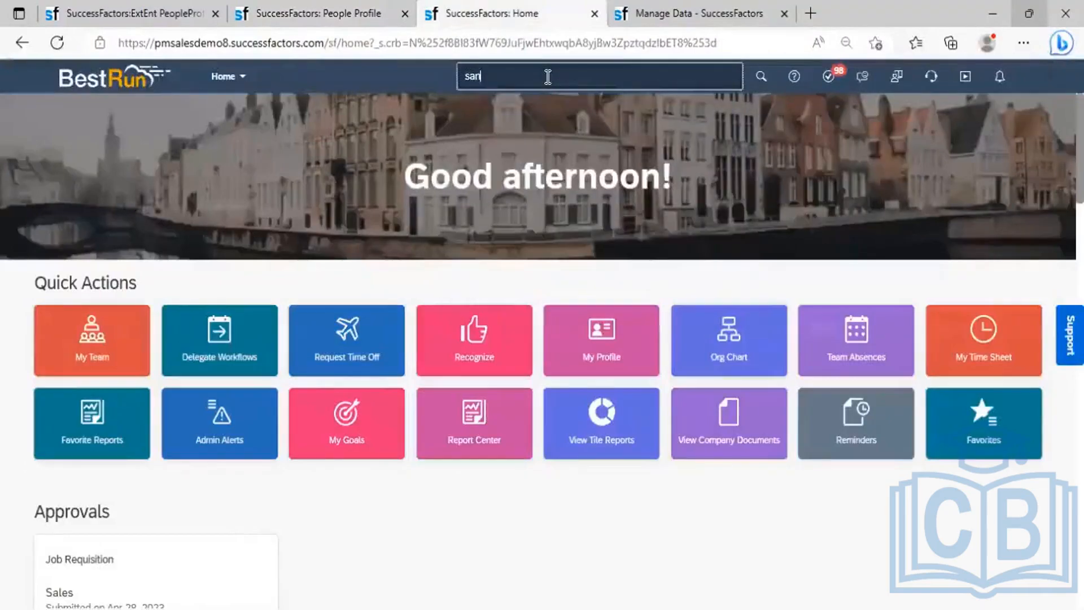
text(tosh)
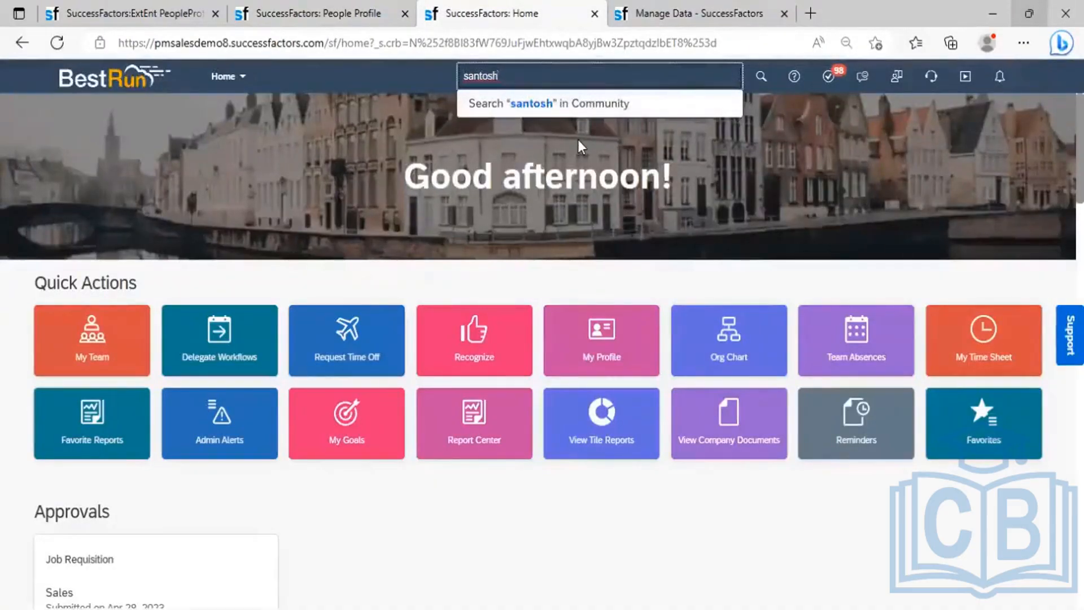
key(BackSpace)
key(BackSpace)
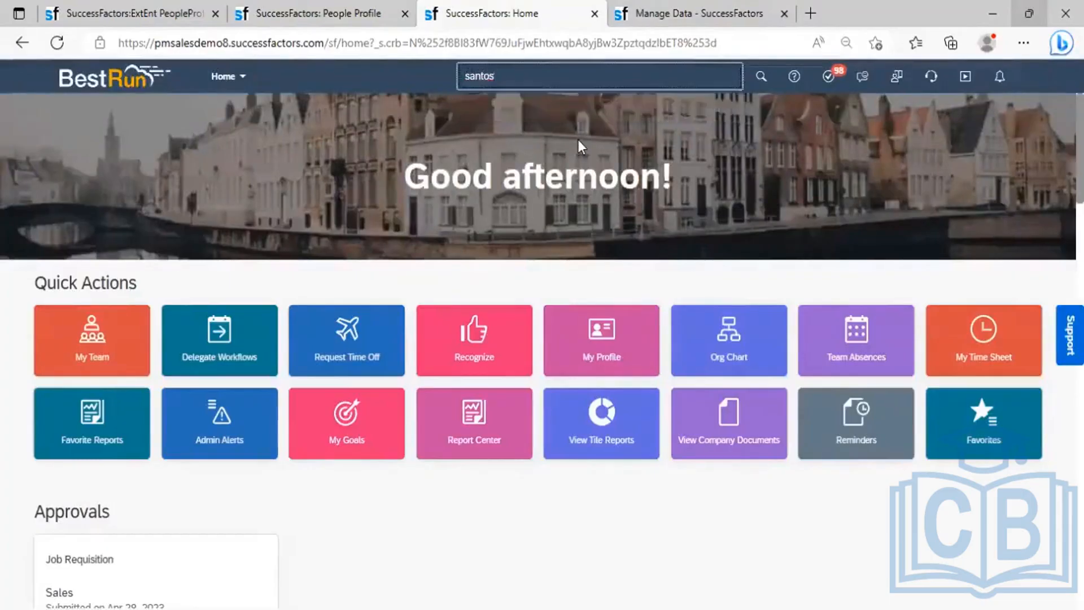
key(BackSpace)
key(BackSpace)
key(BackSpace)
key(BackSpace)
key(BackSpace)
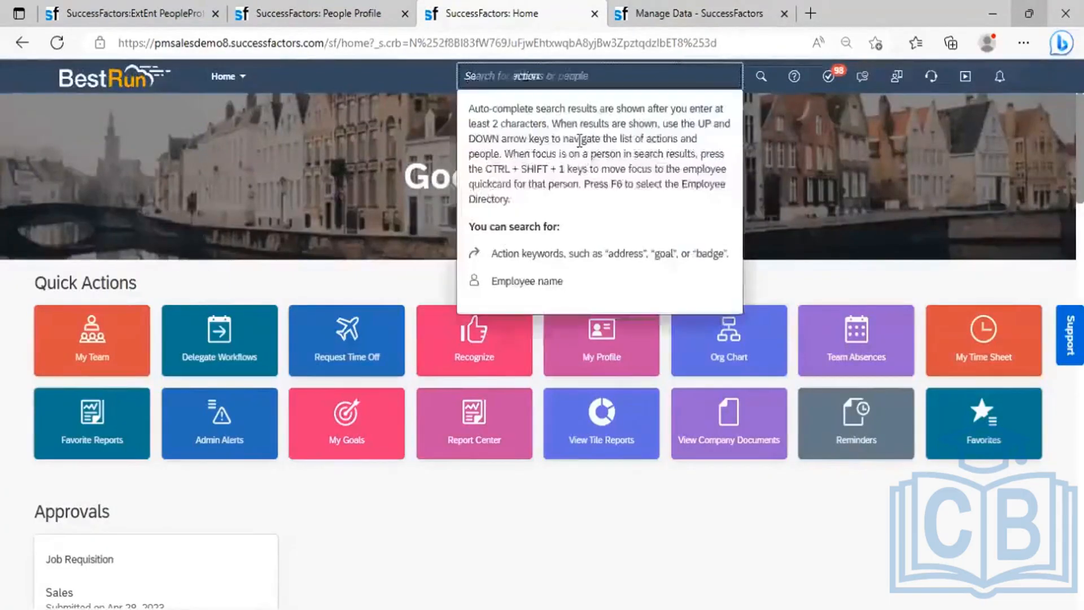
text(vie)
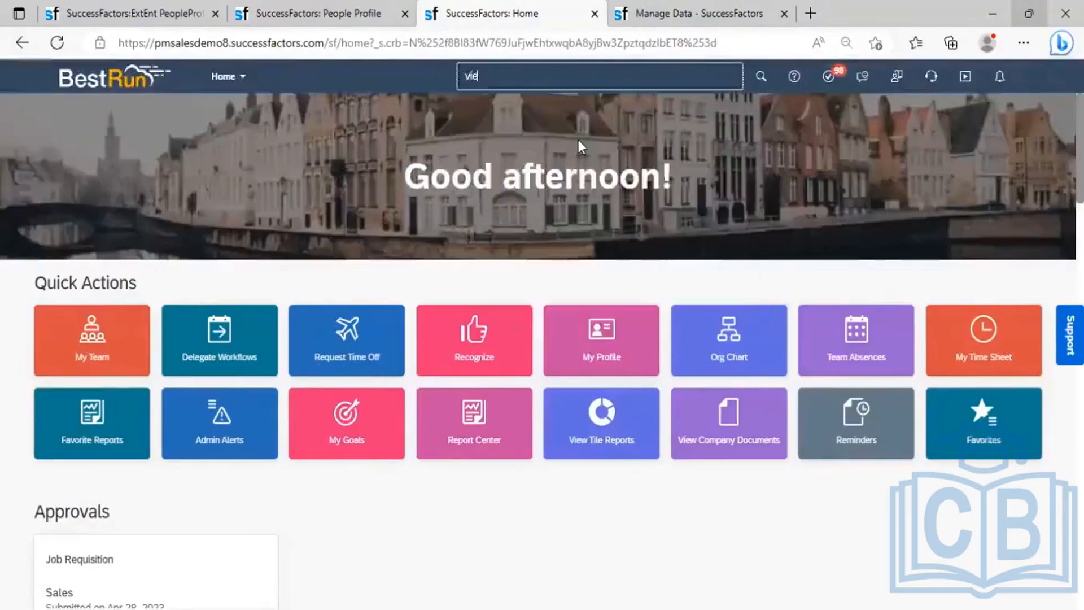
text(w emplo)
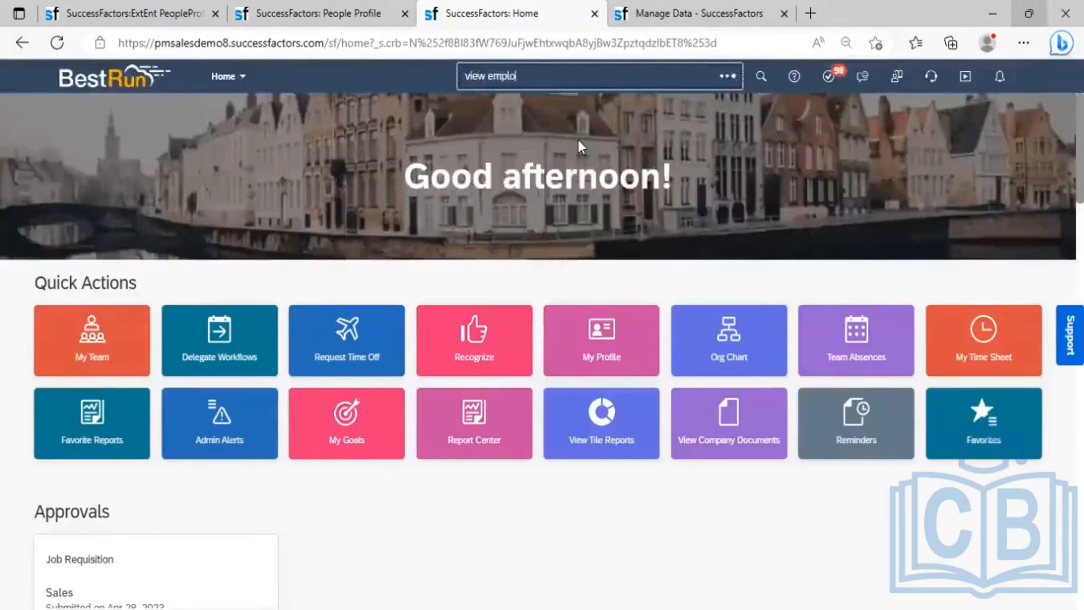
text(yee di)
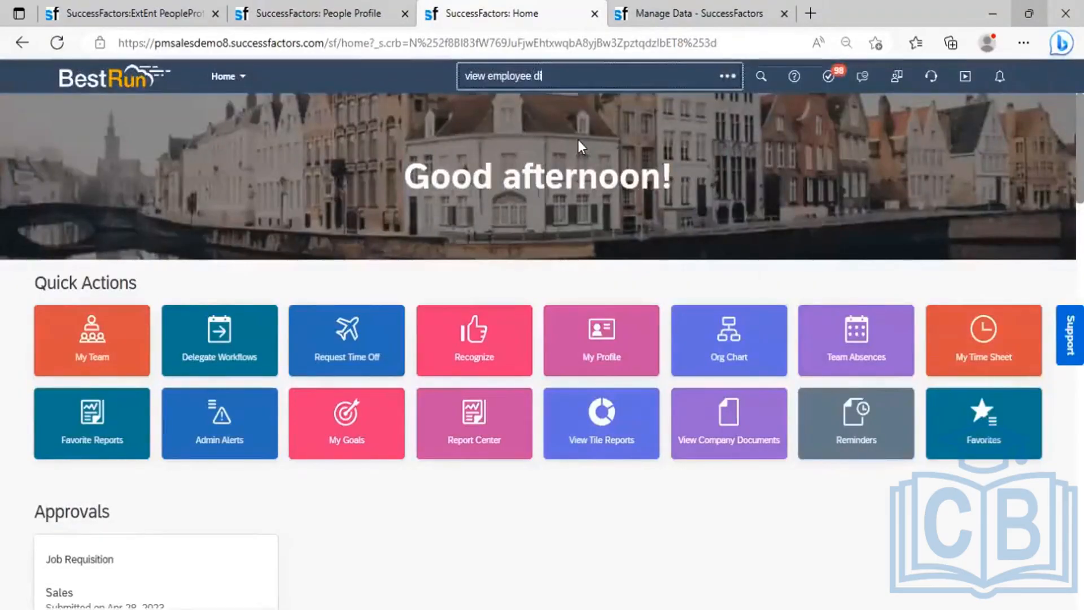
text(rectory)
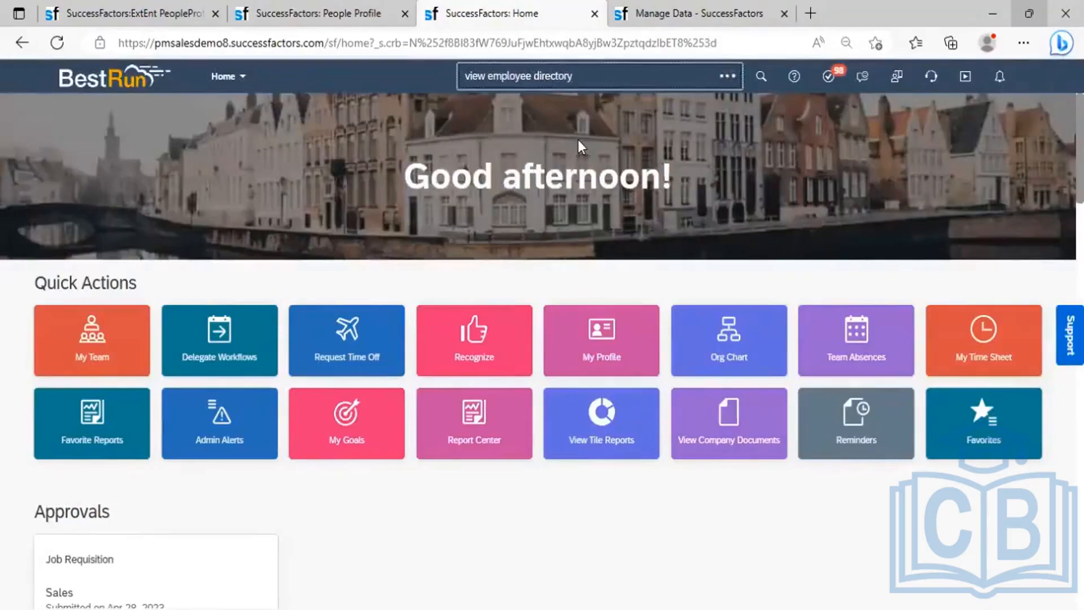
click(579, 142)
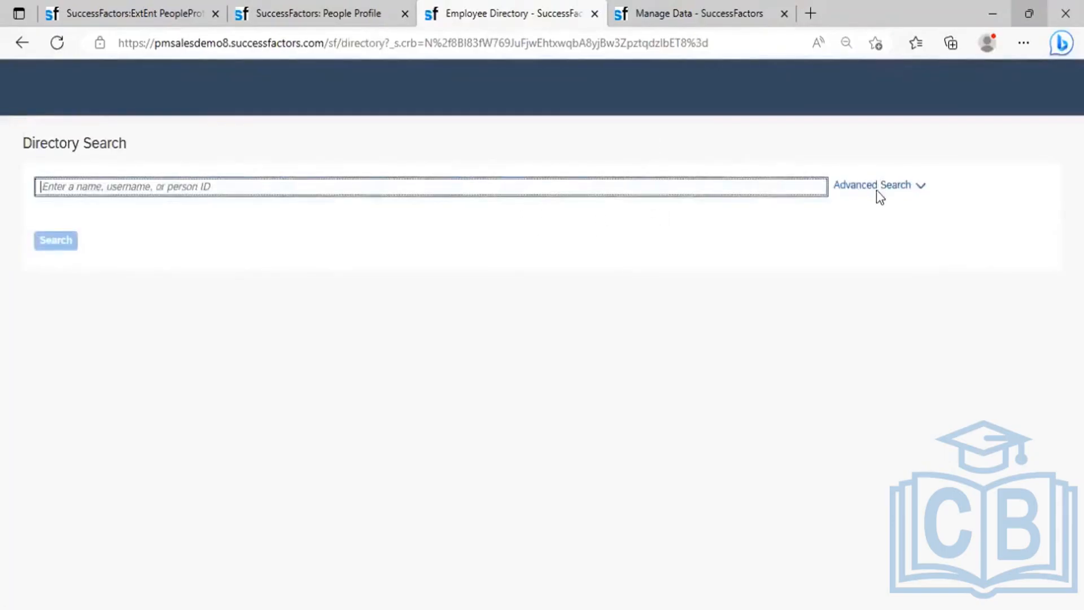
- Run an advanced search for the employee by first and last name, including inactive users
click(882, 192)
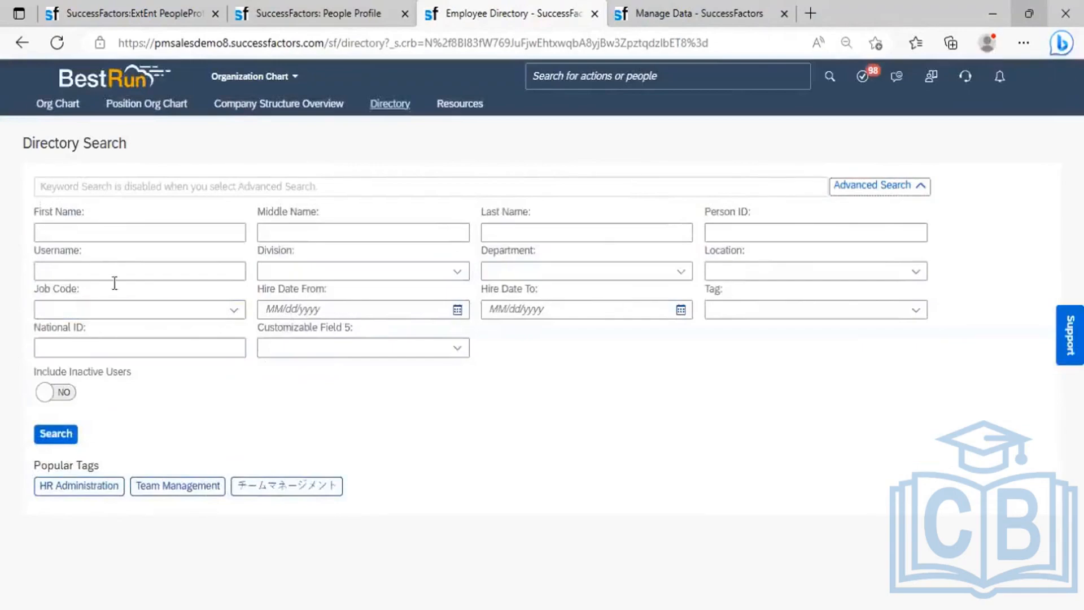
click(113, 232)
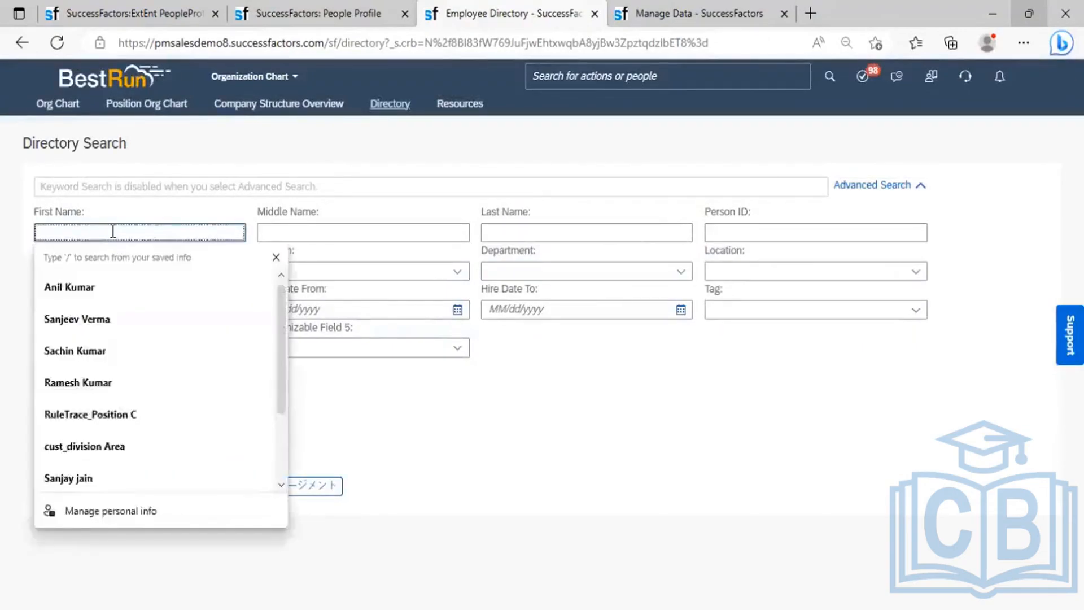
text(santos)
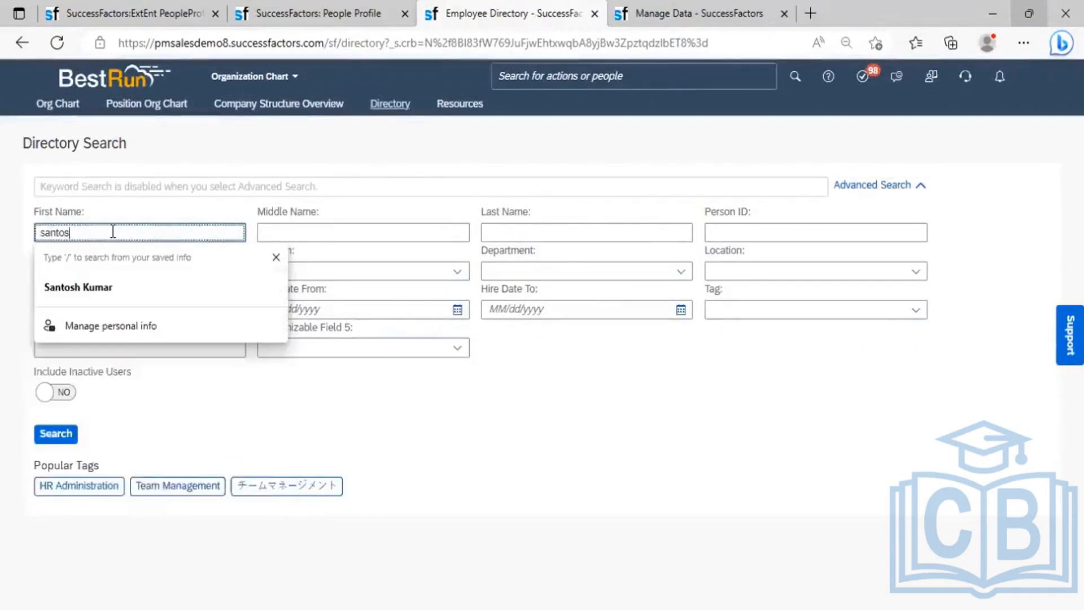
text(h)
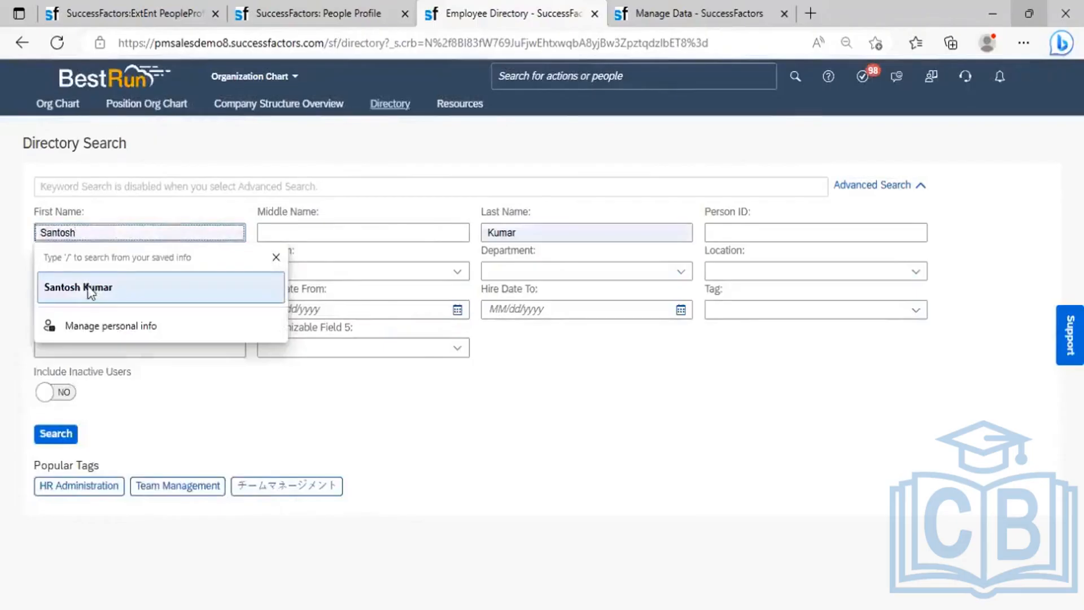
click(90, 292)
click(65, 394)
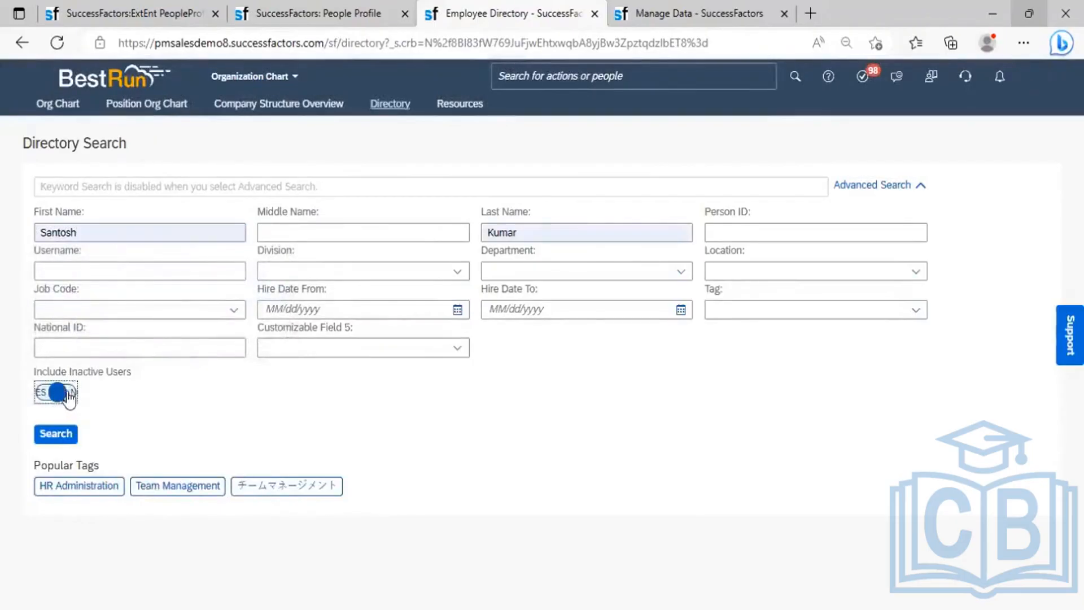
click(59, 436)
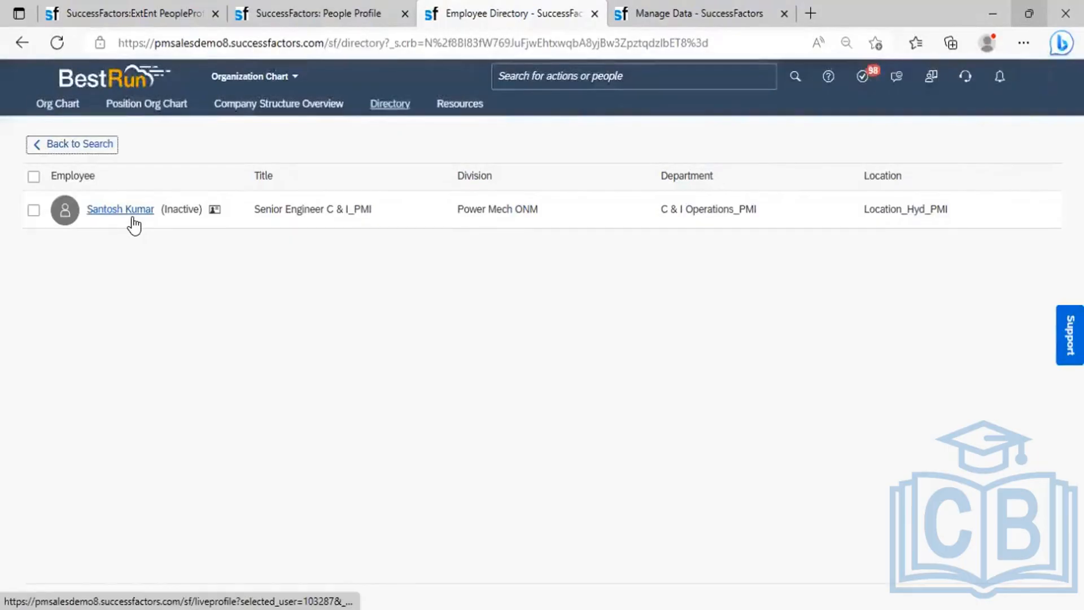
click(133, 220)
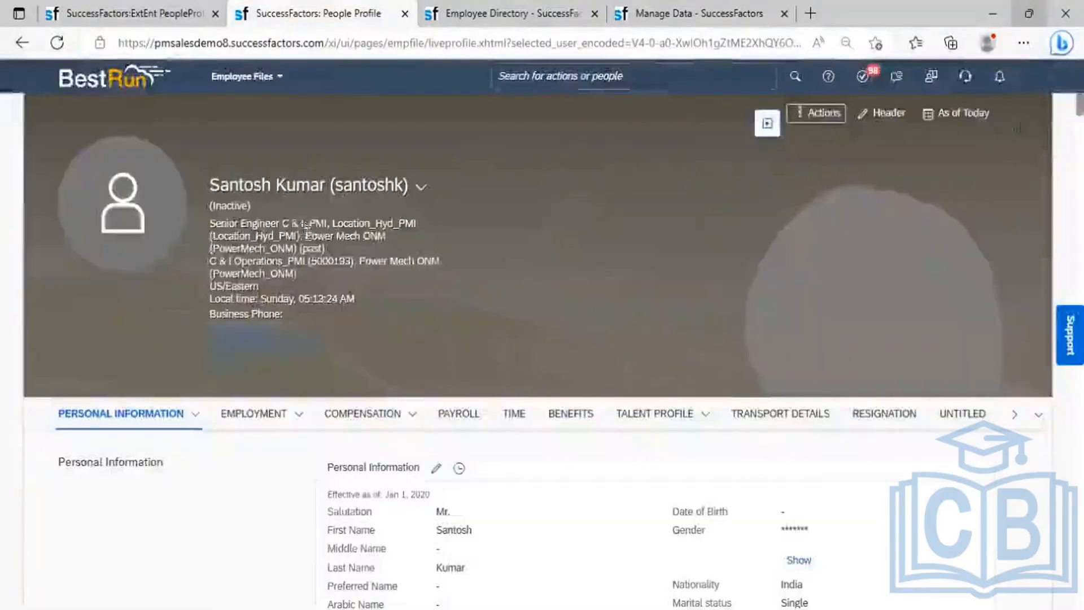
click(476, 12)
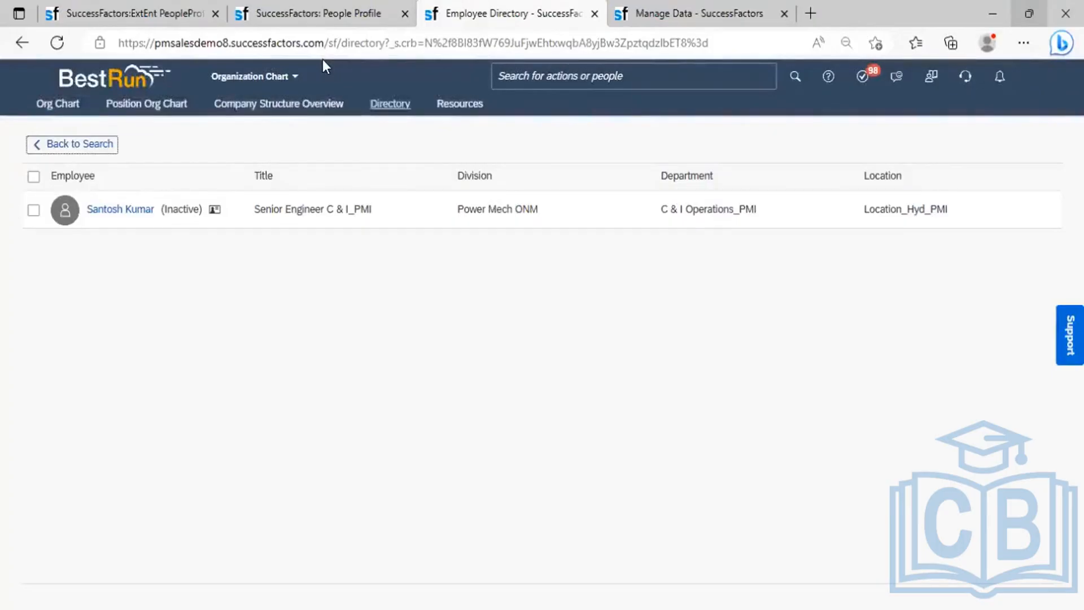
click(327, 22)
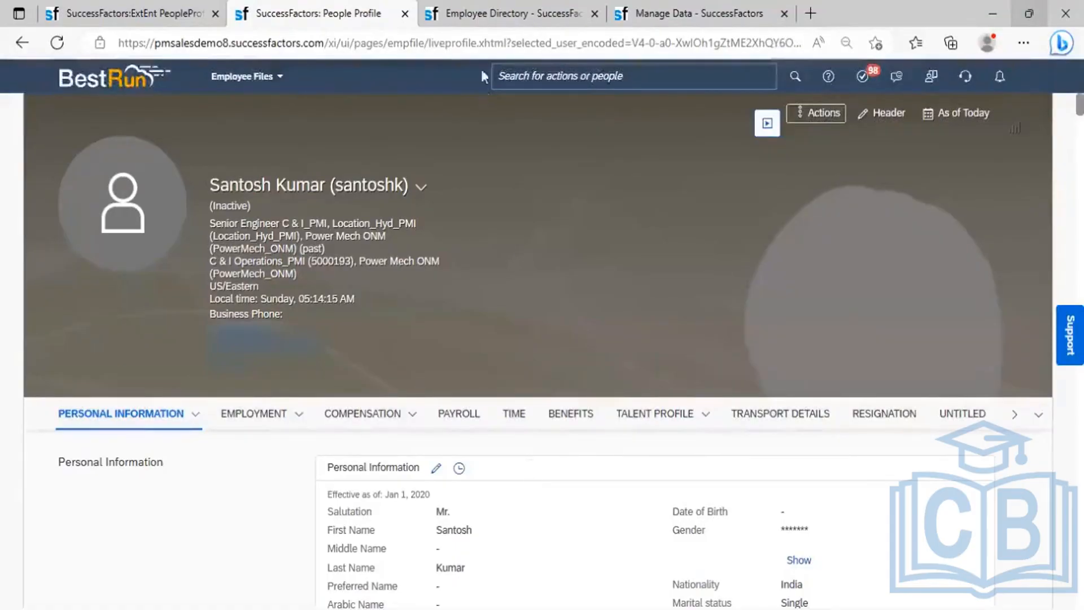
click(490, 13)
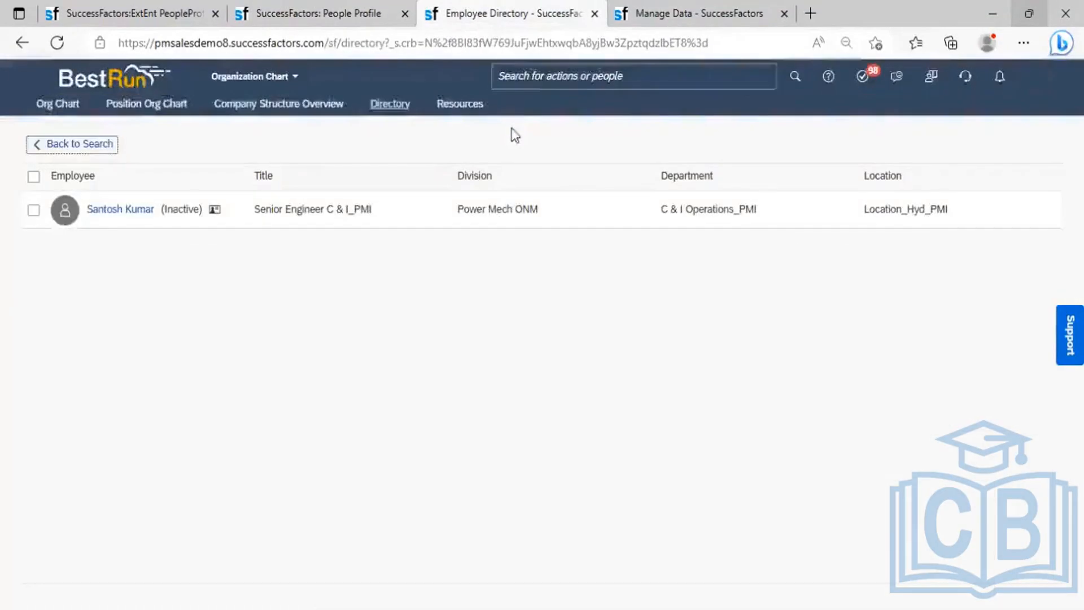
- Search 'data retent' and go to Data Retention Management
click(536, 74)
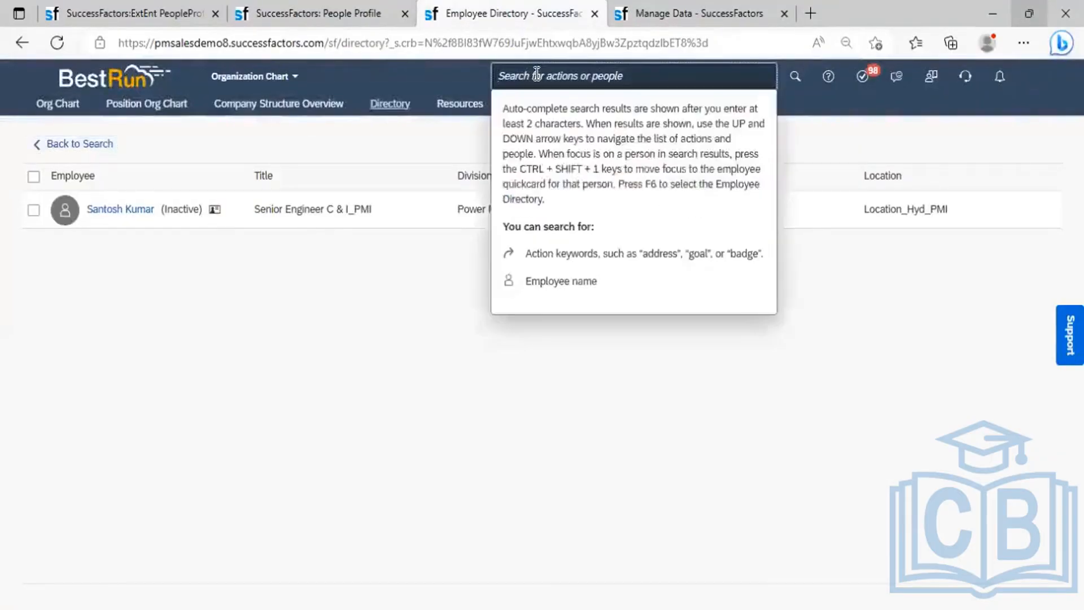
text(data)
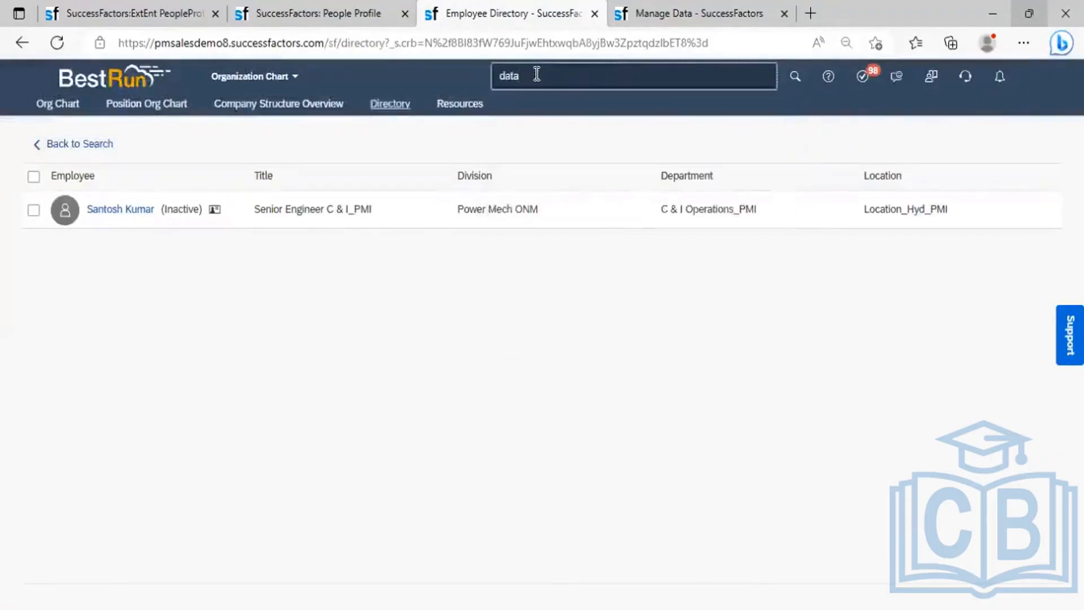
text( retention)
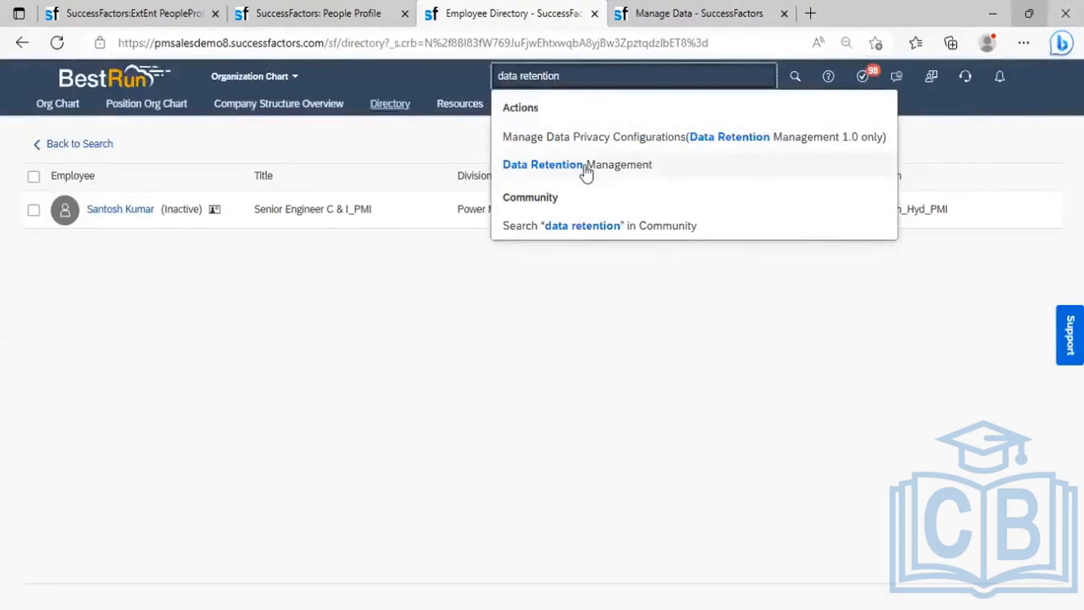
click(585, 169)
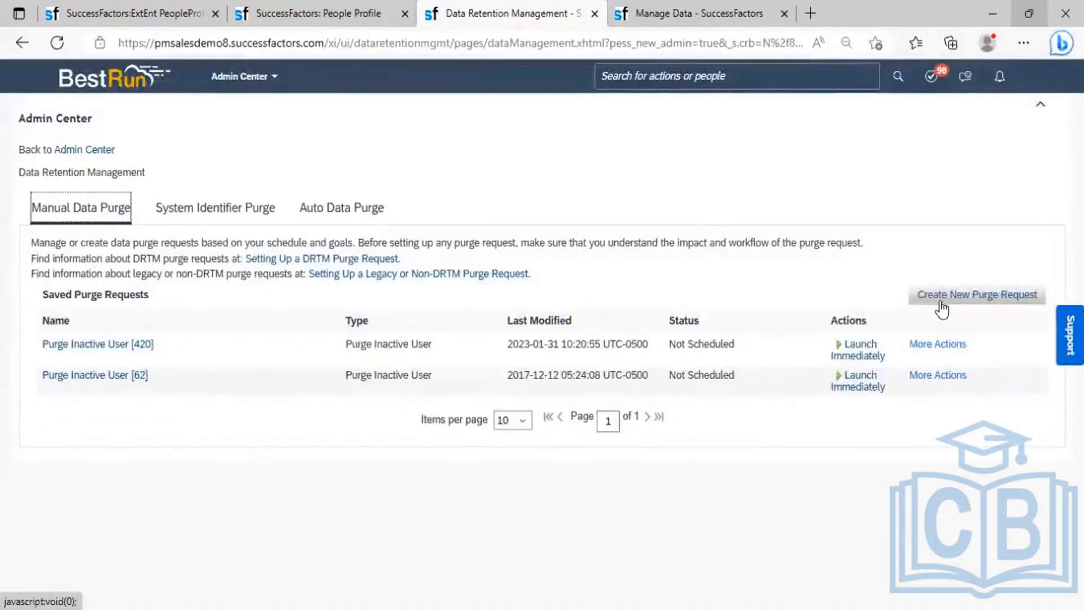
- Create a new Purge Inactive User request limited to the single chosen employee
click(976, 296)
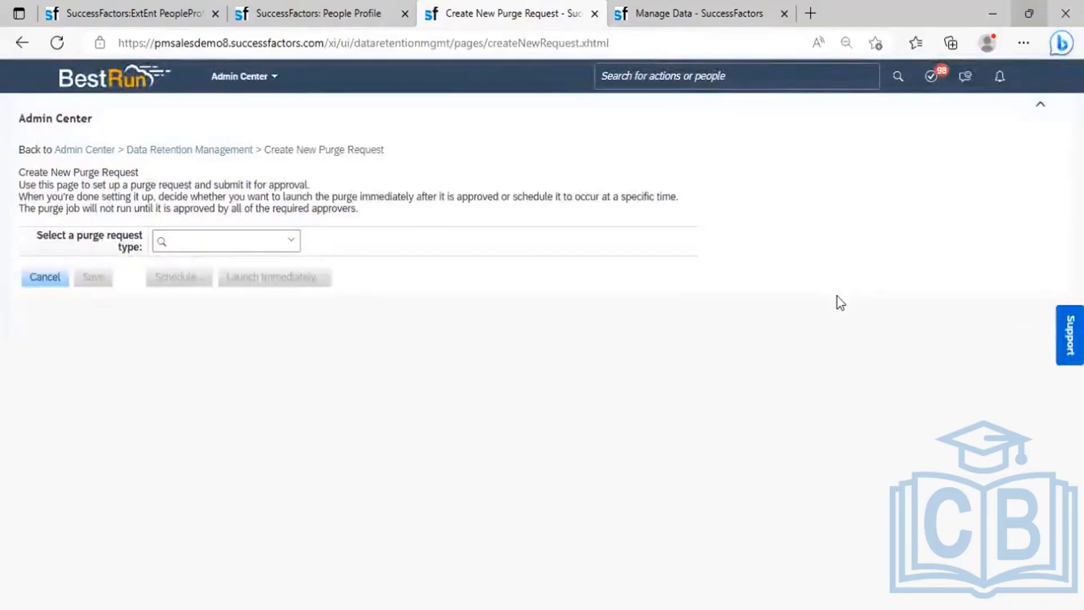
click(289, 241)
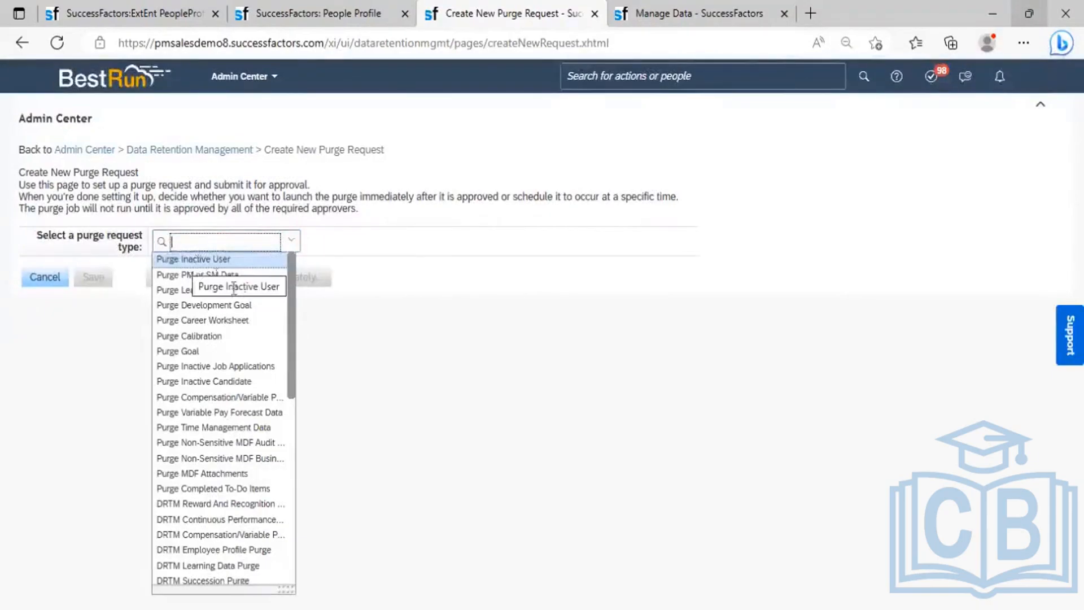
click(194, 260)
click(232, 320)
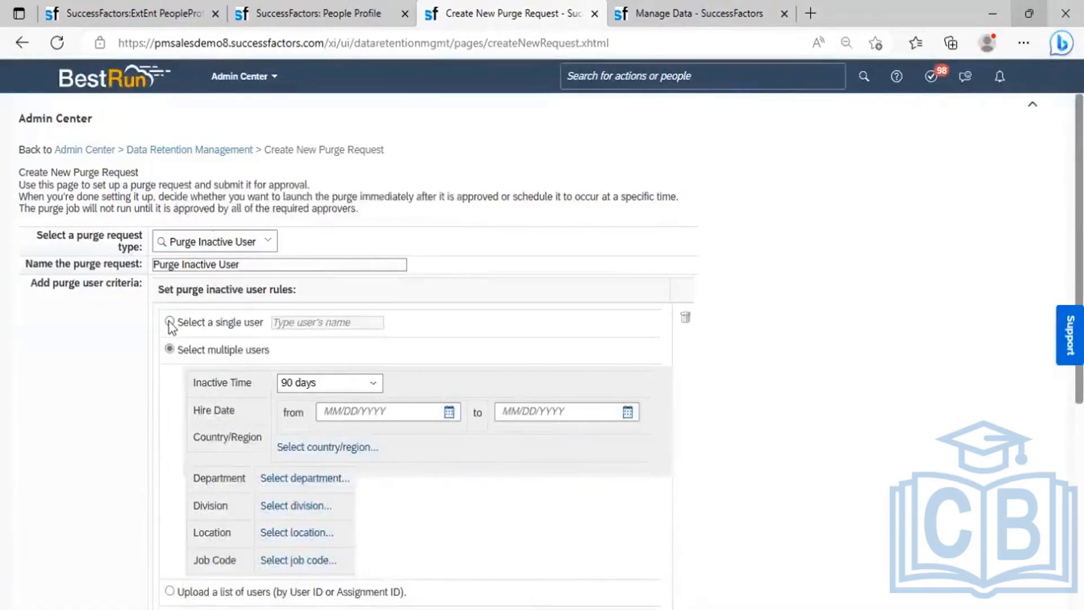
click(170, 321)
click(300, 328)
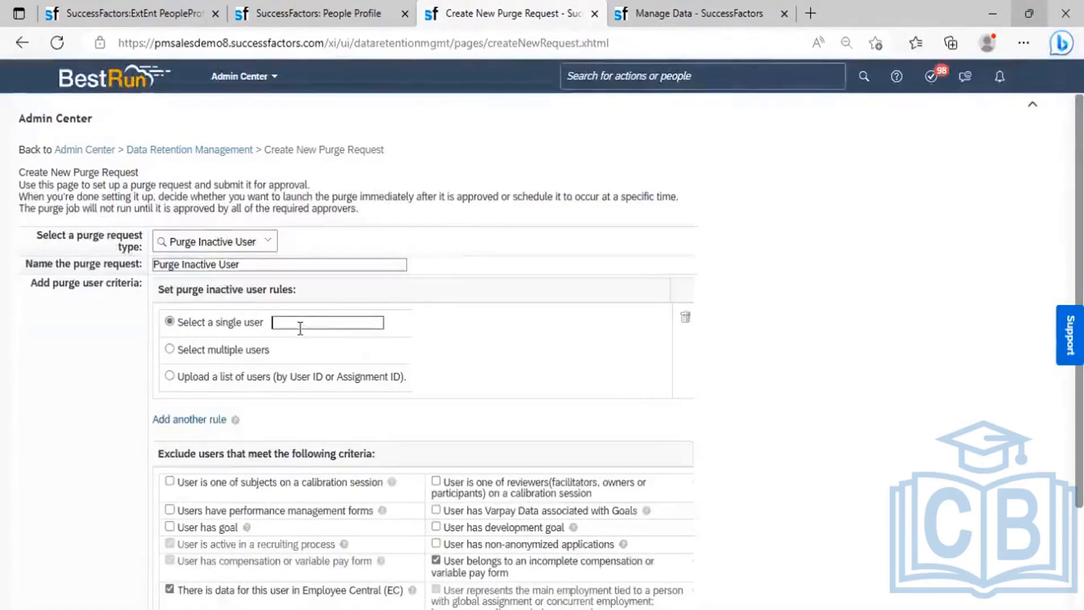
text(santos)
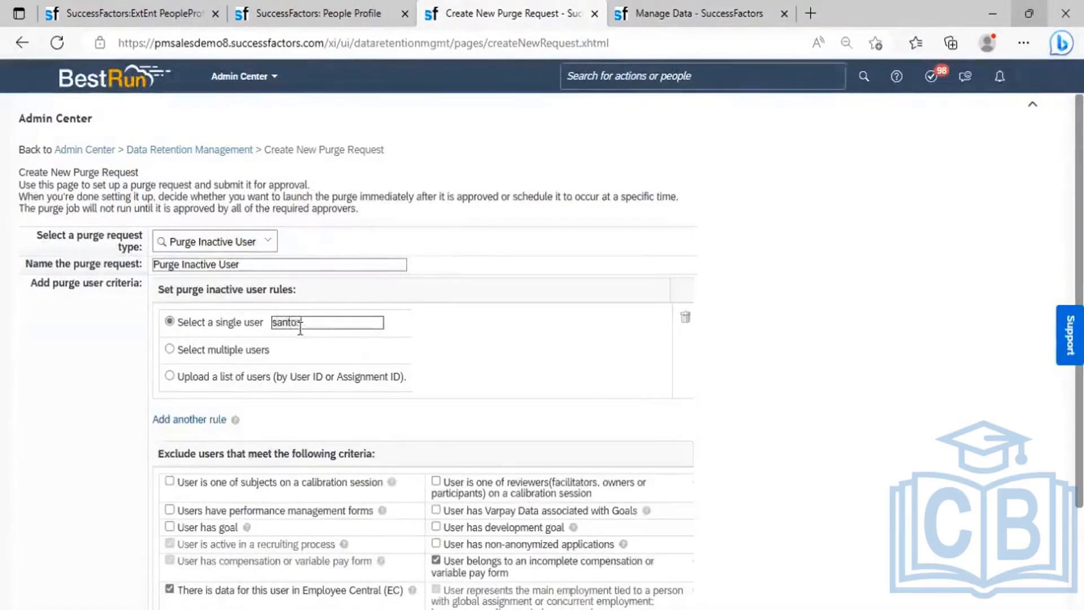
text(h)
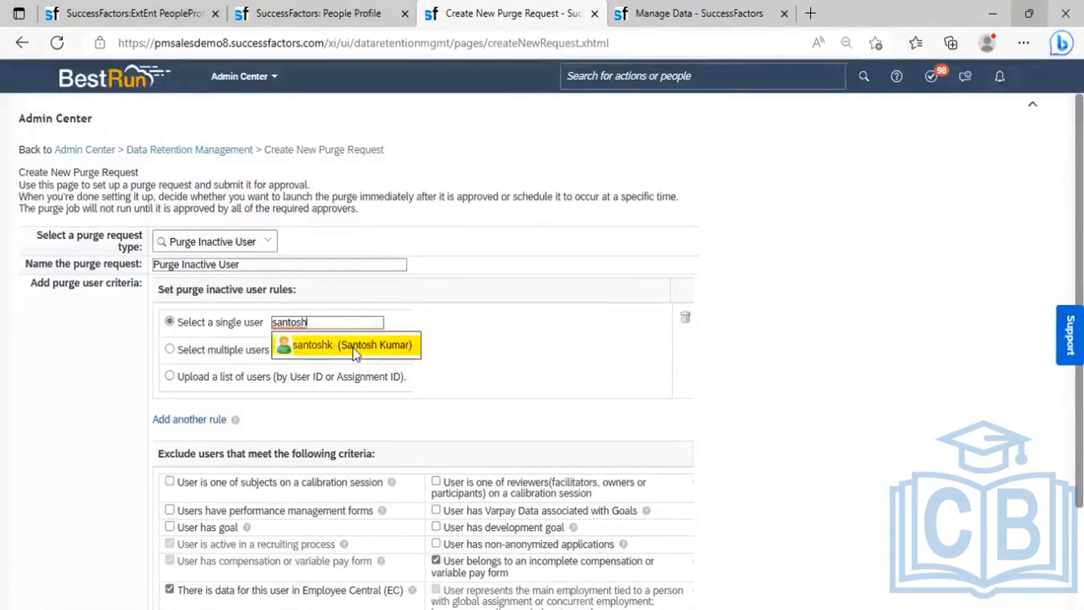
click(355, 346)
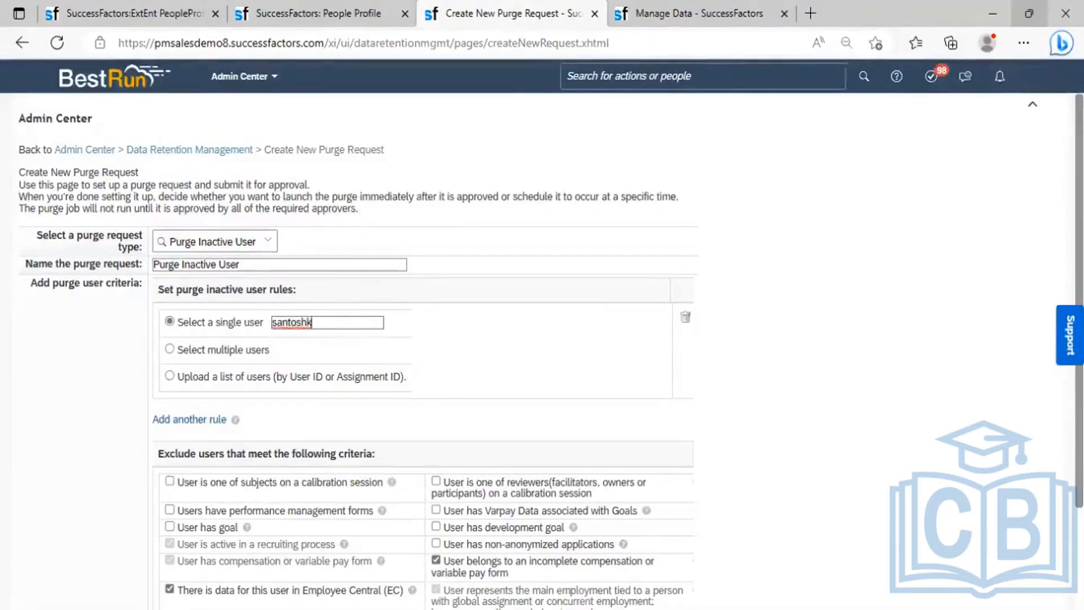
- Uncheck the incomplete compensation form and Employee Central data exclusions
scroll(811, 515, down, 2)
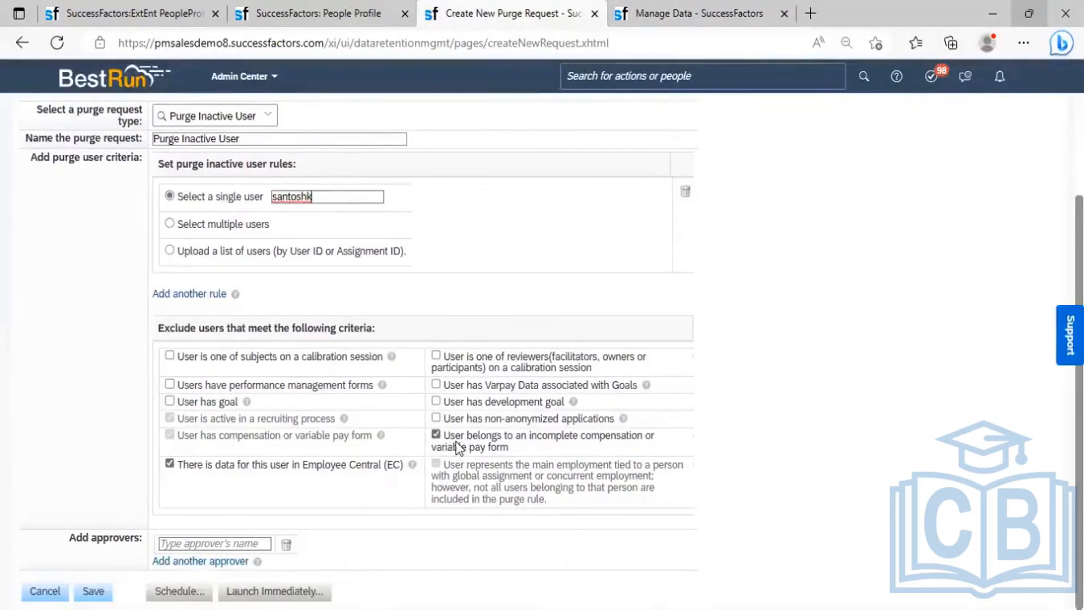
click(514, 442)
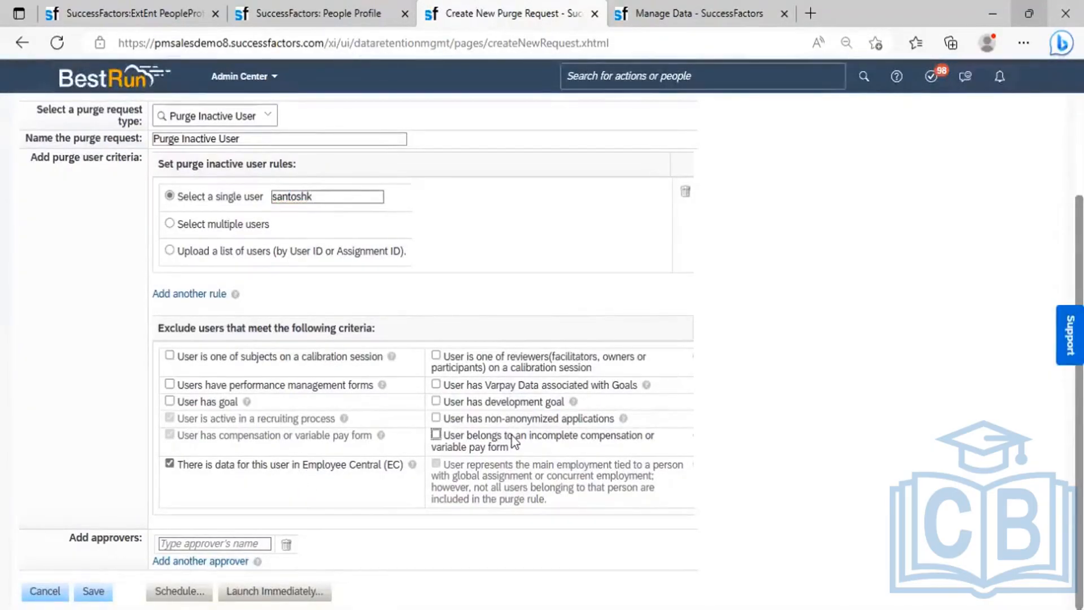
click(304, 467)
click(201, 537)
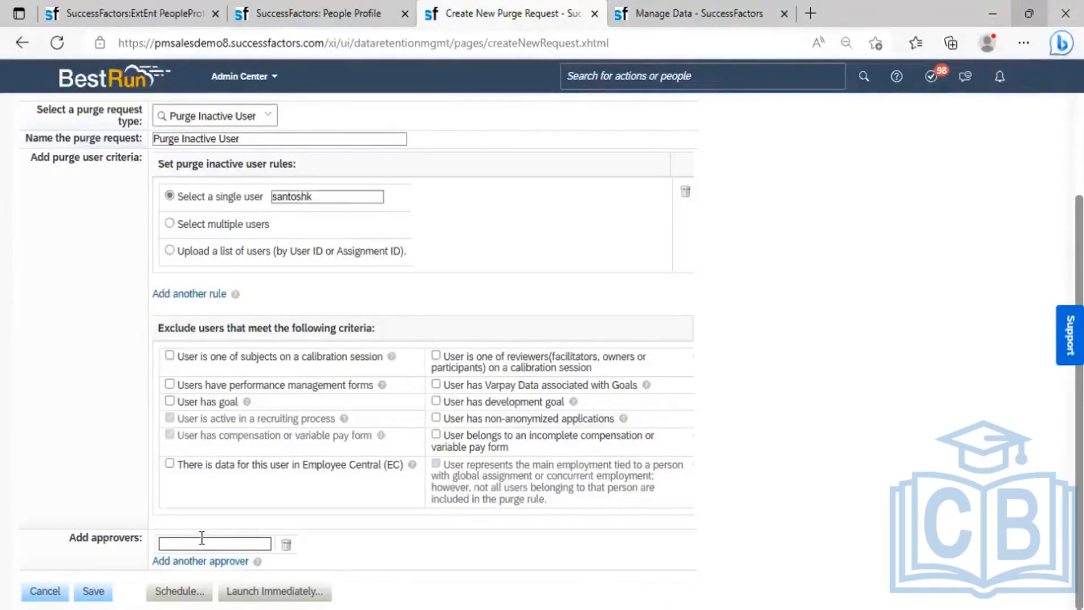
- Add the admin account and a second user as approvers, then choose Launch Immediately
text(sfadmin)
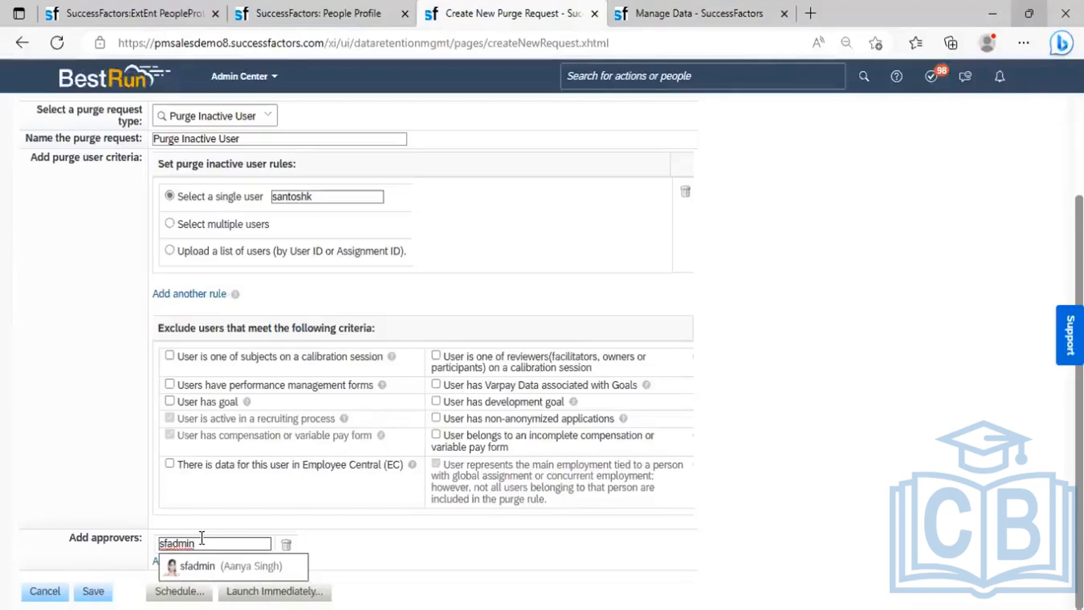
key(Down)
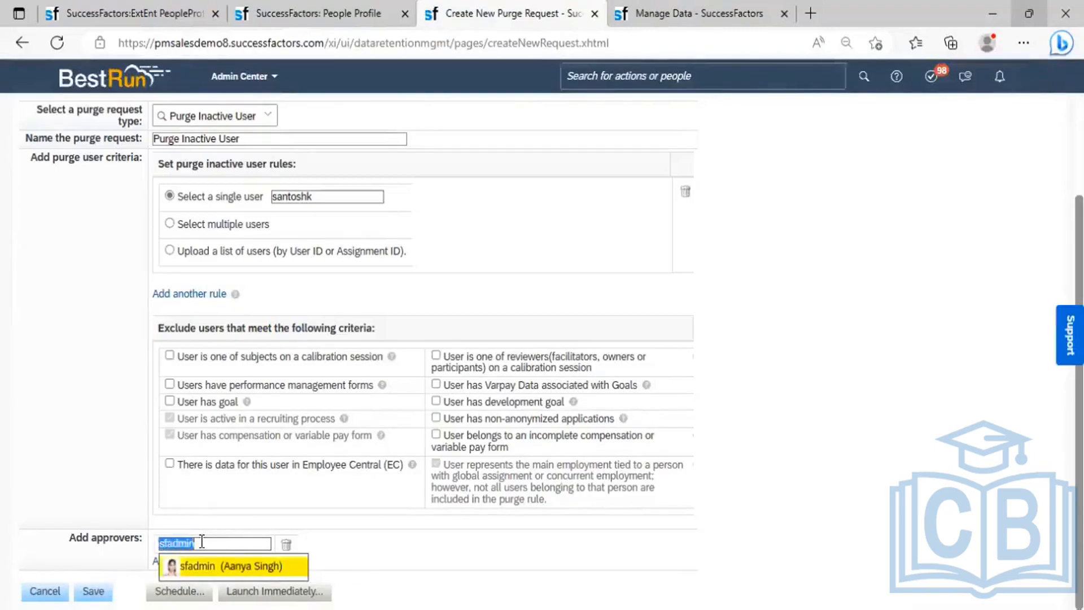
key(Return)
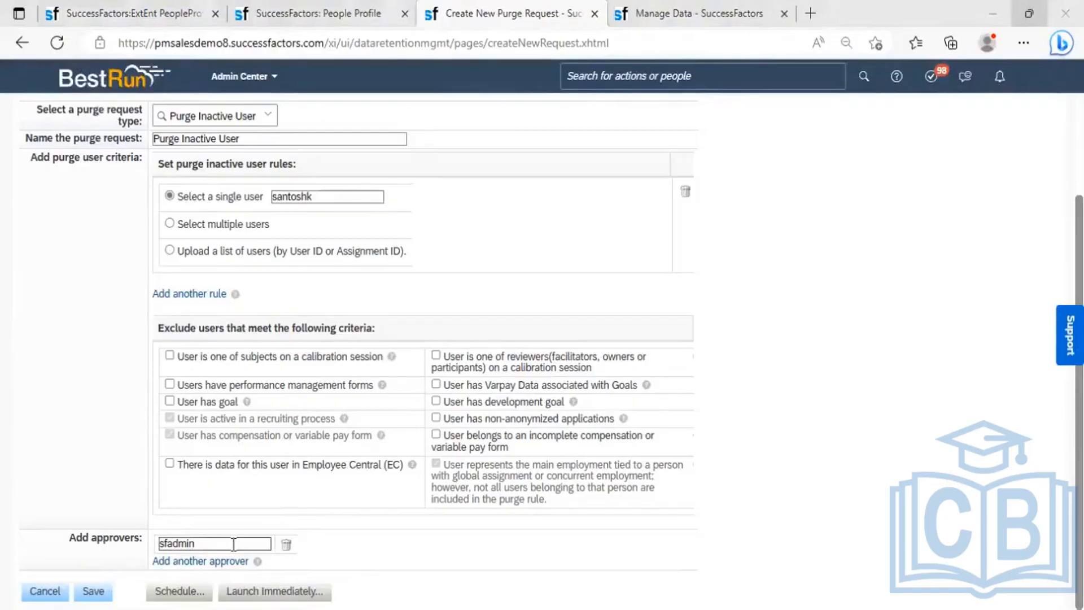
click(198, 561)
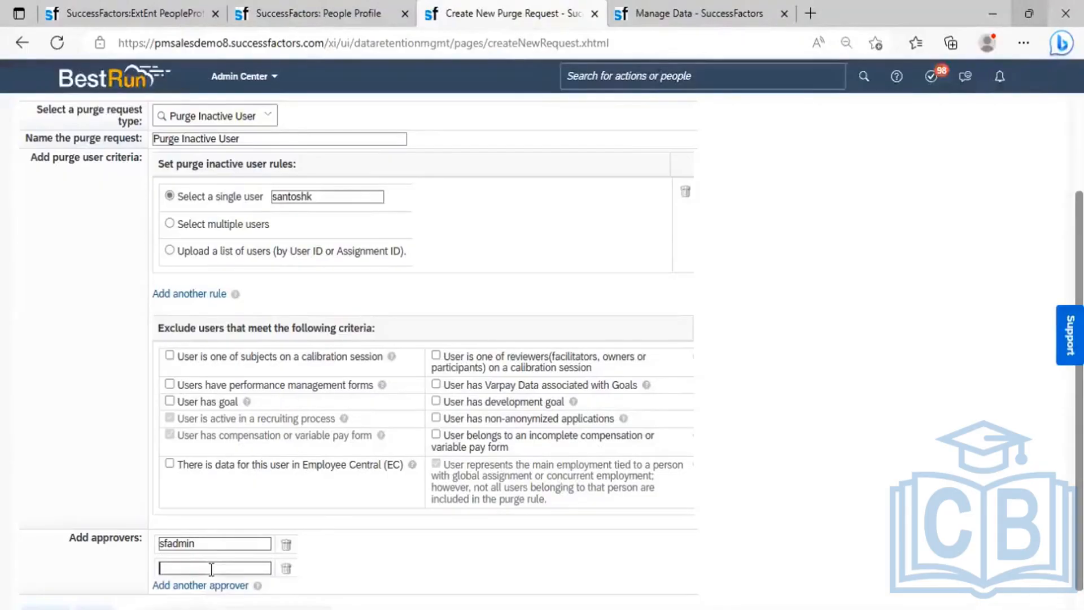
click(211, 569)
text(syed)
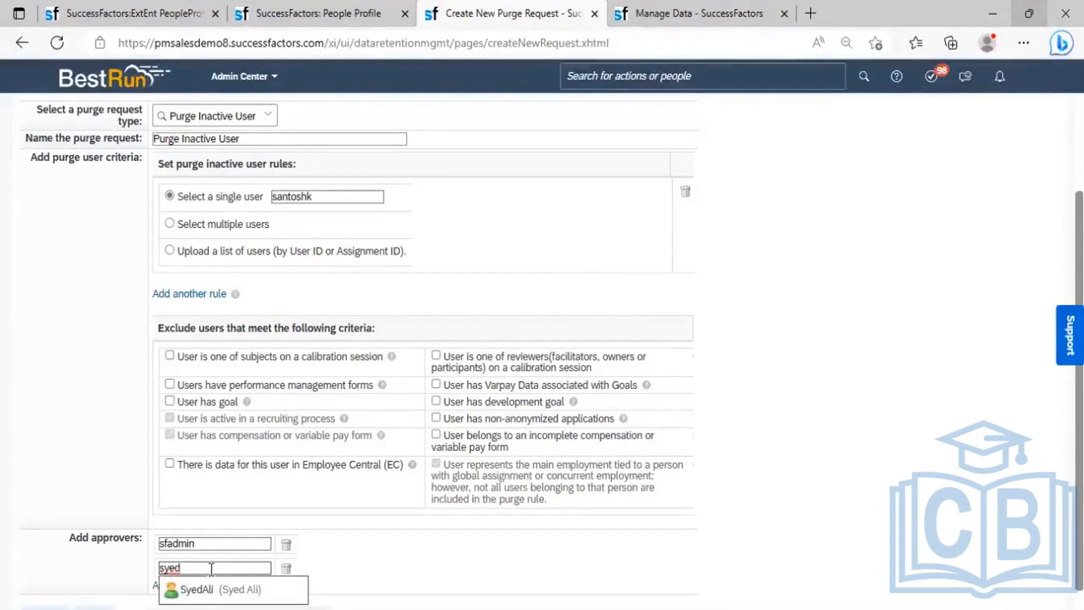
click(169, 587)
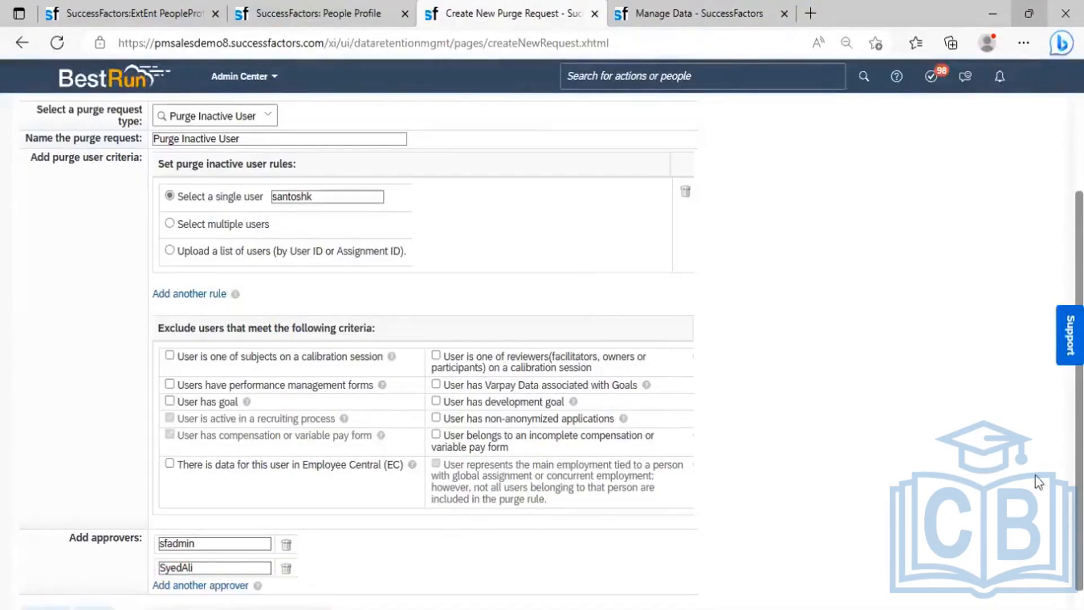
scroll(711, 561, down, 1)
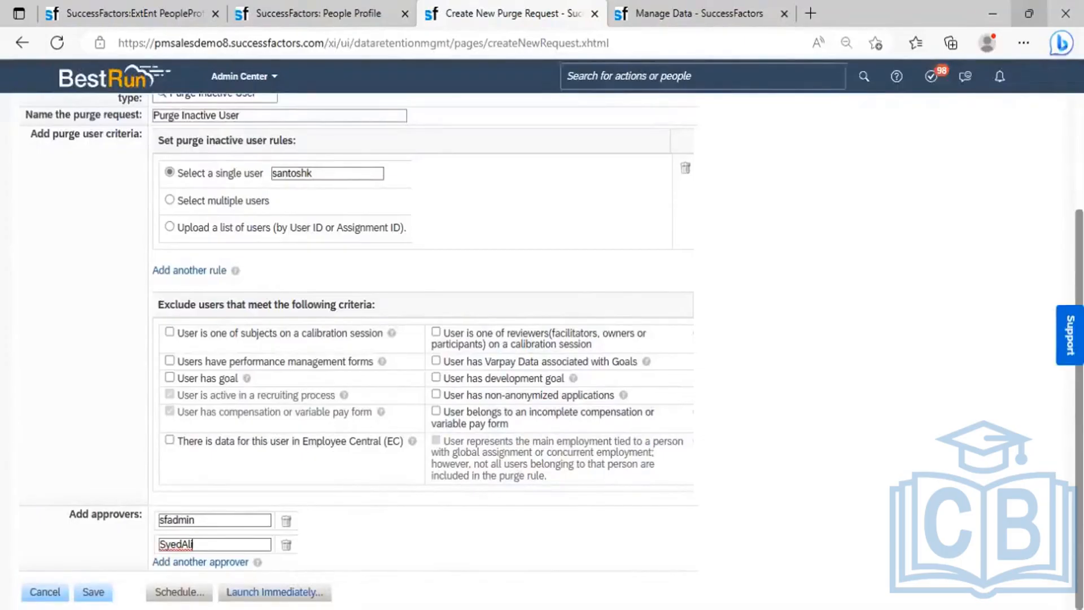
click(275, 591)
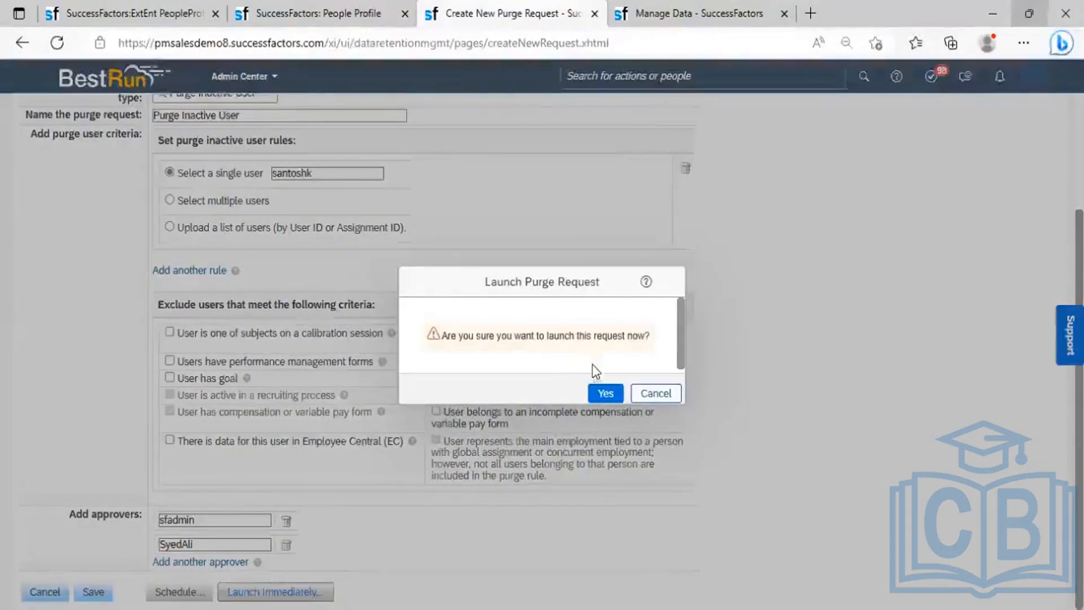
- Confirm launching the purge request now with Yes
click(605, 392)
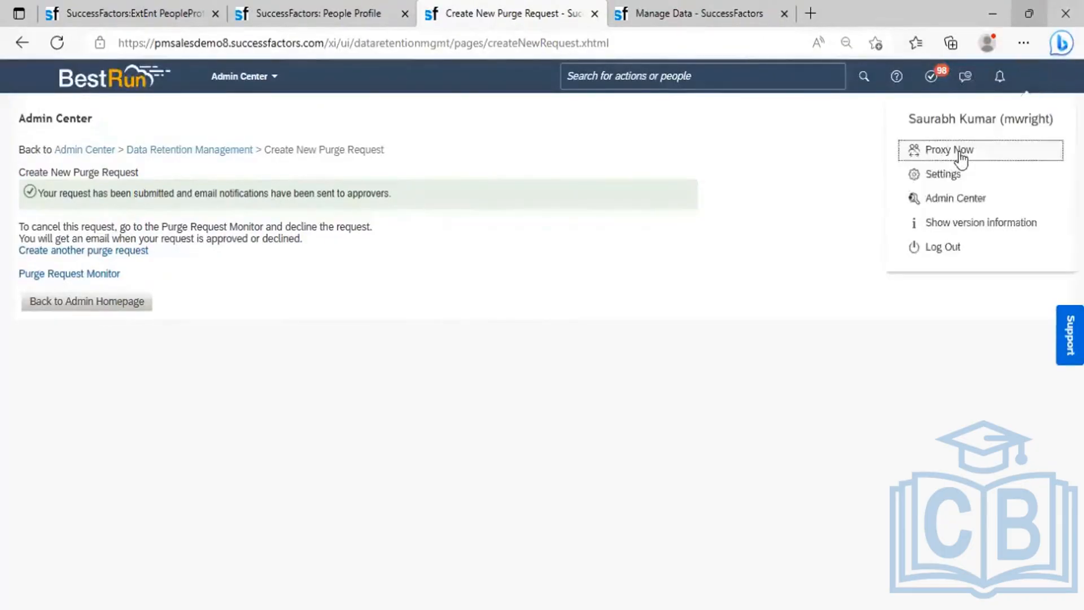
- Proxy Now as the first approver's admin account
click(959, 152)
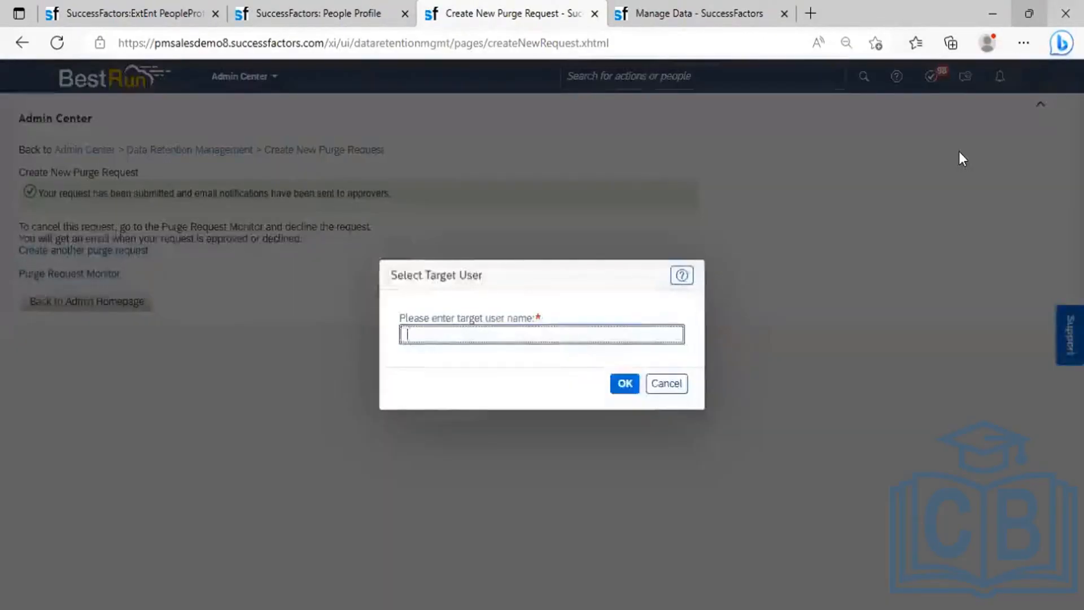
text(sfadmin)
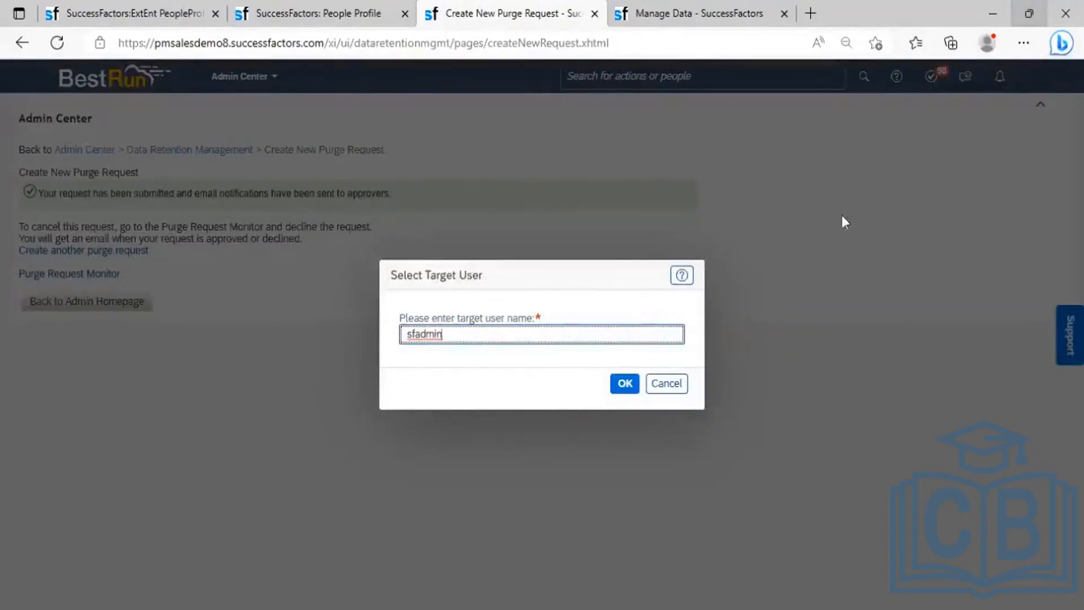
click(541, 371)
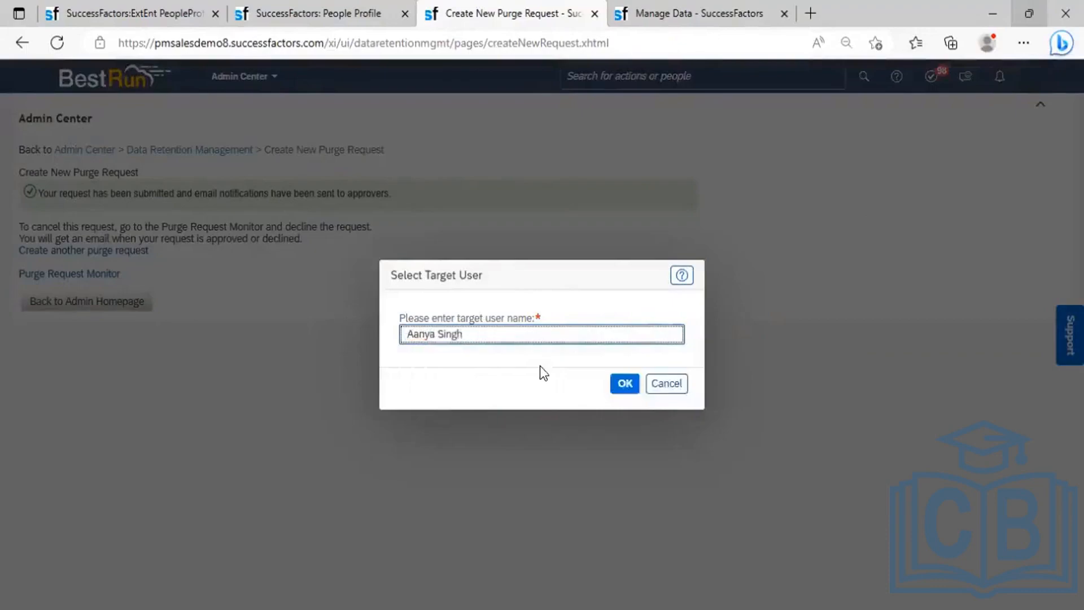
click(625, 383)
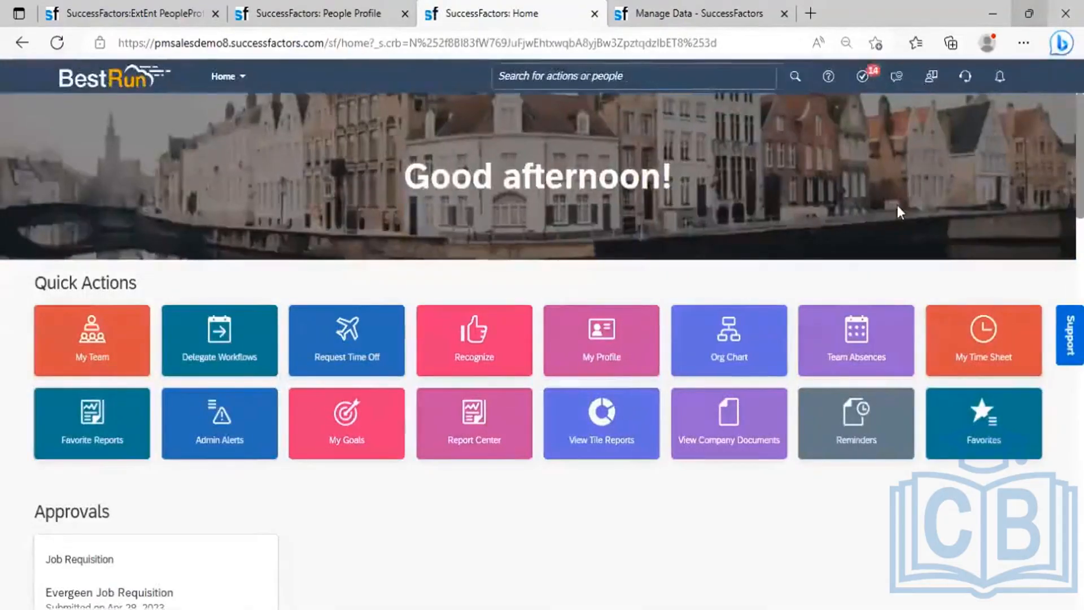
- Open the Purge Request Monitor and show the Requests Pending Final Approval tab
click(1040, 85)
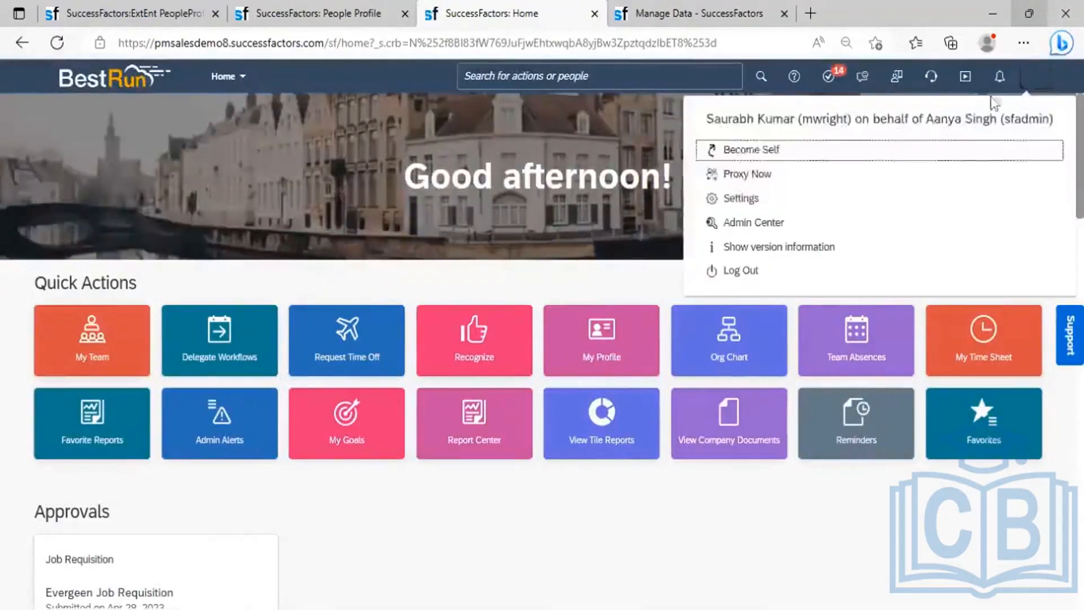
click(566, 78)
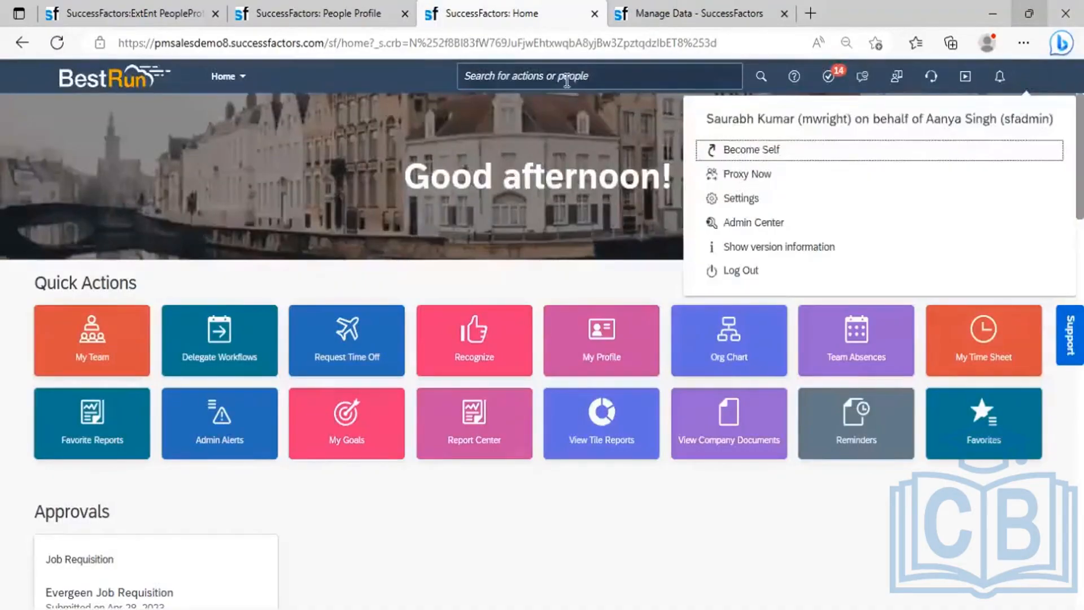
text(p)
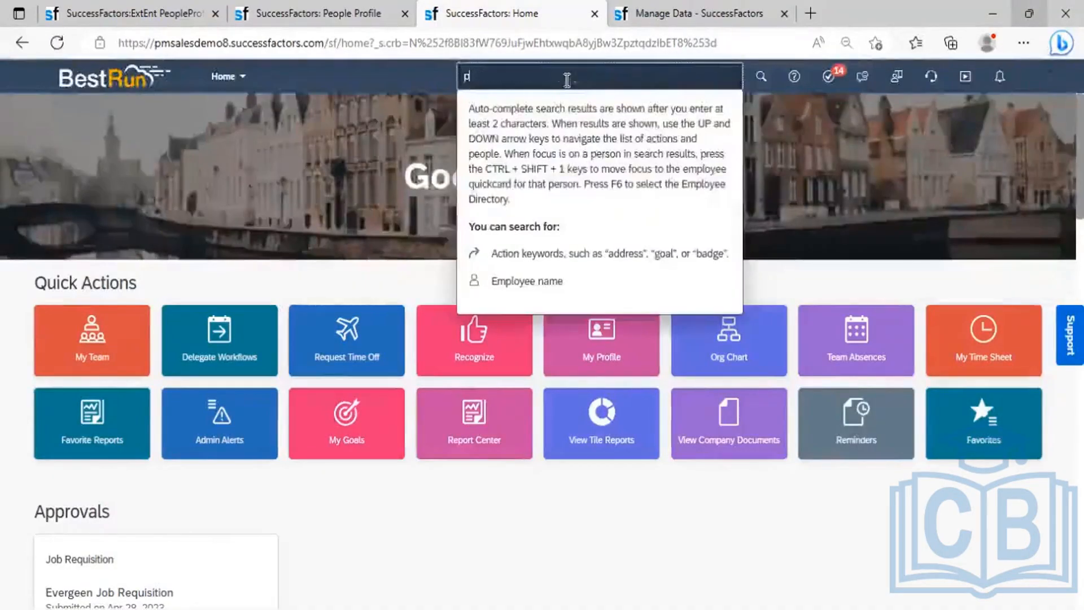
text(urge)
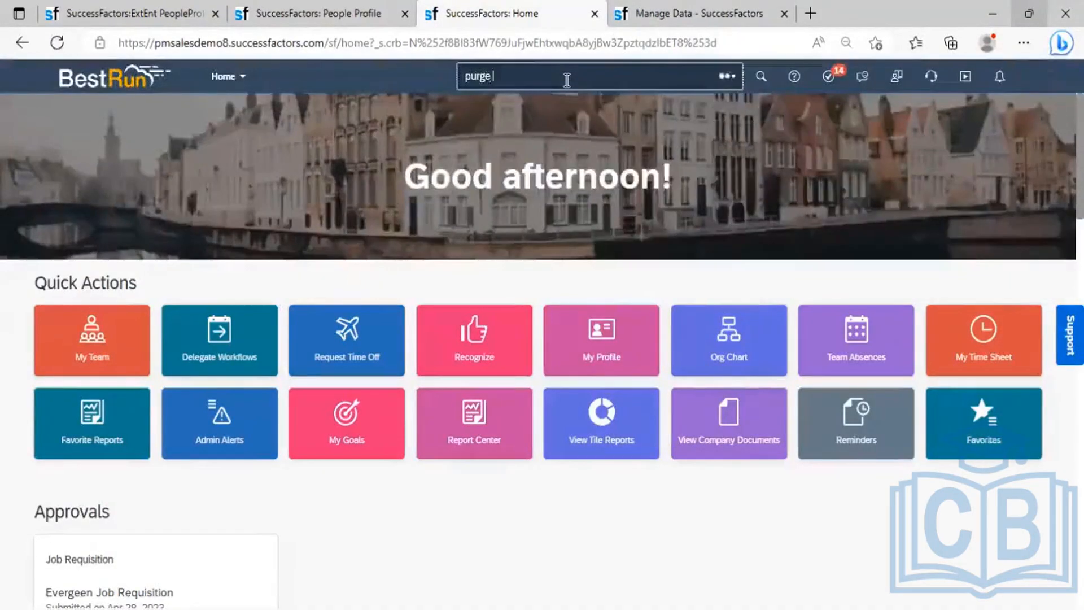
text( request mo)
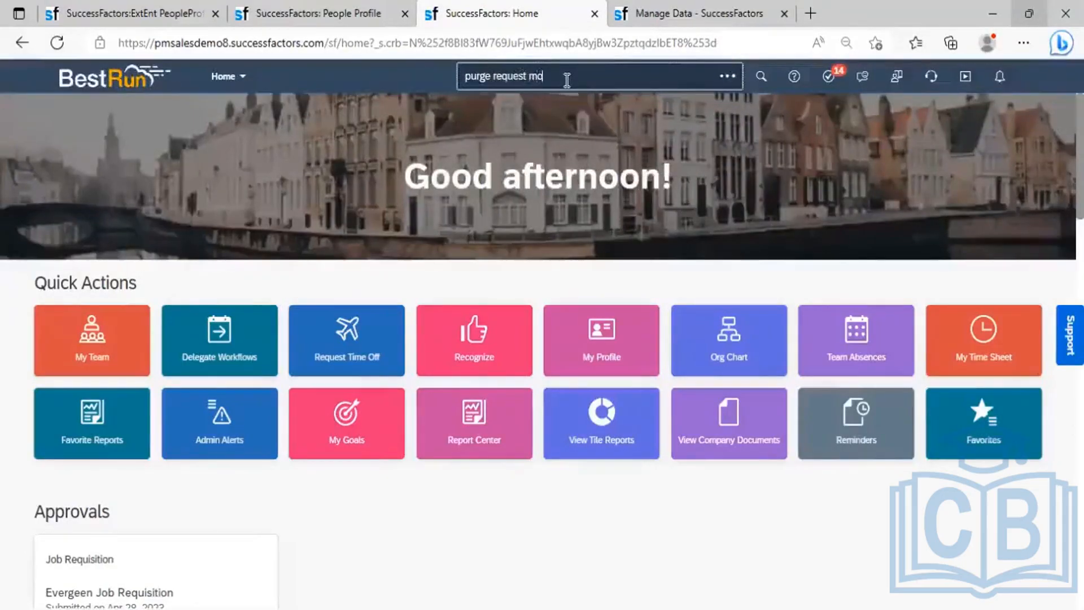
text(nit)
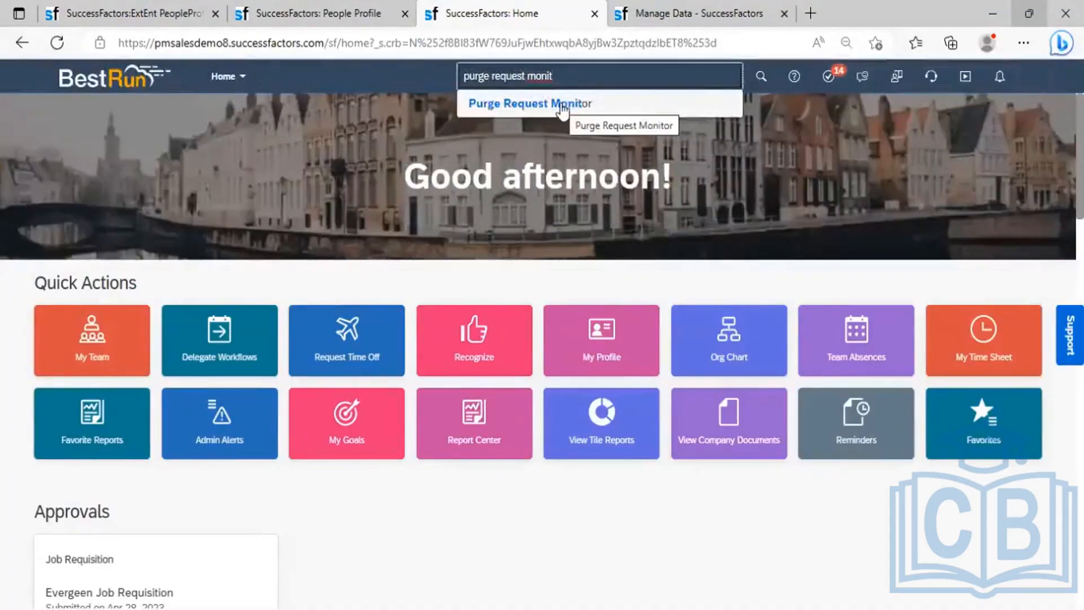
click(561, 107)
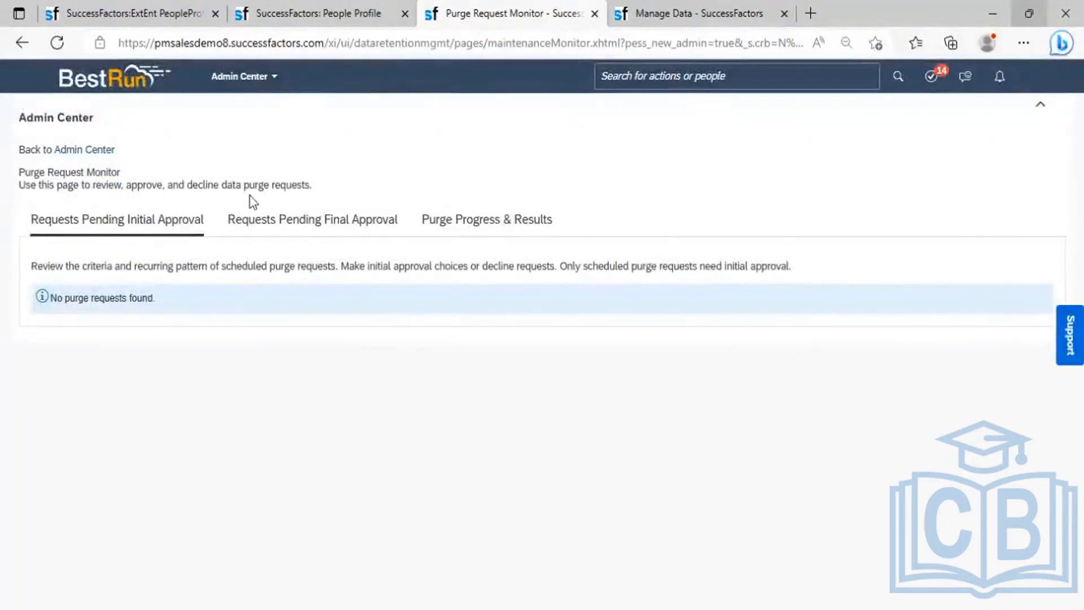
click(323, 231)
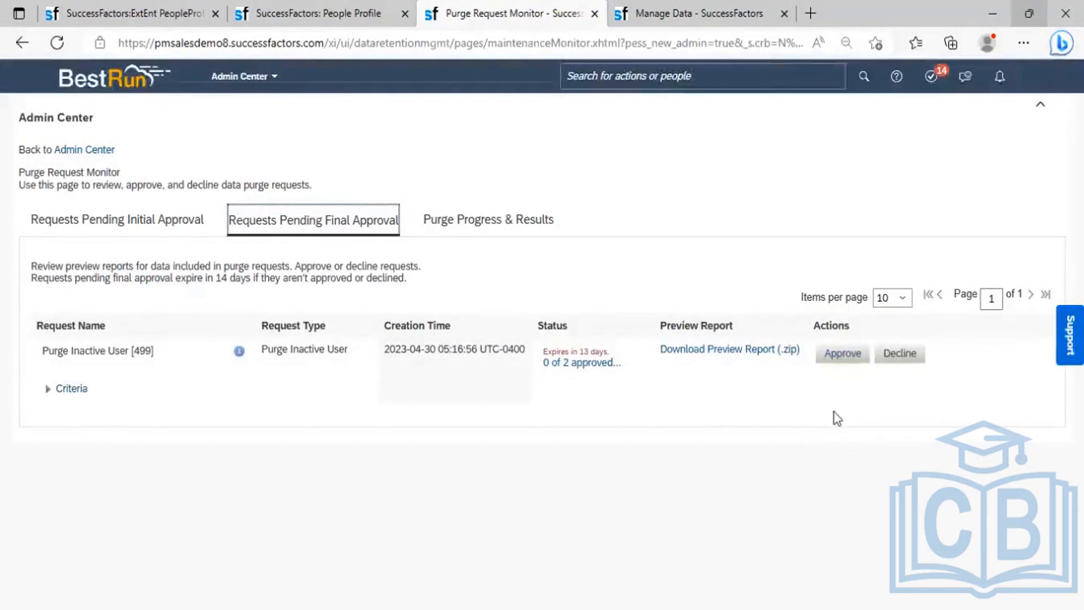
- Approve the Purge Inactive User [499] request and confirm, making it 1 of 2 approved
click(834, 362)
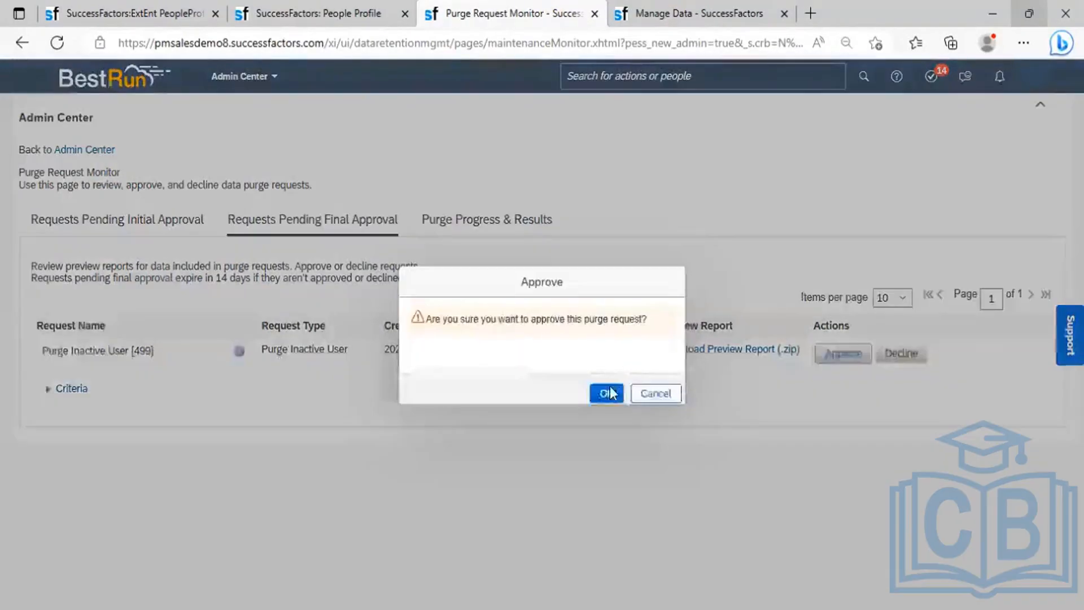
click(606, 393)
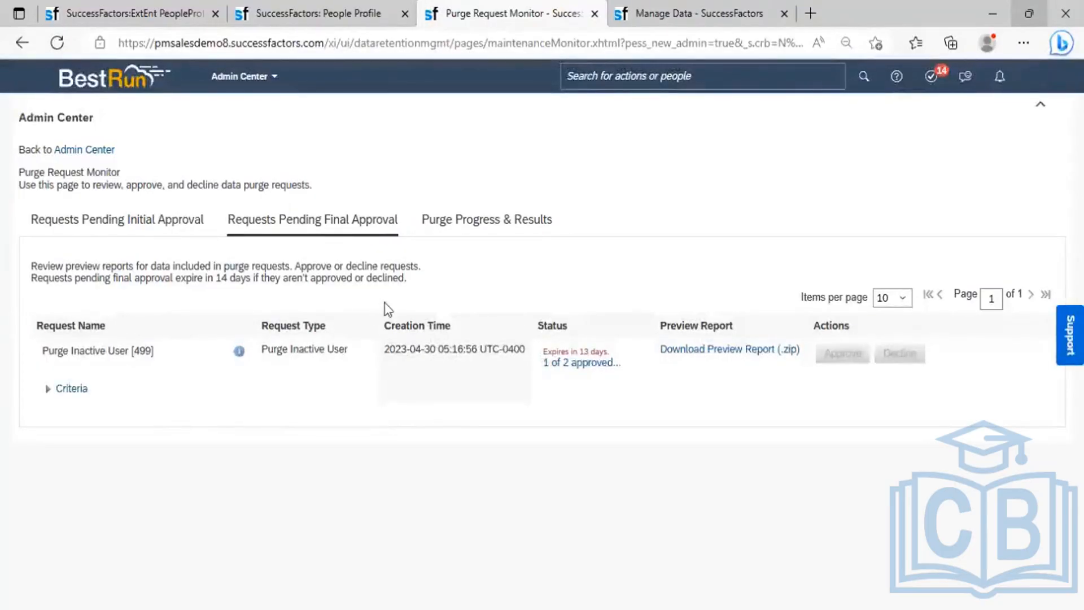
- Check Purge Progress & Results for the request, reloading the monitor page twice
click(480, 229)
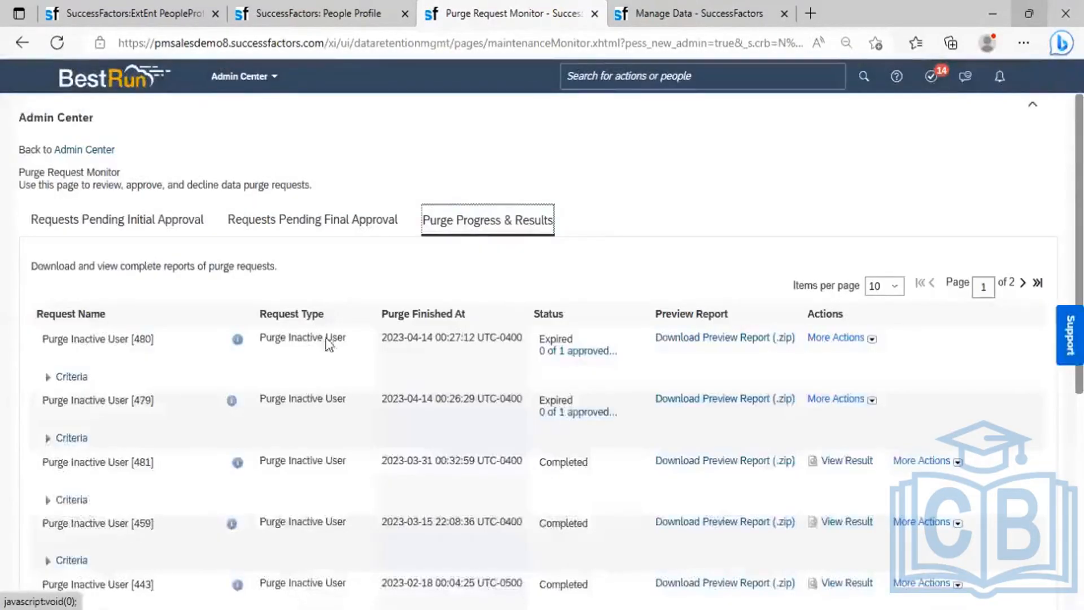
click(58, 46)
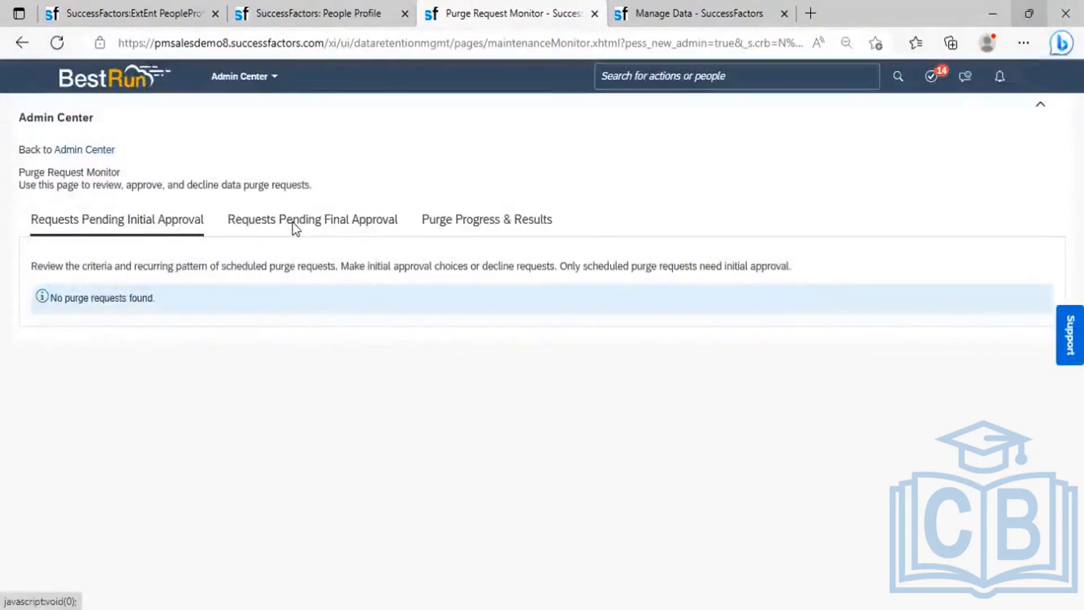
click(478, 220)
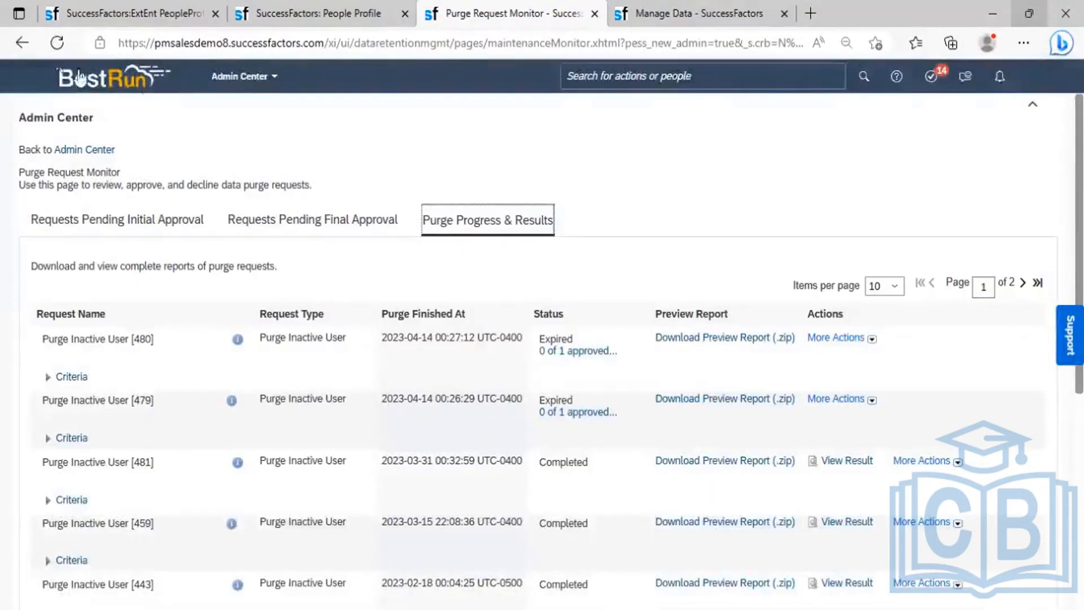
click(51, 45)
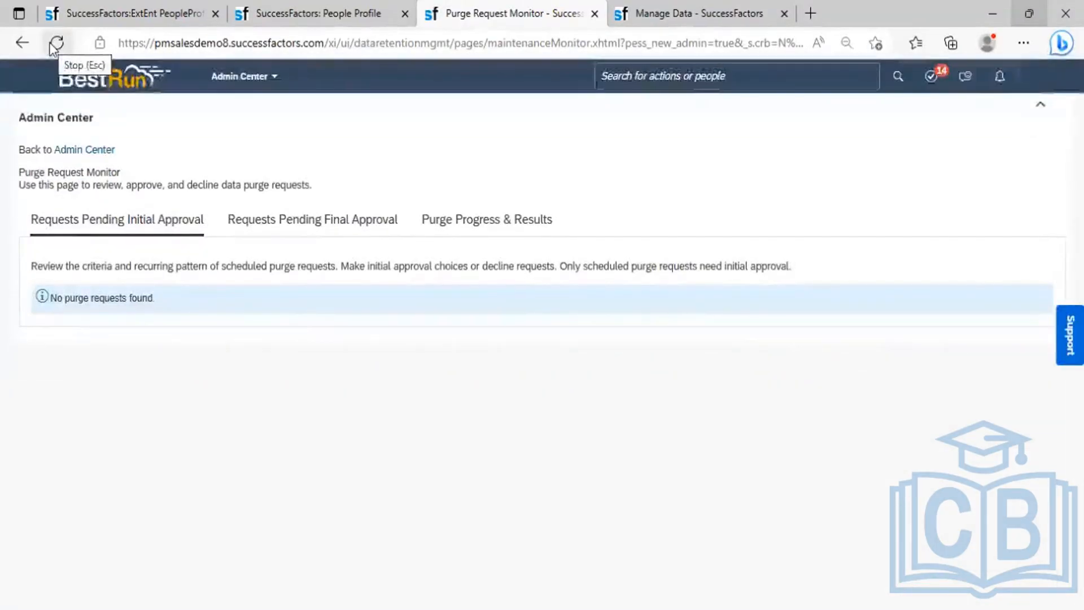
- From Requests Pending Final Approval, download the purge request's preview report (.zip)
click(316, 221)
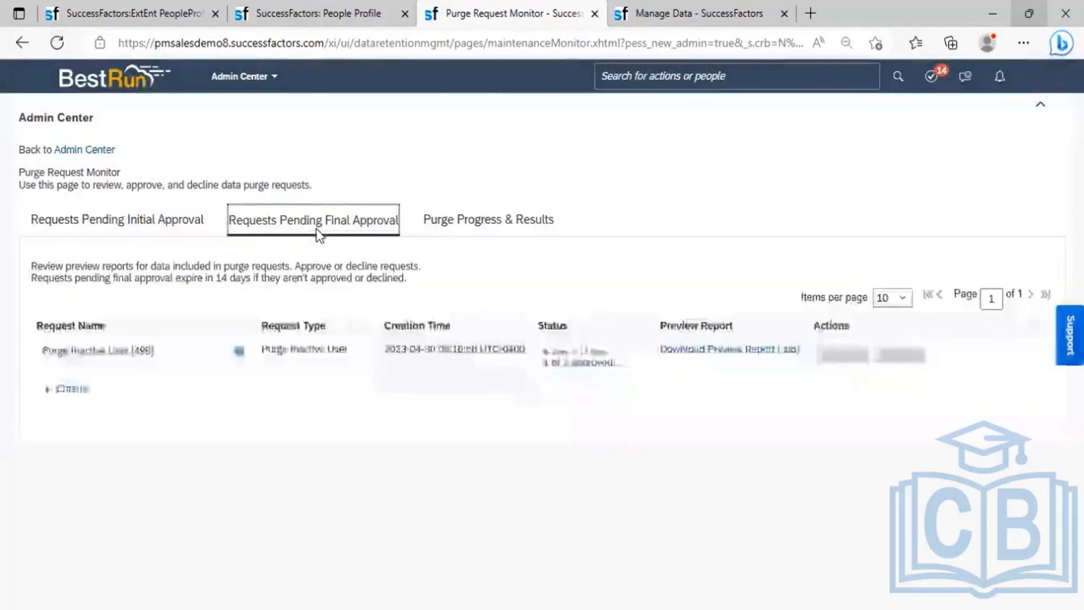
click(489, 224)
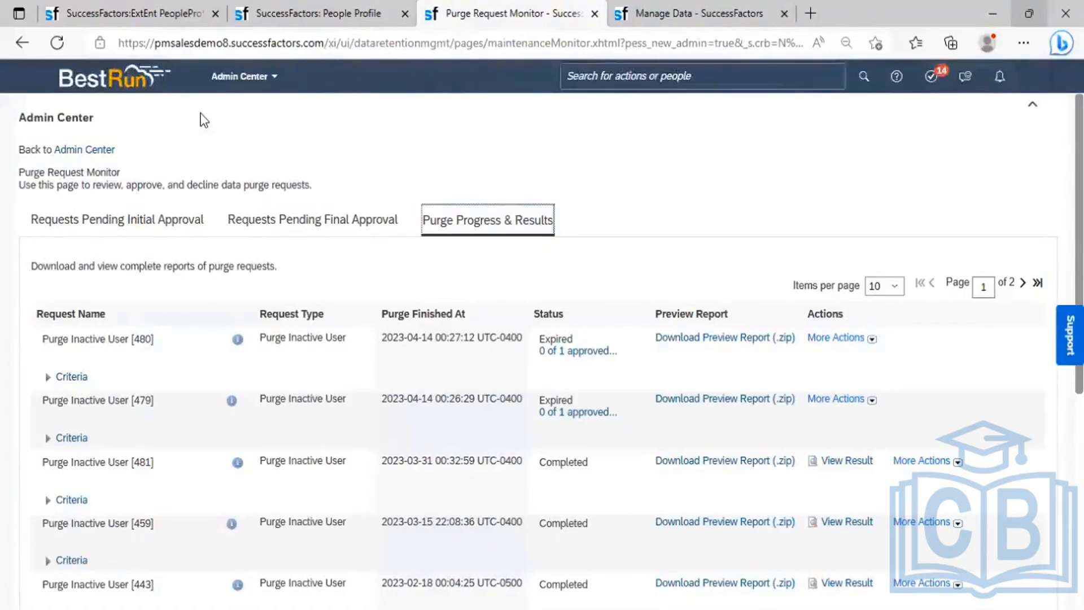
click(59, 44)
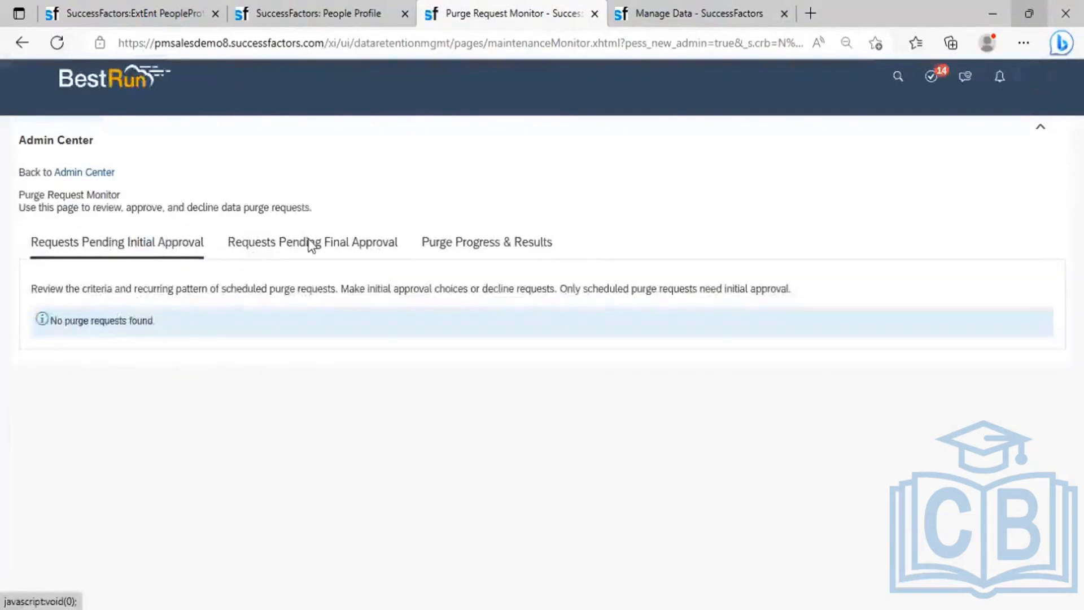
click(322, 229)
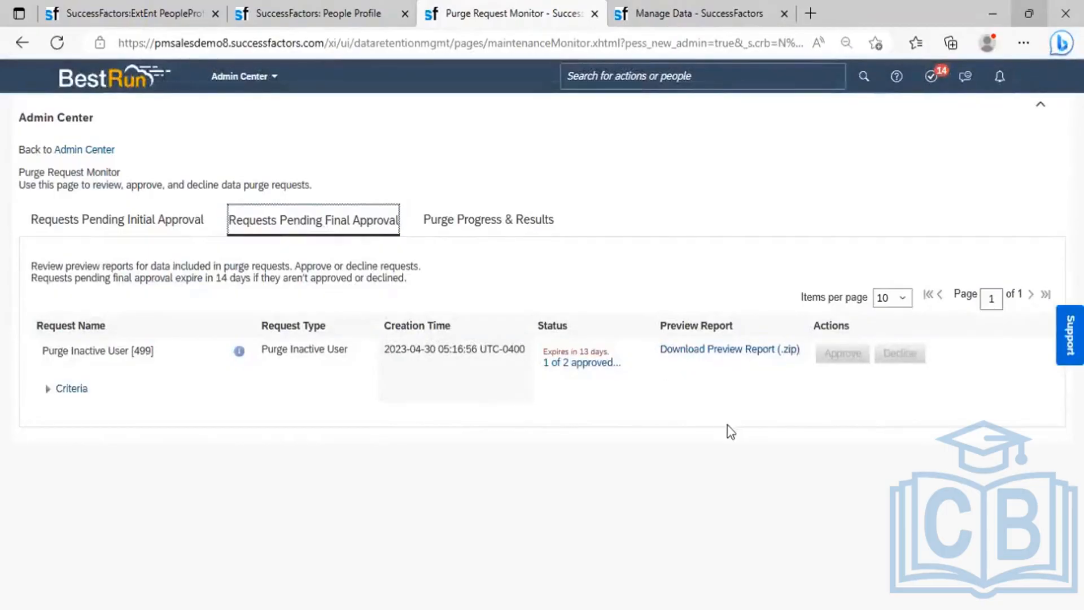
click(720, 351)
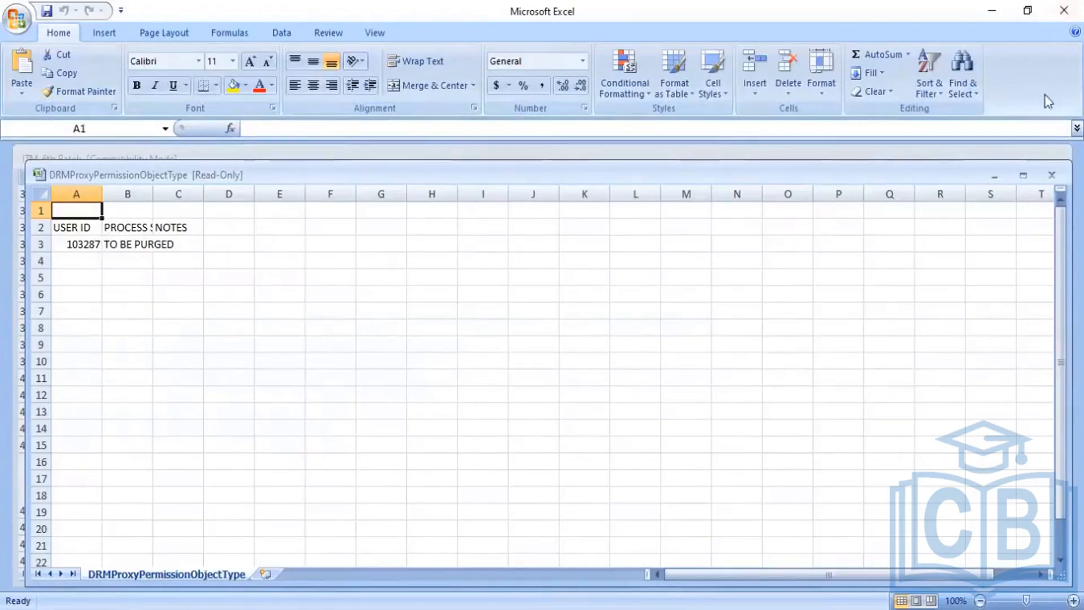
- Close DRMProxyPermissionObjectType, then check user ID and names in ECDataUserObjectType and close it
click(1050, 175)
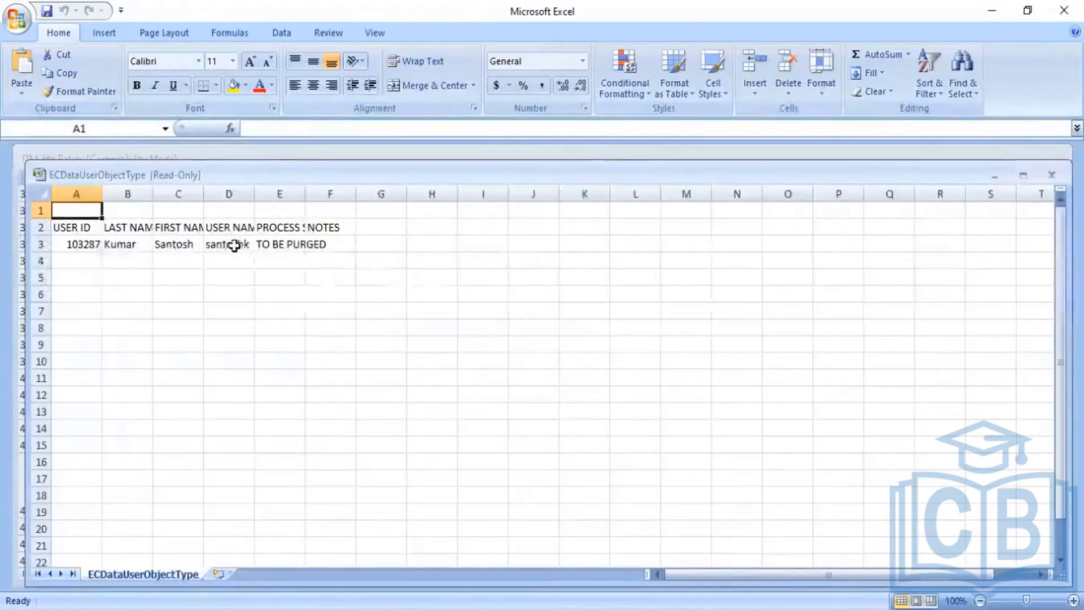
click(232, 244)
click(157, 245)
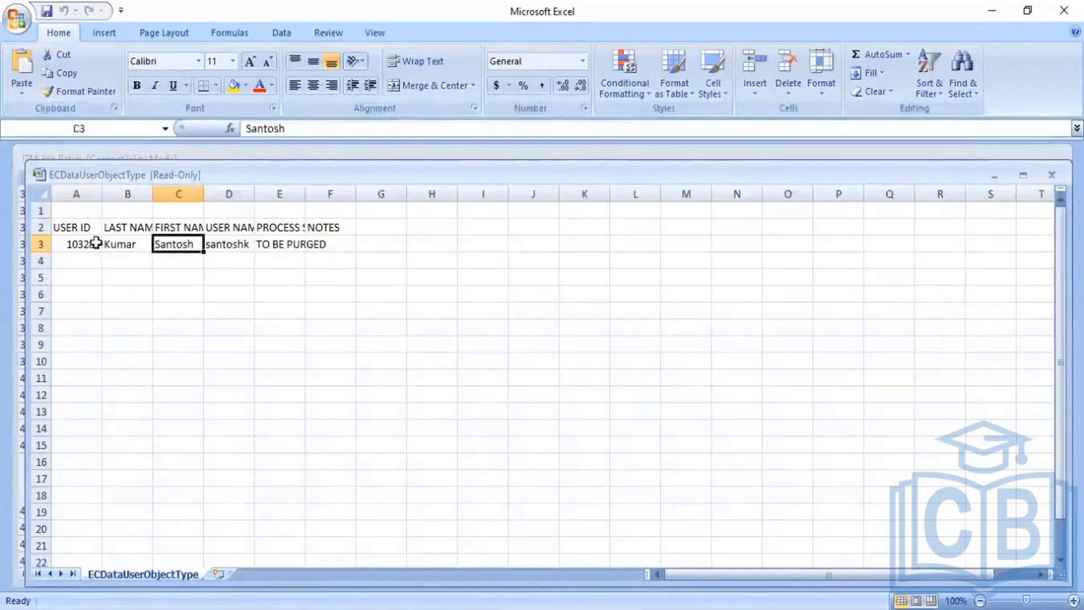
click(95, 244)
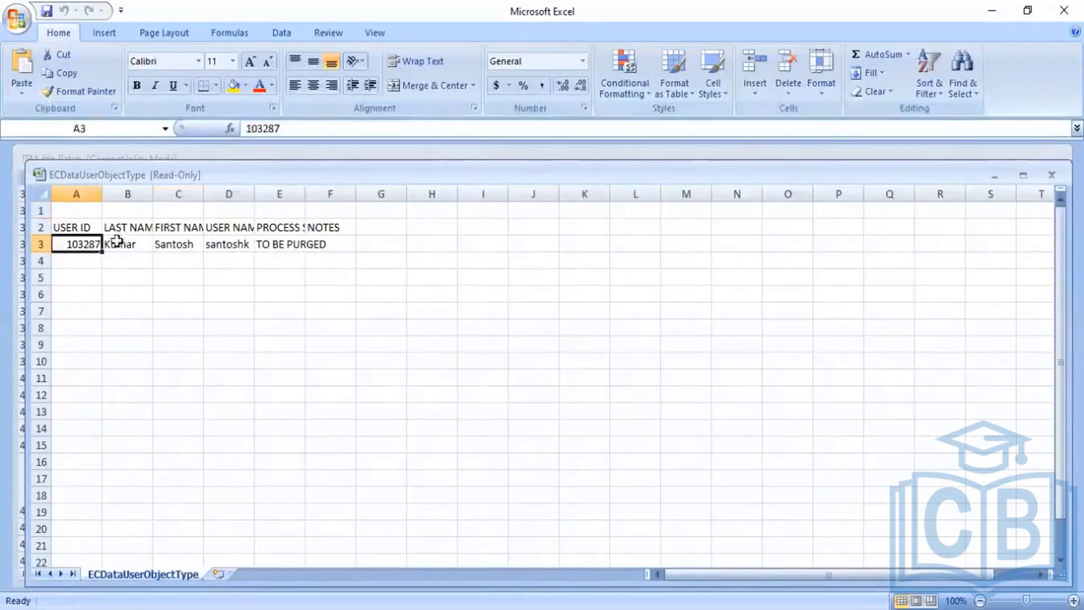
click(172, 243)
click(227, 244)
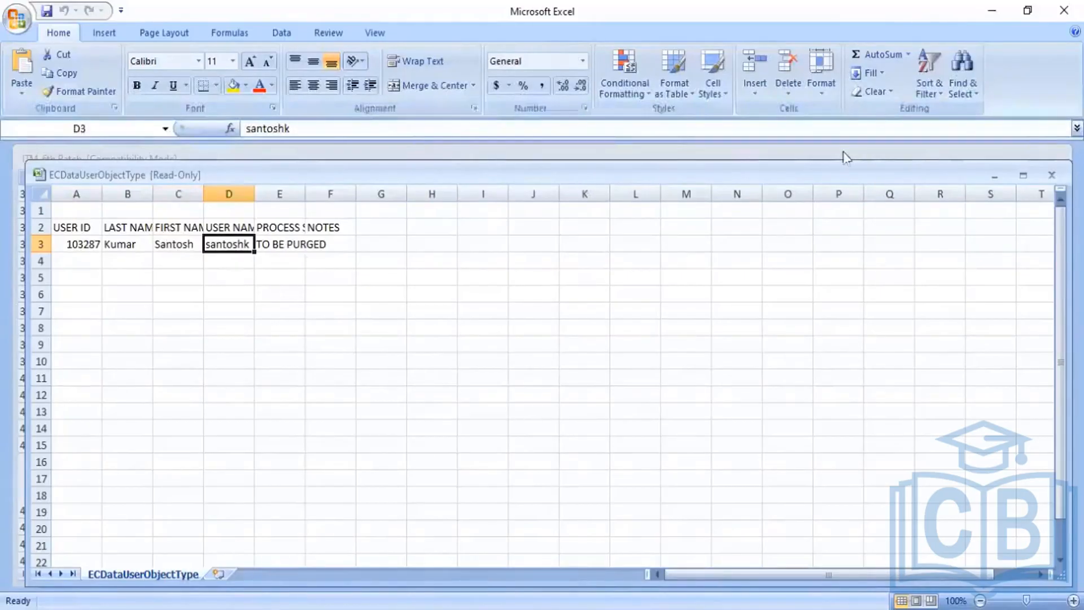
click(1051, 177)
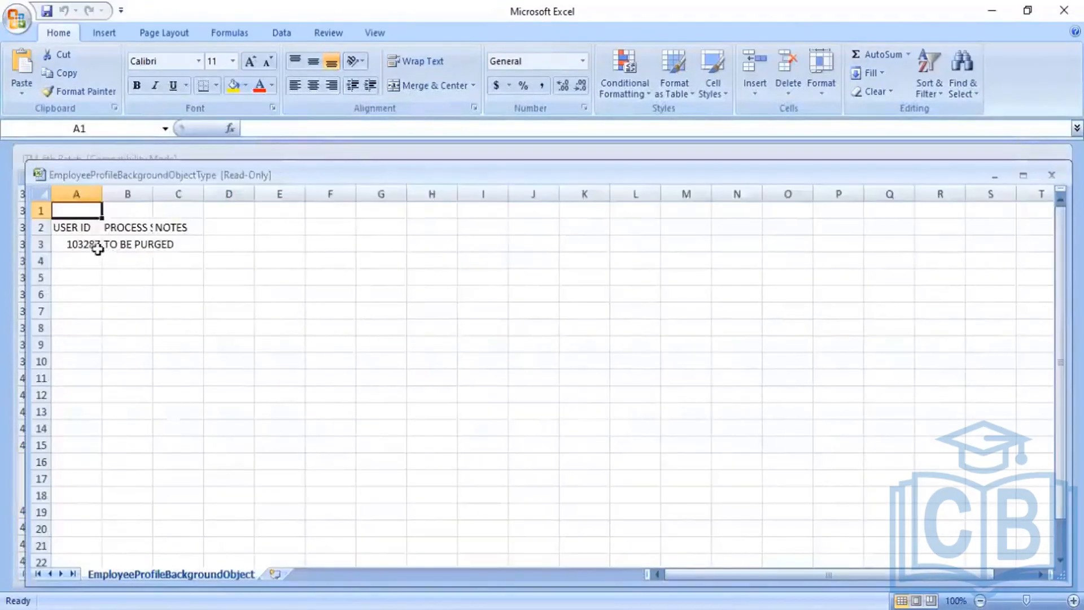
- Review and close the EmployeeProfileBackground, RCMCandidate and SMNomination report workbooks
click(92, 246)
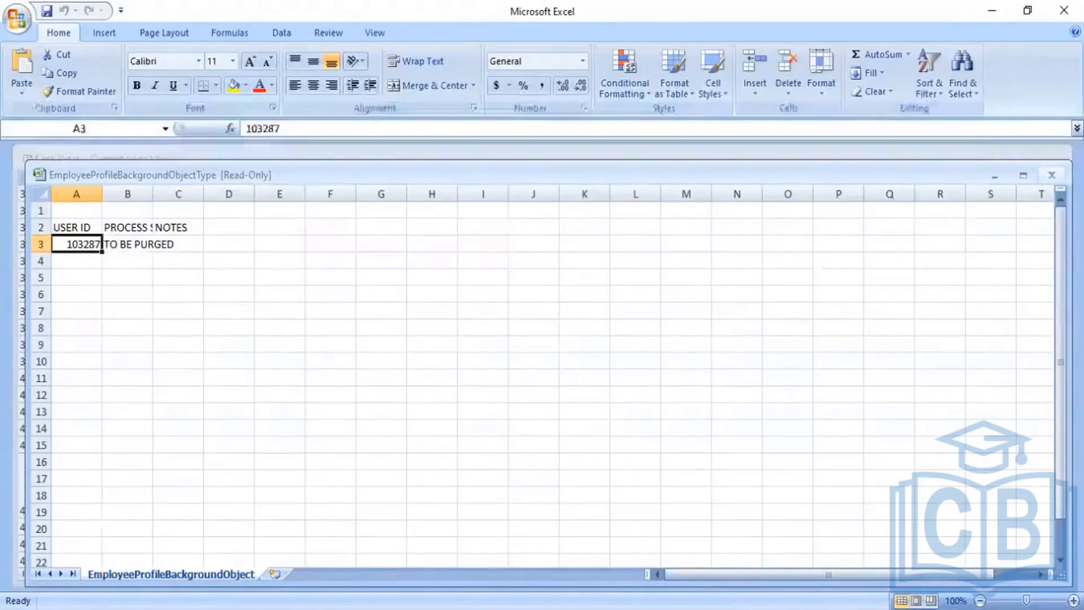
click(855, 155)
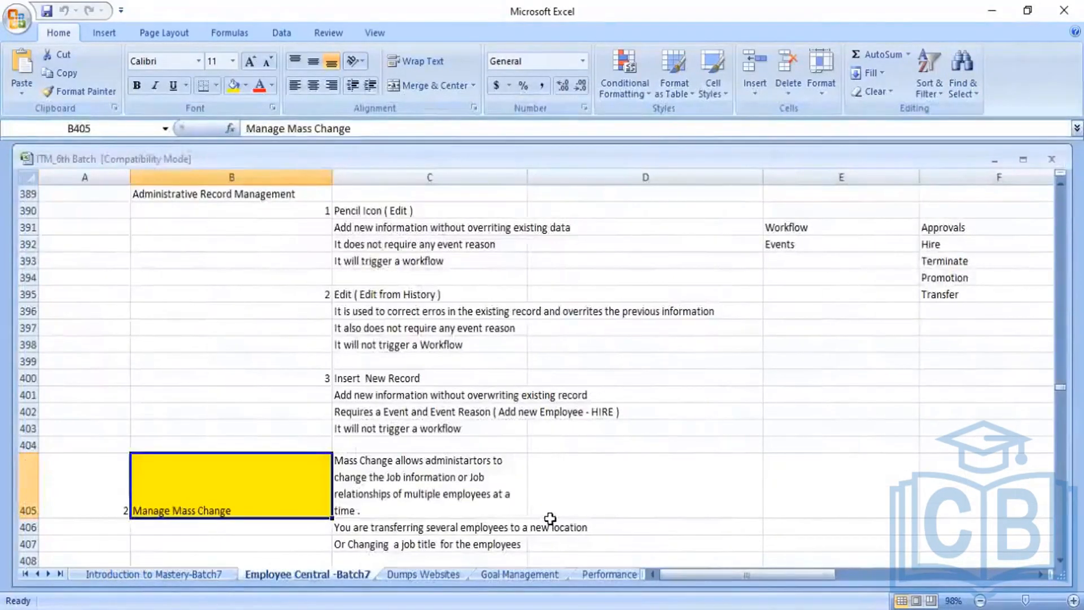
key(alt+Tab)
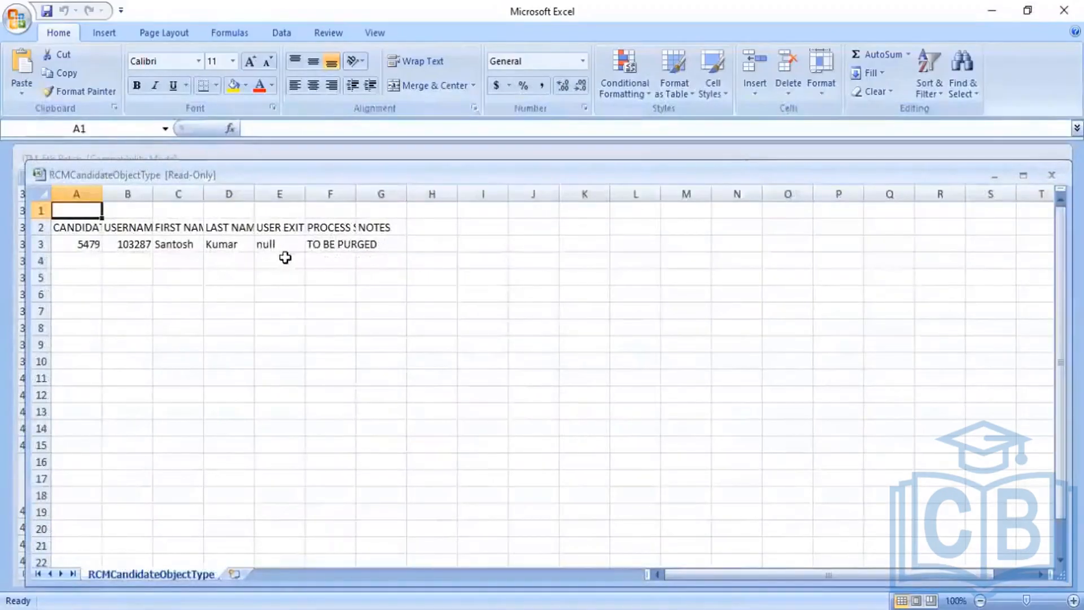
click(154, 245)
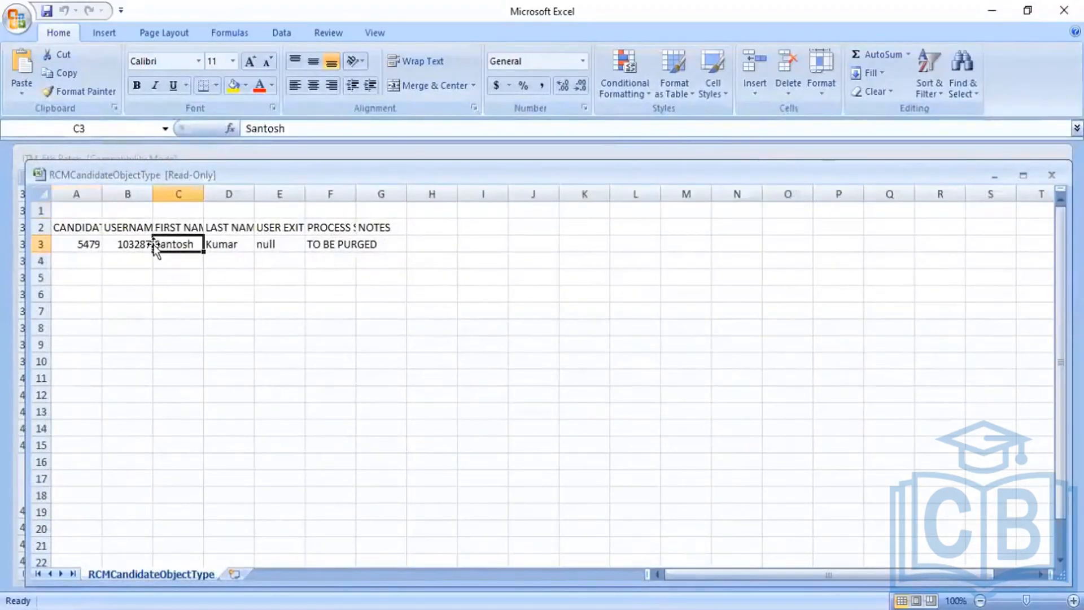
click(1053, 175)
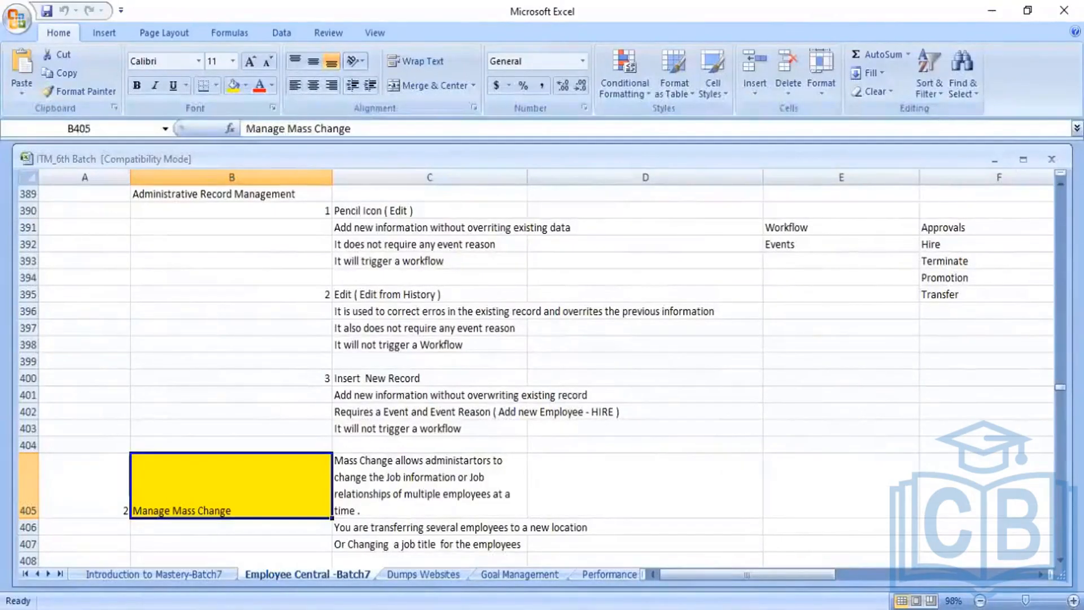
key(alt+Tab)
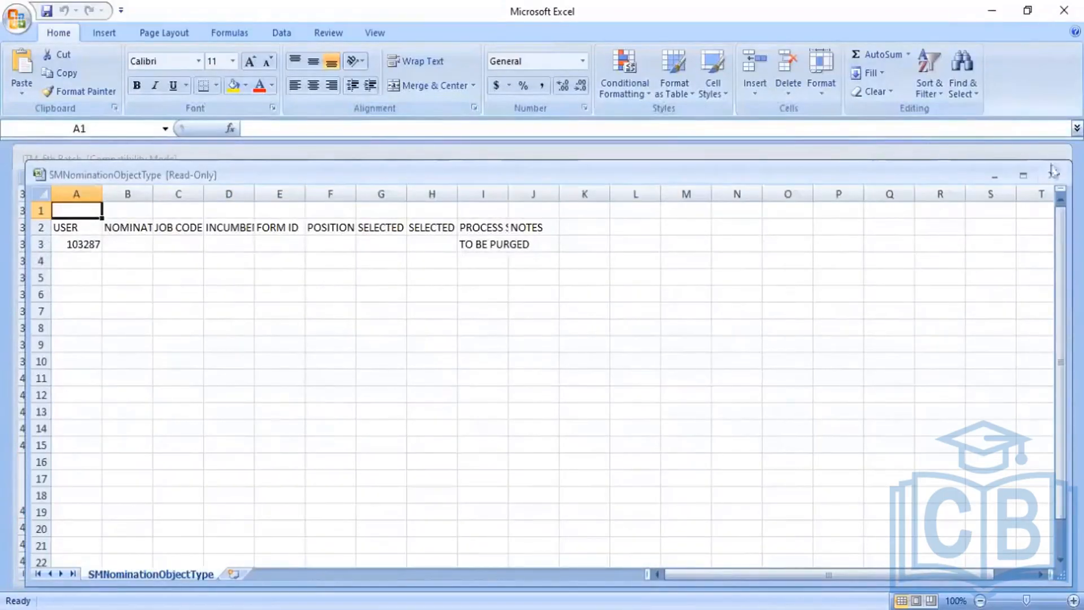
click(1051, 174)
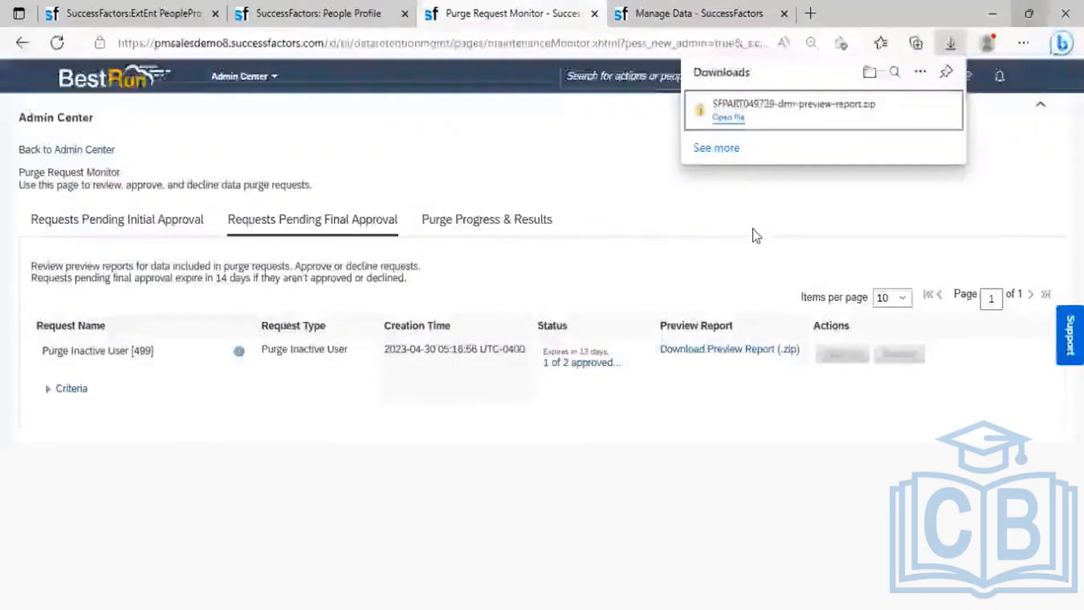
- Close the downloads list, dismiss the warning and reload the employee's profile, then return to the monitor
click(753, 229)
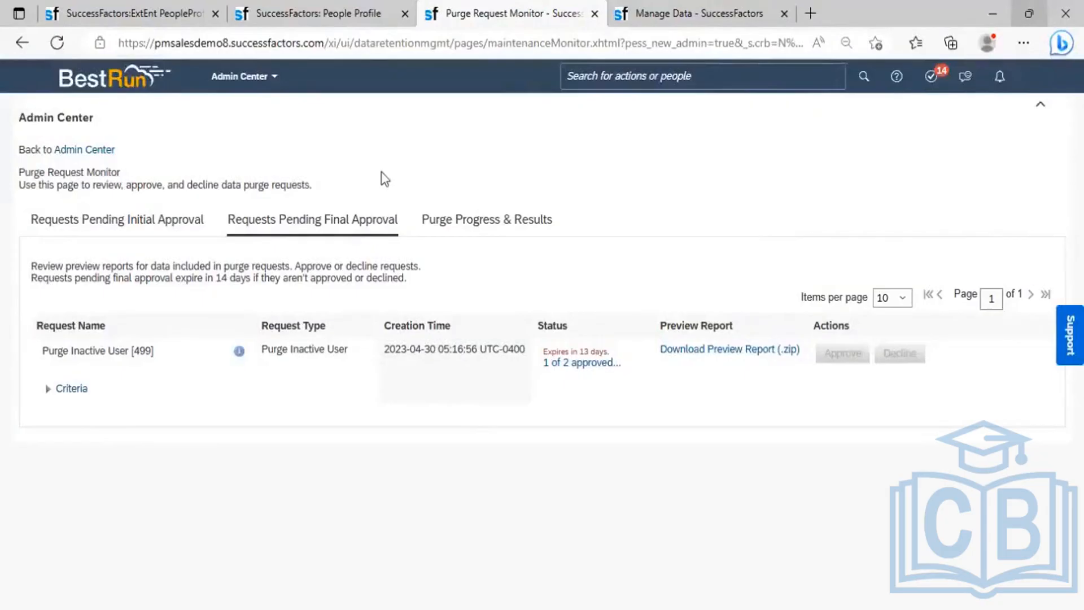
click(316, 9)
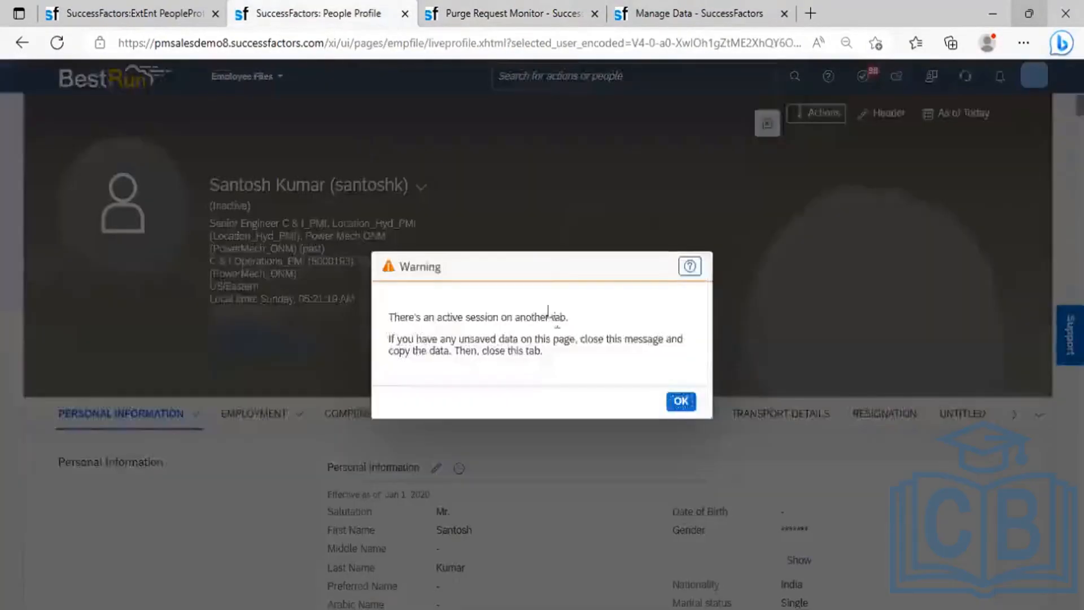
click(681, 401)
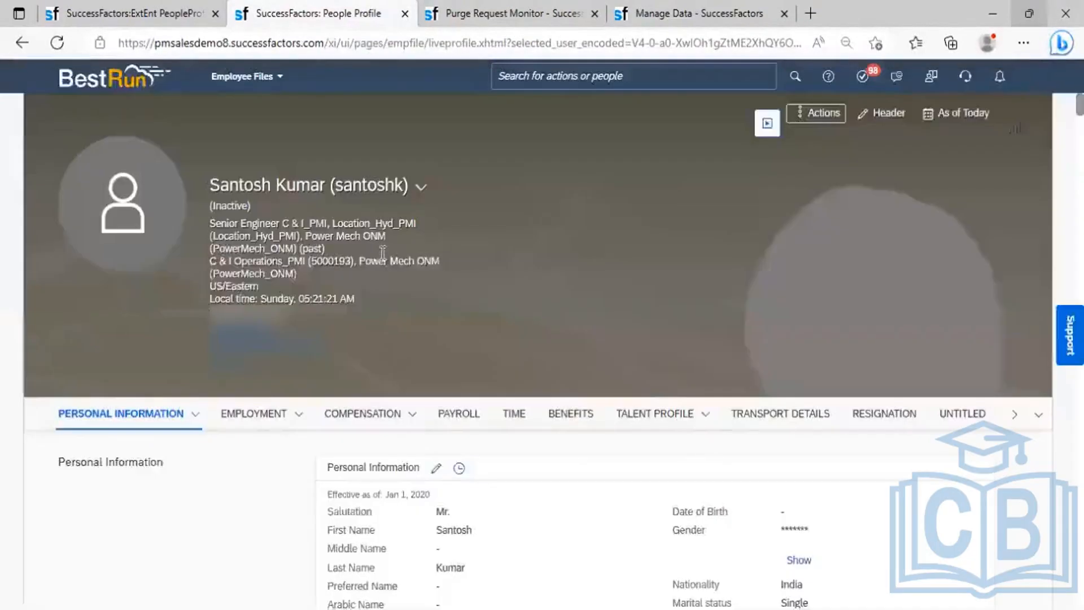
click(58, 44)
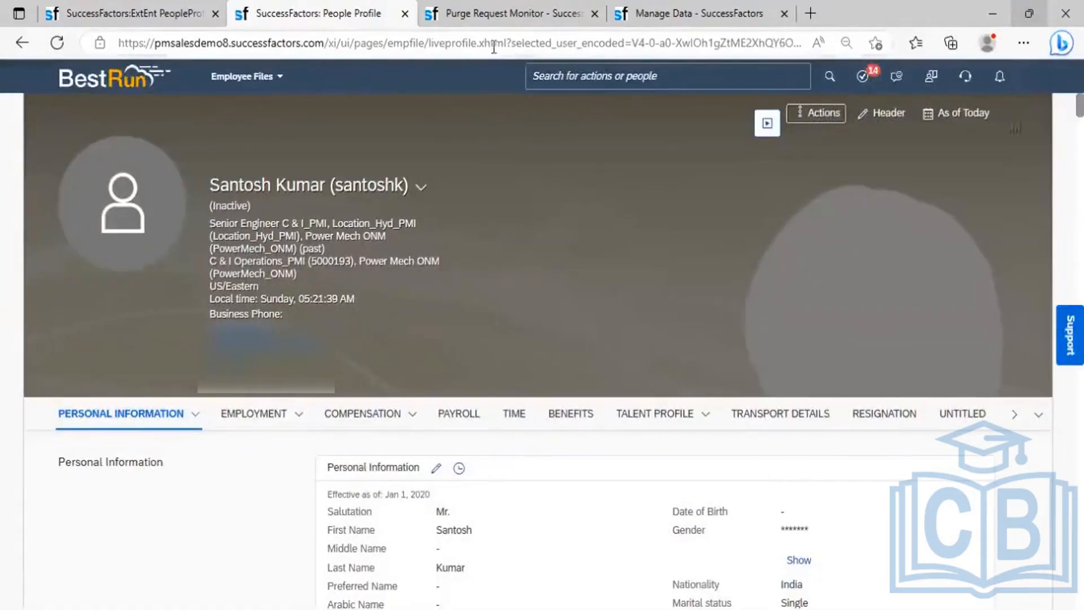
click(506, 15)
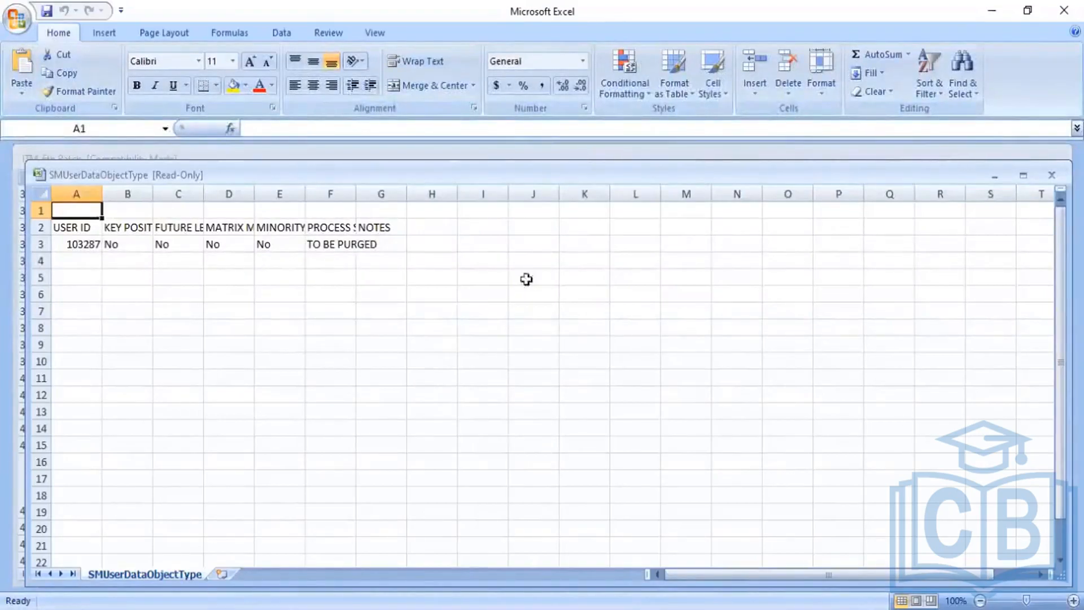
- Close the SMUserDataObjectType and UserObjectType report workbooks and minimize Excel
click(1063, 10)
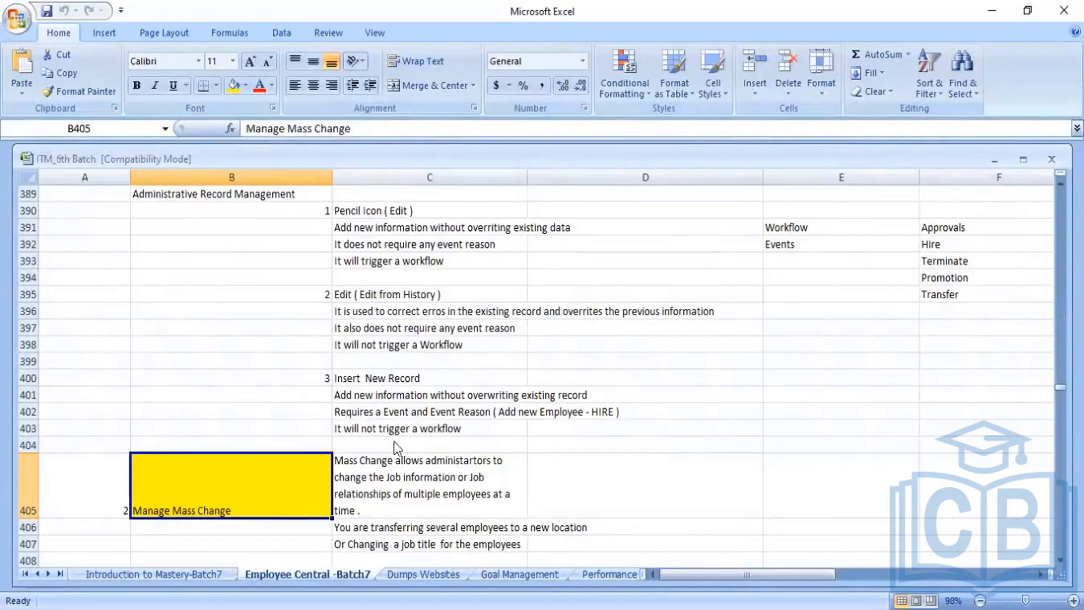
key(alt+Tab)
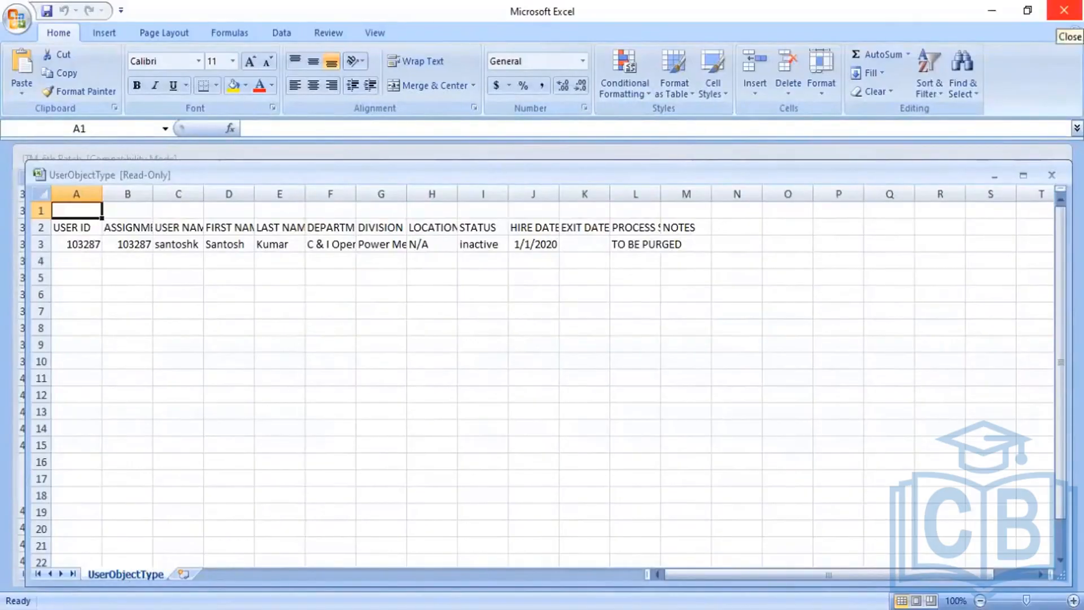
click(1063, 10)
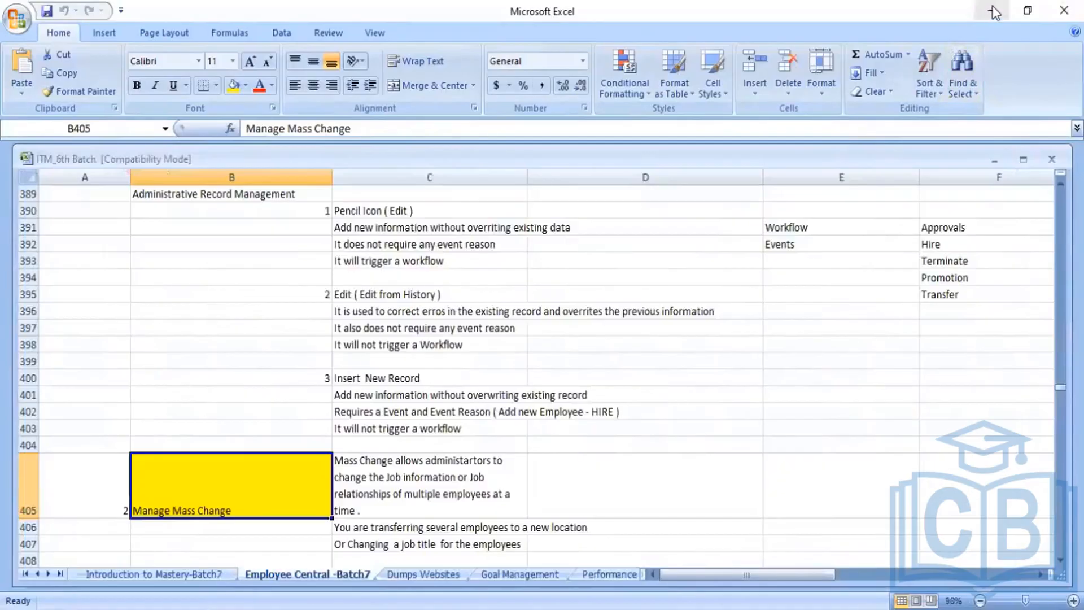
click(993, 12)
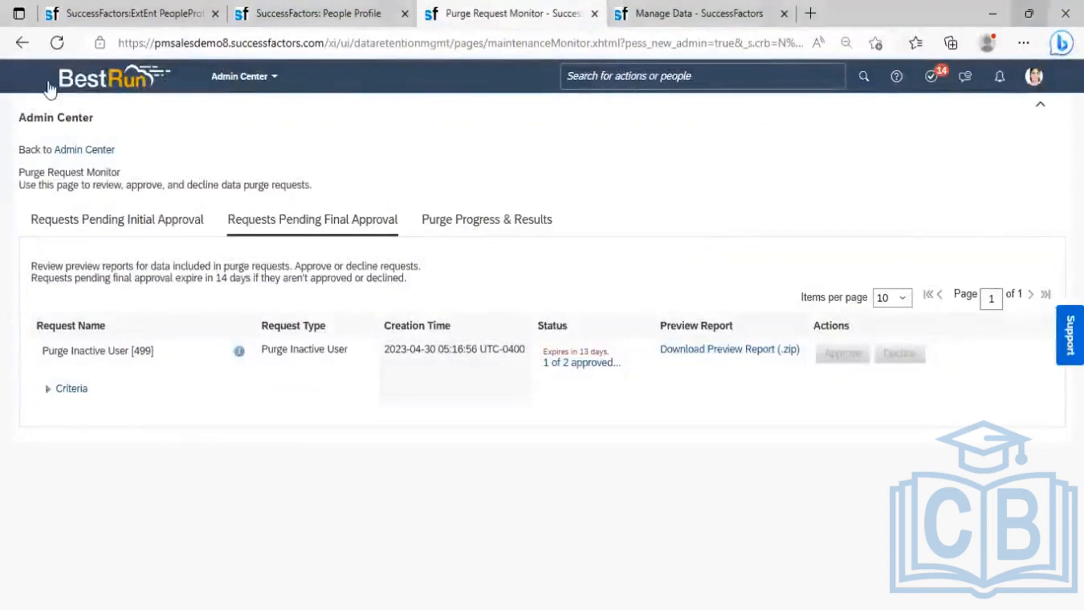
click(52, 45)
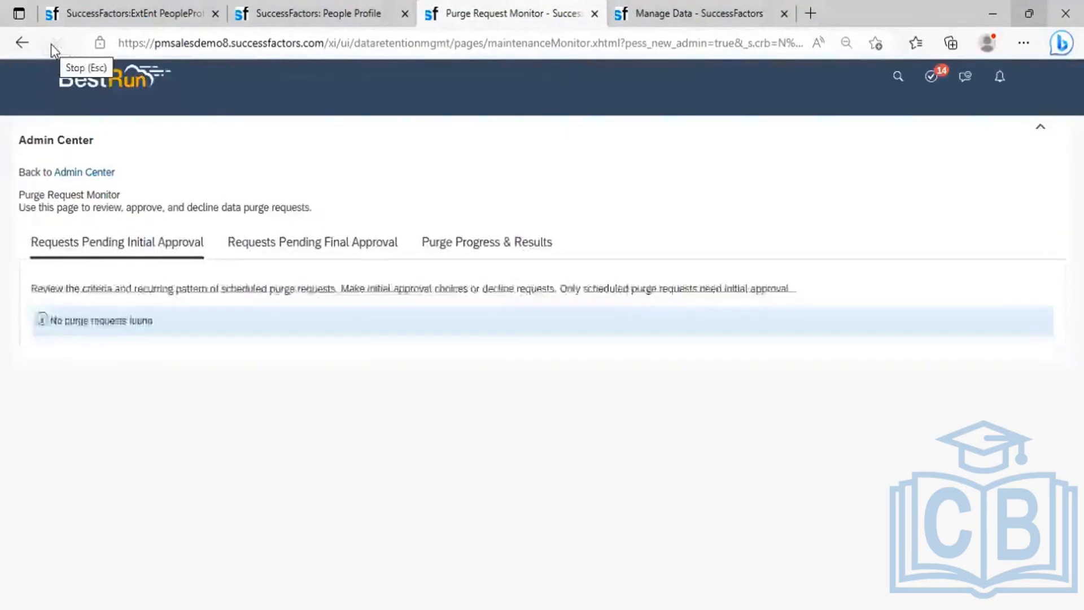
click(314, 224)
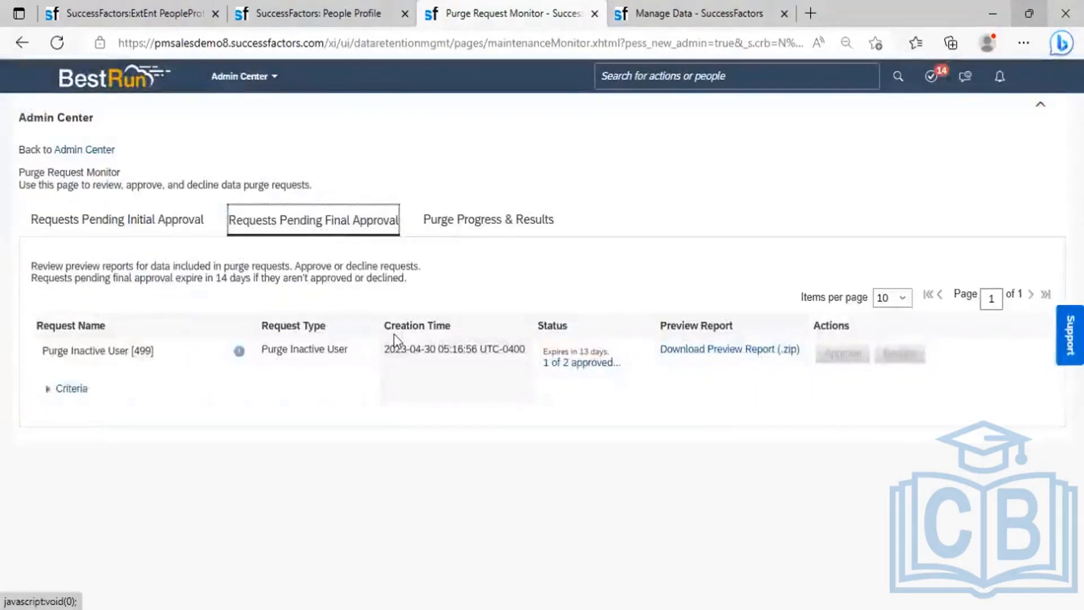
click(478, 221)
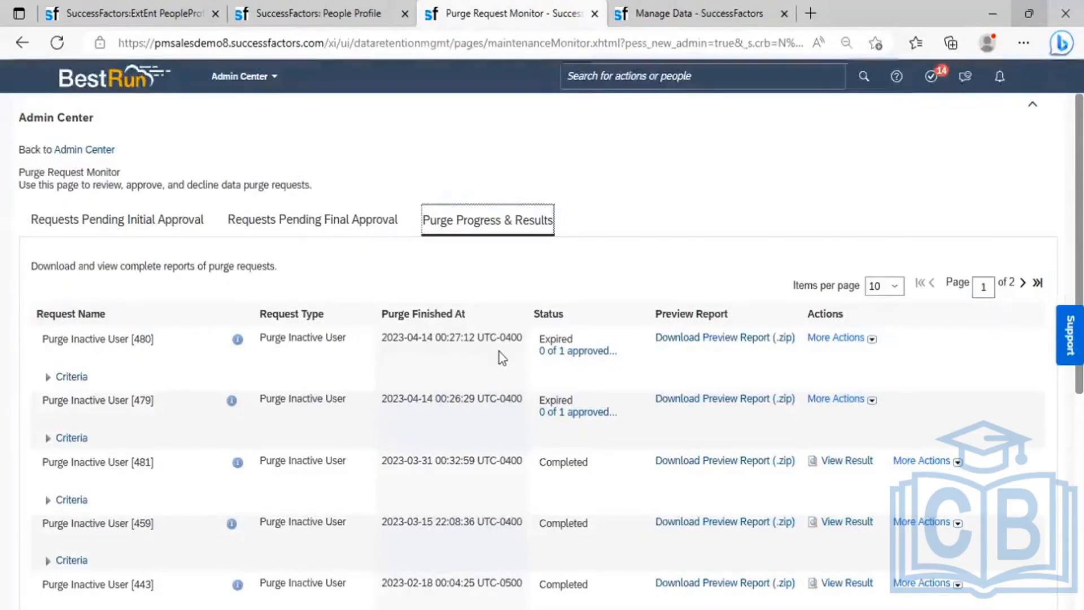
click(350, 225)
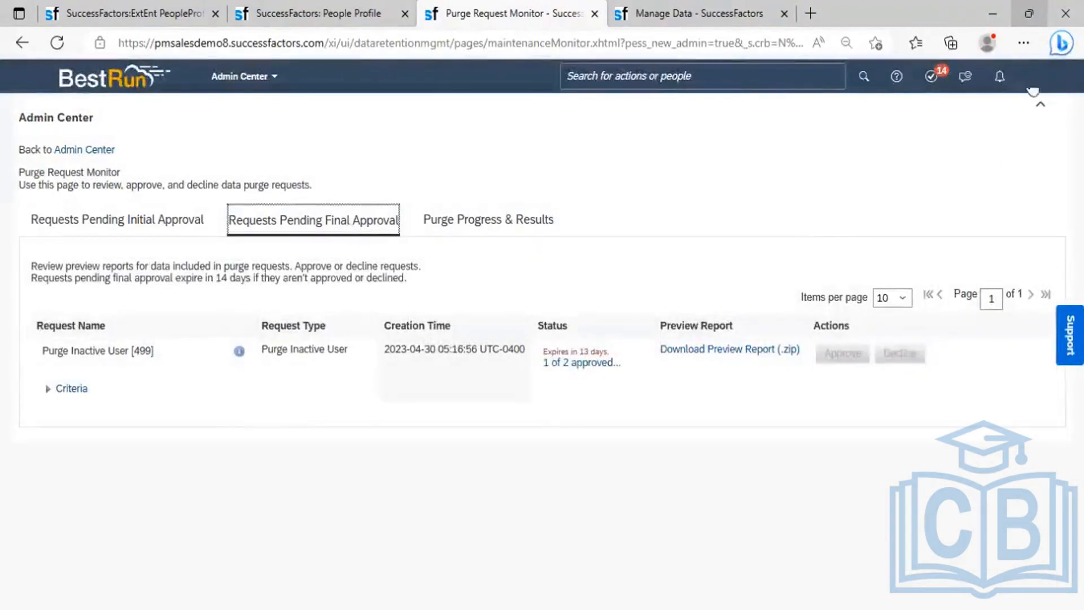
- Use Proxy Now to act as the target approver picked from the name search
click(1028, 86)
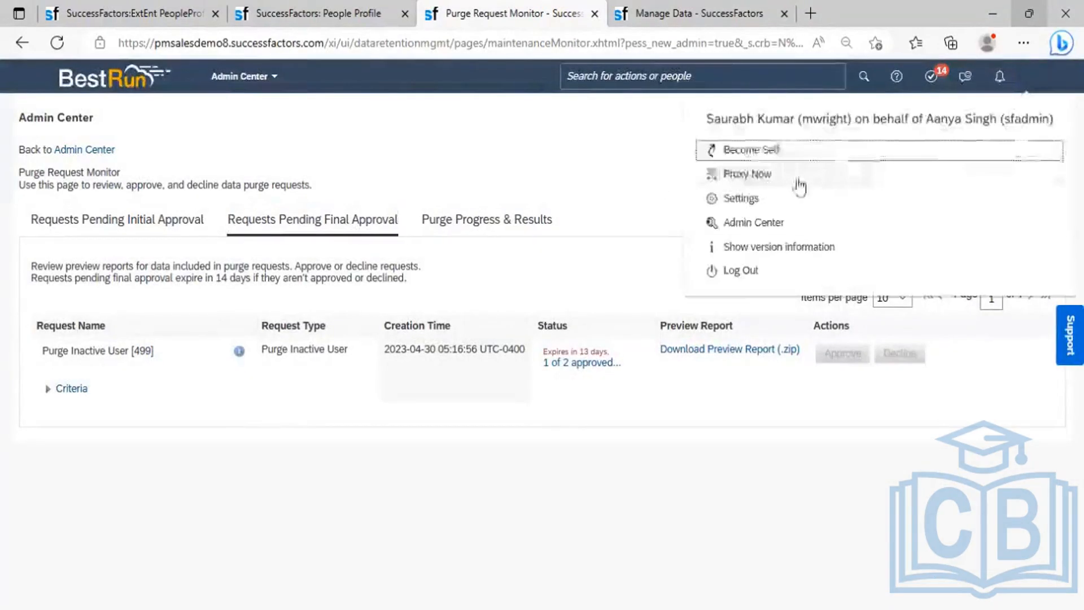
click(771, 180)
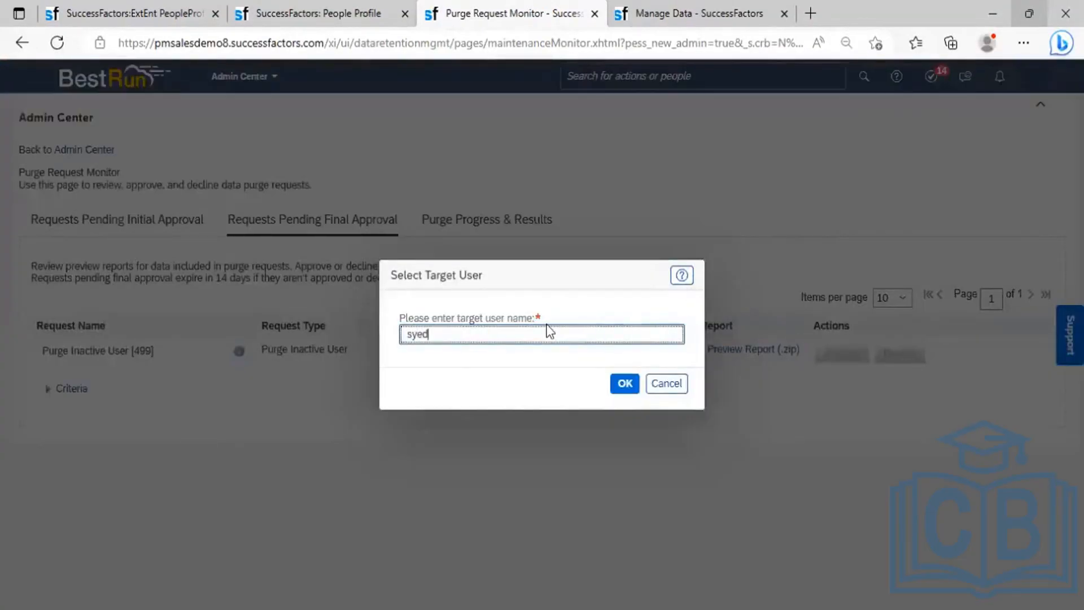
text(syed)
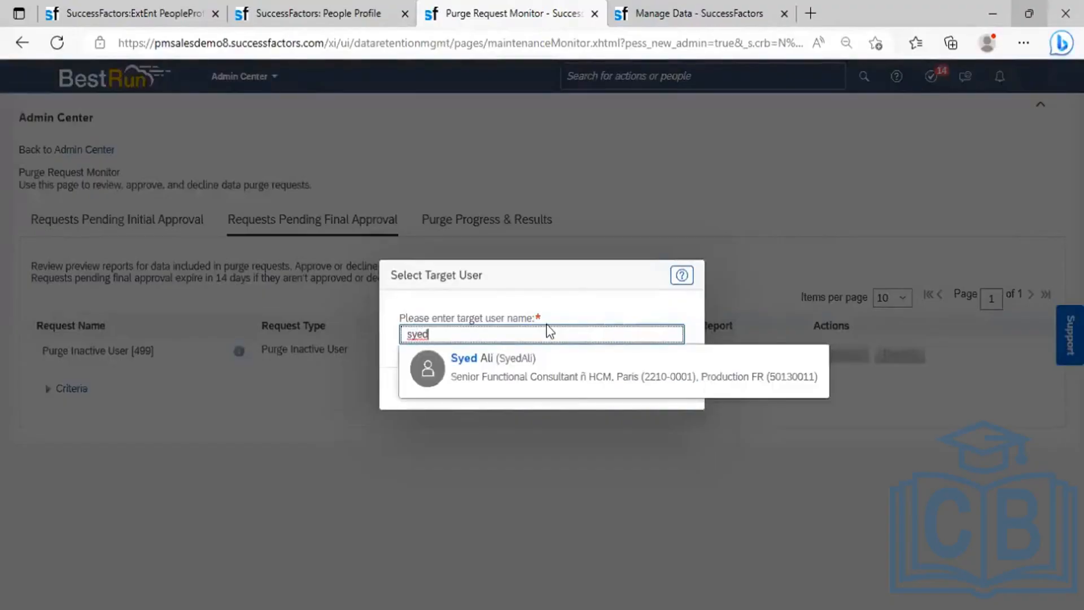
click(516, 363)
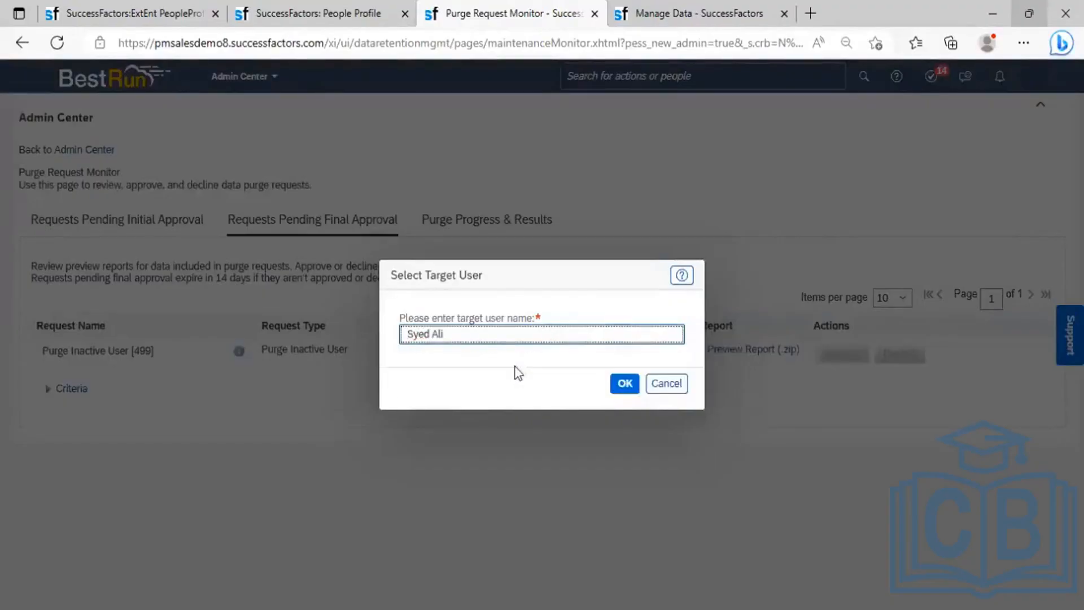
click(621, 386)
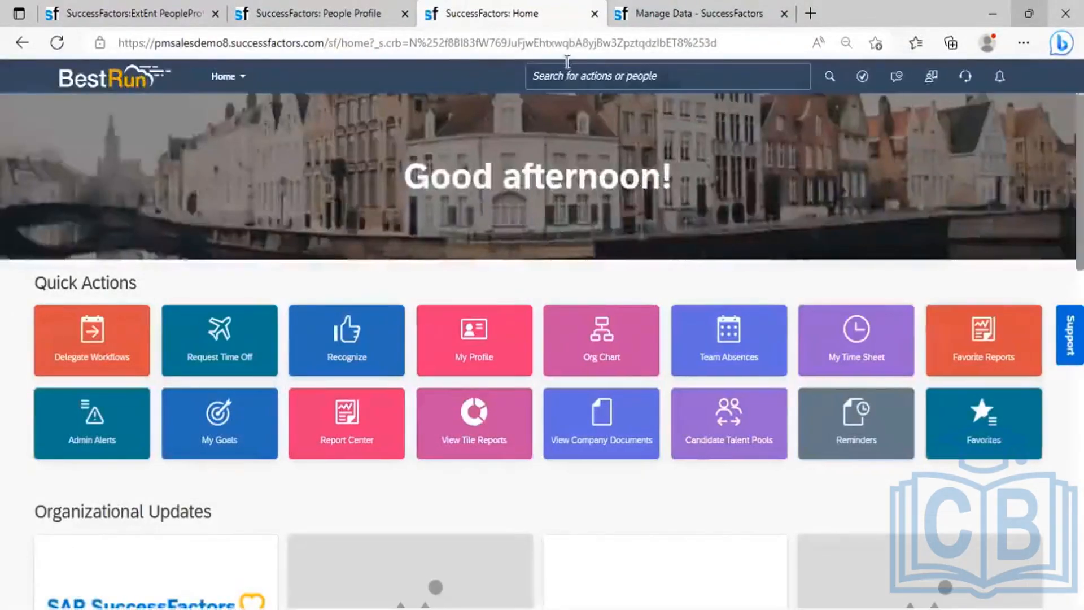
- Search 'pu' and open the Purge Request Monitor
click(576, 77)
text(purge)
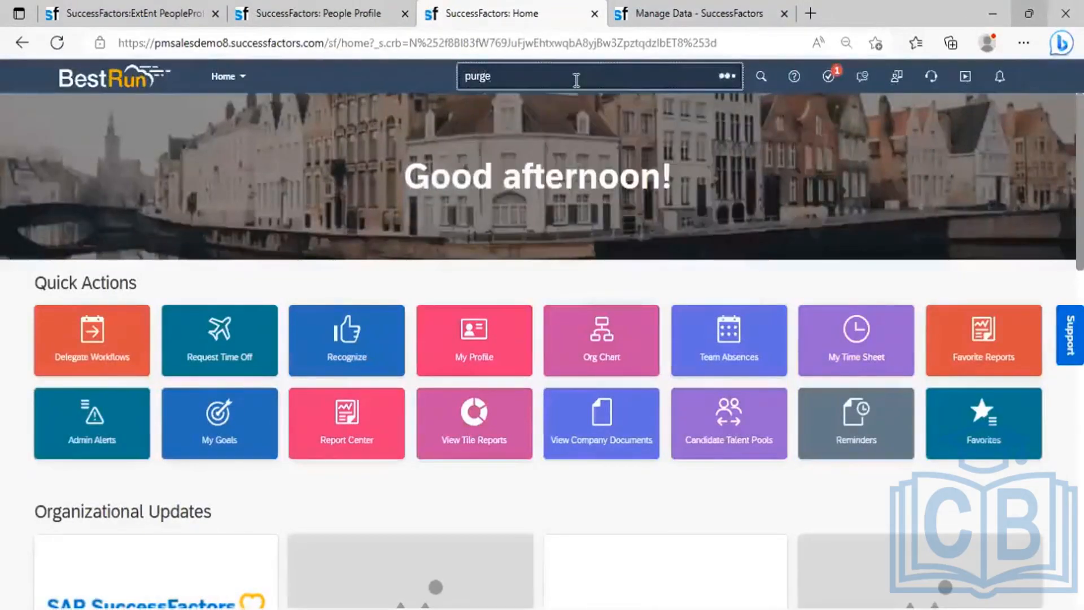
click(559, 105)
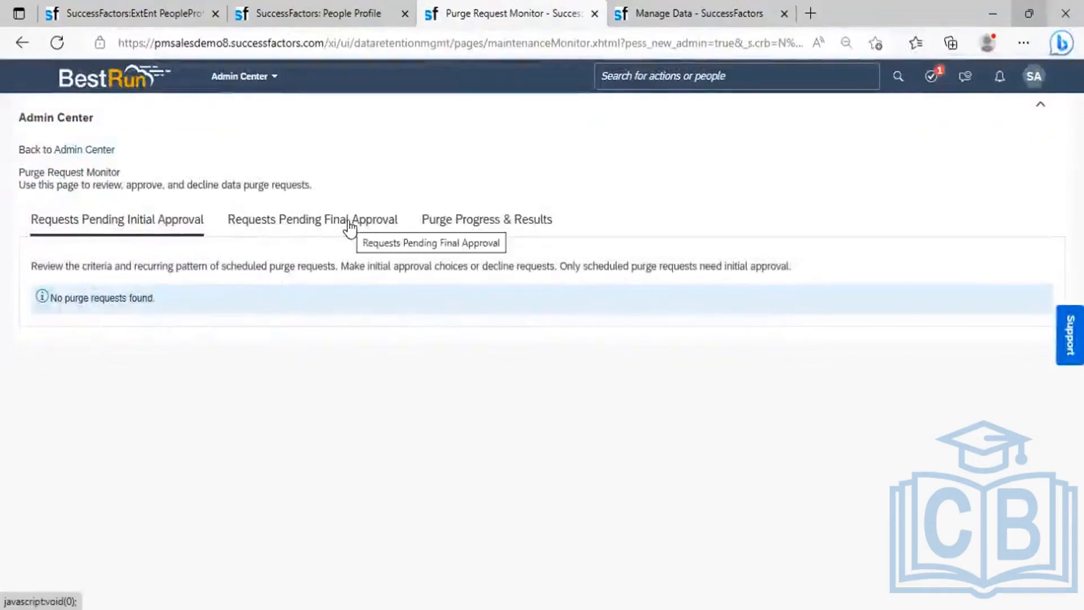
- Approve Purge Inactive User [499] under Final Approval and confirm it is processing
click(349, 228)
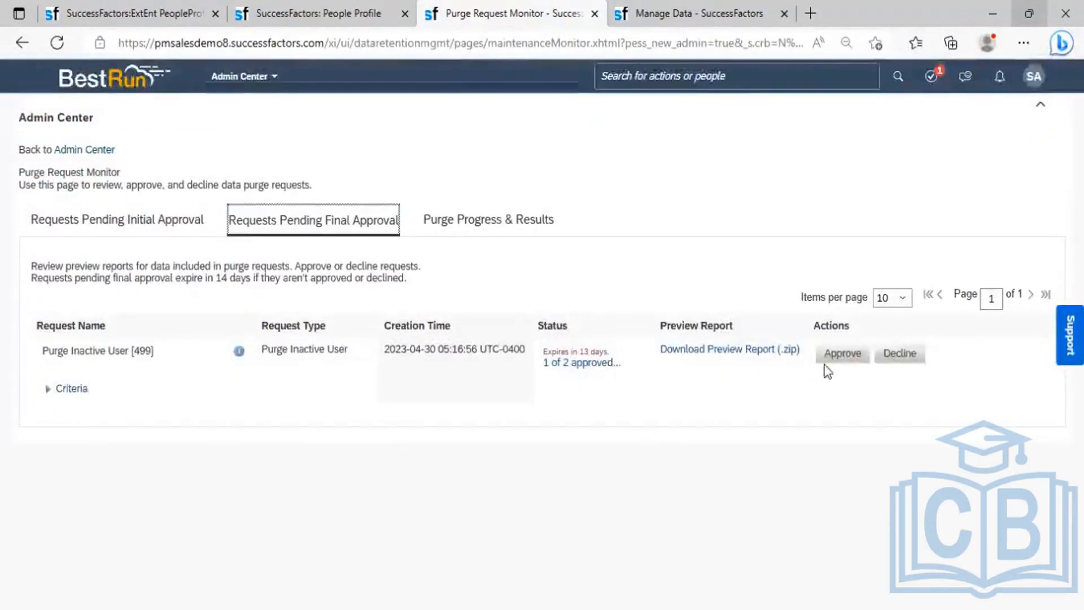
click(843, 355)
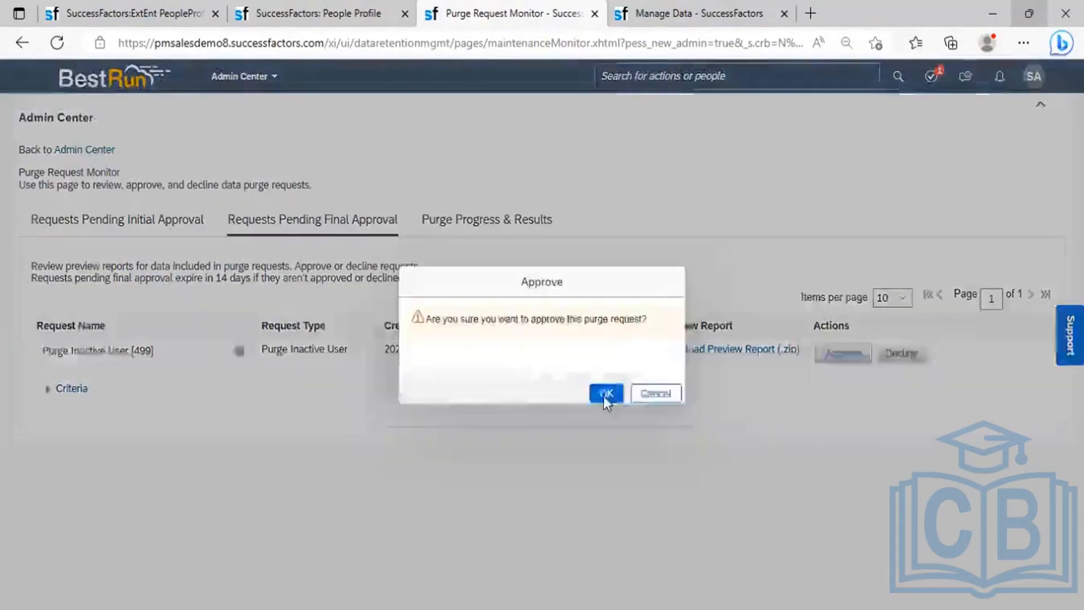
click(605, 393)
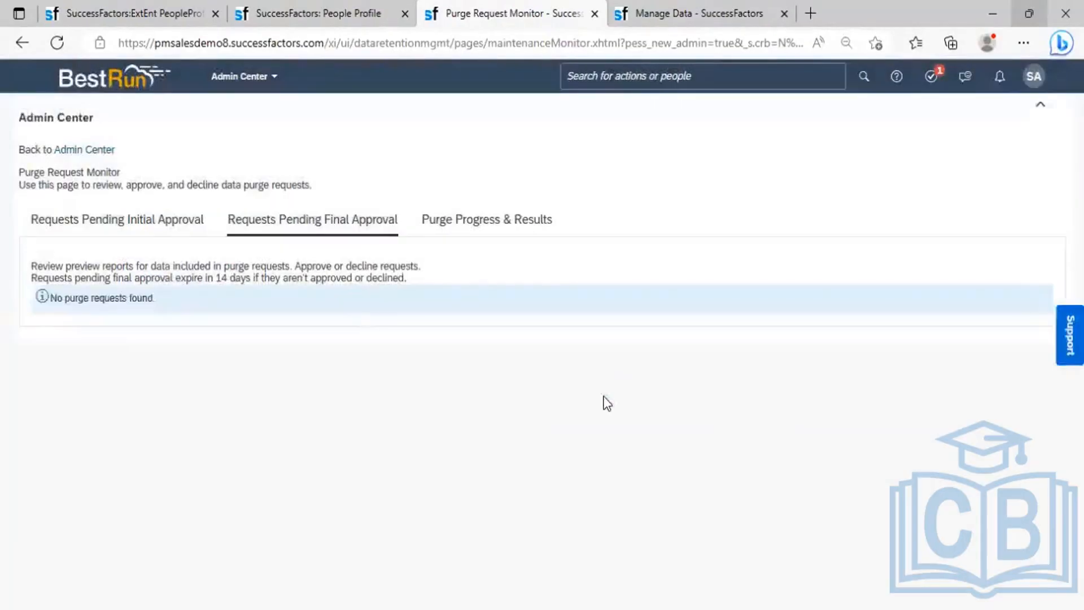
click(310, 233)
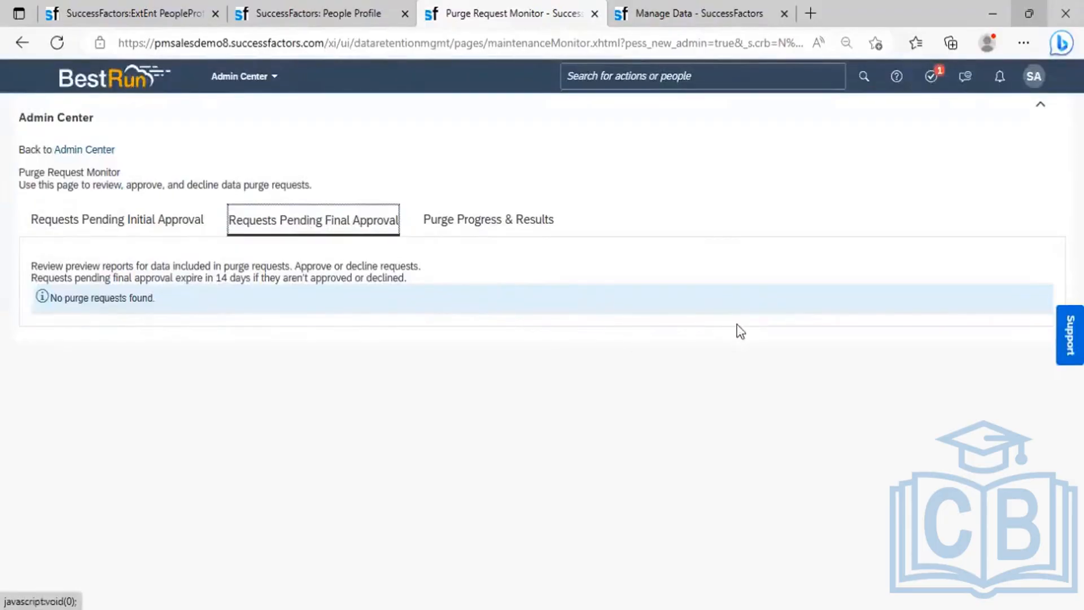
click(499, 218)
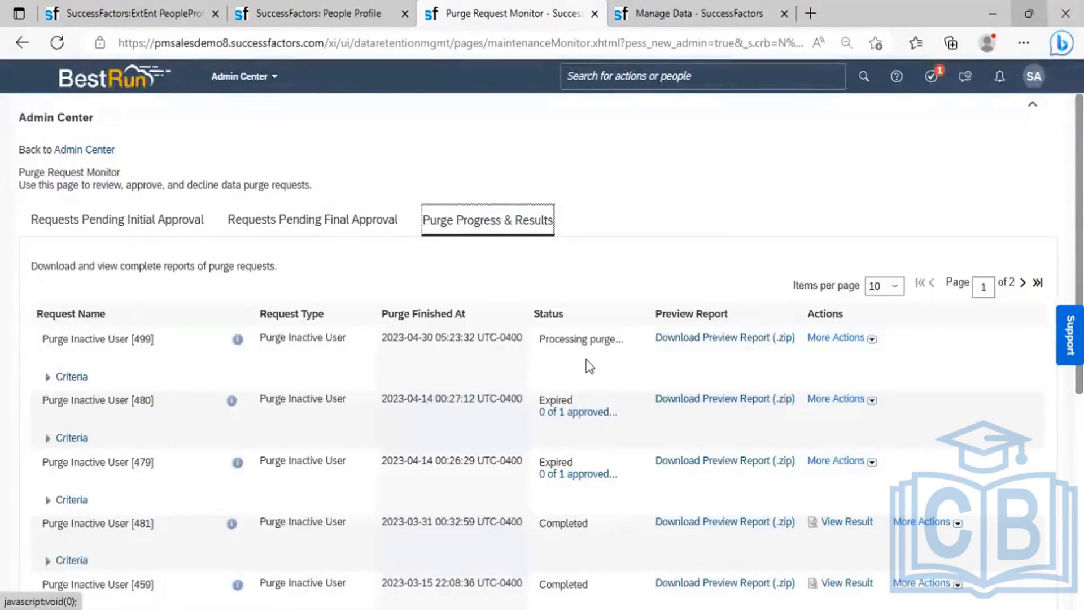
- Reload the monitor until request 499 shows Completed, then go to the employee's profile tab
click(57, 43)
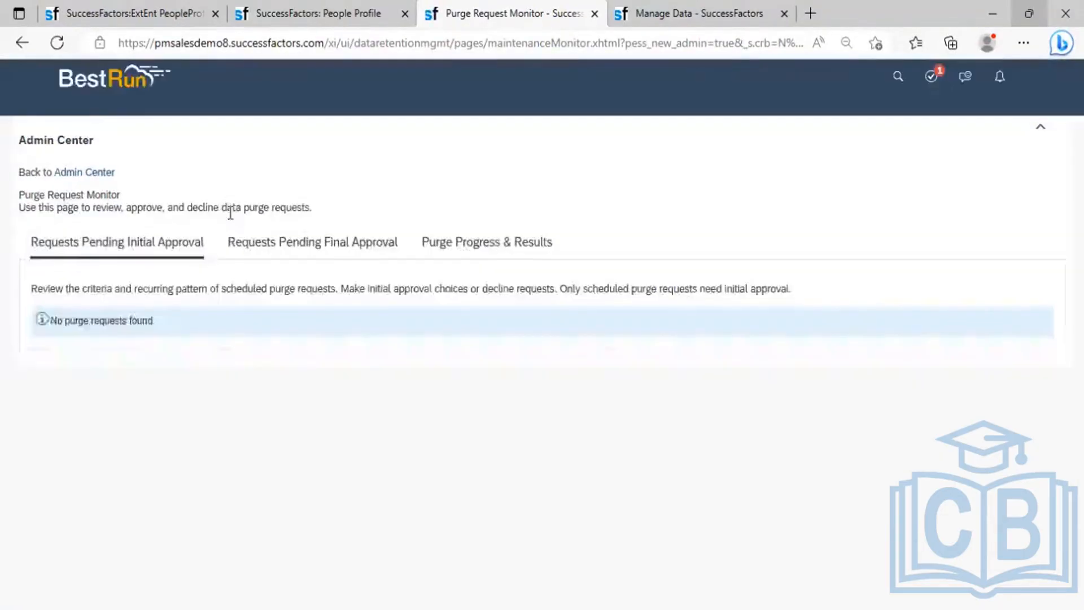
click(510, 223)
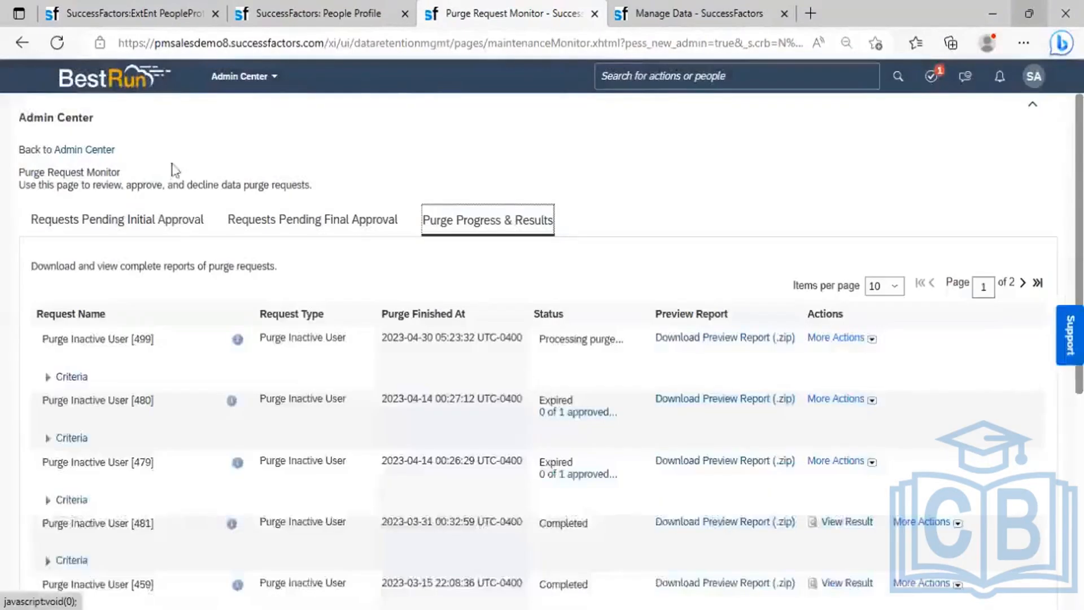
click(56, 42)
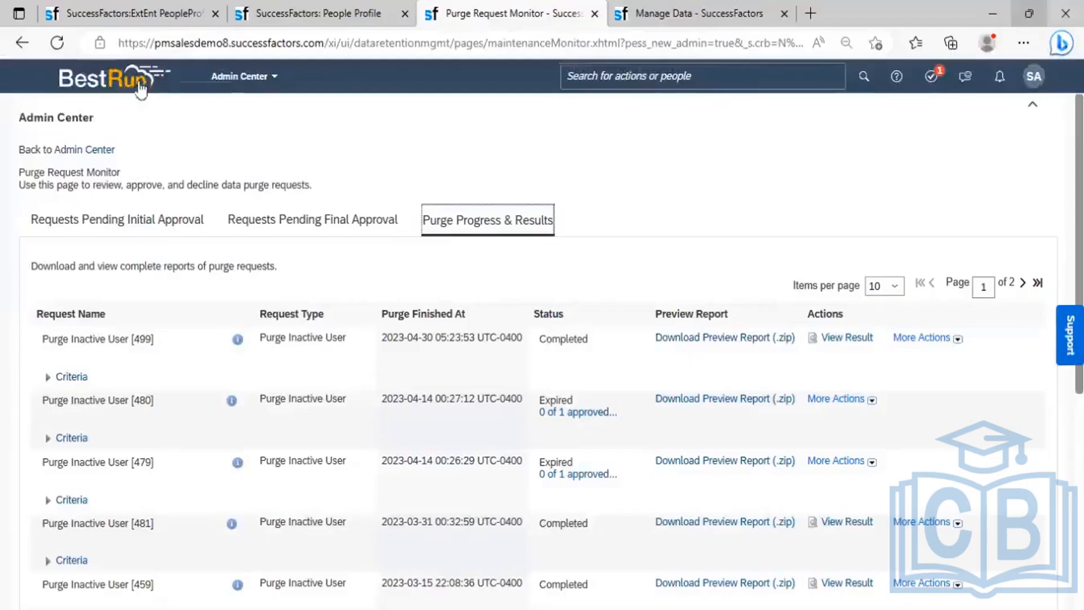
click(55, 41)
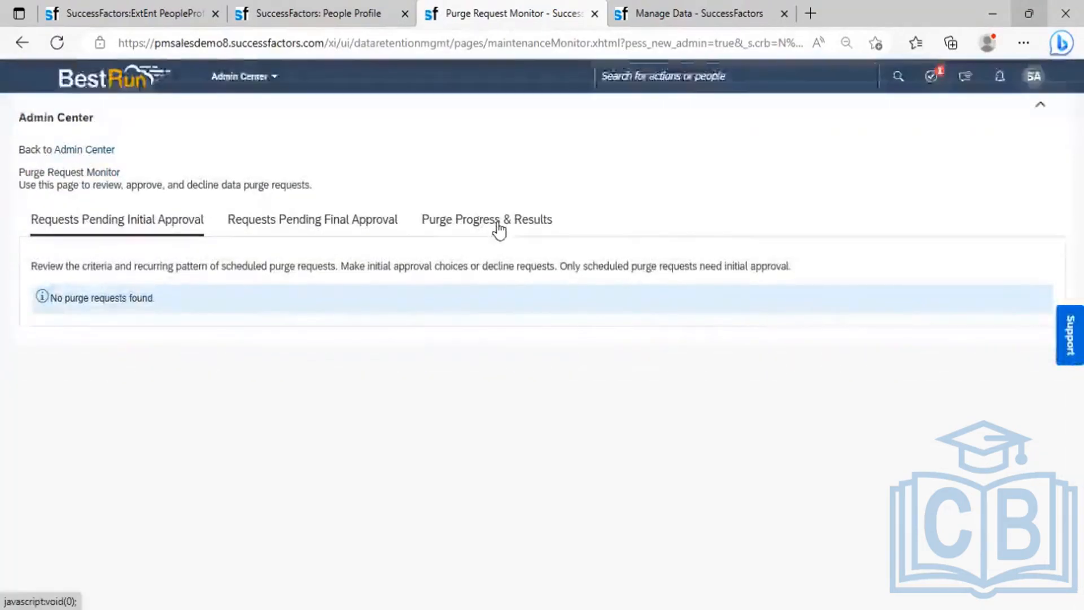
click(499, 225)
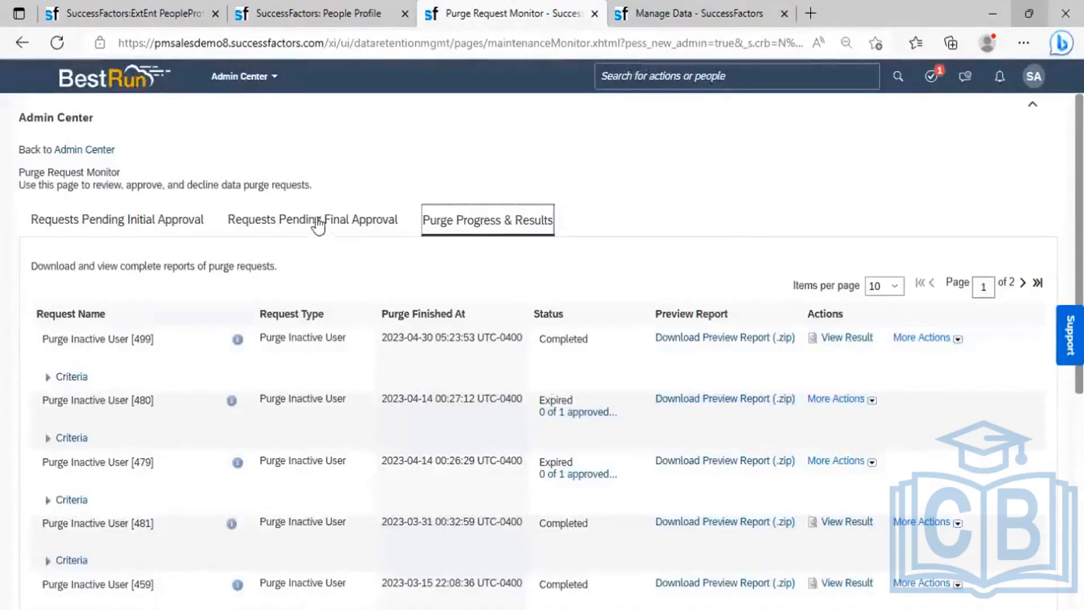
click(324, 13)
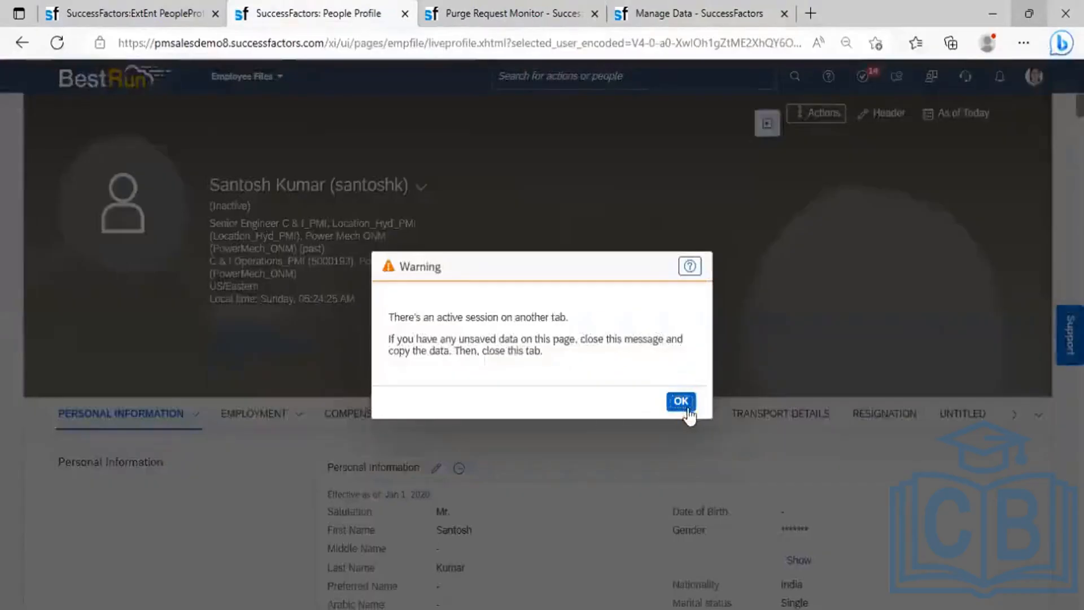
- Dismiss the session warning, reload the profile and scroll through the Purged User record
click(681, 401)
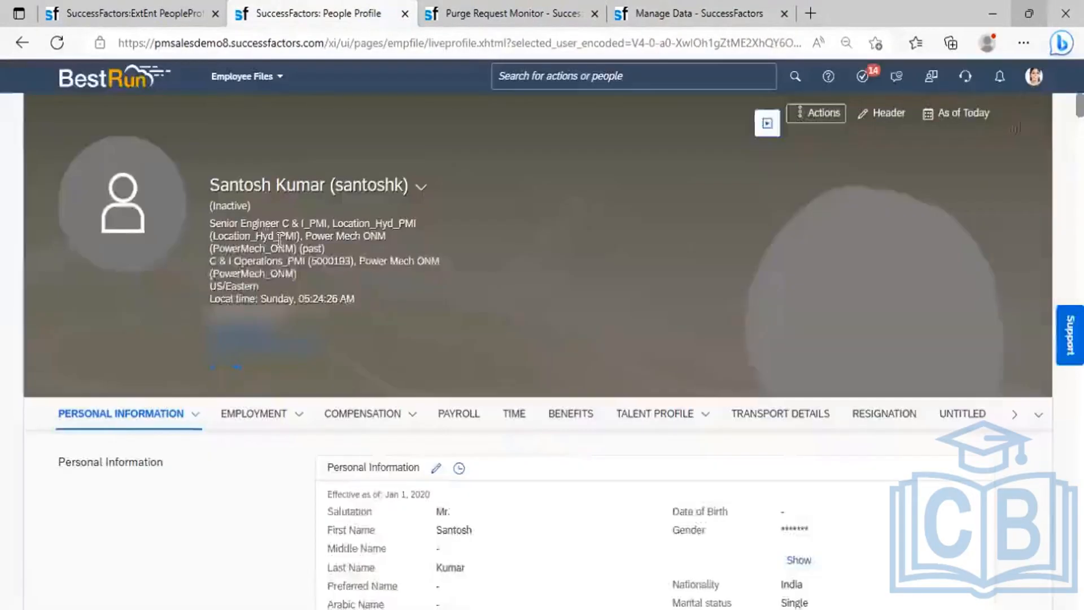
click(57, 44)
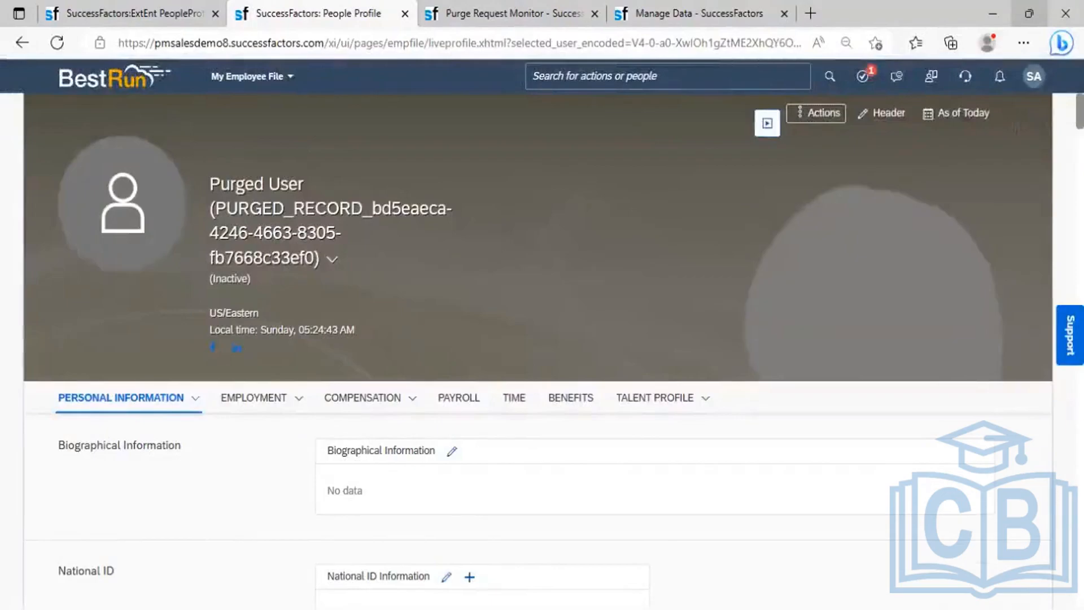
scroll(536, 350, down, 5)
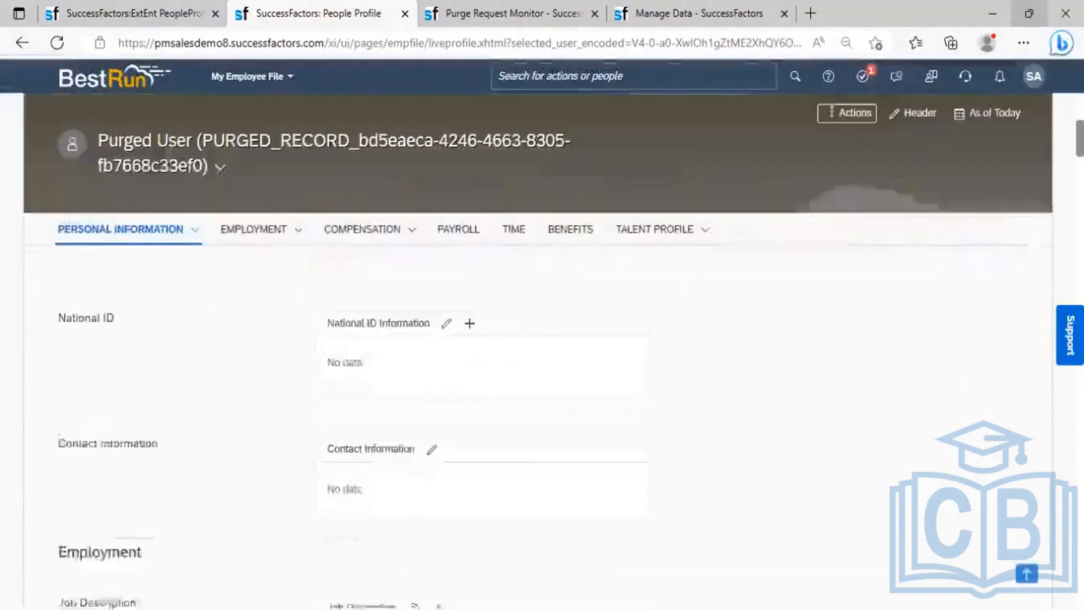
scroll(536, 350, down, 3)
scroll(537, 350, down, 5)
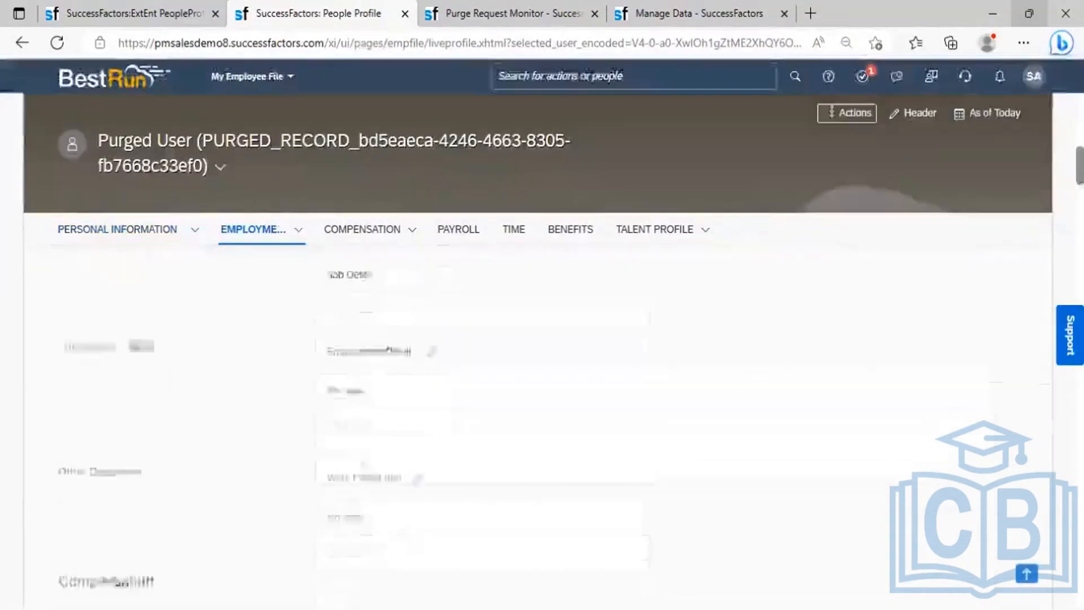
scroll(536, 350, down, 4)
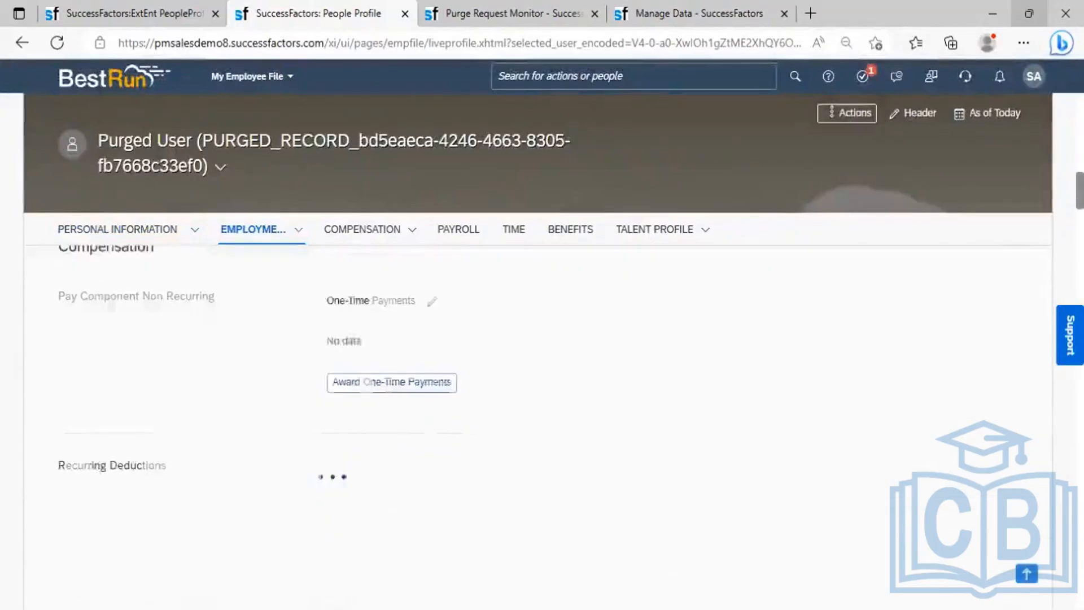
scroll(536, 350, up, 12)
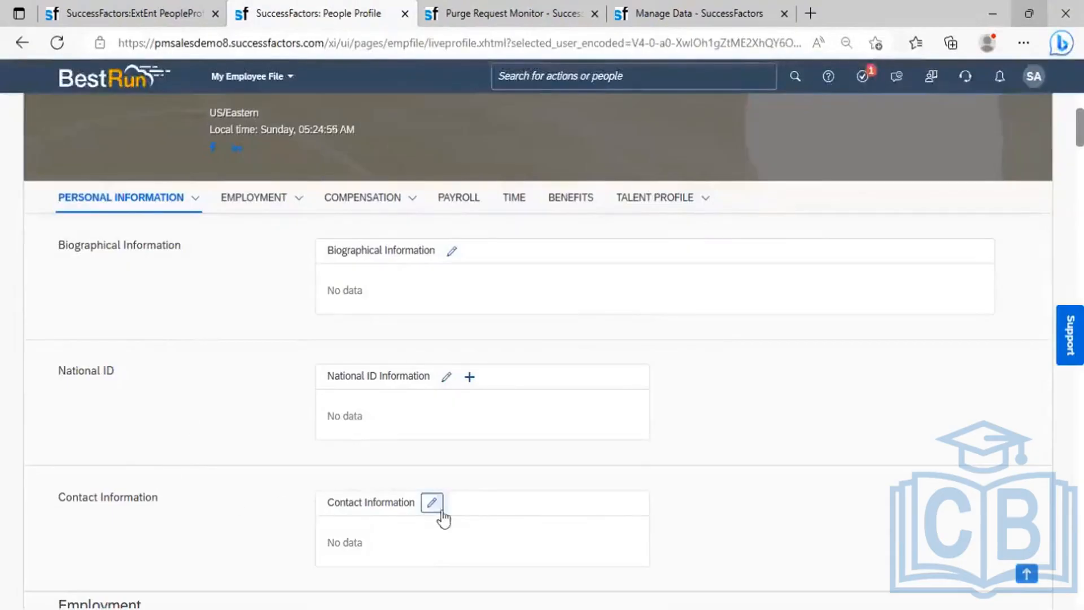
- Jump to the Other Documents section from the Employment section list
click(192, 205)
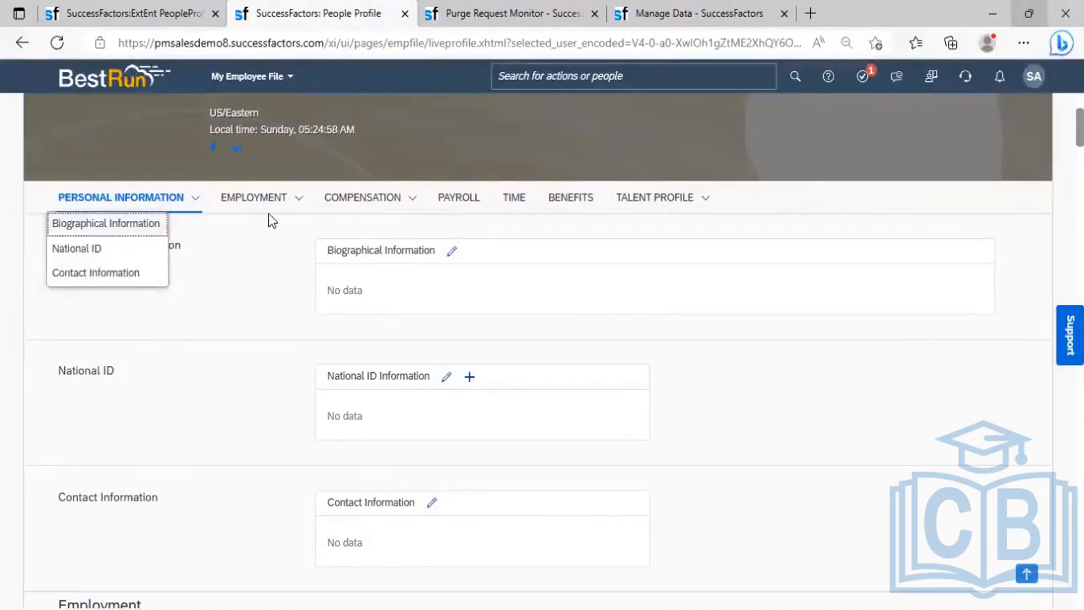
click(297, 202)
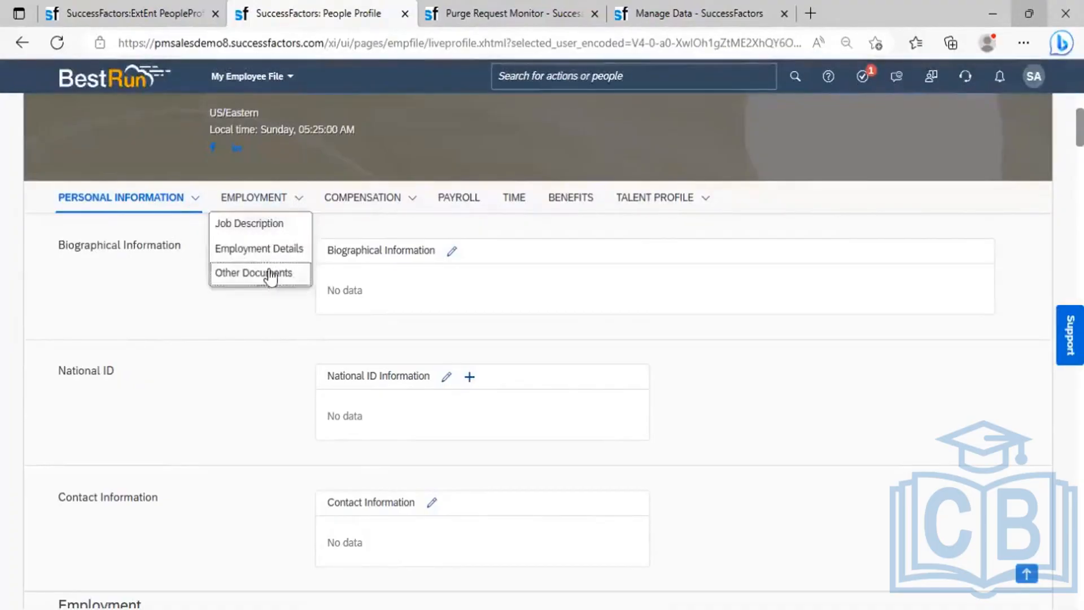
click(283, 250)
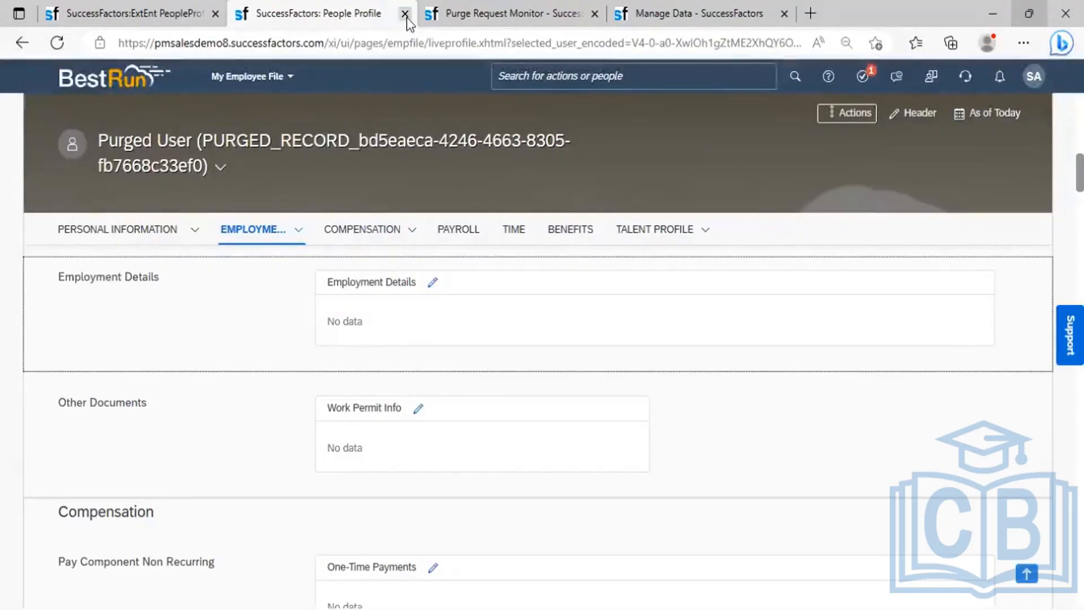
- Close the purged profile tab and stop proxying with Become Self
key(ctrl+w)
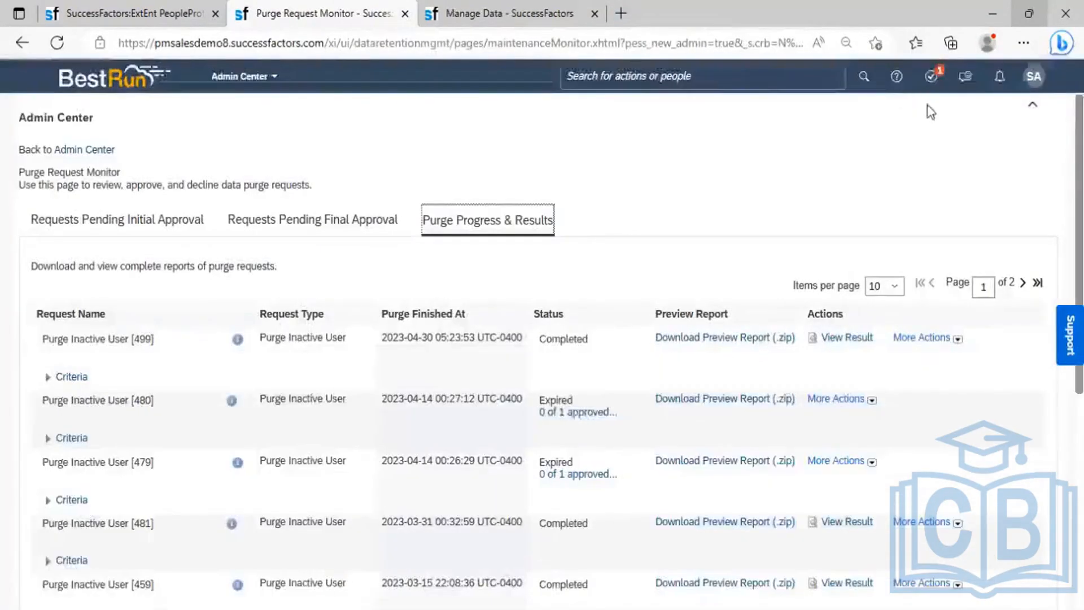
click(1031, 83)
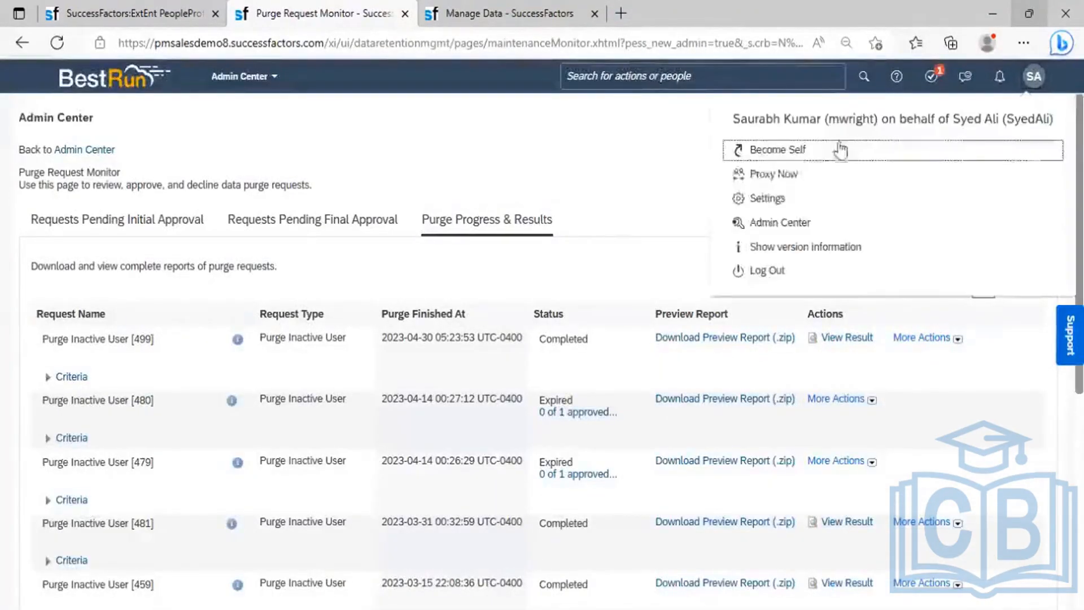
click(796, 153)
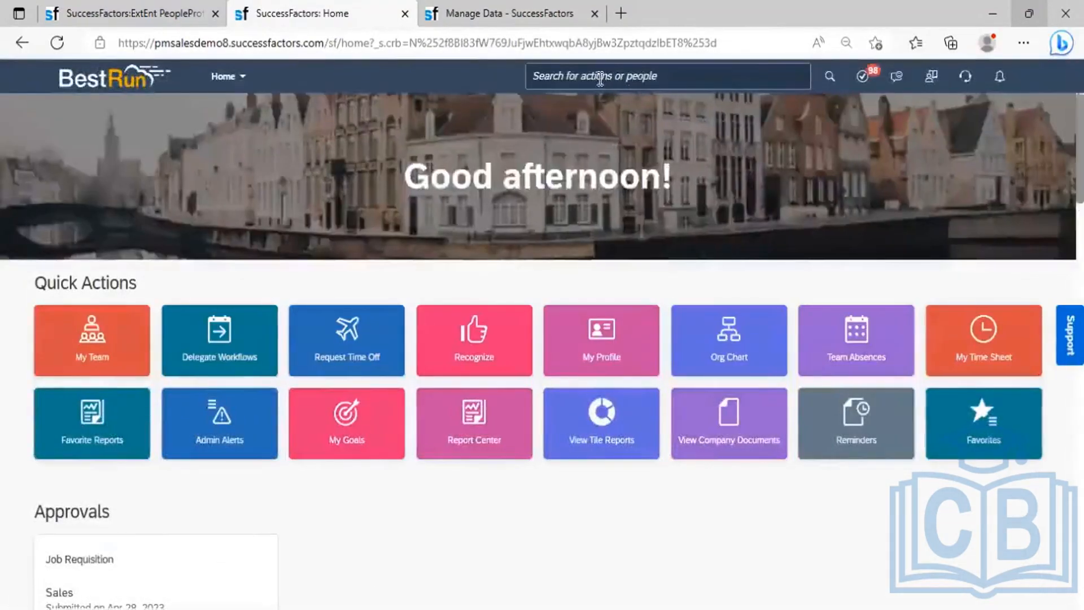
- Search people by the employee's first name and open his profile from the results
click(607, 79)
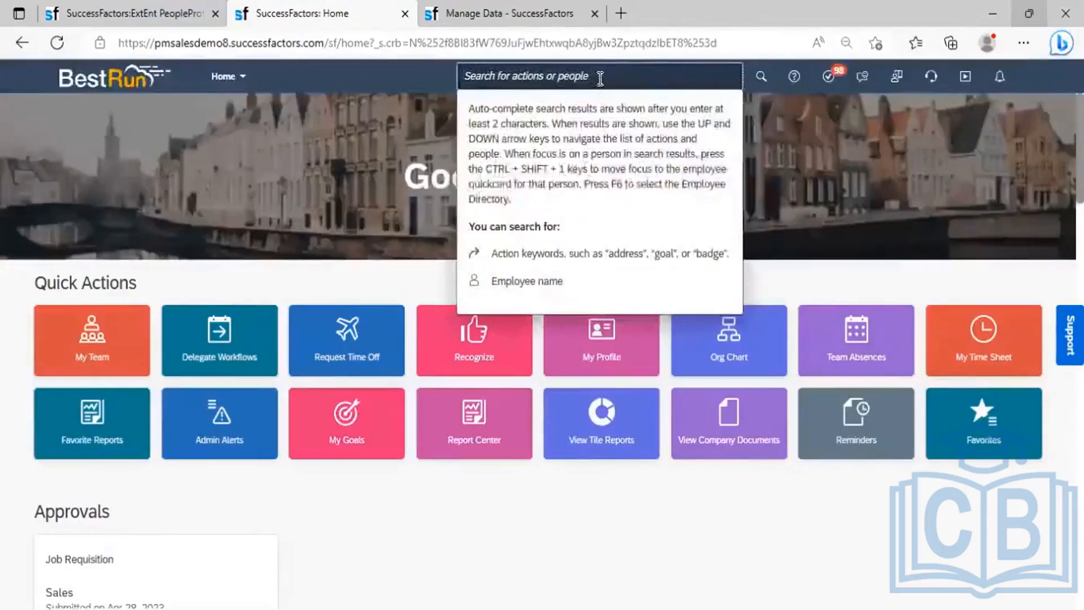
text(anil)
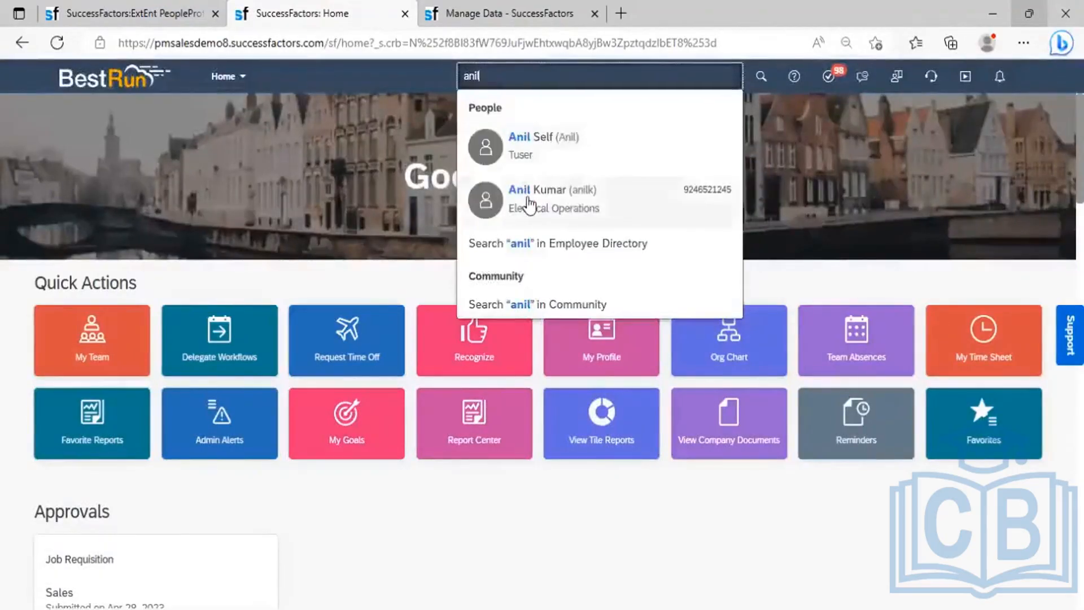
click(525, 195)
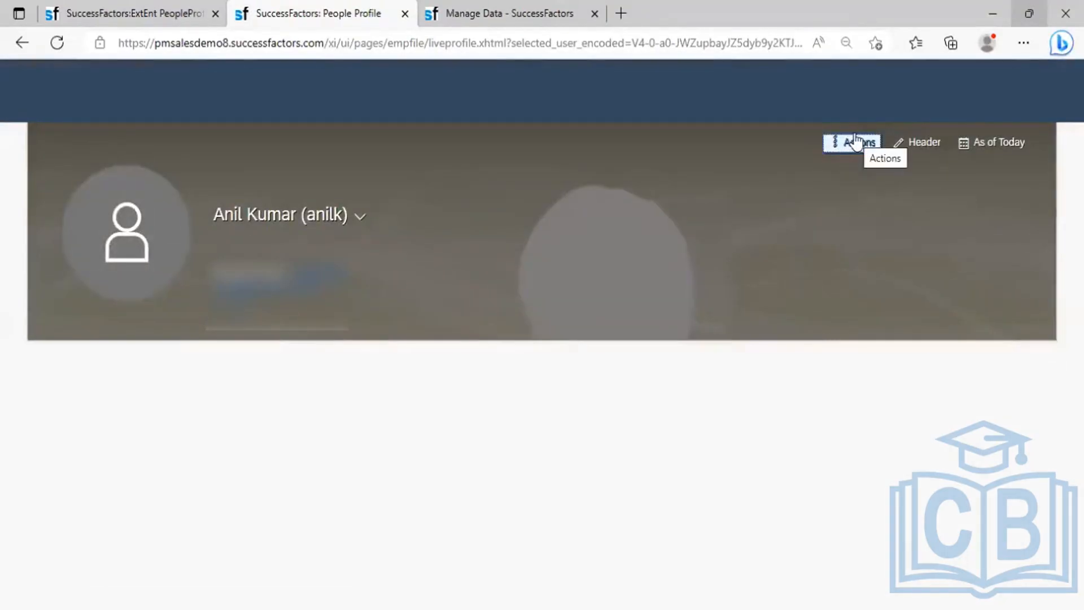
click(860, 148)
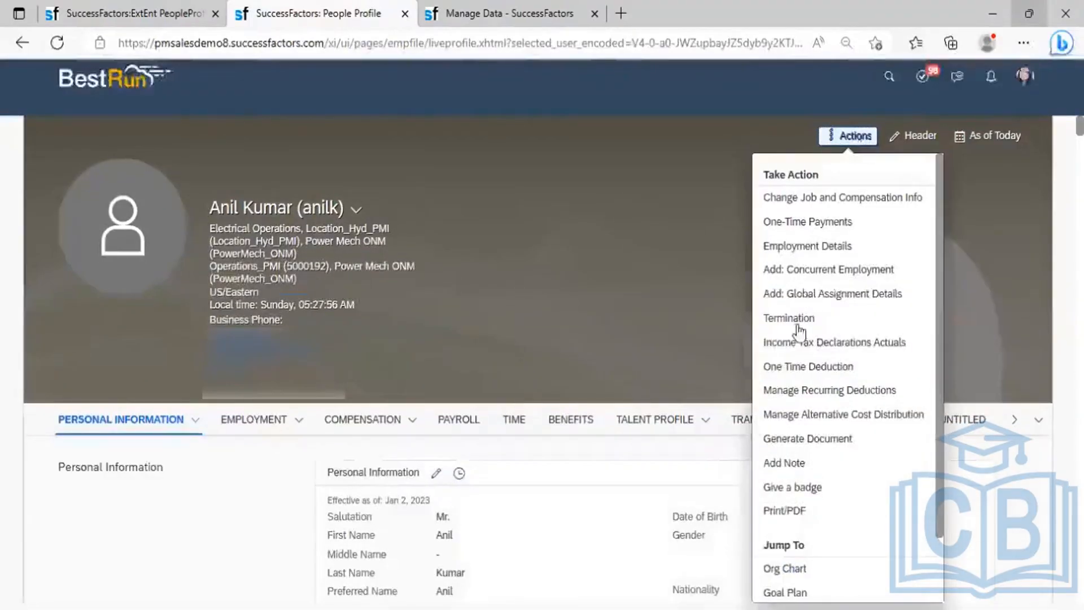
click(805, 297)
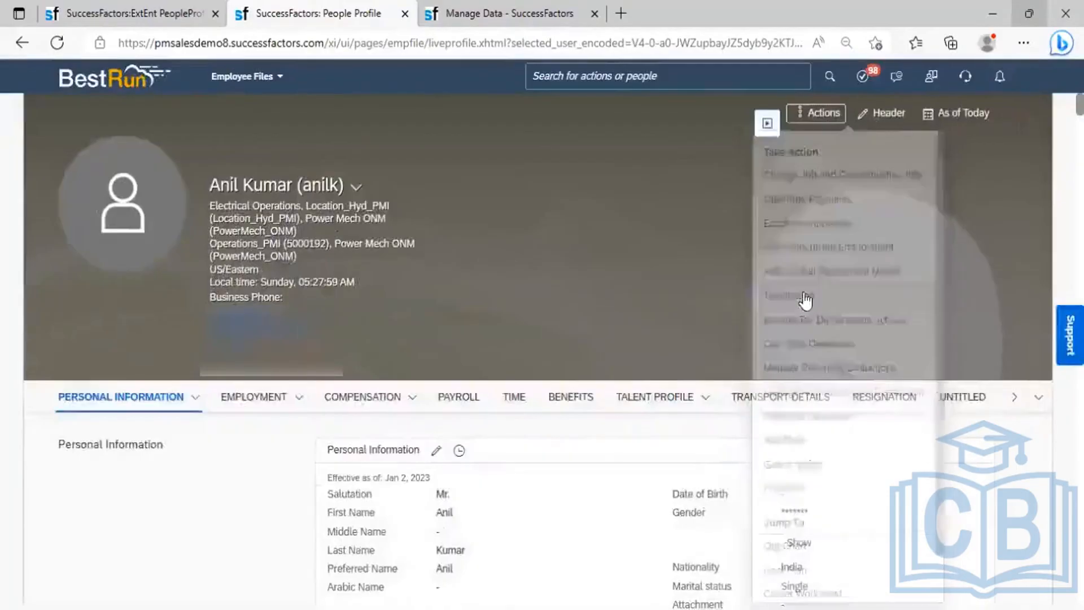
click(821, 115)
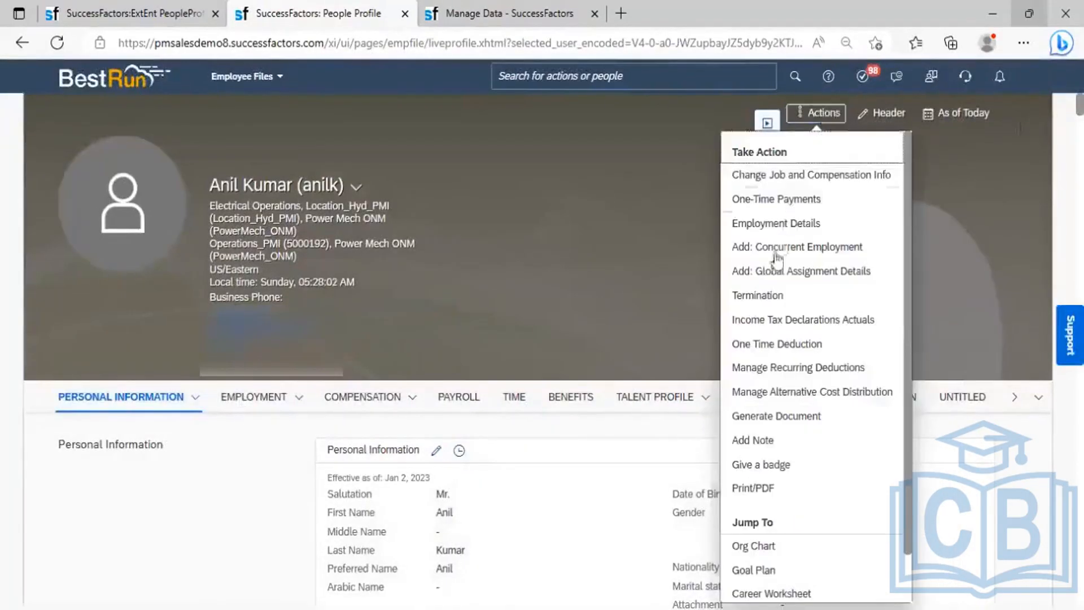
click(751, 293)
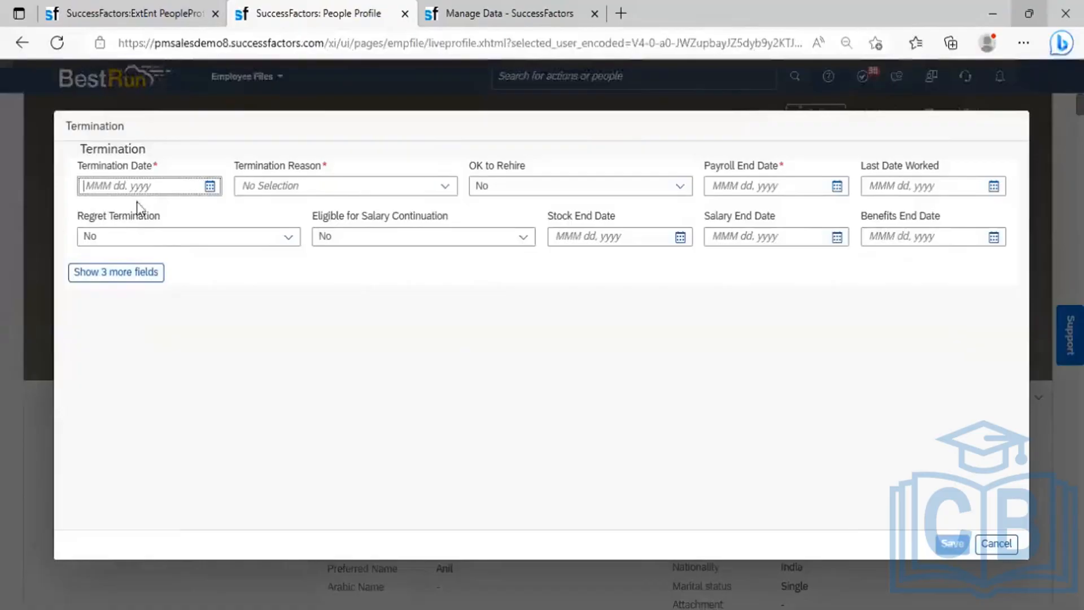
click(211, 187)
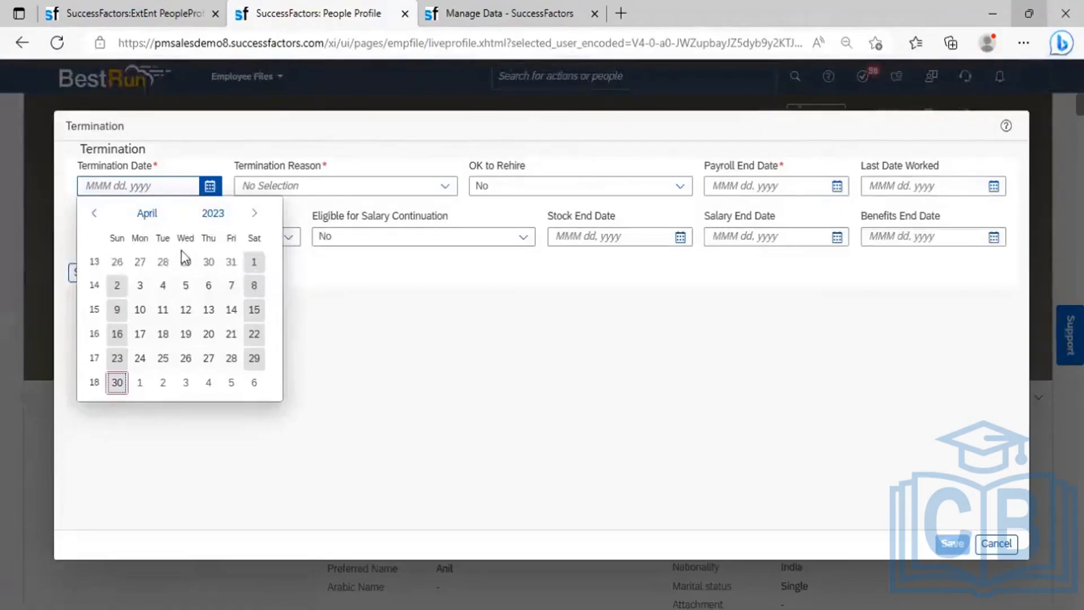
click(445, 186)
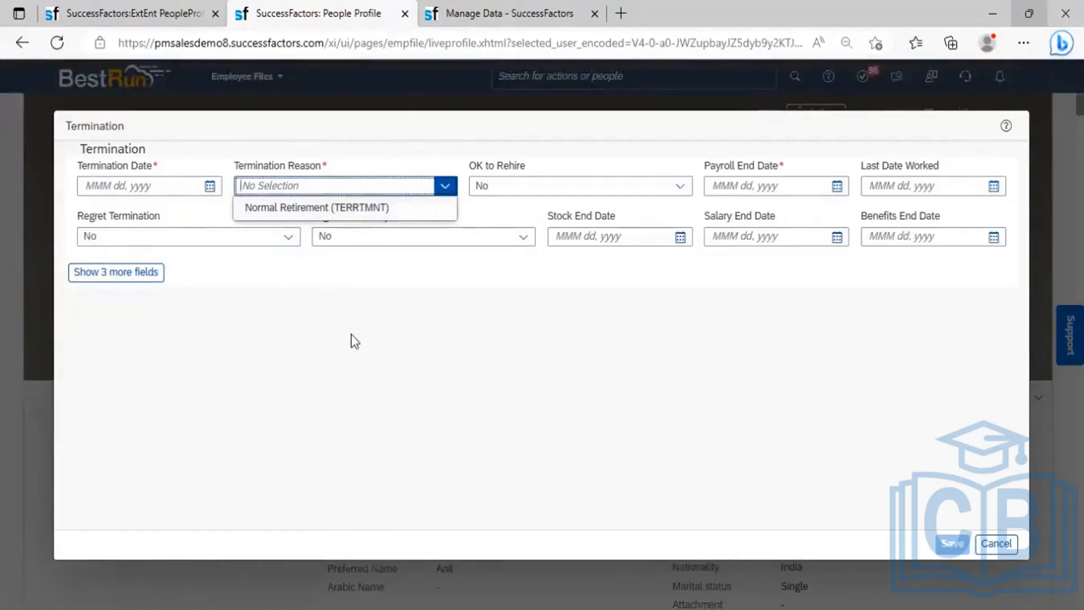
click(406, 332)
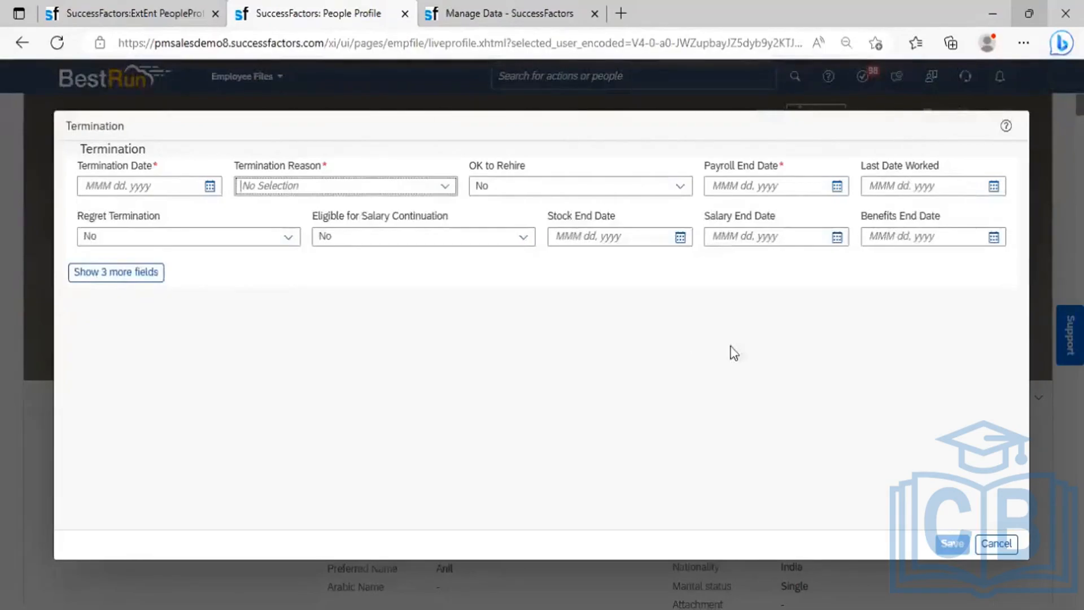
click(996, 545)
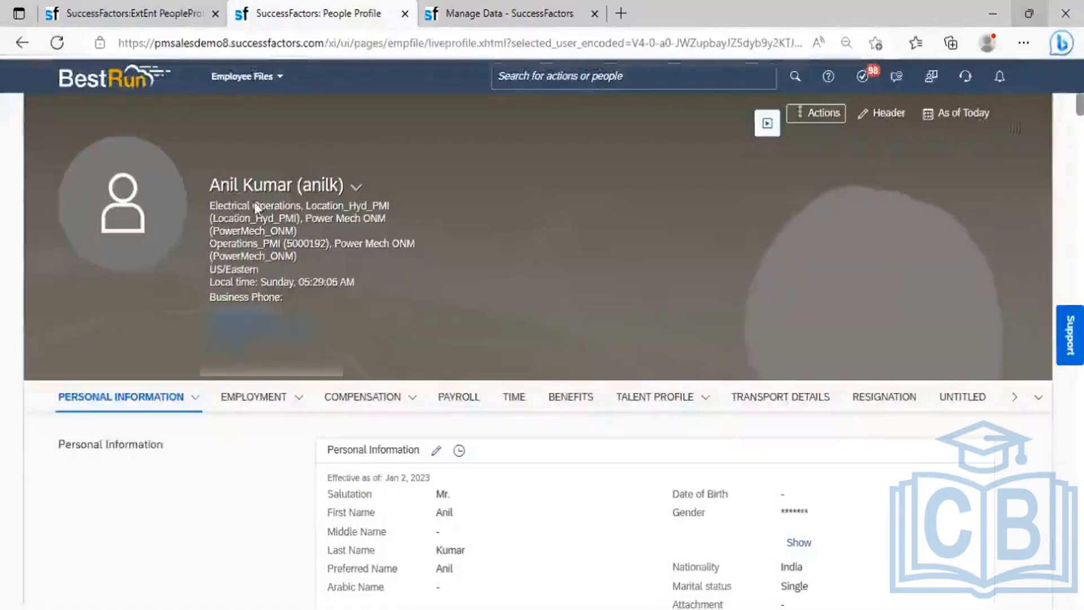